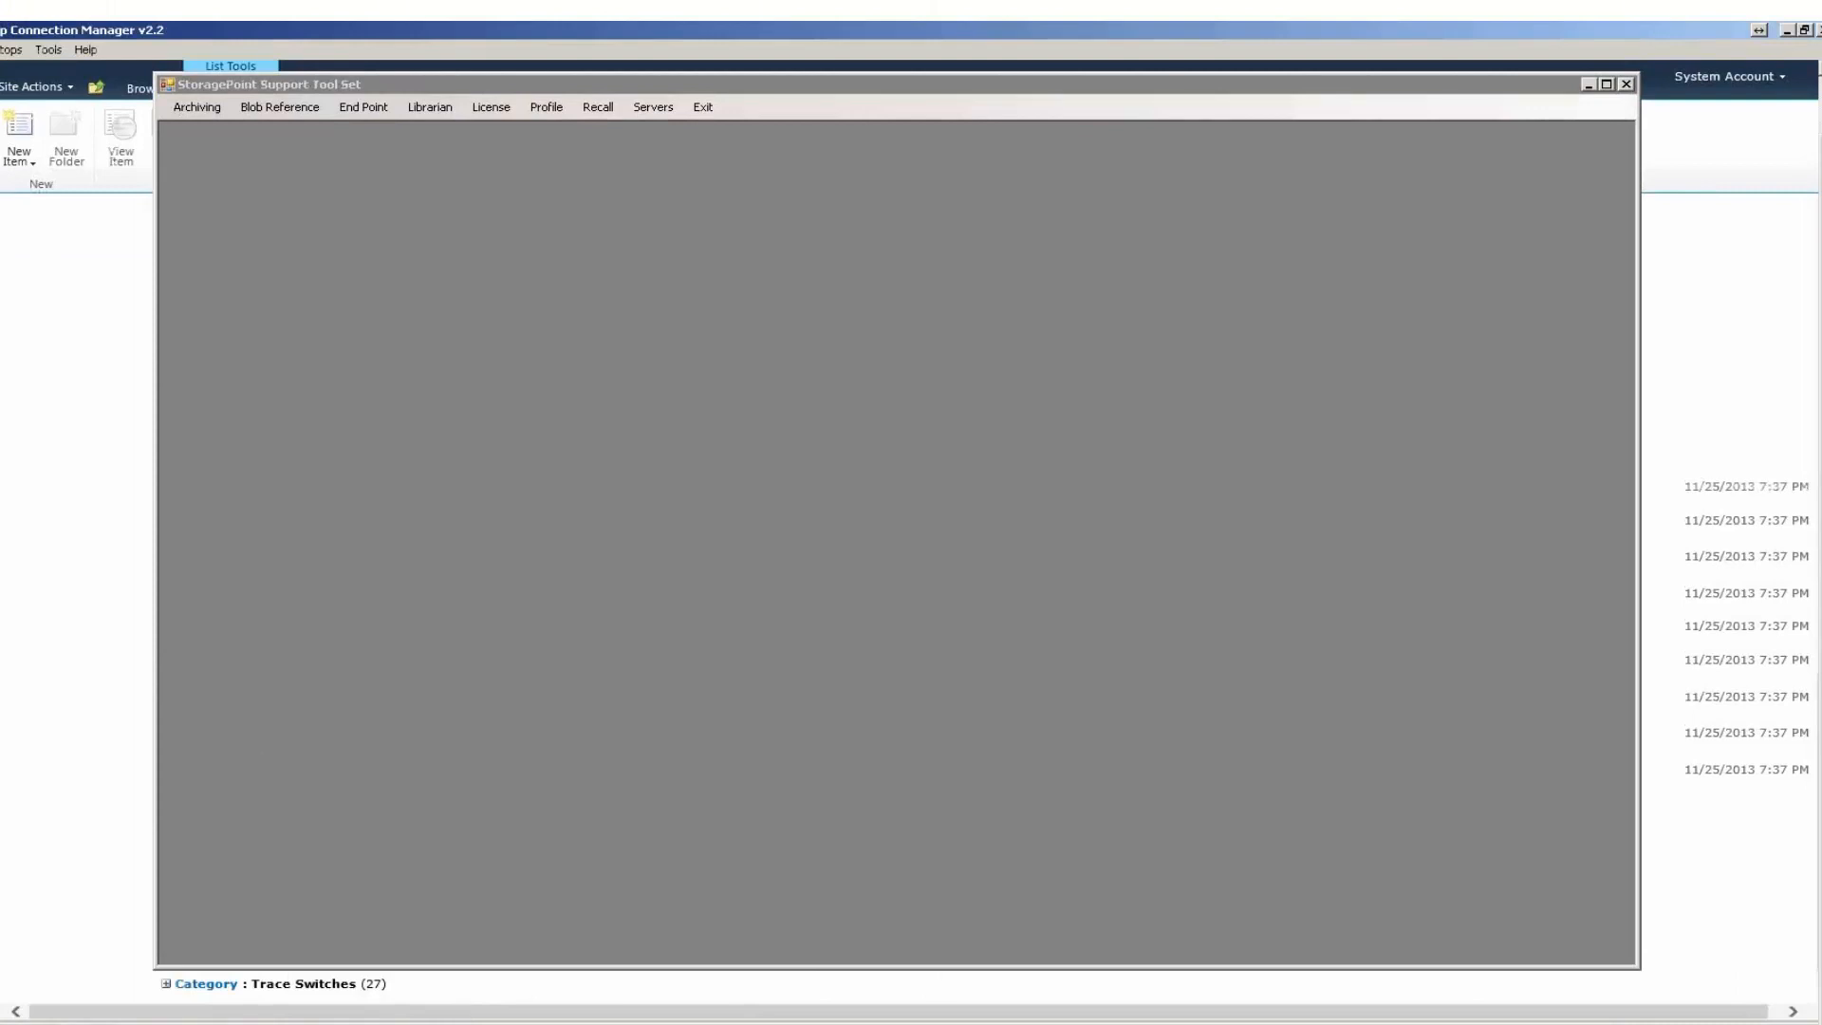
Display the error blobs from the Blob Reference Scanner and browse for an error log file.
{"action": "left_click", "coordinate": [384, 976]}
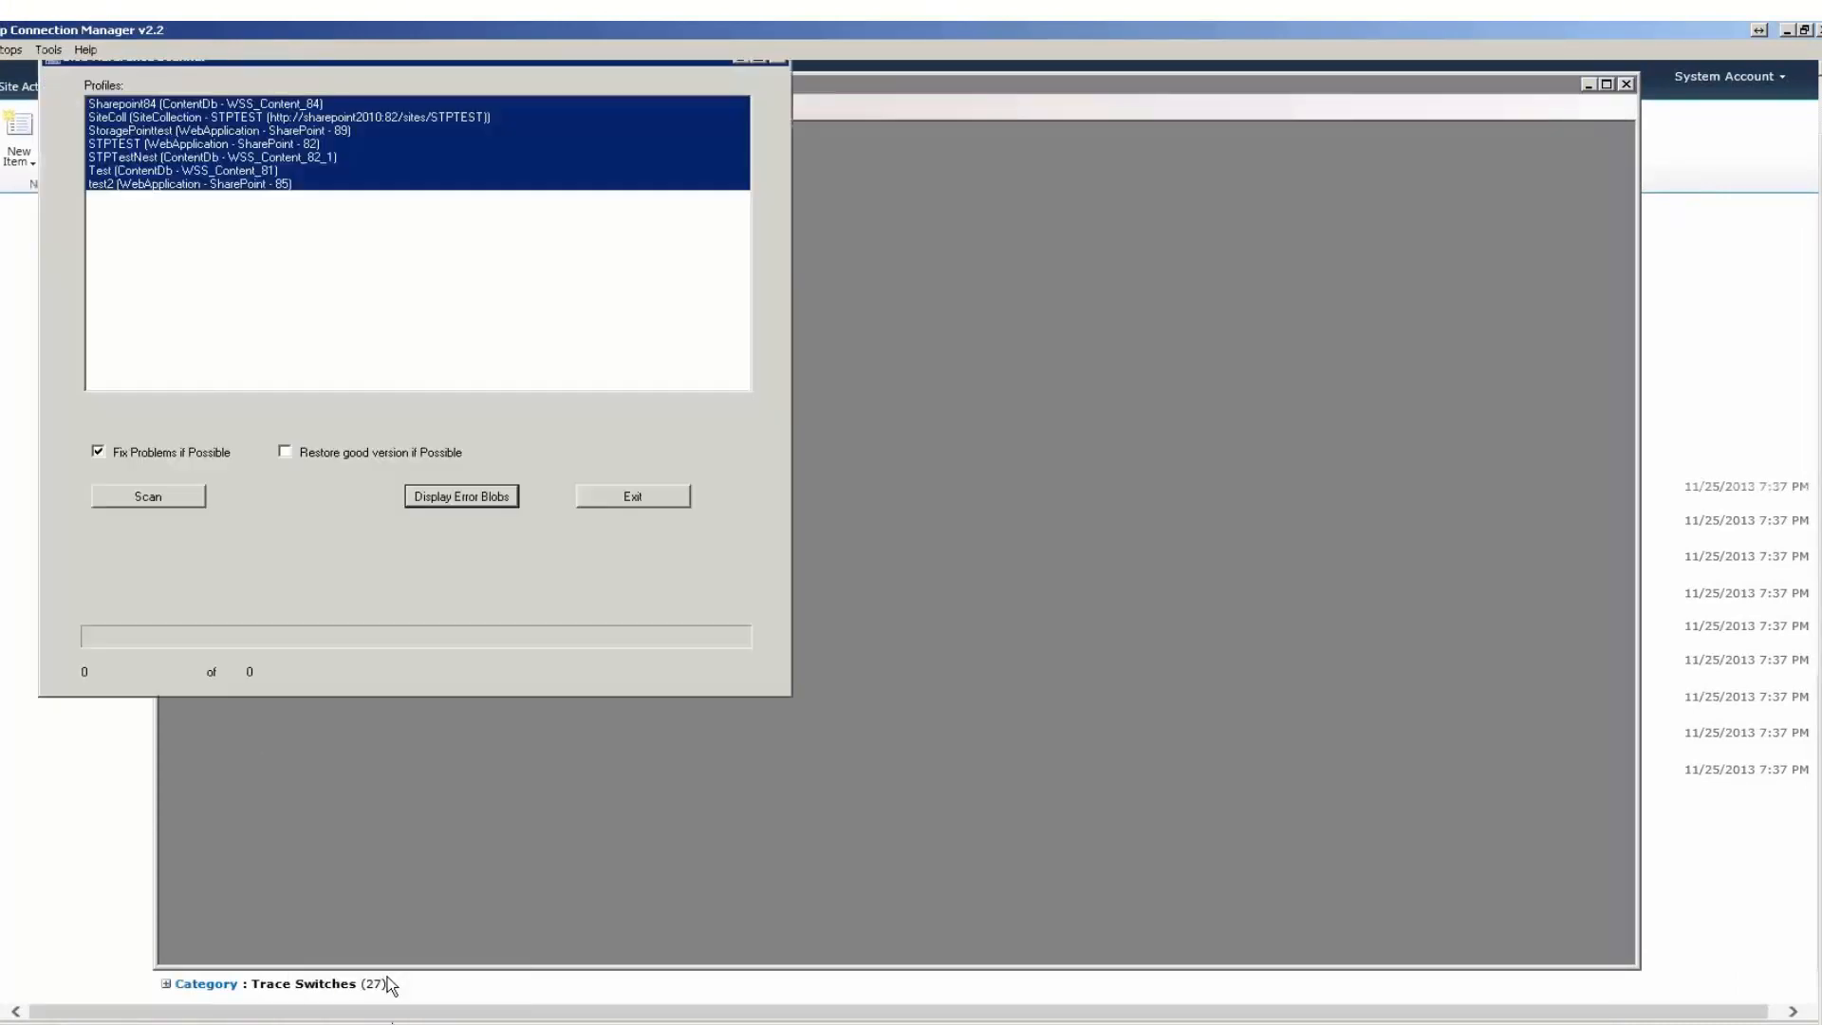
{"action": "left_click", "coordinate": [486, 500]}
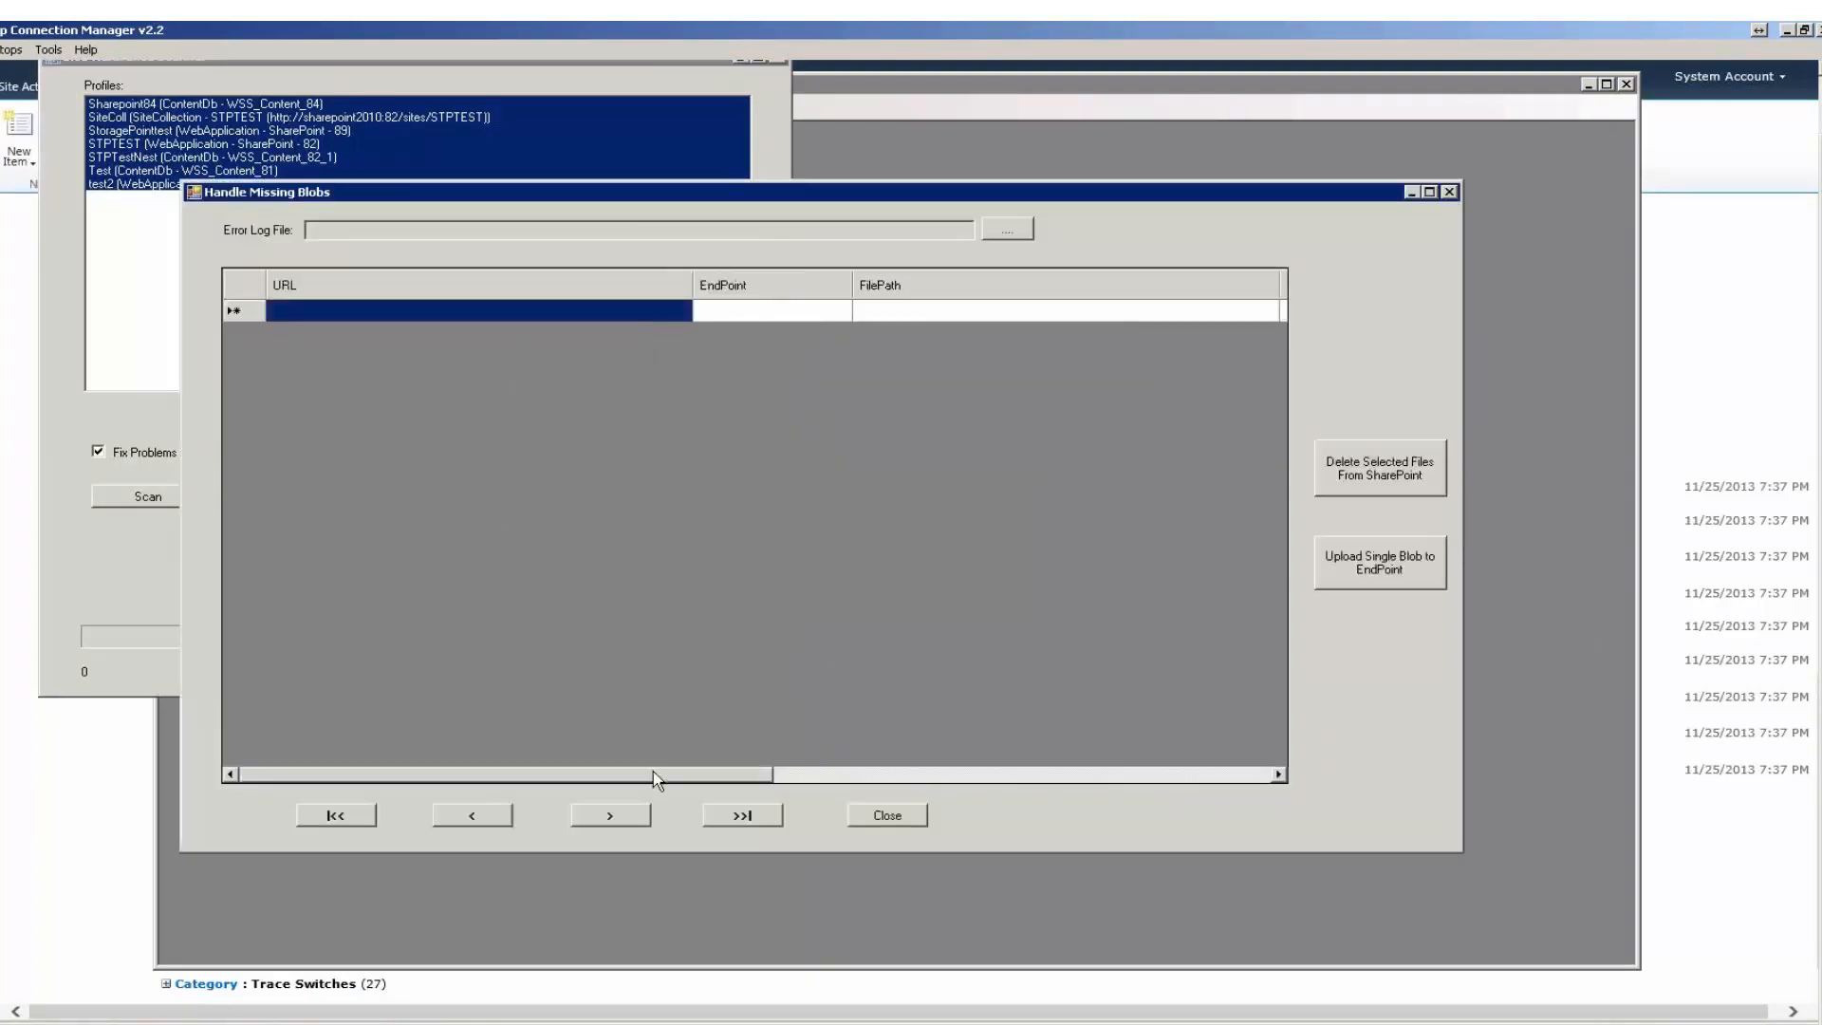
{"action": "left_click", "coordinate": [1011, 231]}
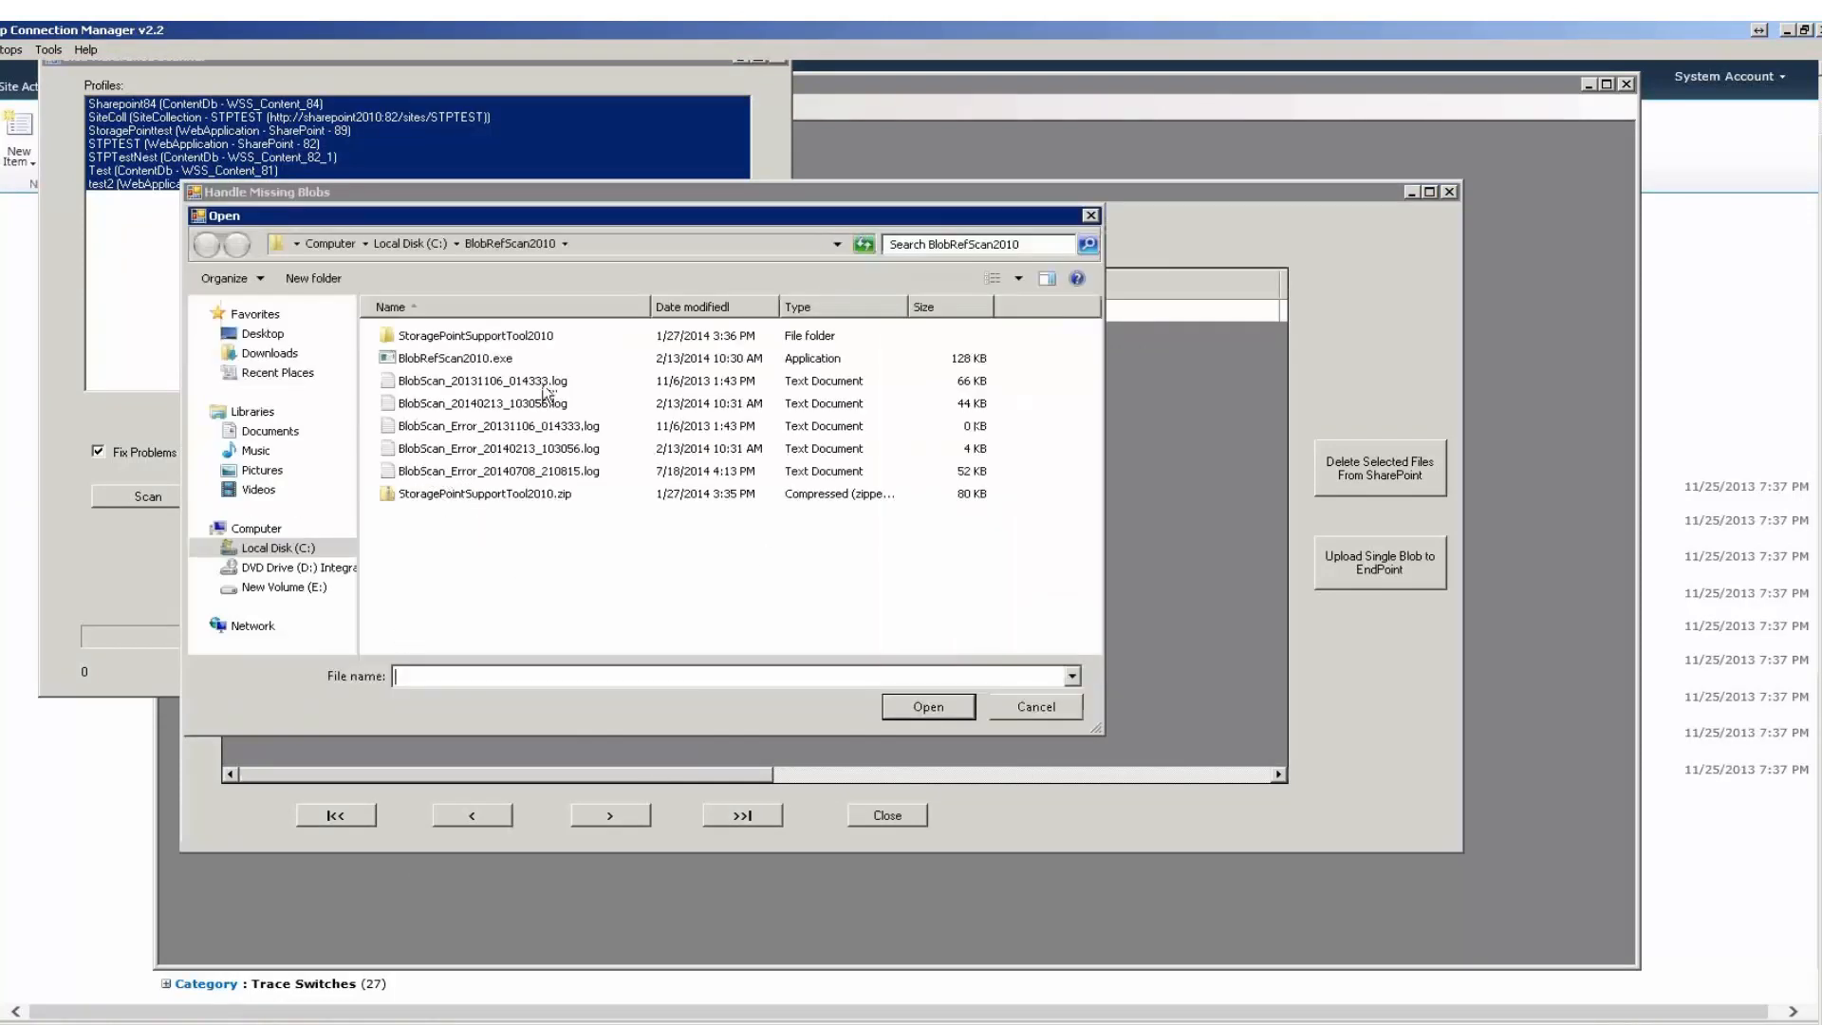
Go up to Local Disk (C:) and open the BlobRefScan2010 folder in a new window.
{"action": "left_click", "coordinate": [410, 244]}
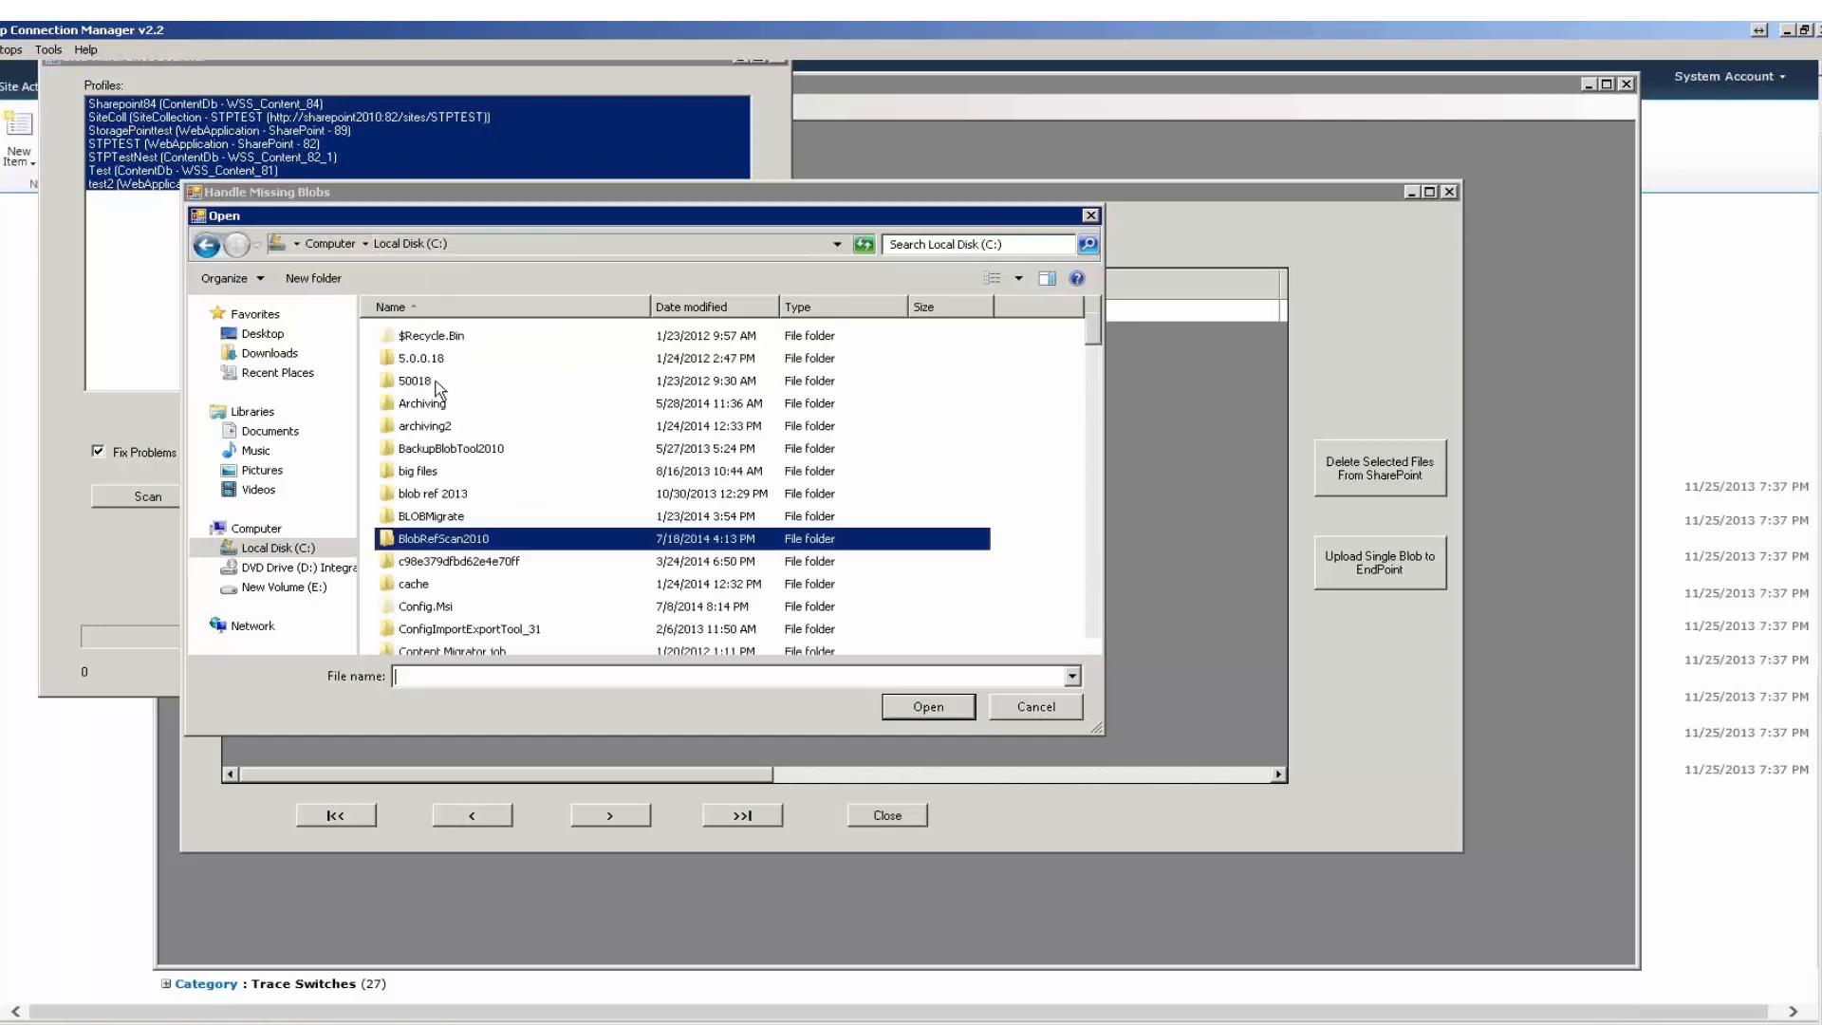
{"action": "right_click", "coordinate": [432, 540]}
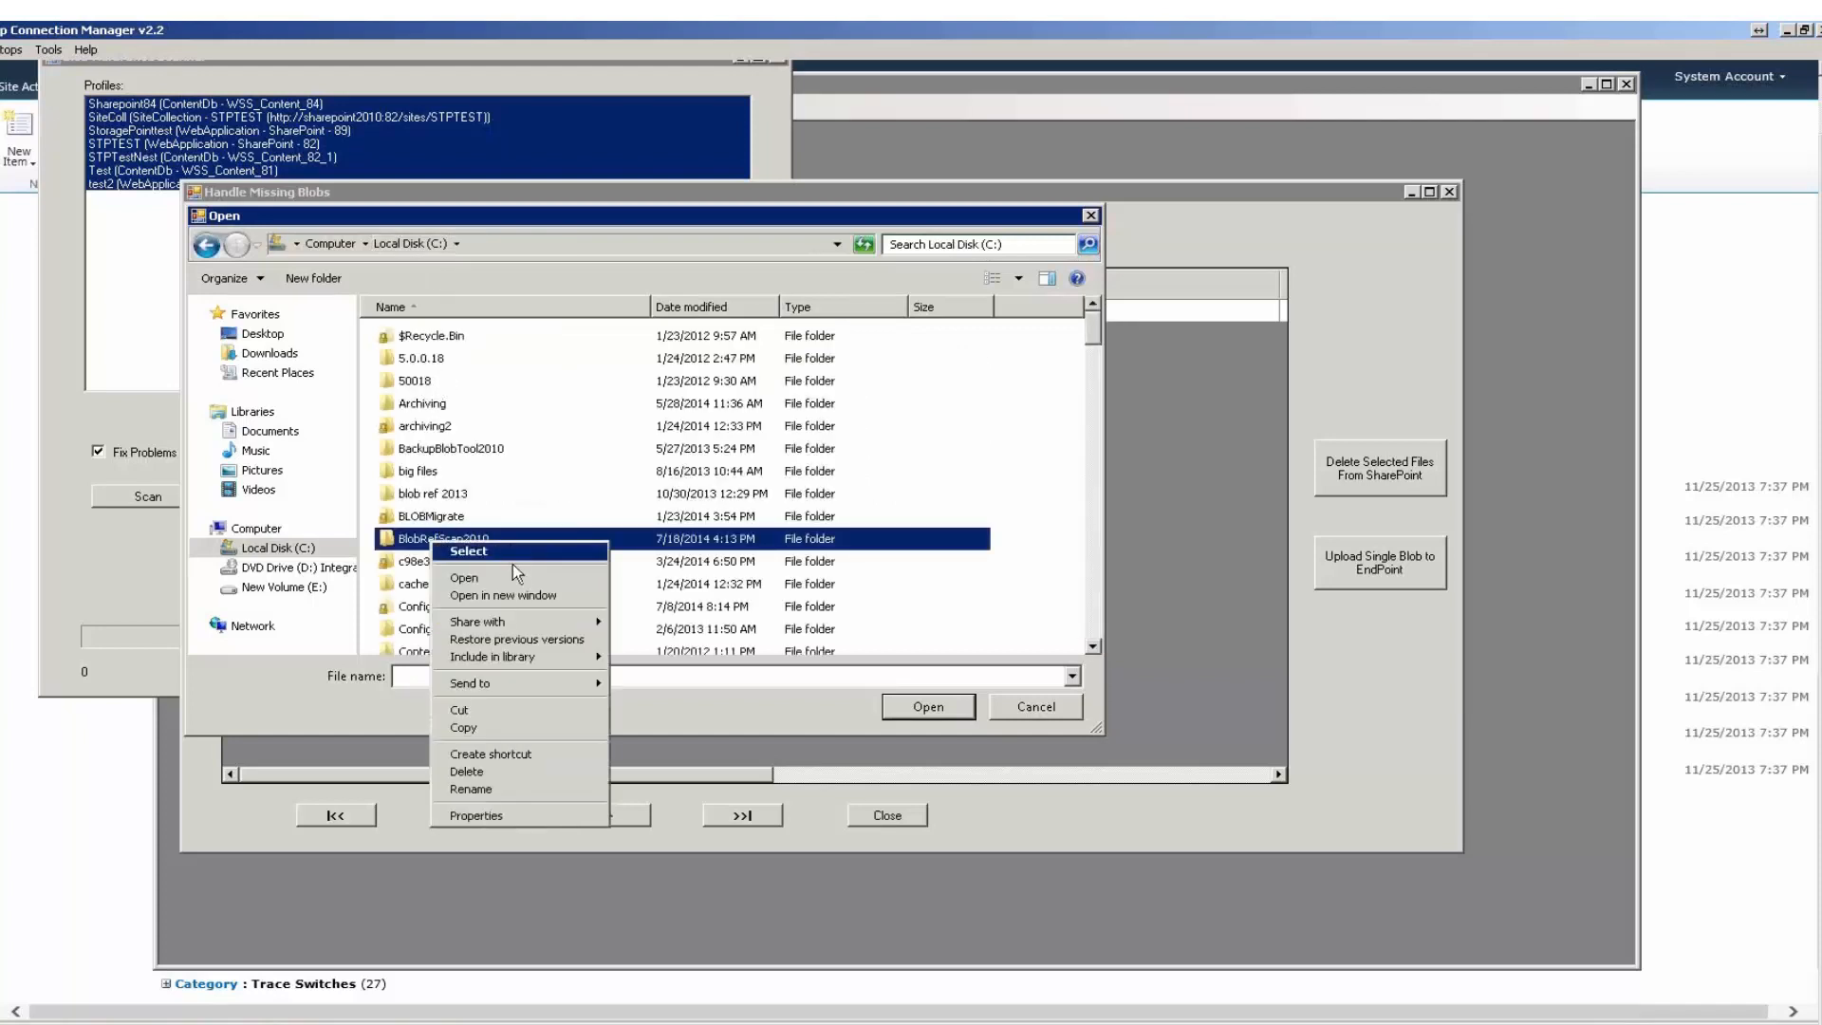
{"action": "left_click", "coordinate": [509, 596]}
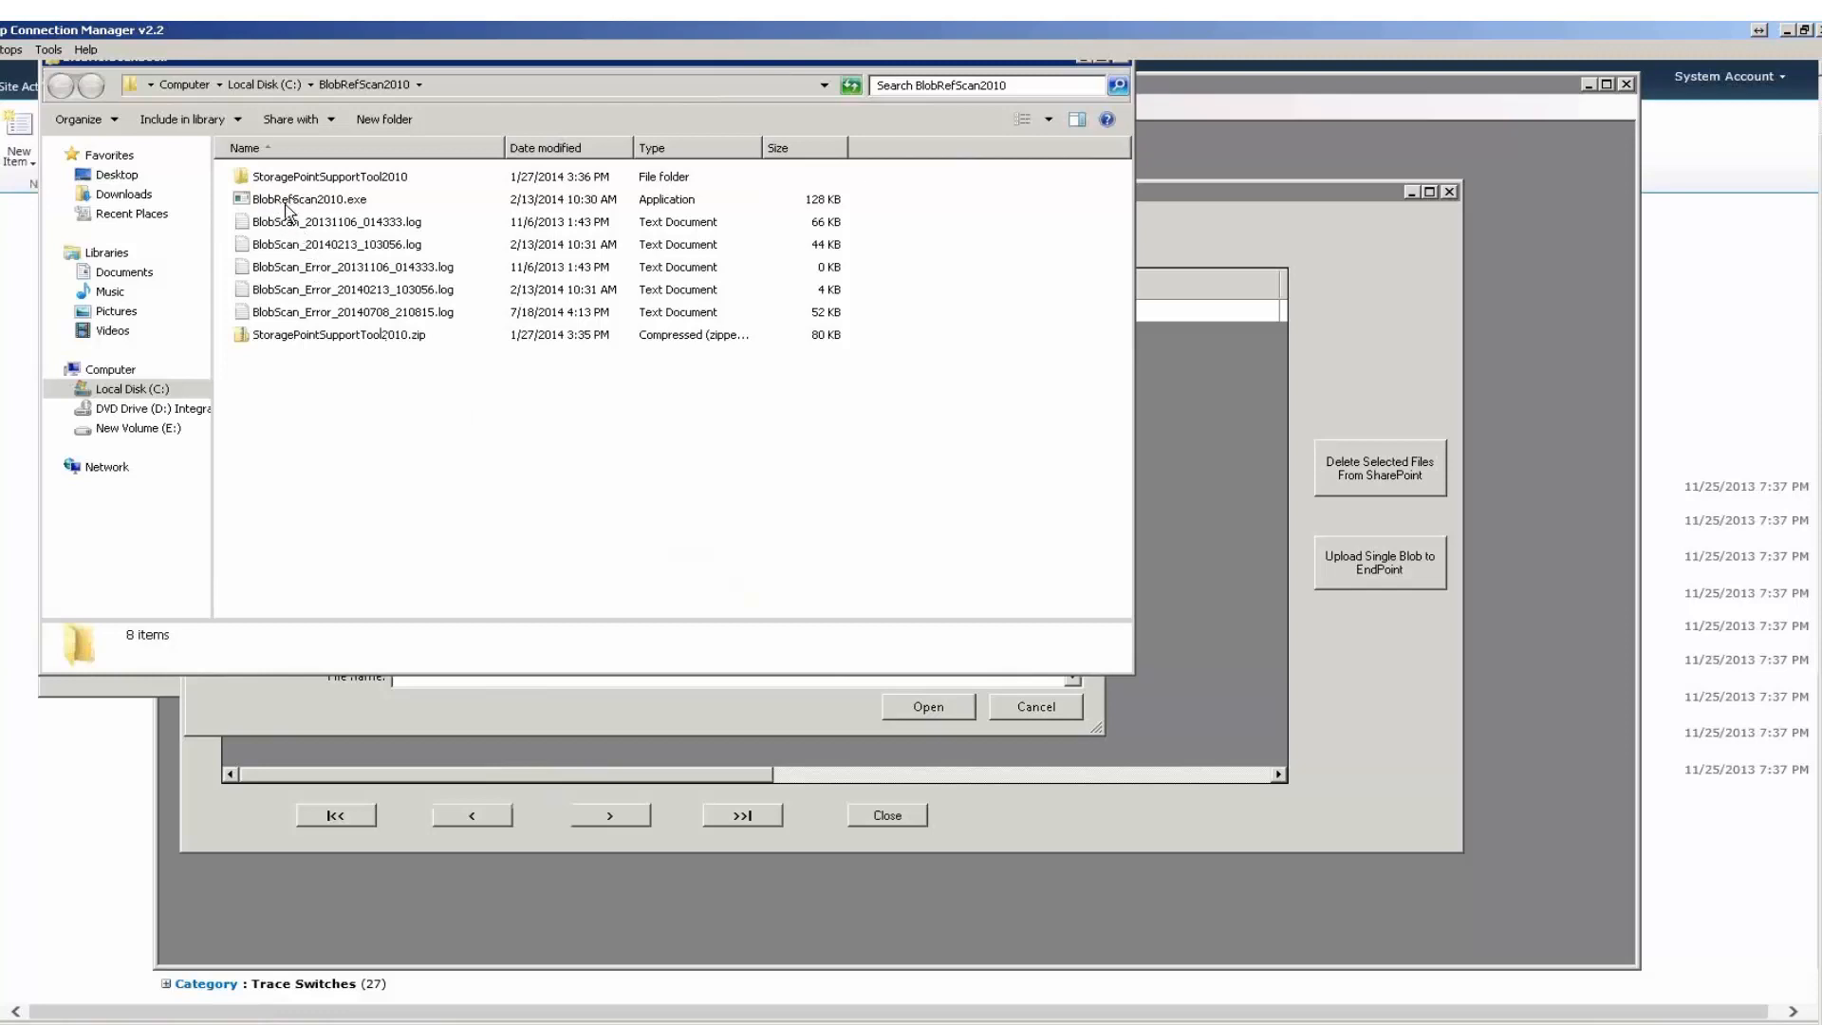
Open BlobScan_20140213_103056.log to view the scan log, and minimize it.
{"action": "left_click", "coordinate": [389, 291]}
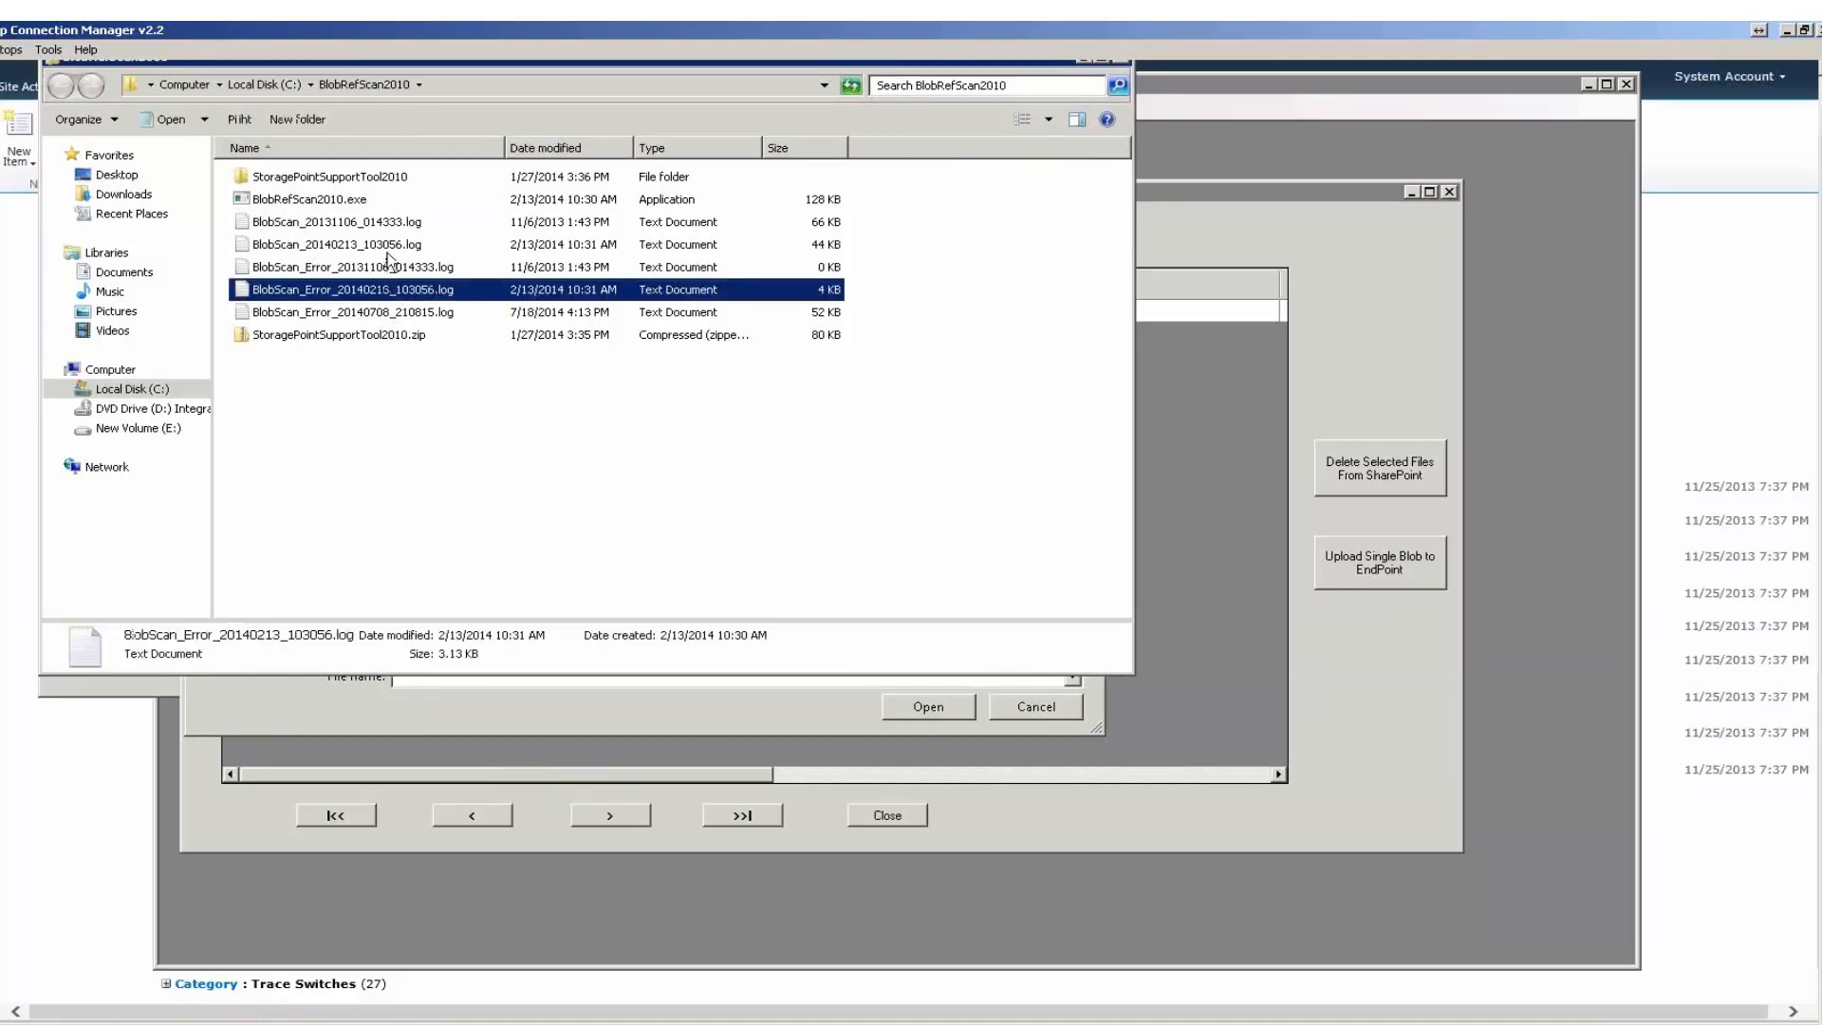
{"action": "left_click", "coordinate": [389, 244], "text": "ctrl"}
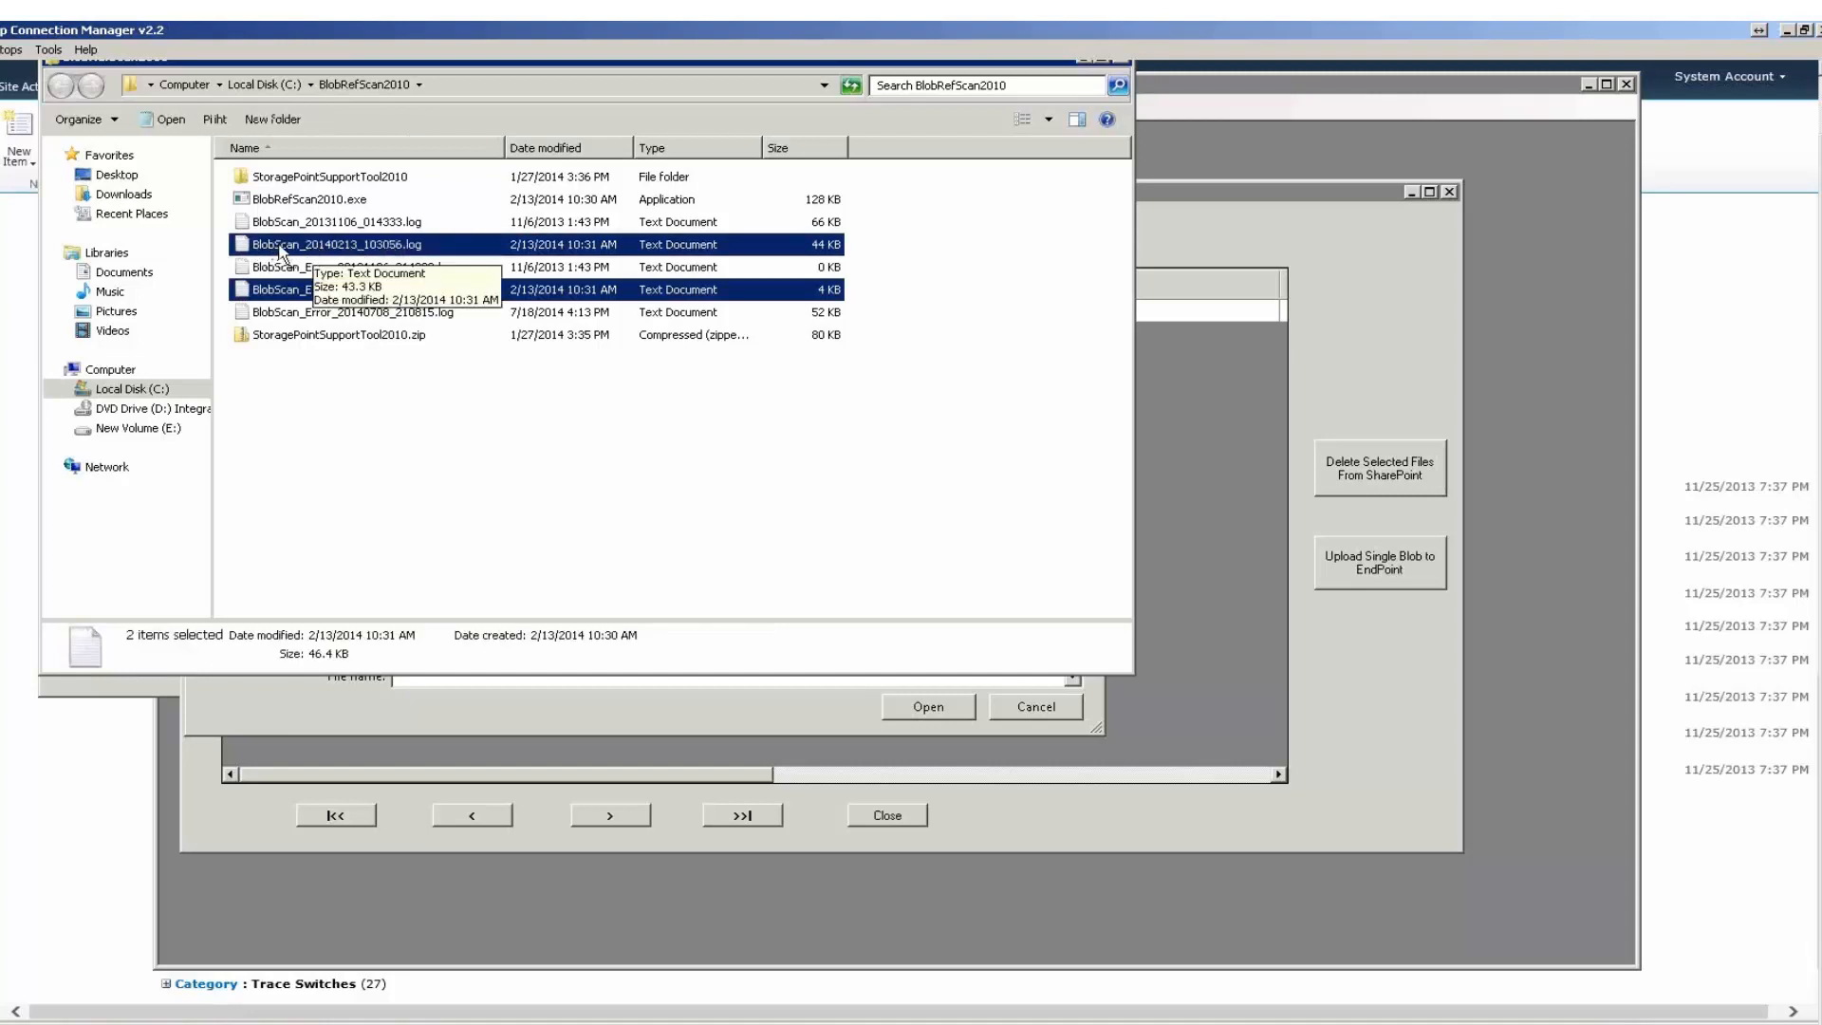
{"action": "left_click", "coordinate": [370, 248]}
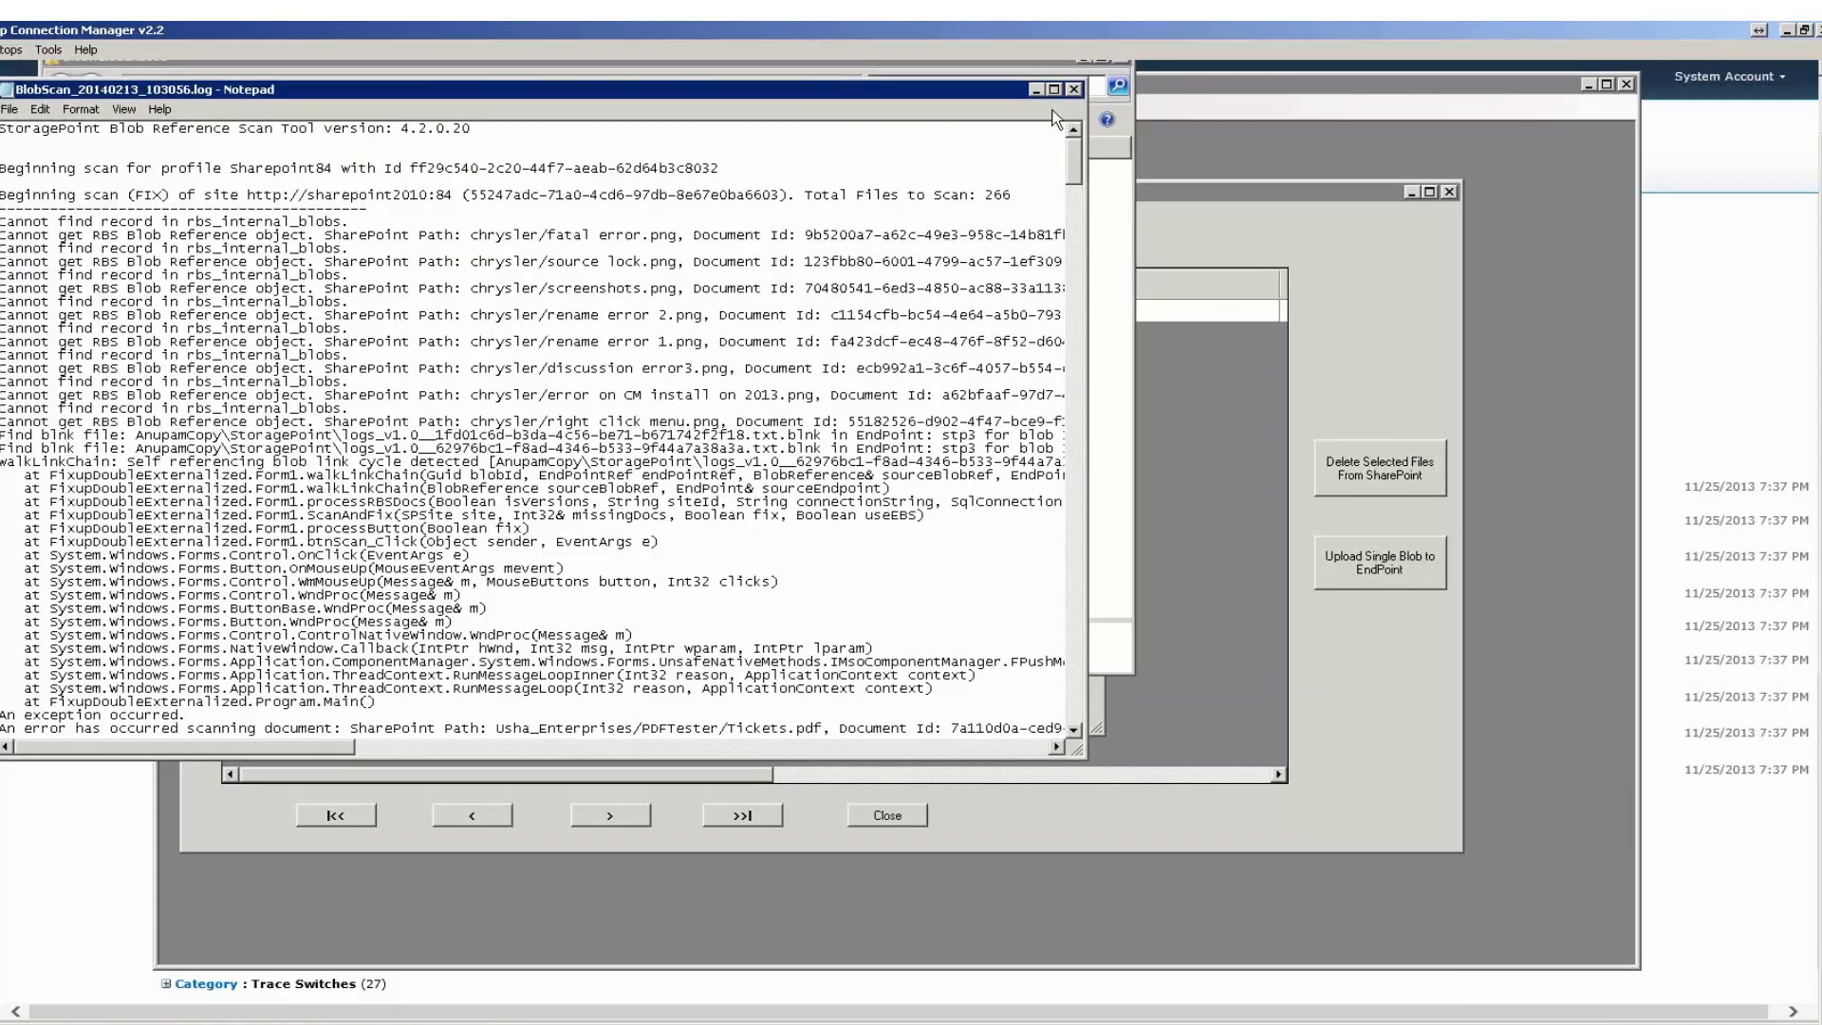
{"action": "left_click", "coordinate": [1037, 90]}
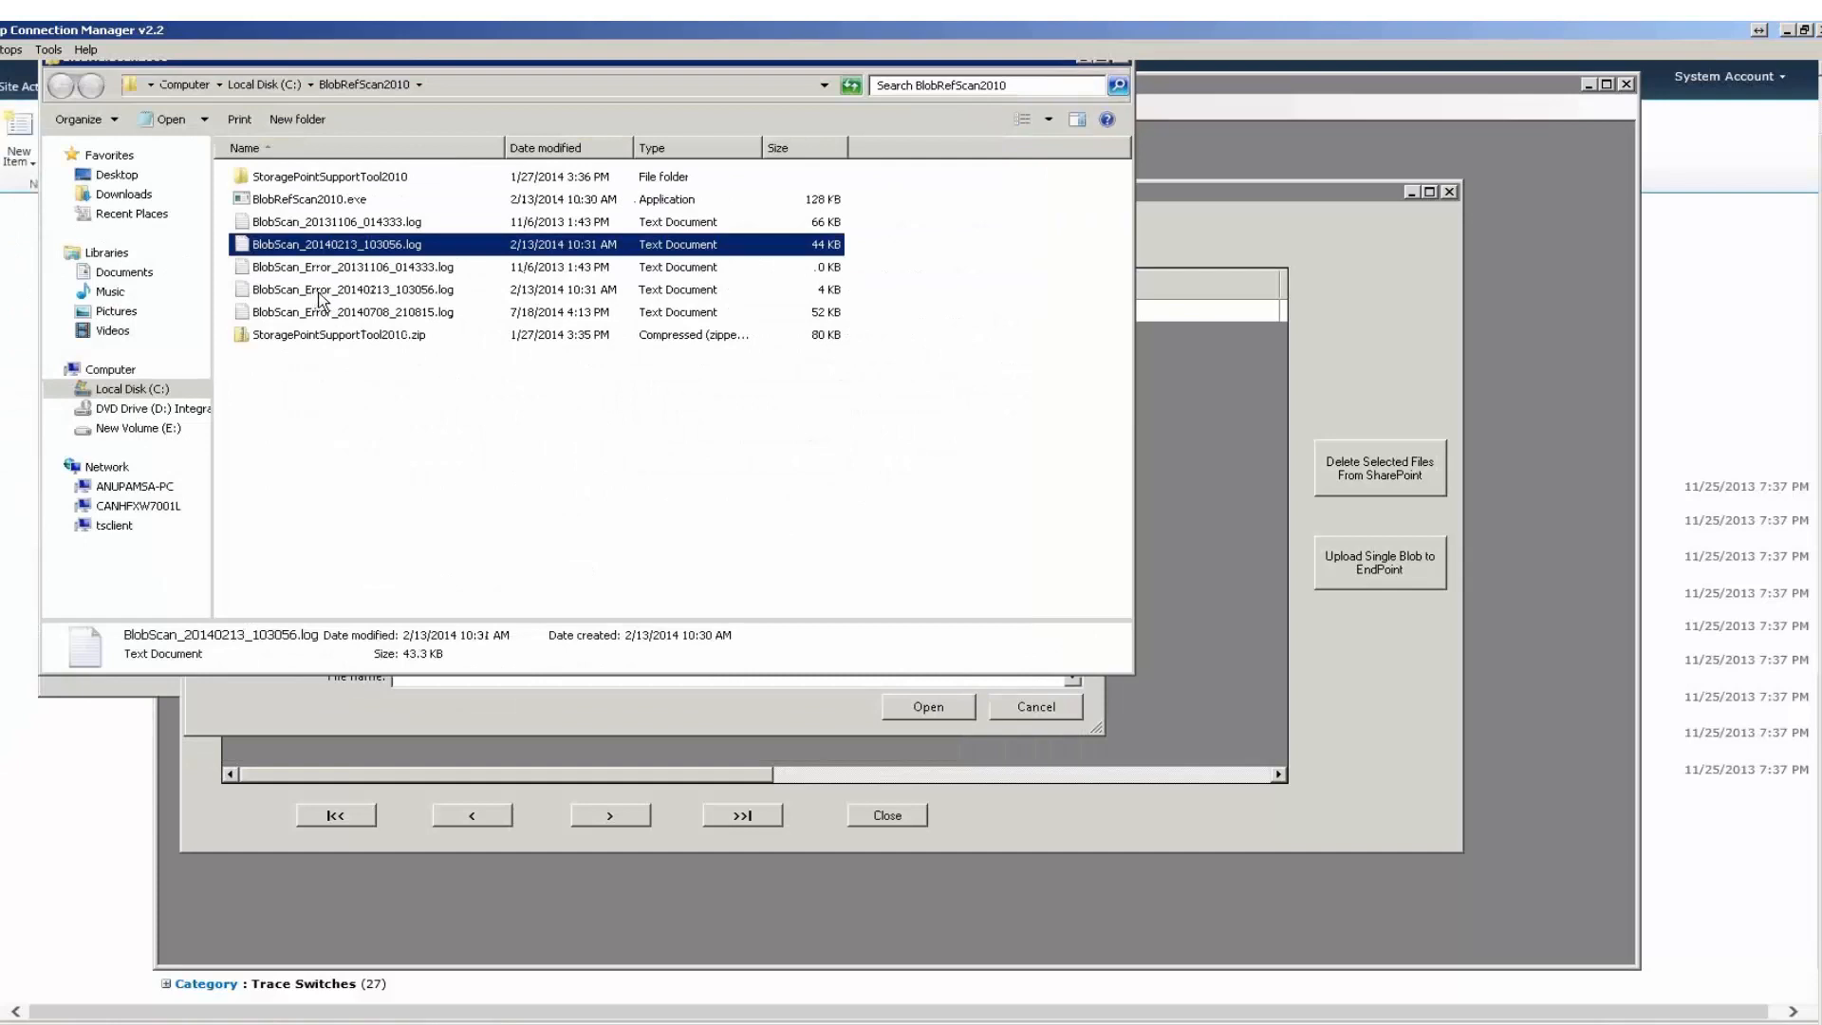
Open BlobScan_Error_20140213_103056.log and examine the file path in its first entry.
{"action": "left_click", "coordinate": [319, 290]}
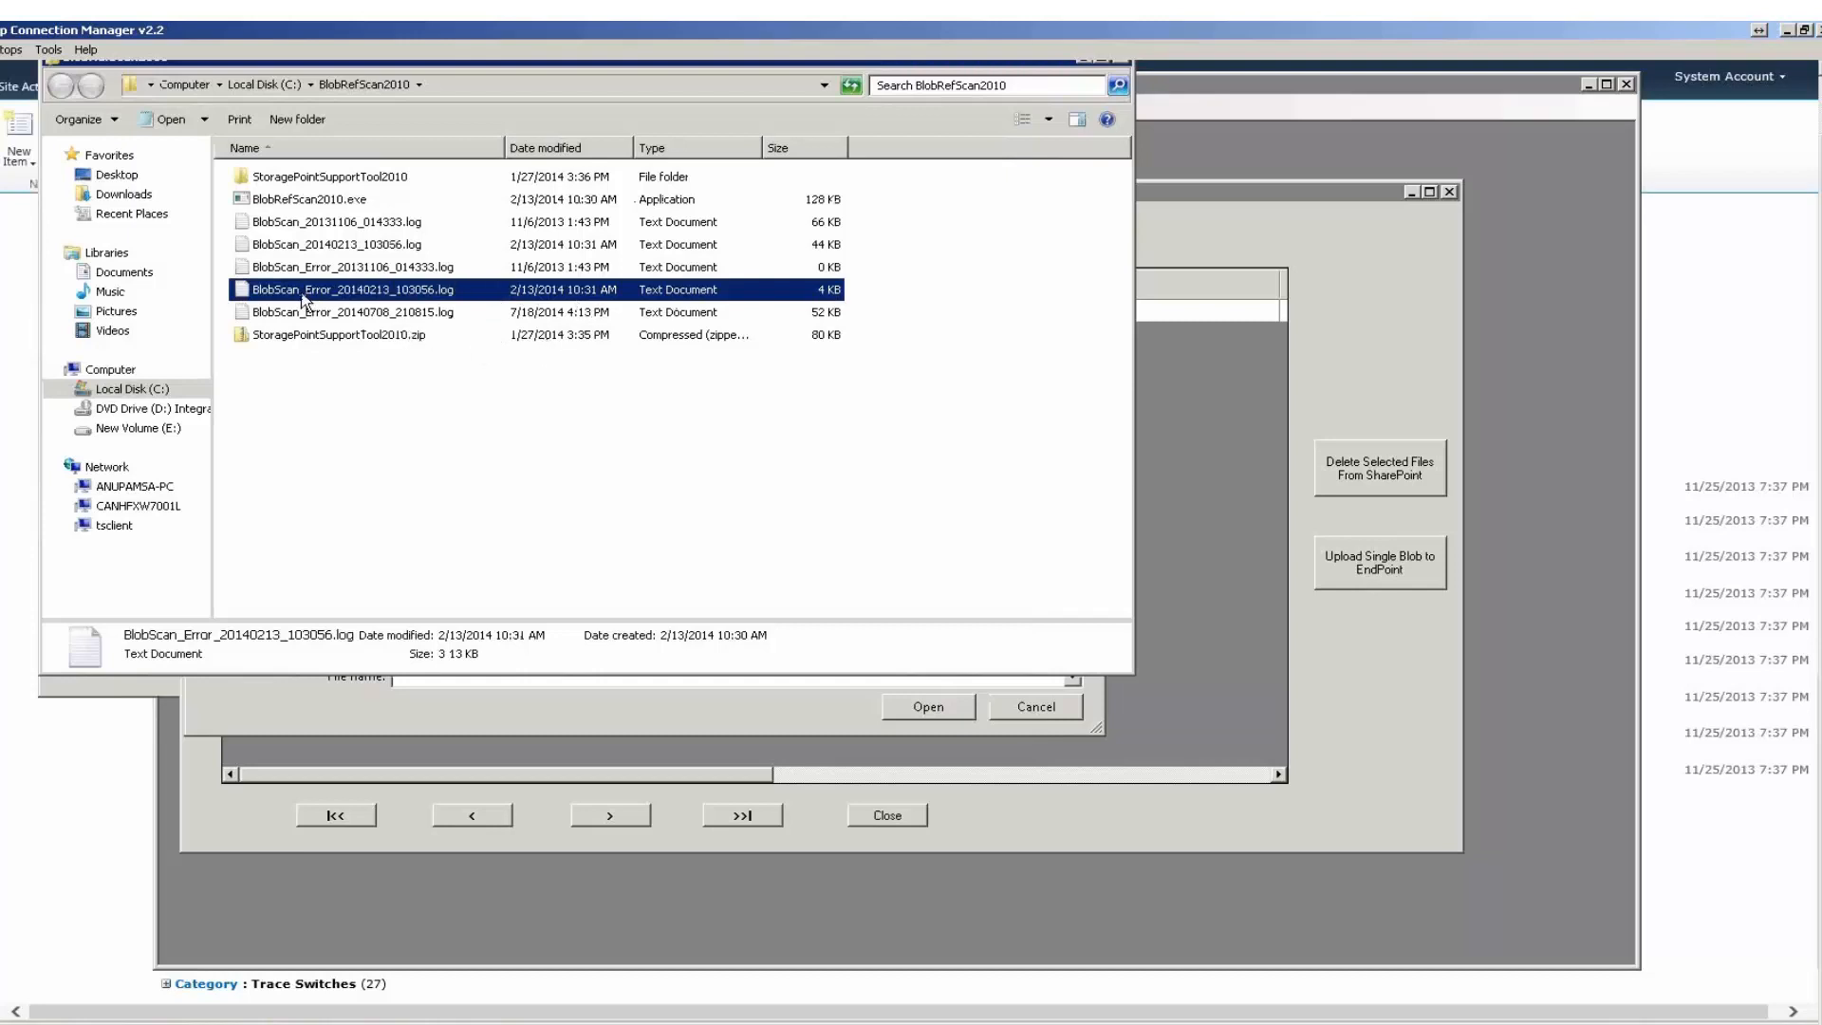
{"action": "left_click", "coordinate": [480, 269]}
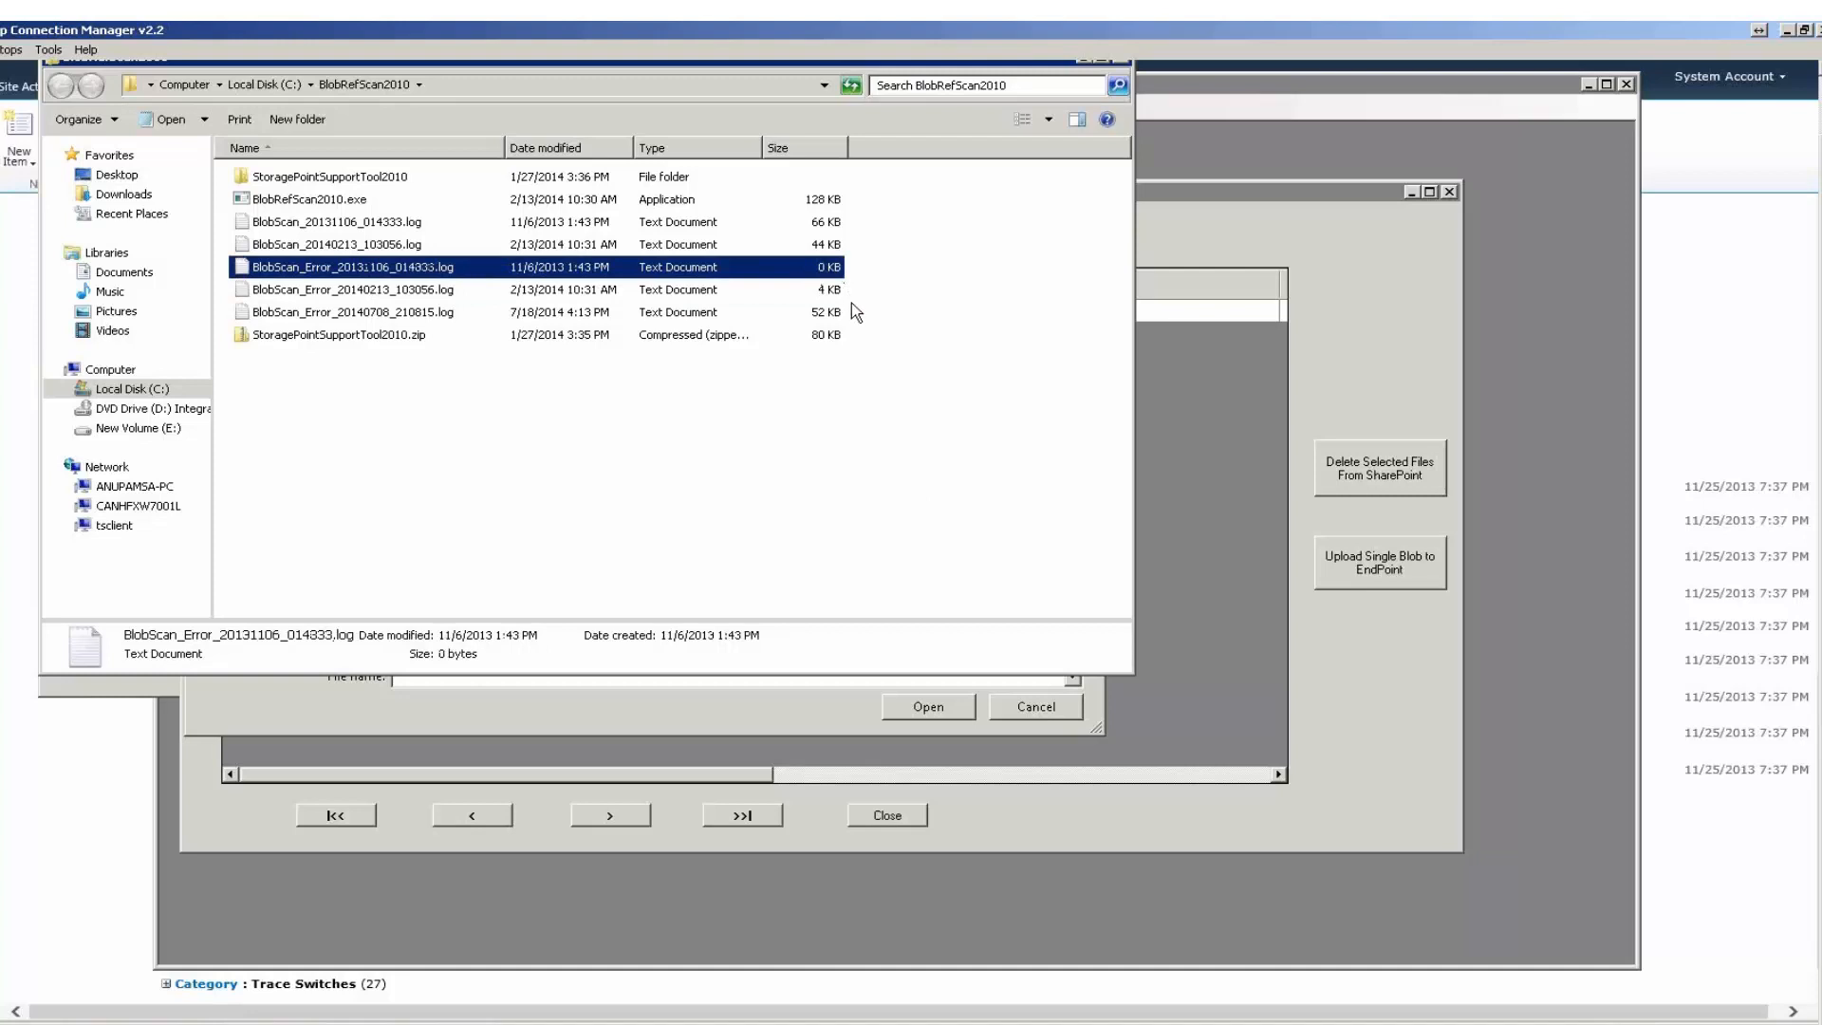
{"action": "left_click", "coordinate": [306, 293]}
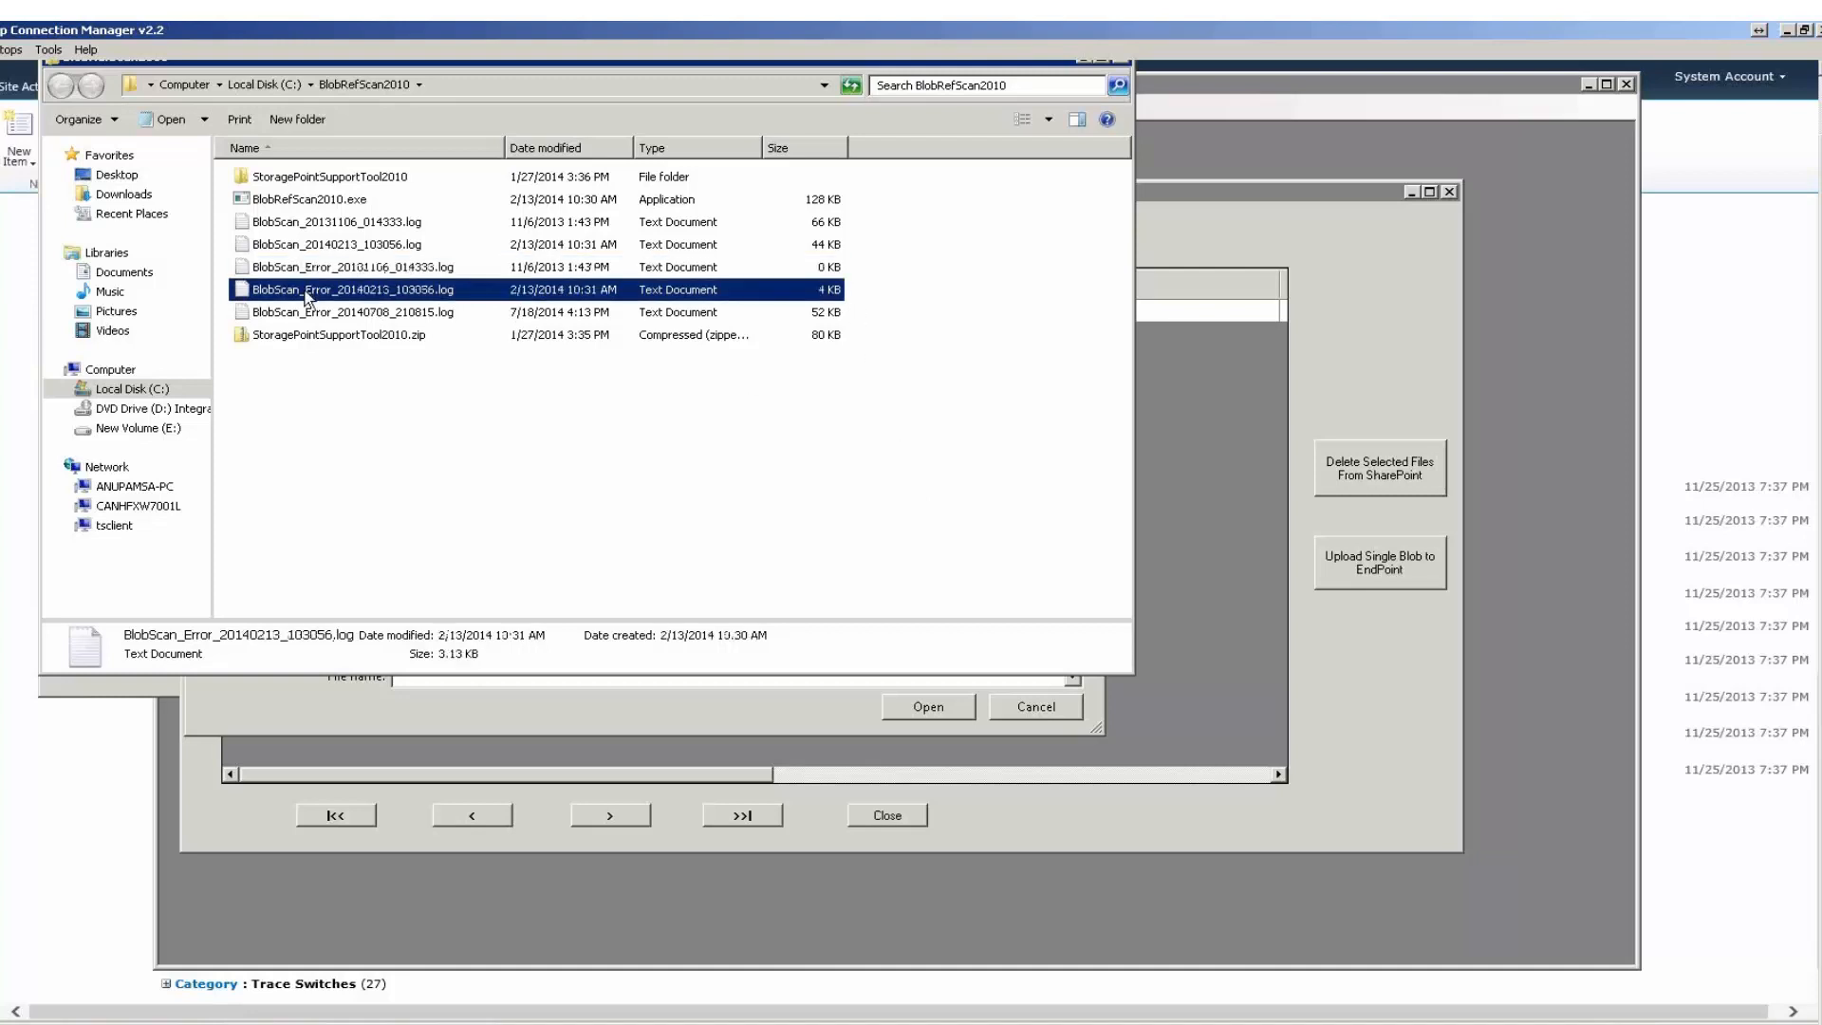
{"action": "double_click", "coordinate": [667, 296]}
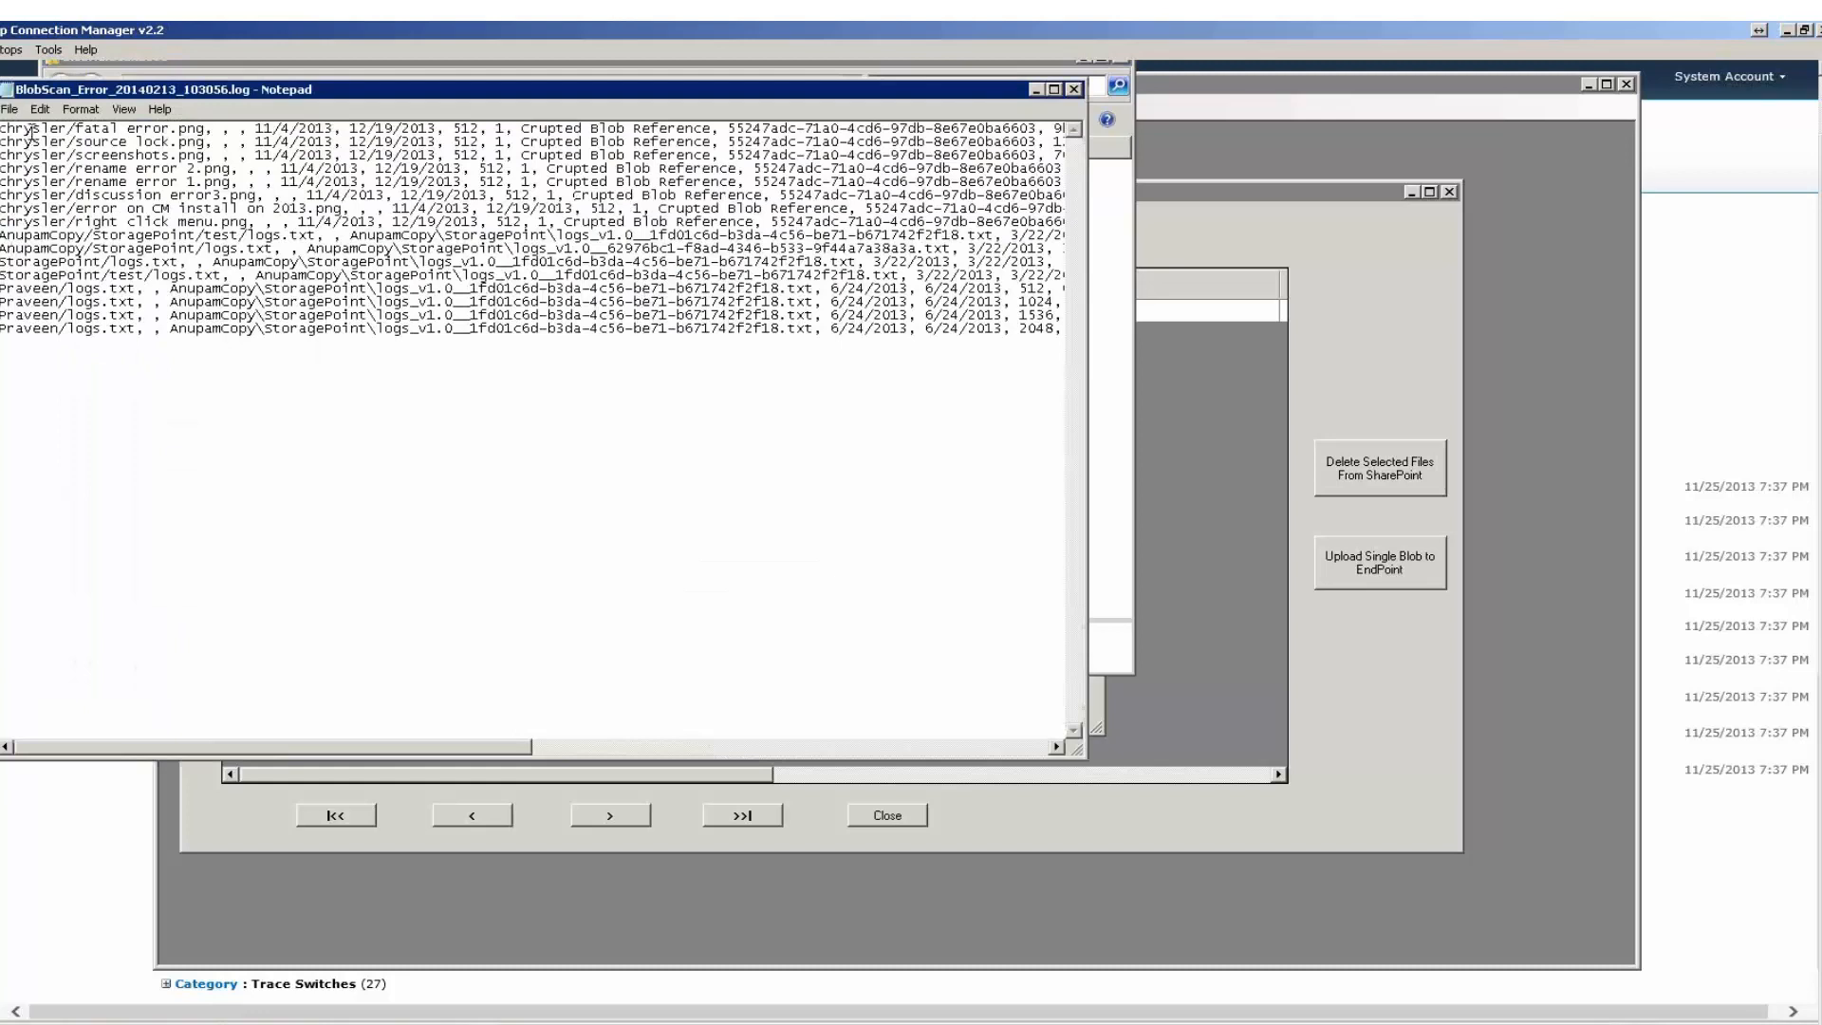
{"action": "left_click_drag", "start_coordinate": [33, 131], "coordinate": [171, 131]}
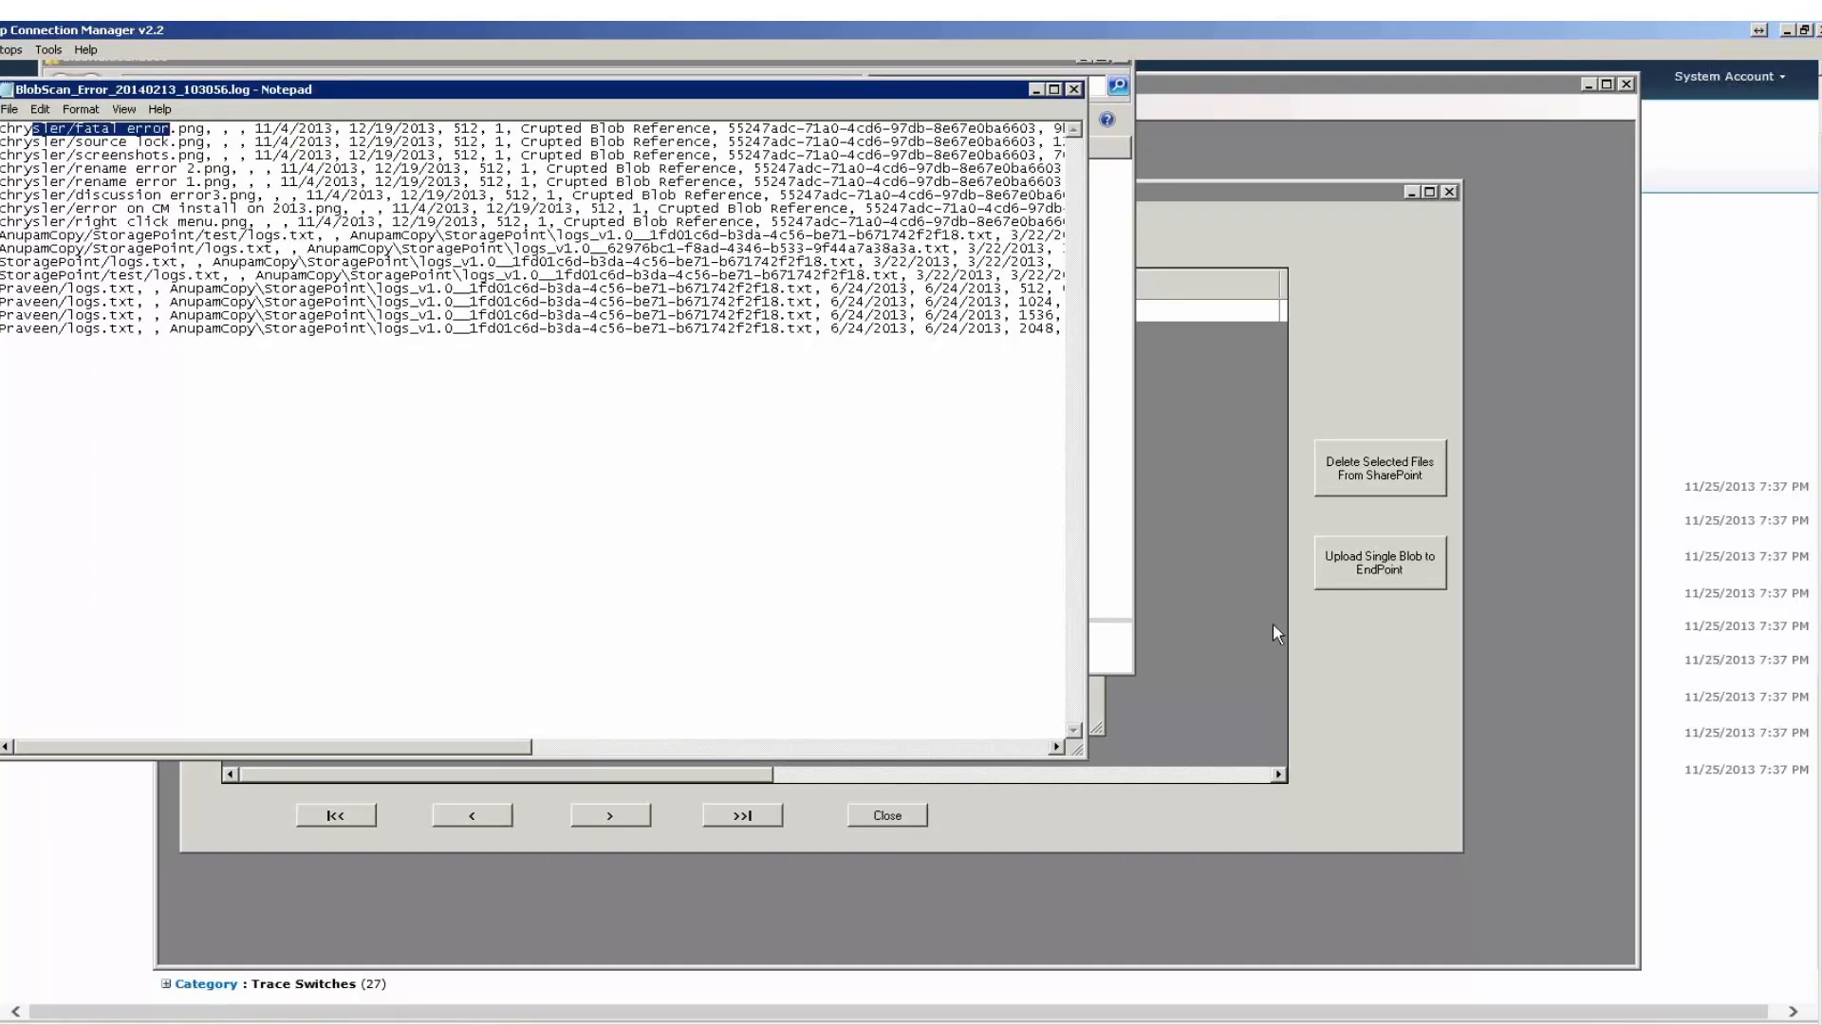
Cancel the error log selection and close the Handle Missing Blobs window and the StoragePoint Support Tool Set.
{"action": "left_click", "coordinate": [1215, 664]}
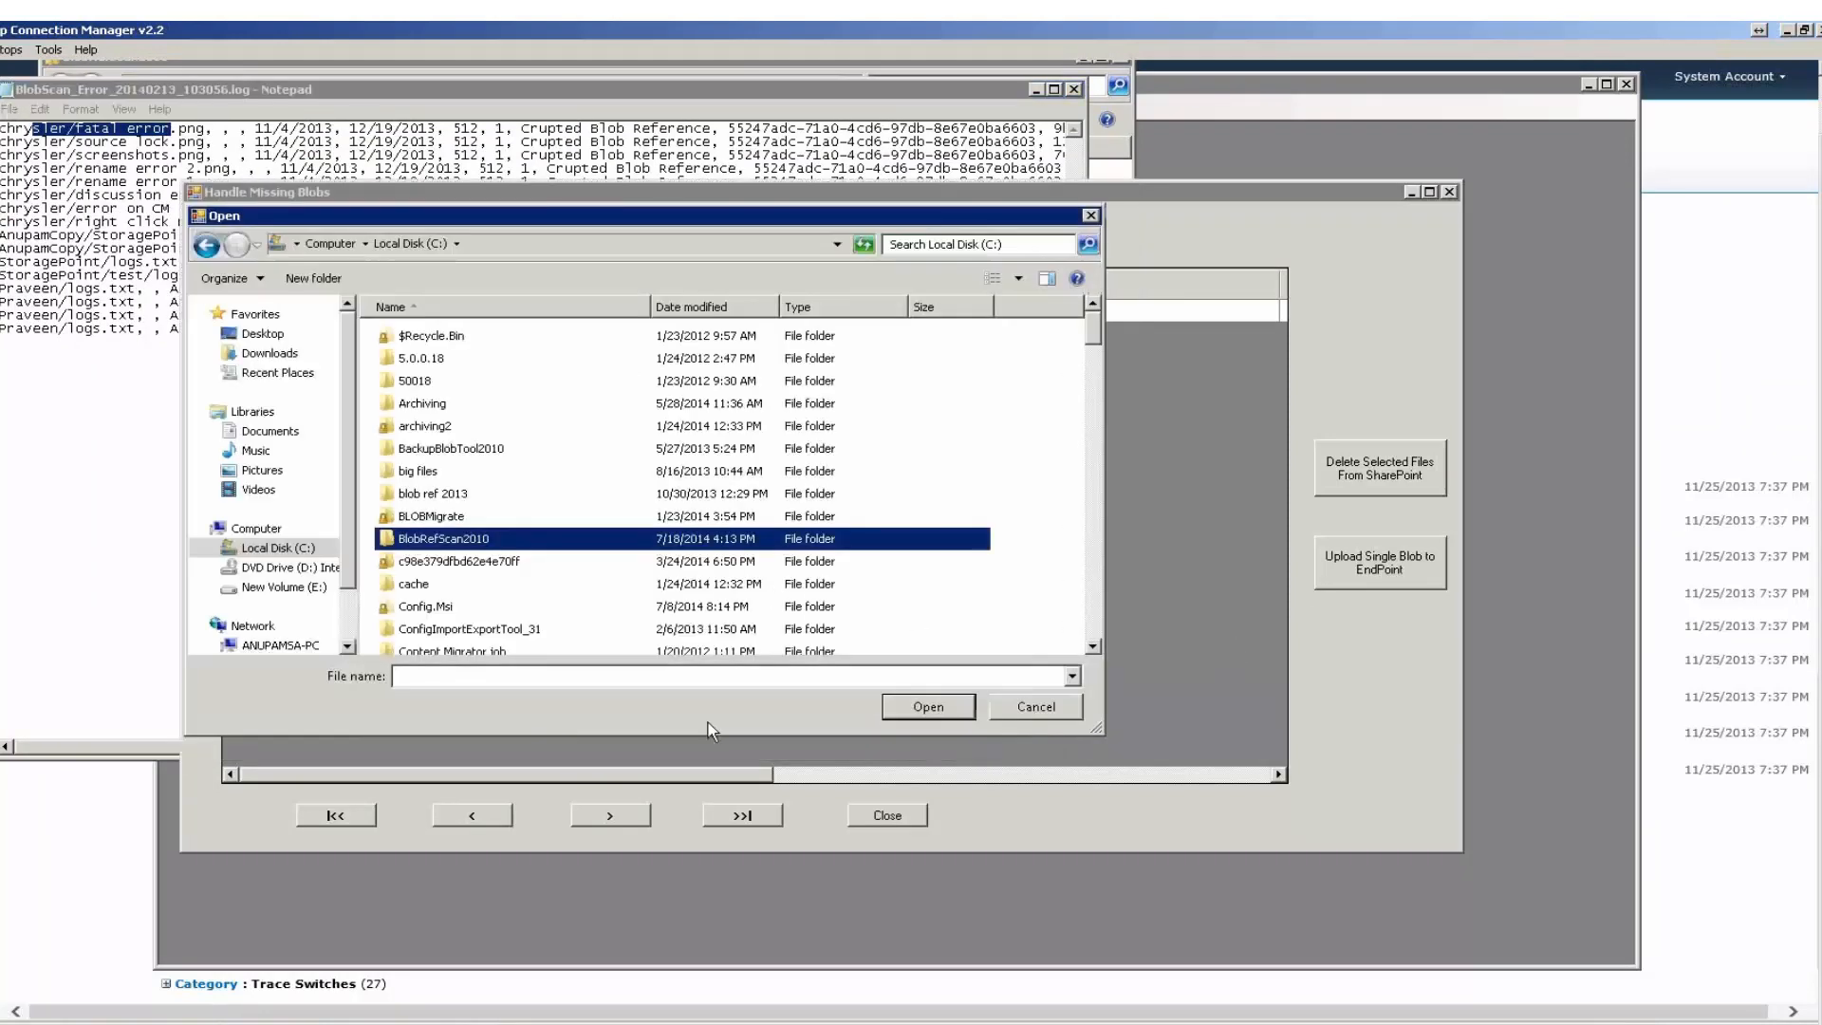
{"action": "double_click", "coordinate": [460, 538]}
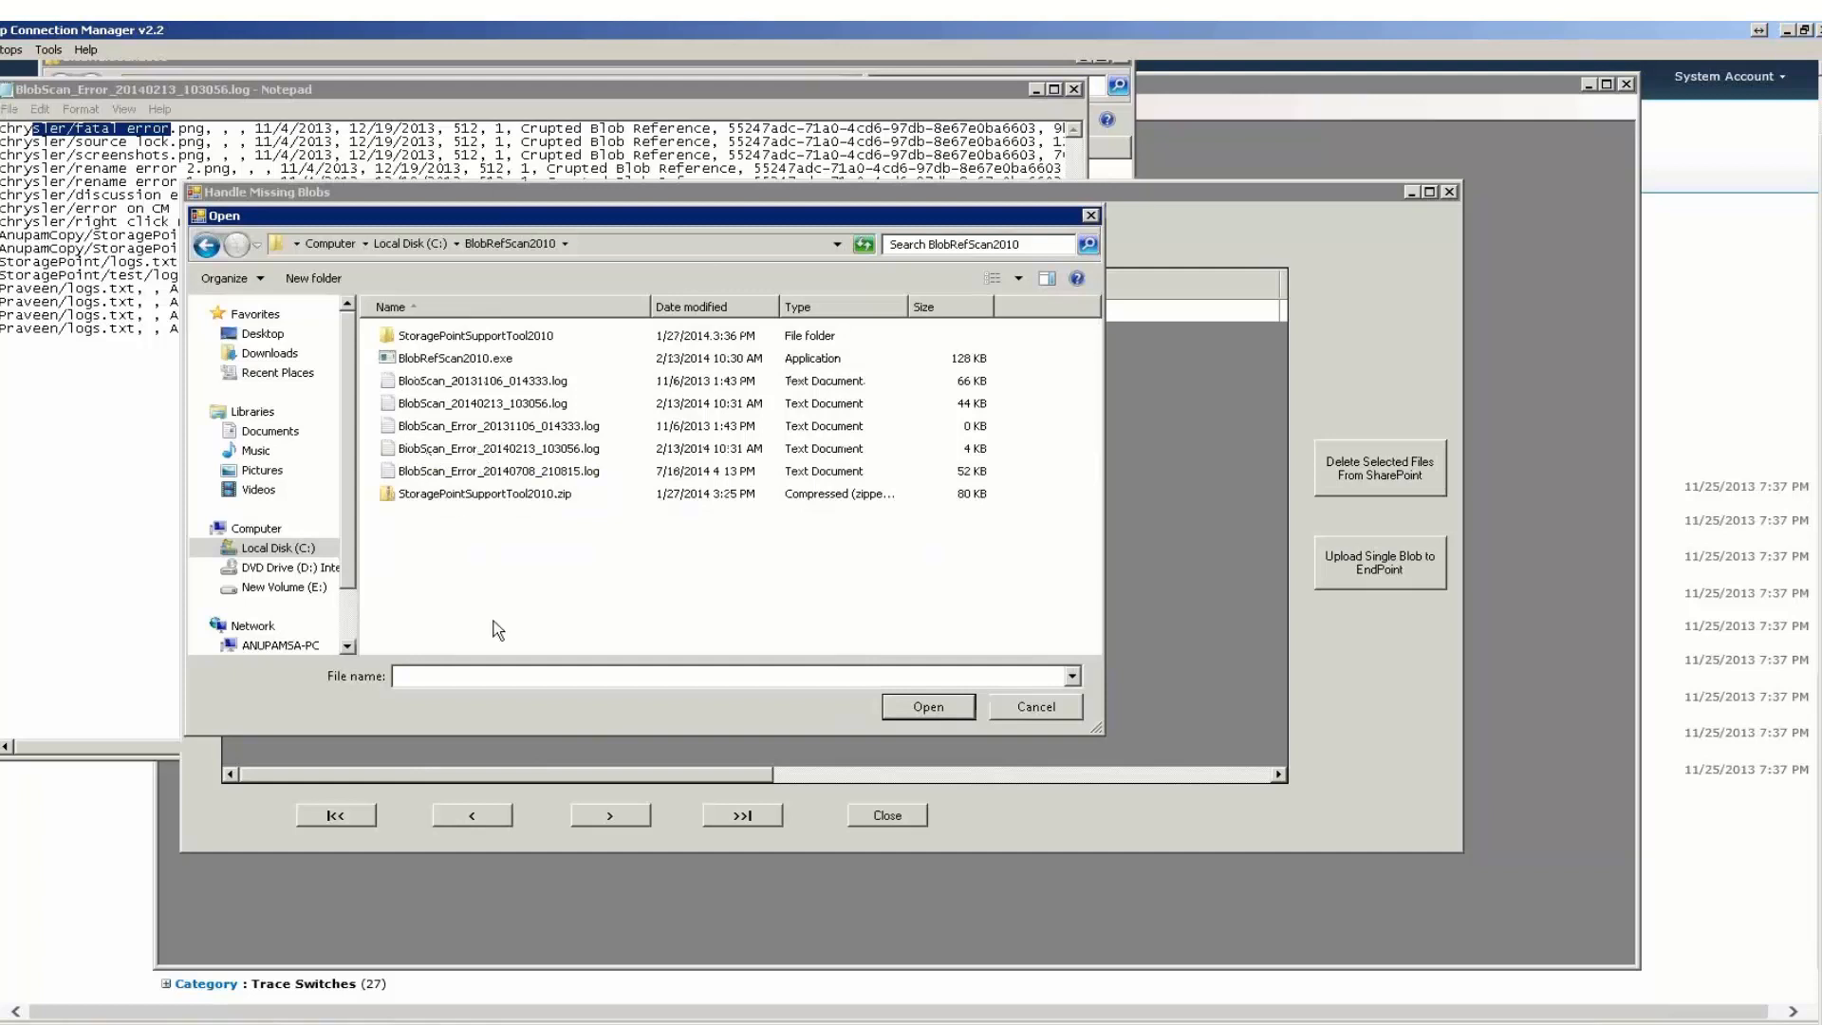
{"action": "left_click", "coordinate": [1040, 708]}
{"action": "left_click", "coordinate": [887, 814]}
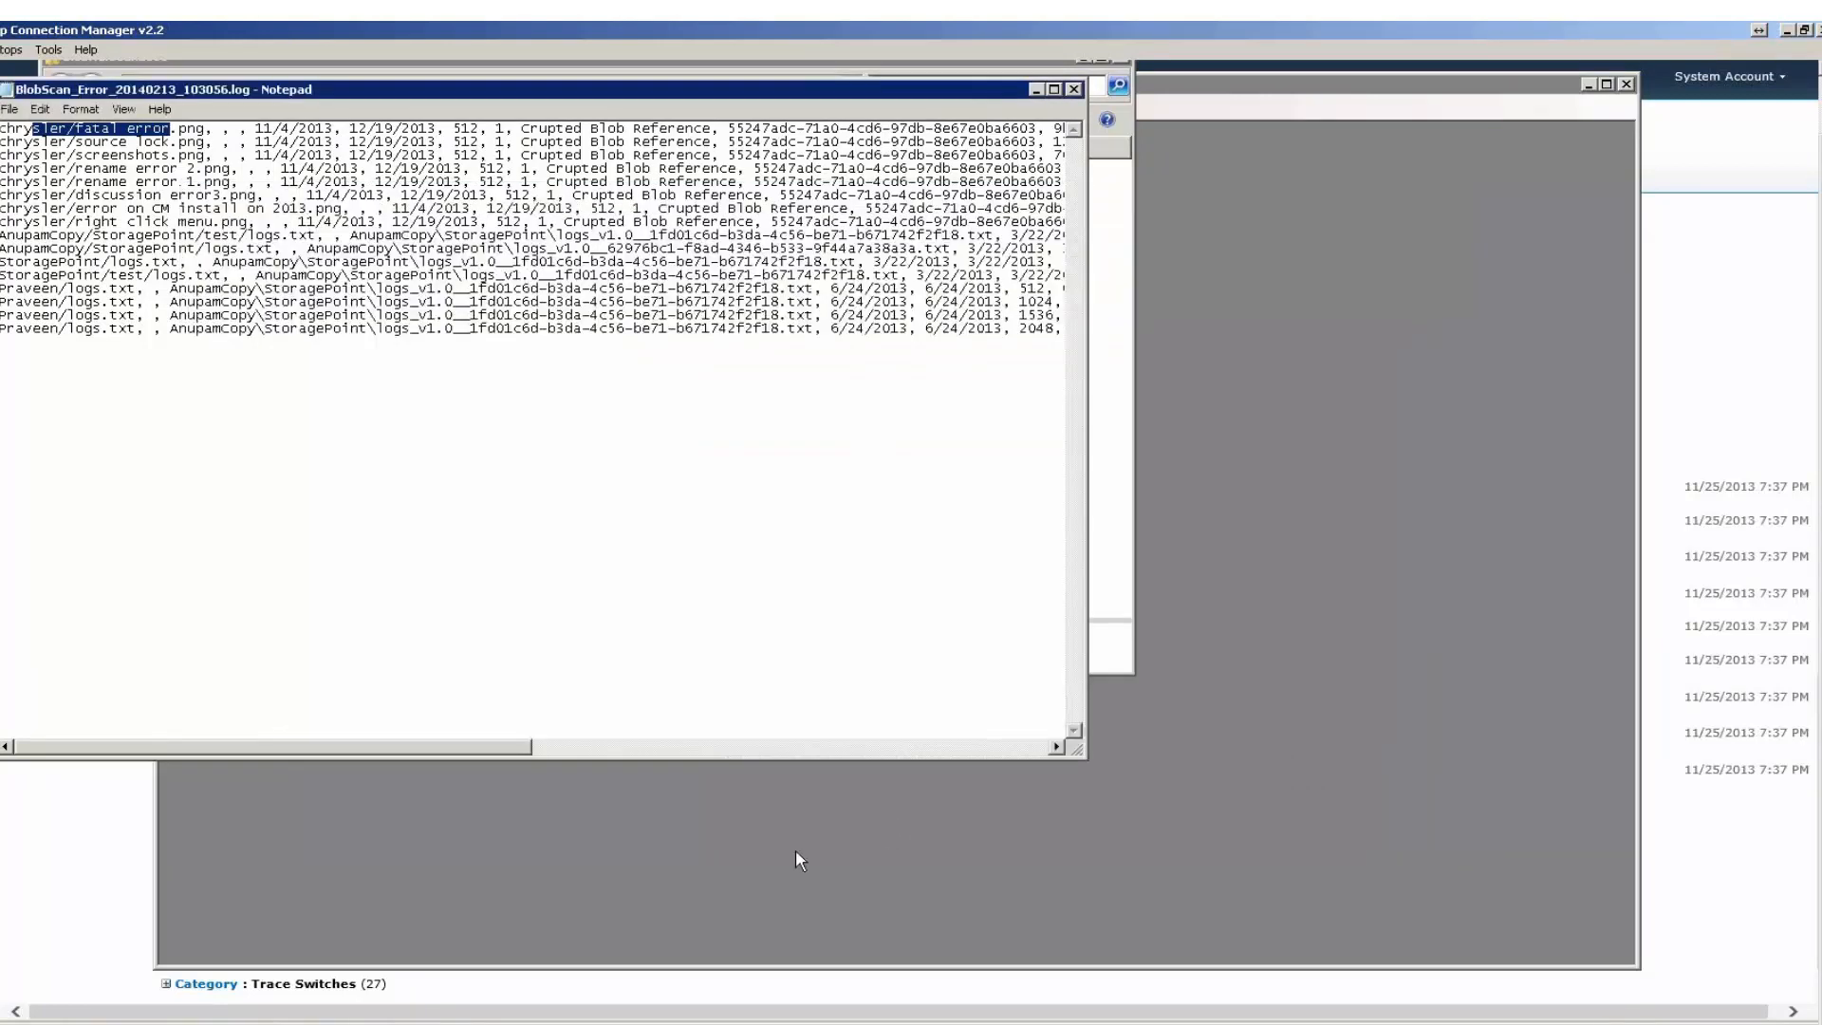
{"action": "left_click", "coordinate": [589, 934]}
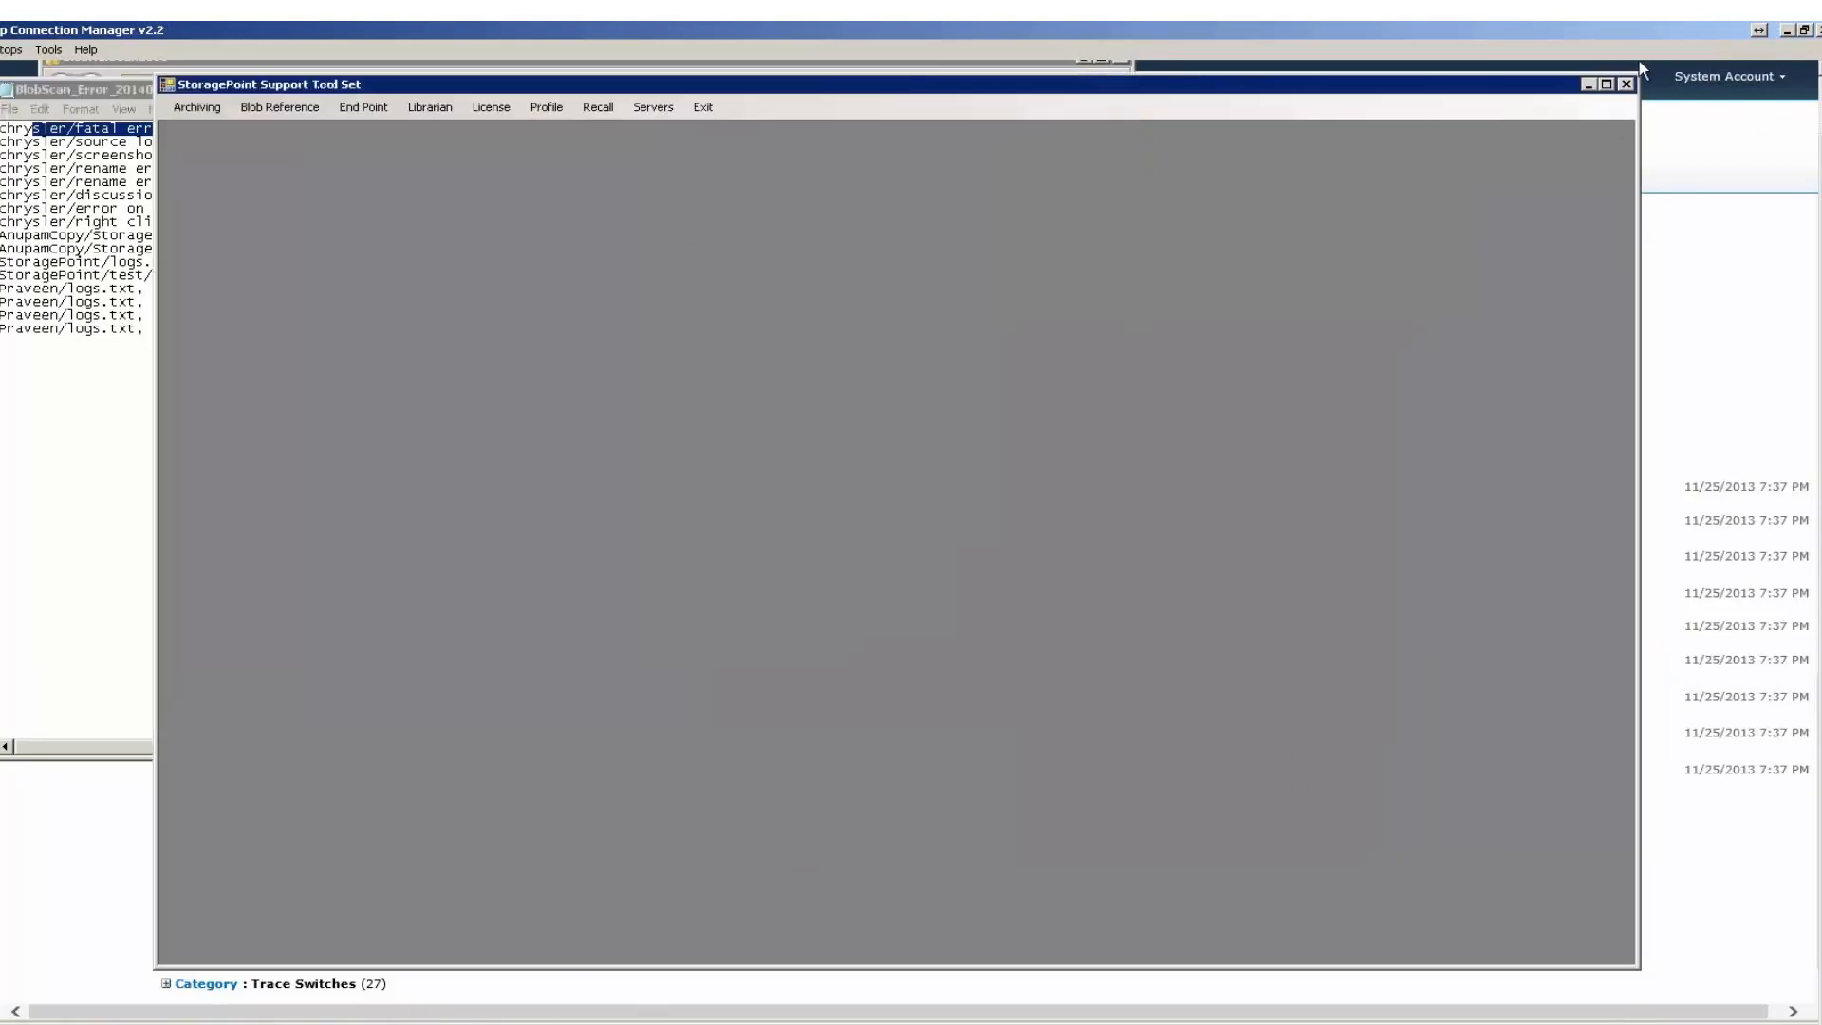
{"action": "left_click", "coordinate": [1626, 85]}
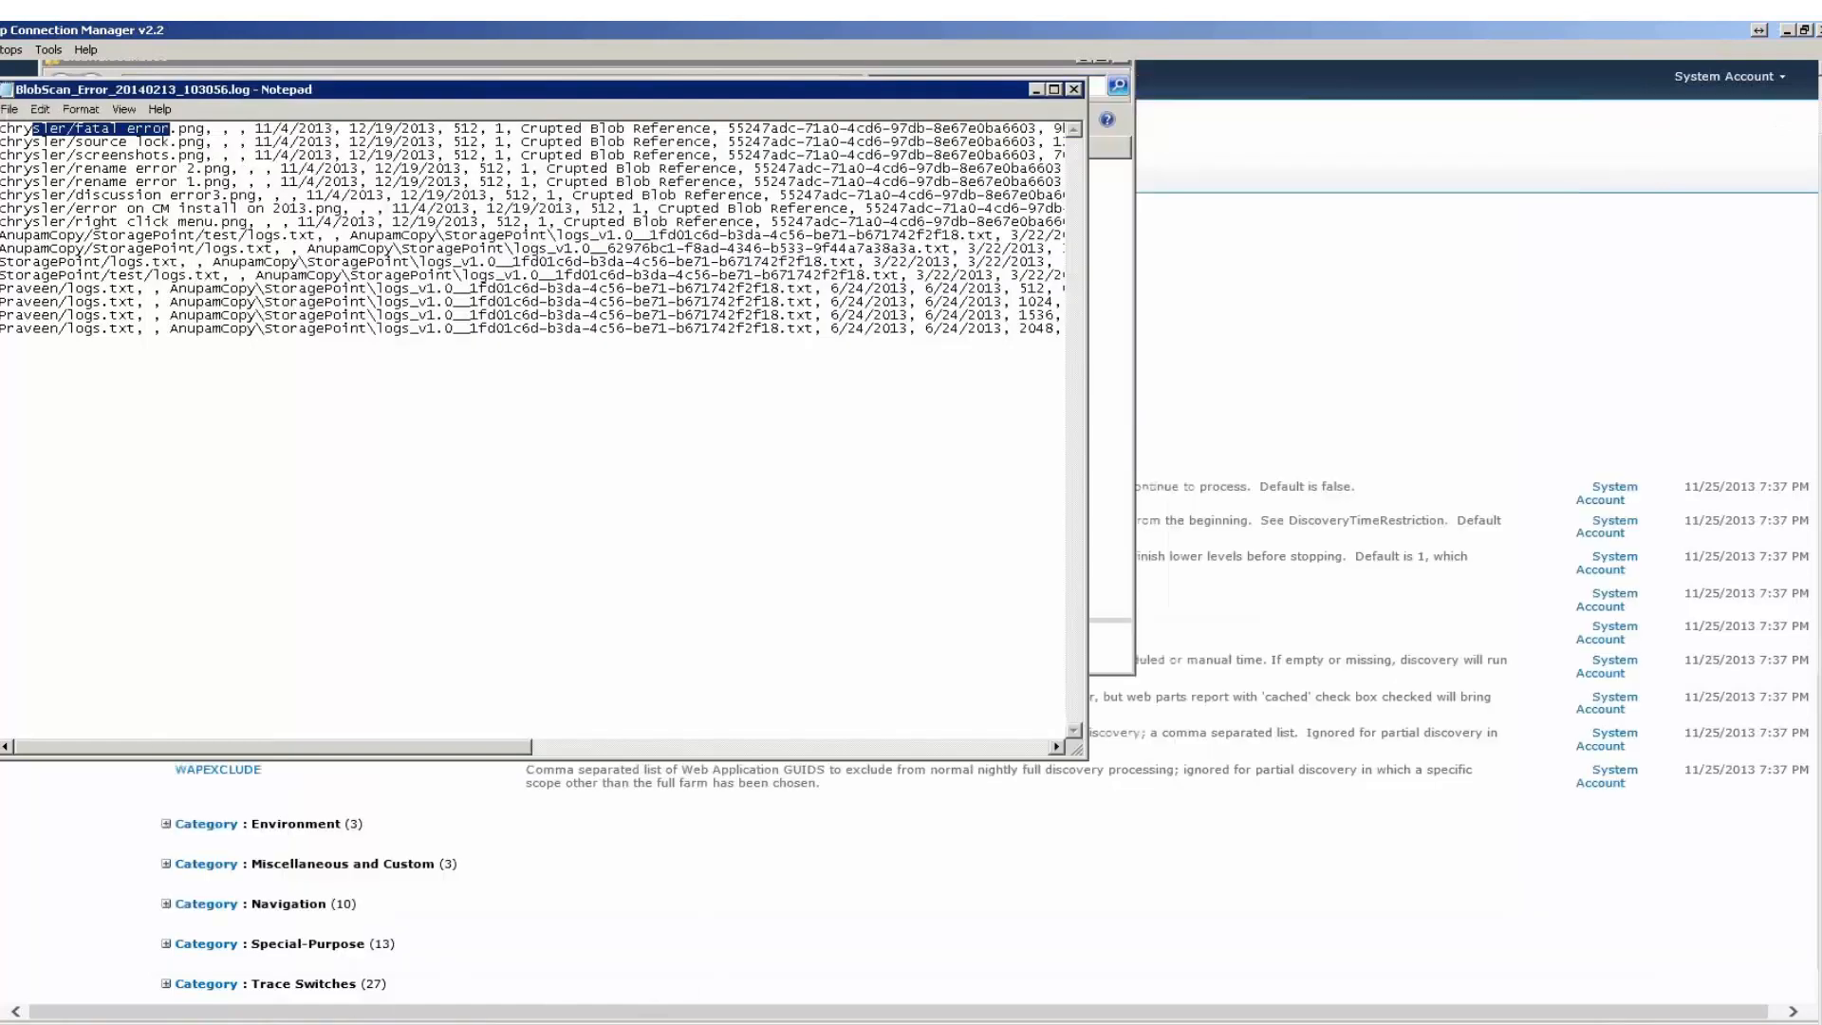
Launch BlobRefScan2010.exe from the BlobRefScan2010 folder.
{"action": "left_click", "coordinate": [205, 1024]}
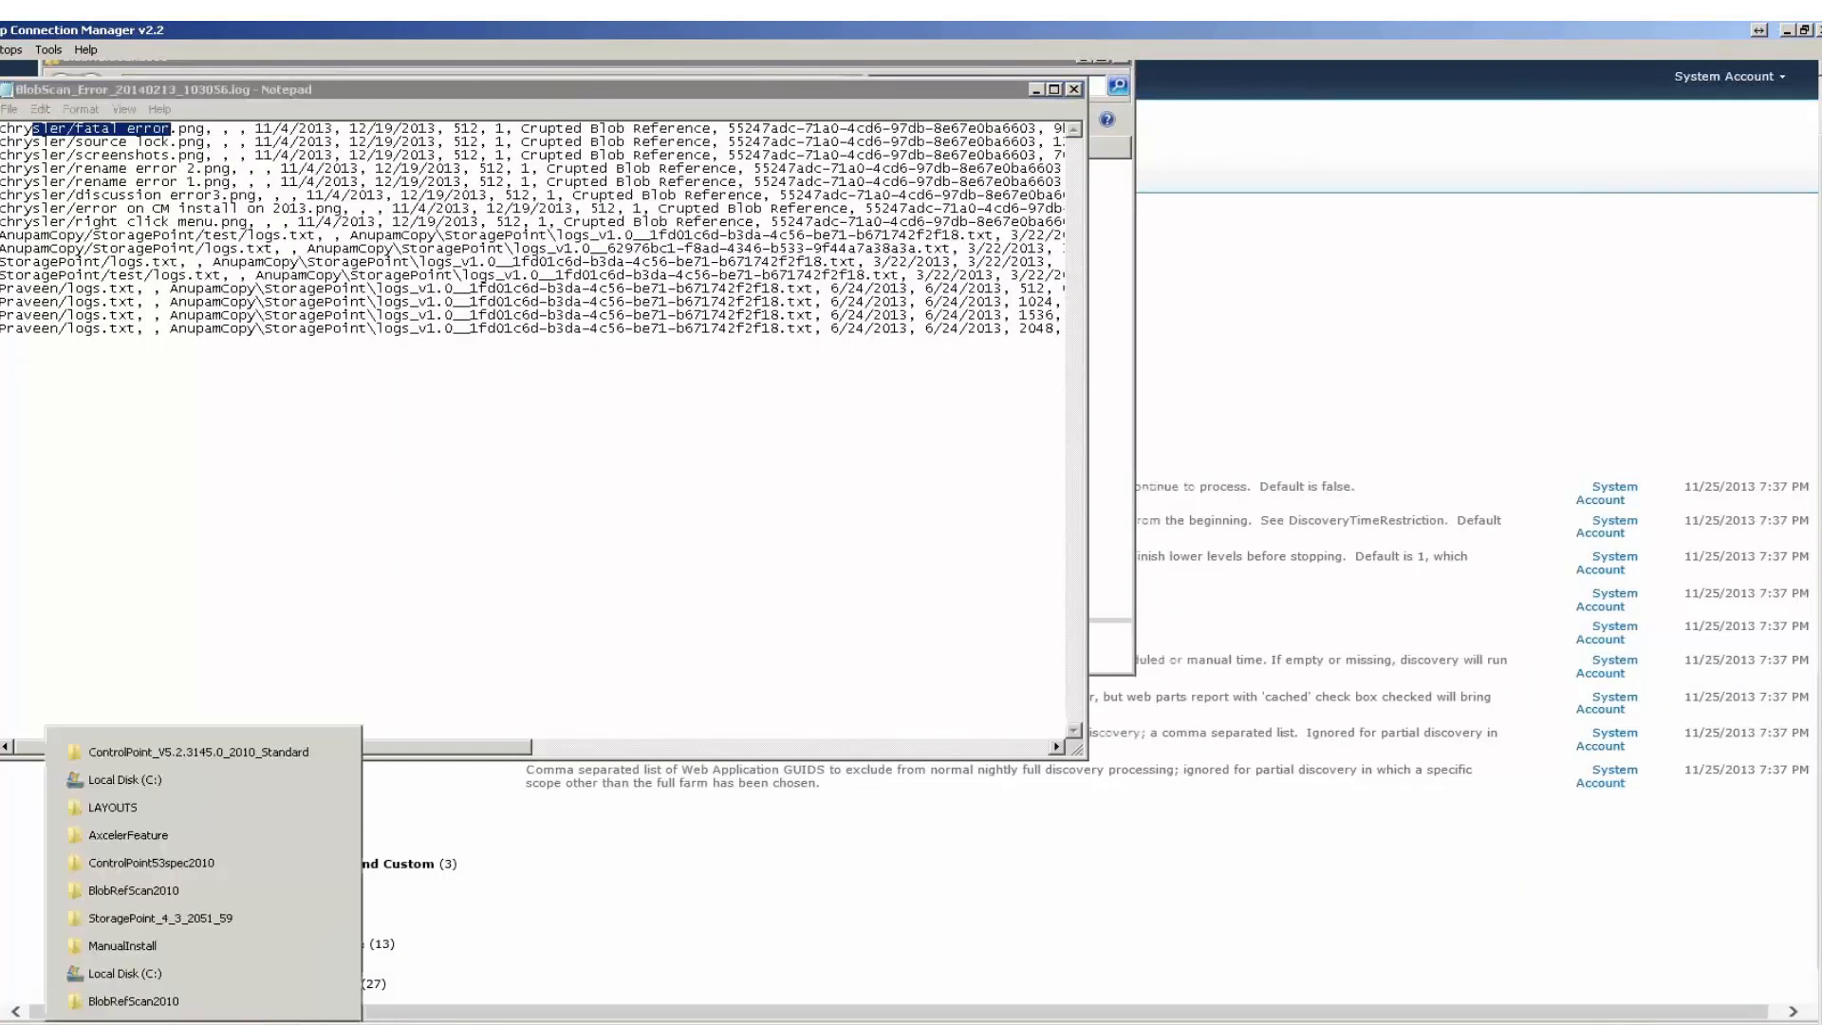
{"action": "left_click", "coordinate": [194, 1003]}
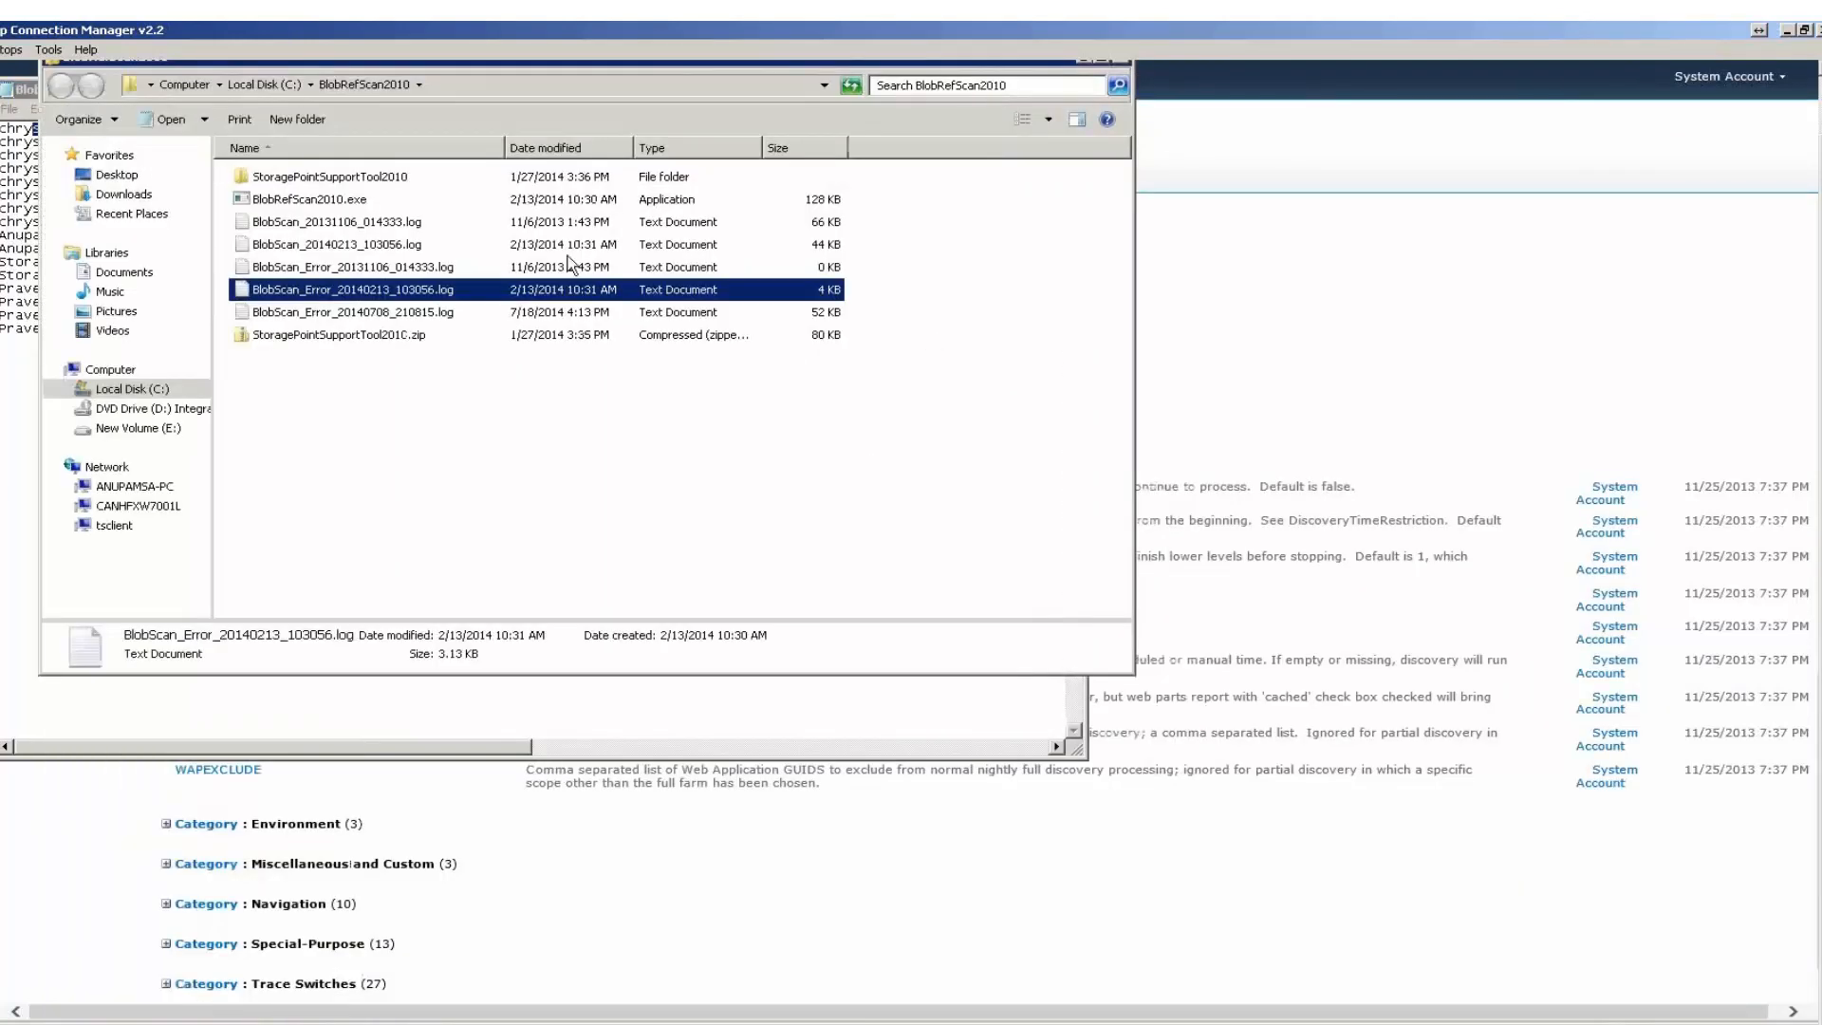
{"action": "right_click", "coordinate": [322, 200]}
{"action": "left_click", "coordinate": [380, 232]}
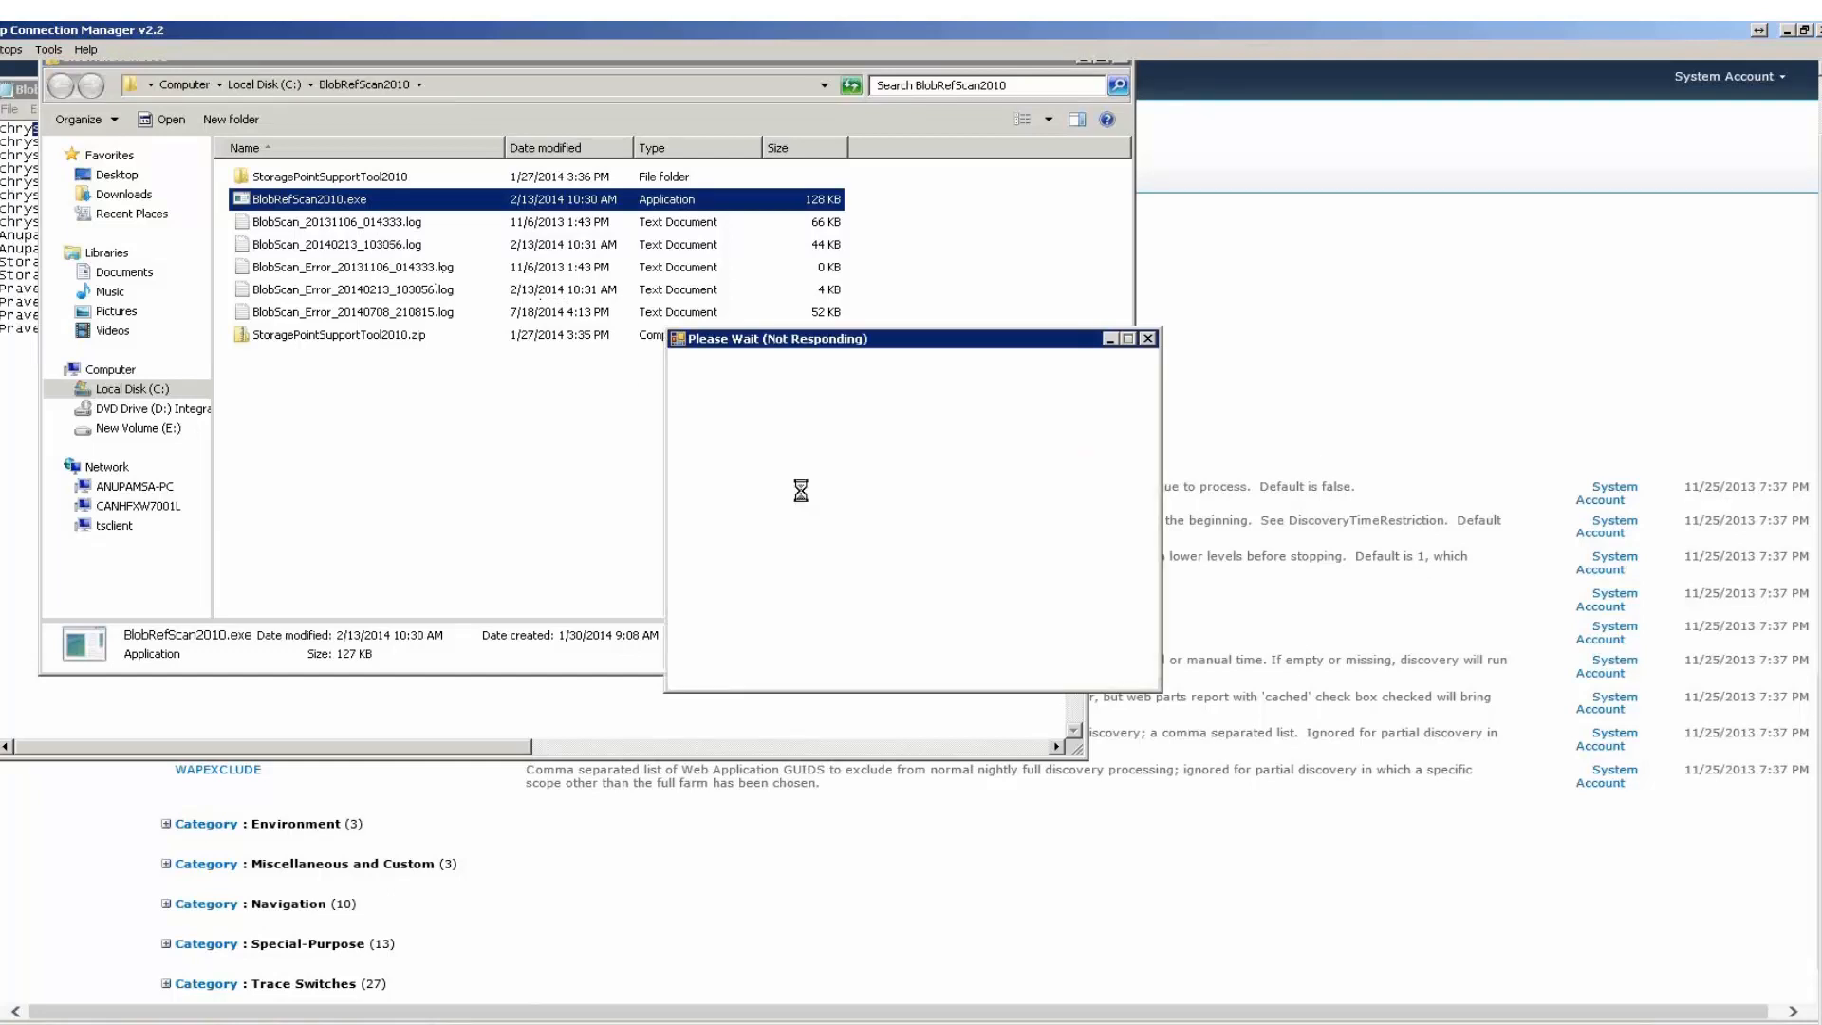
{"action": "left_click", "coordinate": [641, 950]}
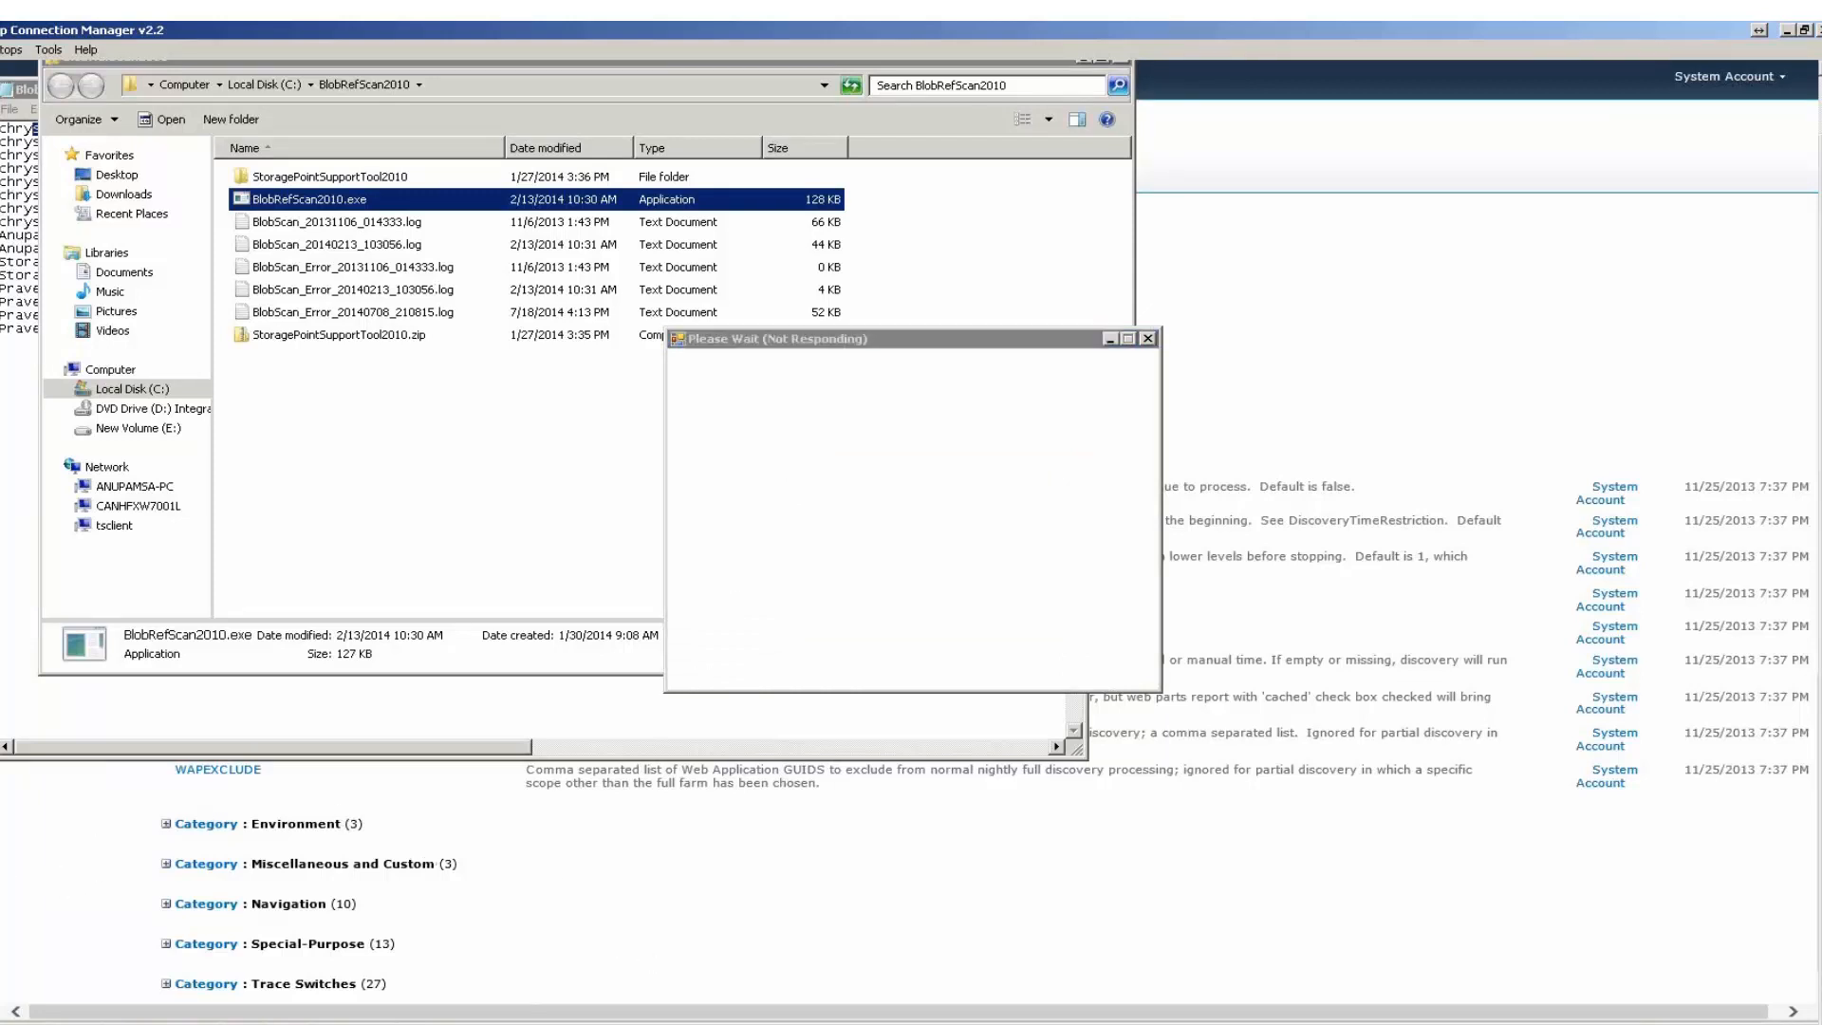
Switch to SharePoint Central Administration in Internet Explorer and open the moving2 endpoint of the SharePoint - 82 web application's storage profile.
{"action": "left_click", "coordinate": [156, 1023]}
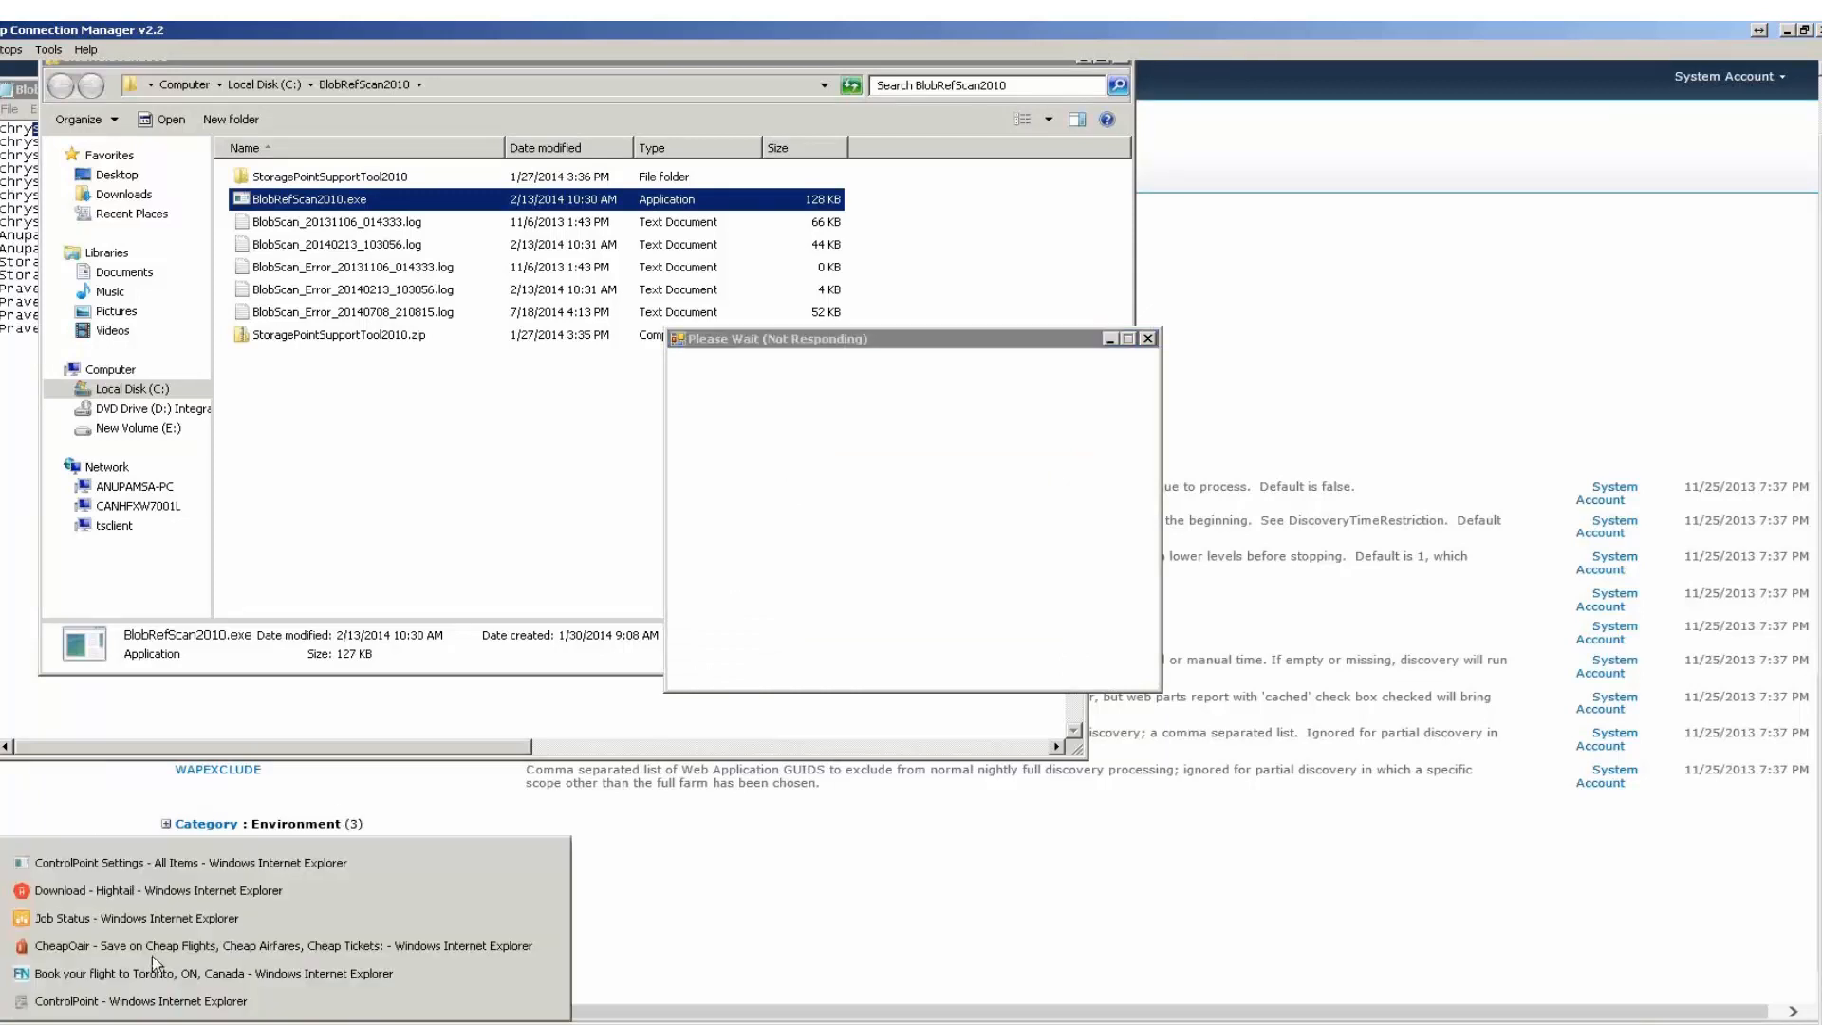
{"action": "left_click", "coordinate": [105, 920]}
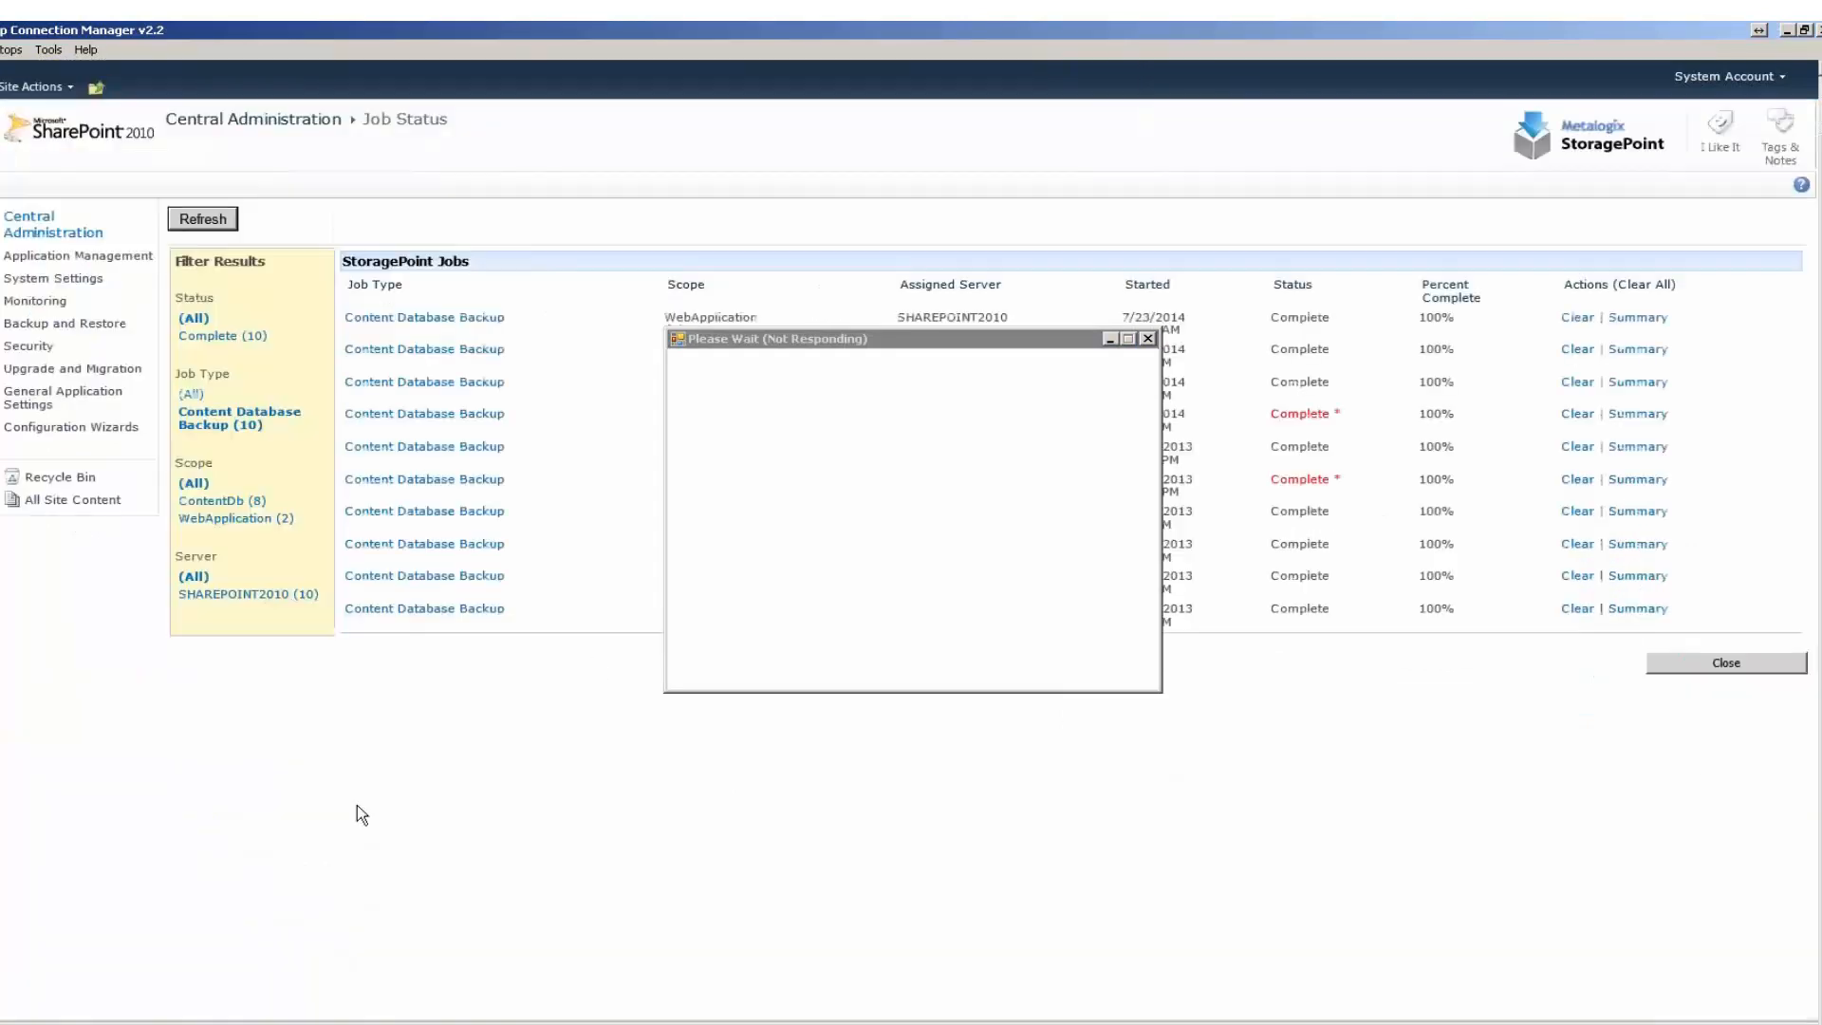
{"action": "left_click", "coordinate": [69, 265]}
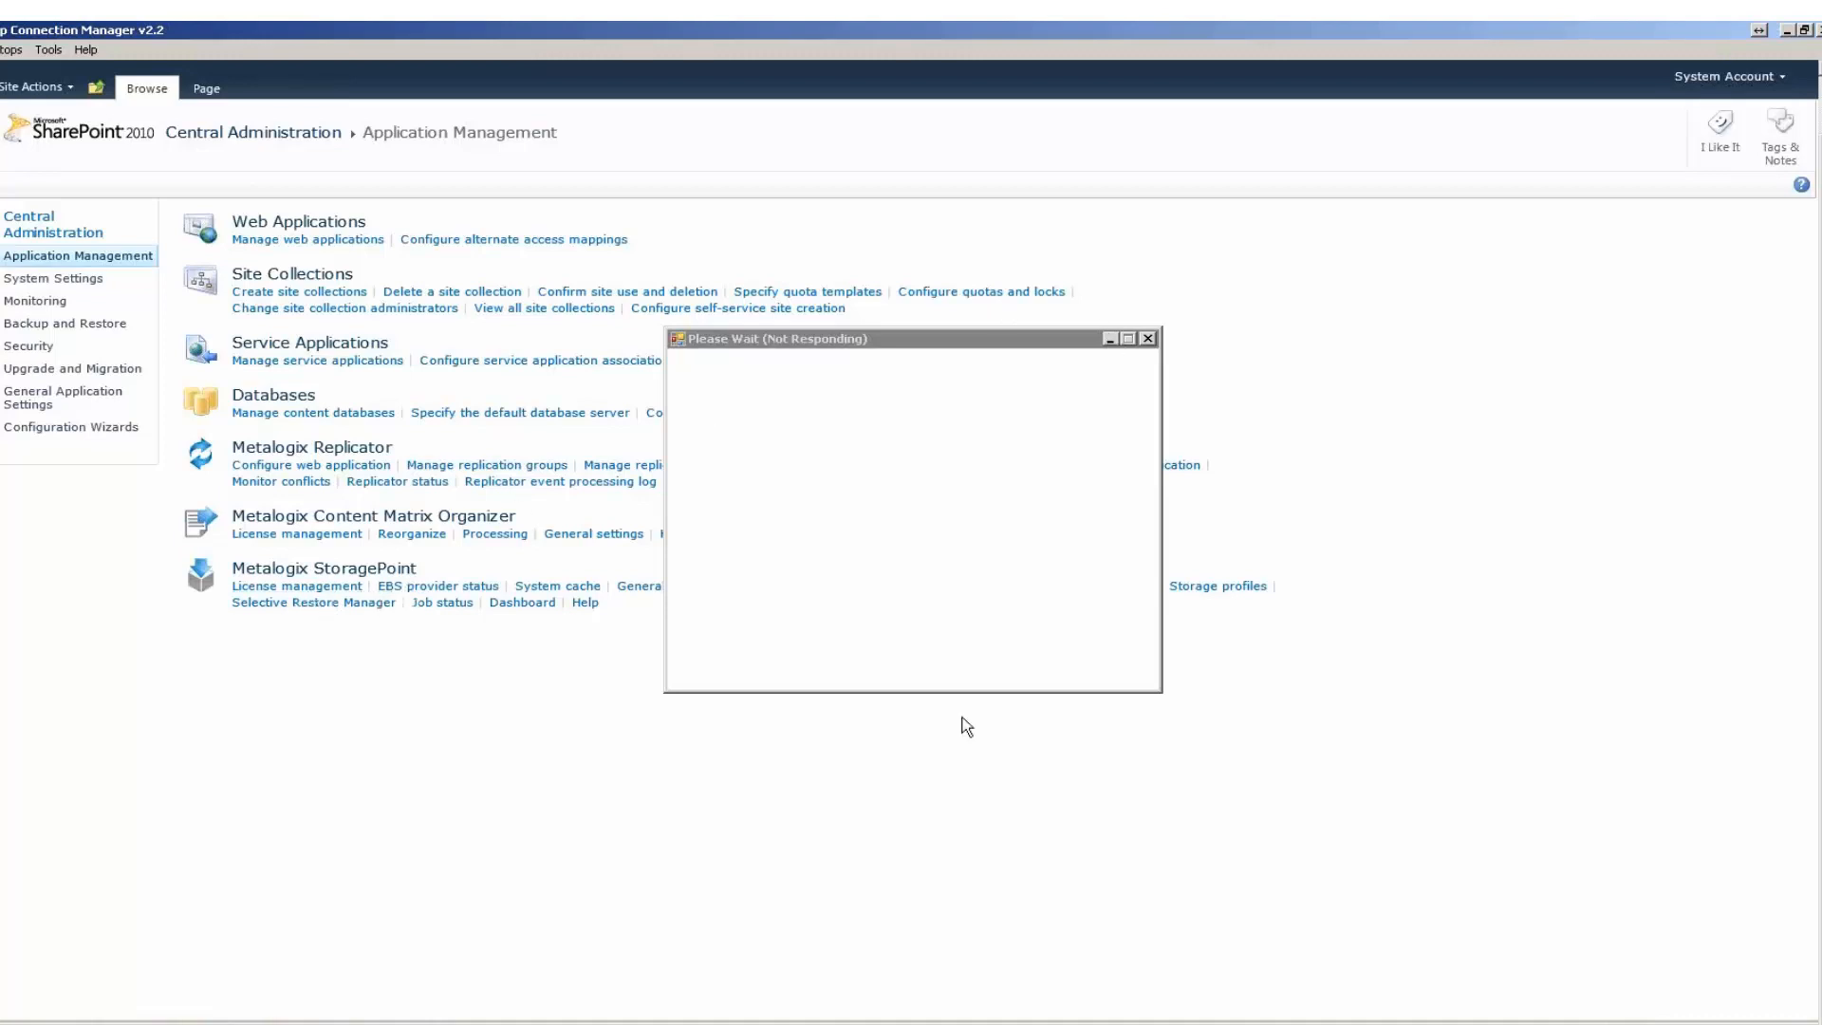
{"action": "left_click", "coordinate": [1223, 589]}
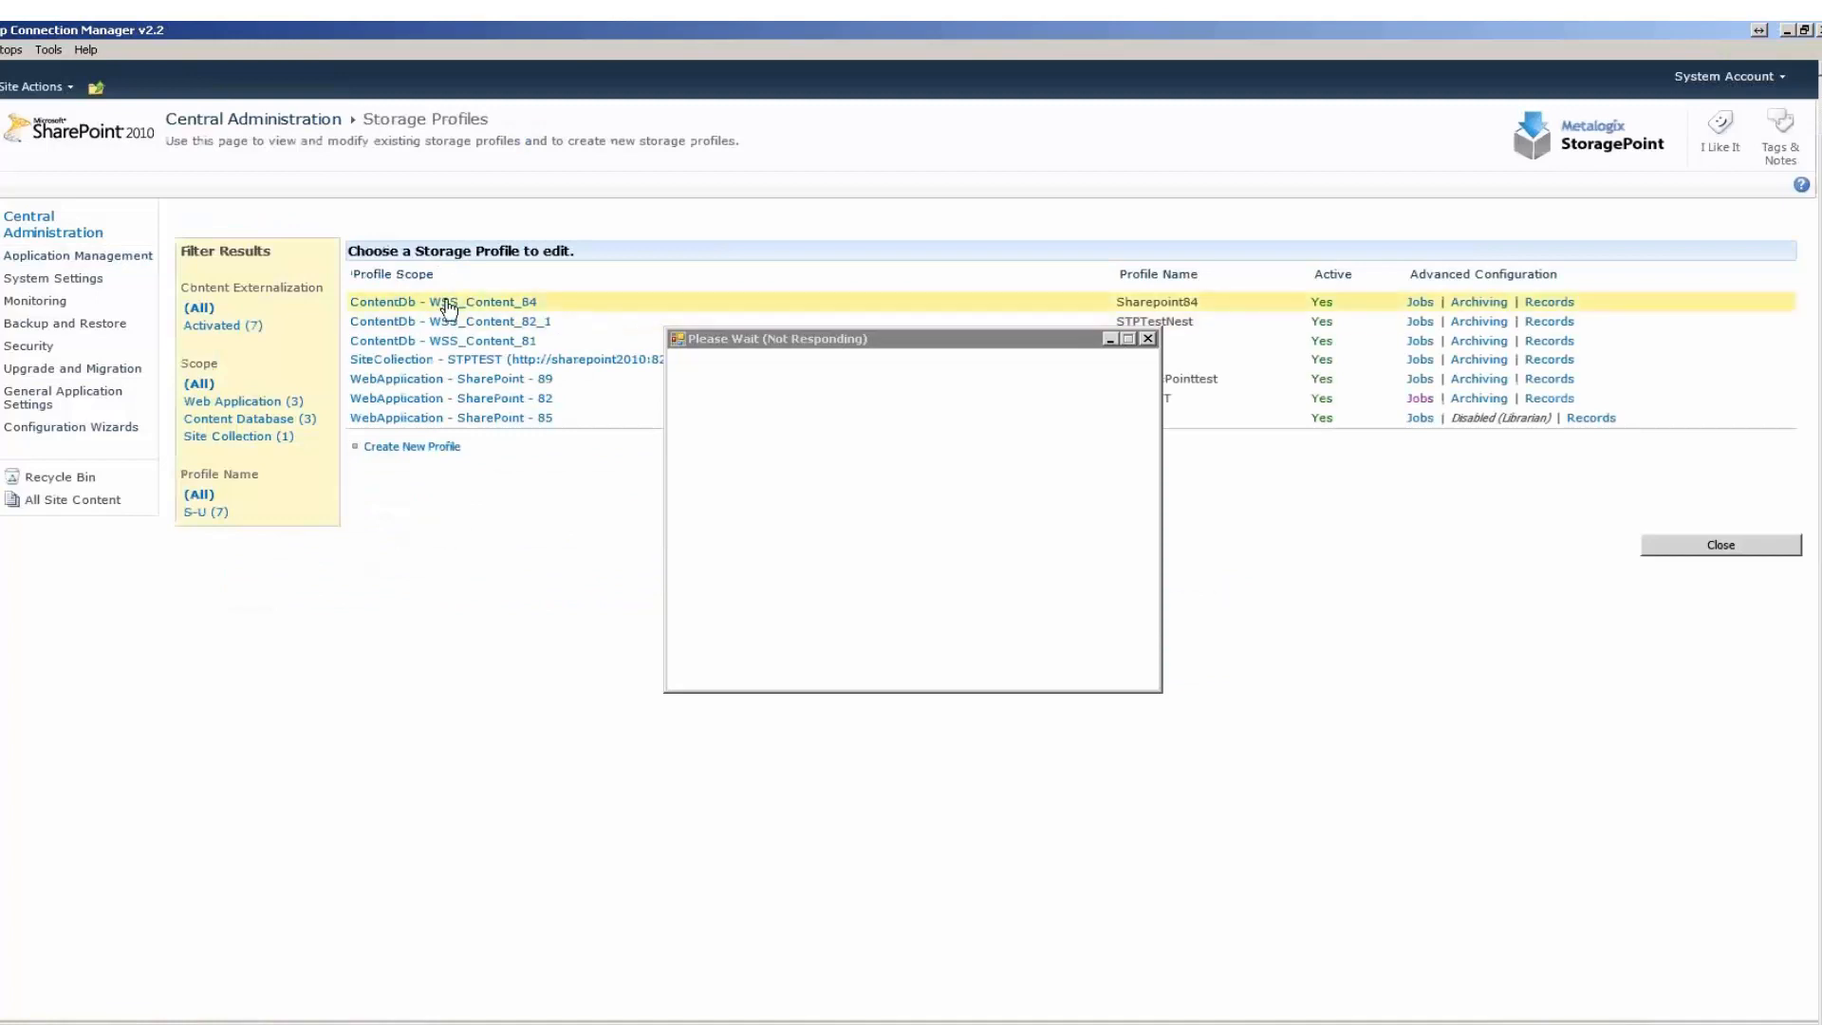
{"action": "left_click", "coordinate": [446, 399]}
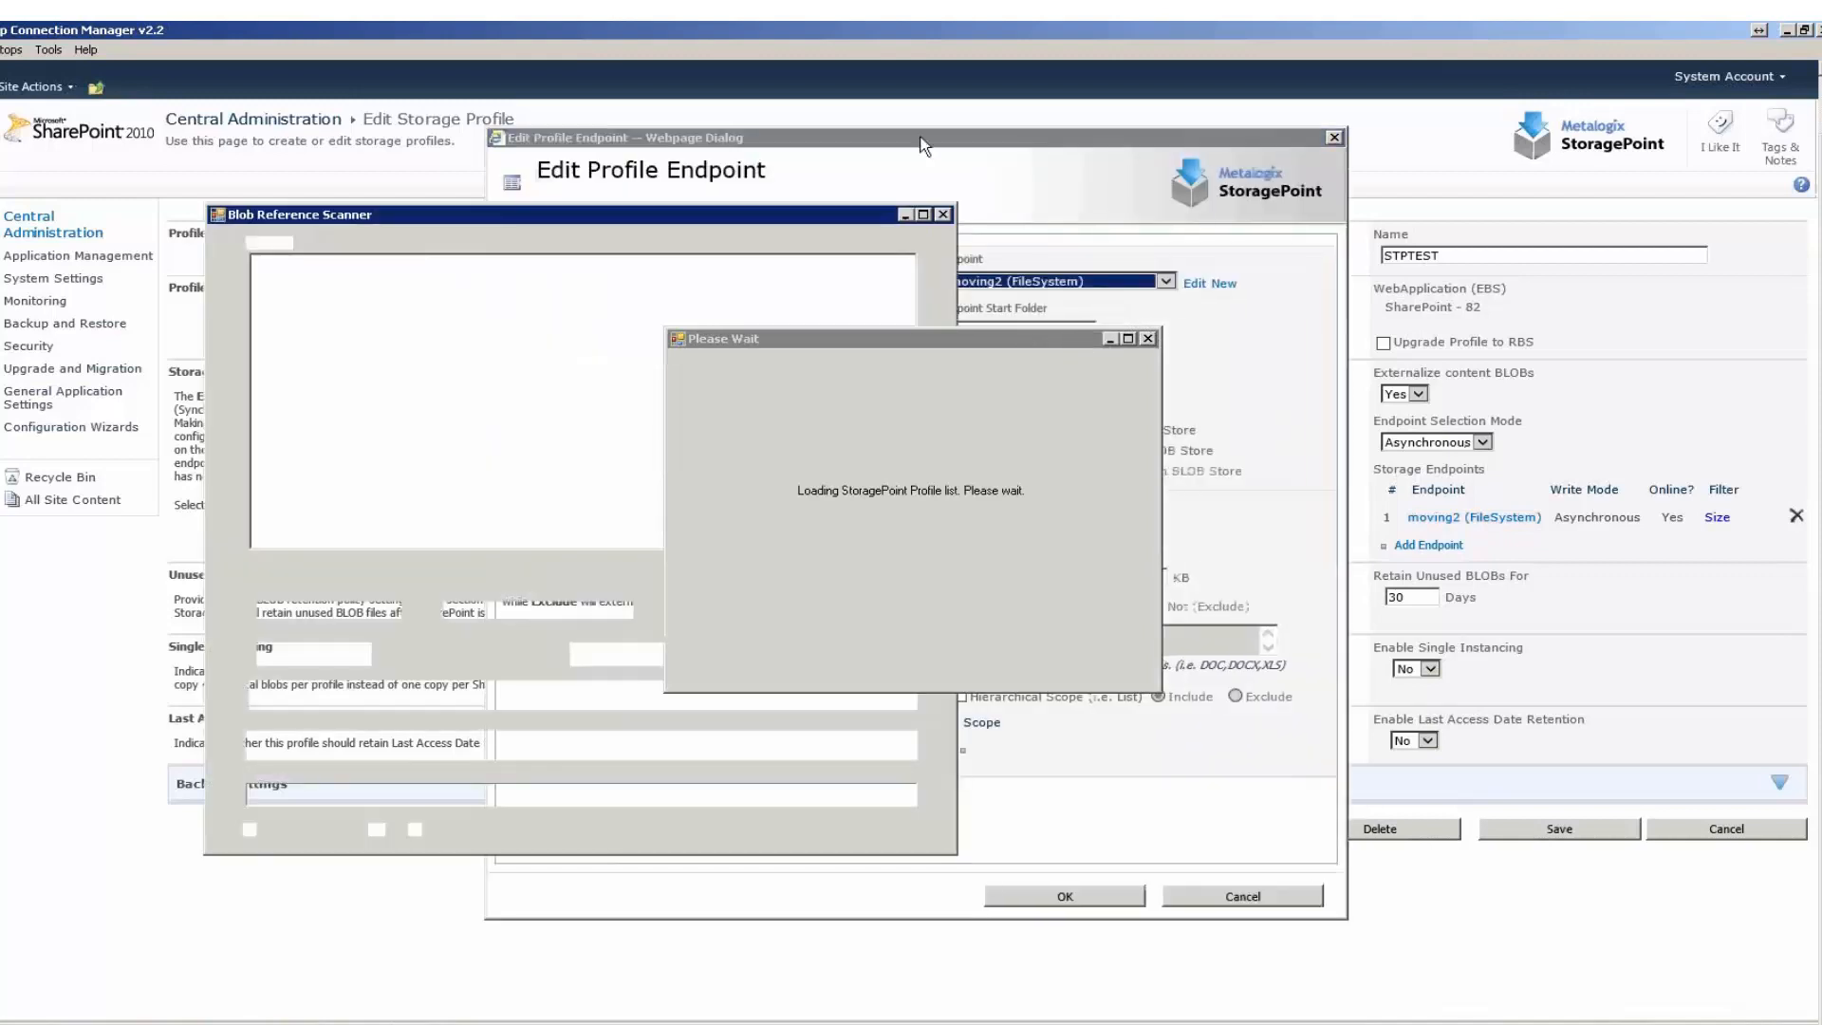
Move the Blob Reference Scanner aside, examine the moving2 endpoint's asynchronous folder and filename options, and cancel the endpoint dialog.
{"action": "left_click_drag", "start_coordinate": [681, 218], "coordinate": [202, 196]}
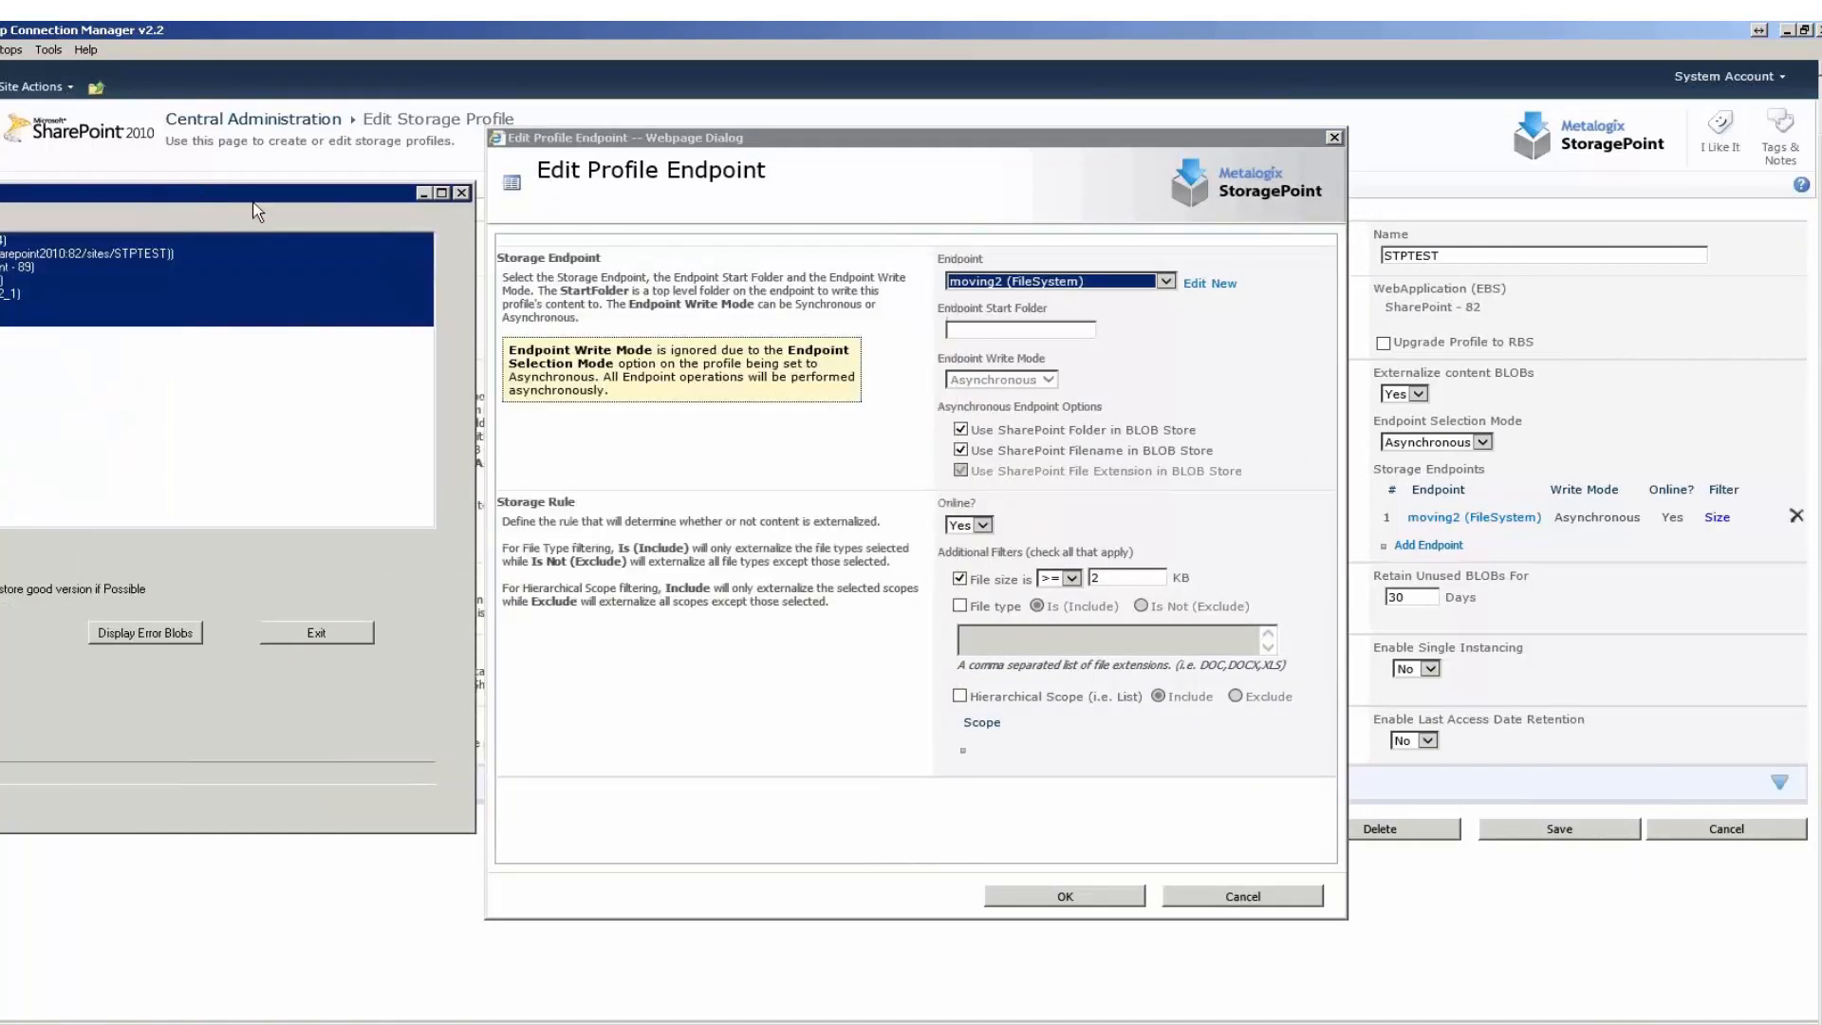
{"action": "left_click", "coordinate": [864, 142]}
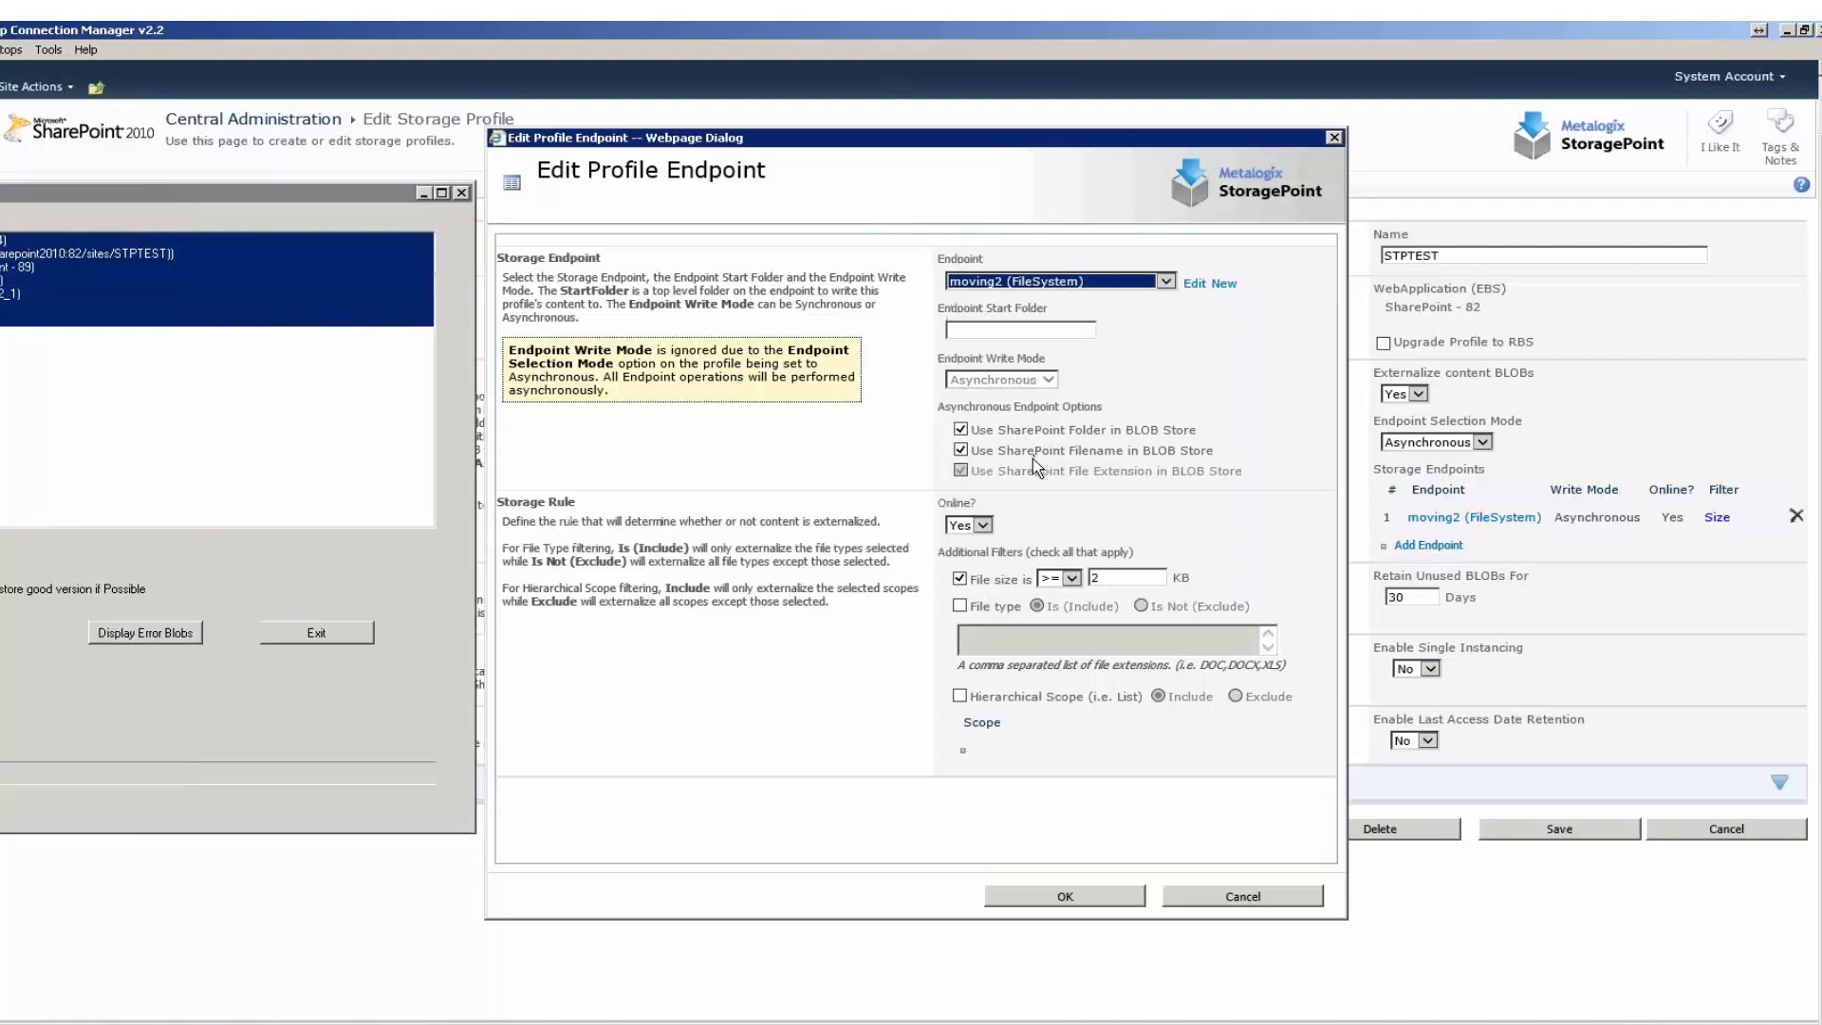
{"action": "left_click", "coordinate": [1217, 455]}
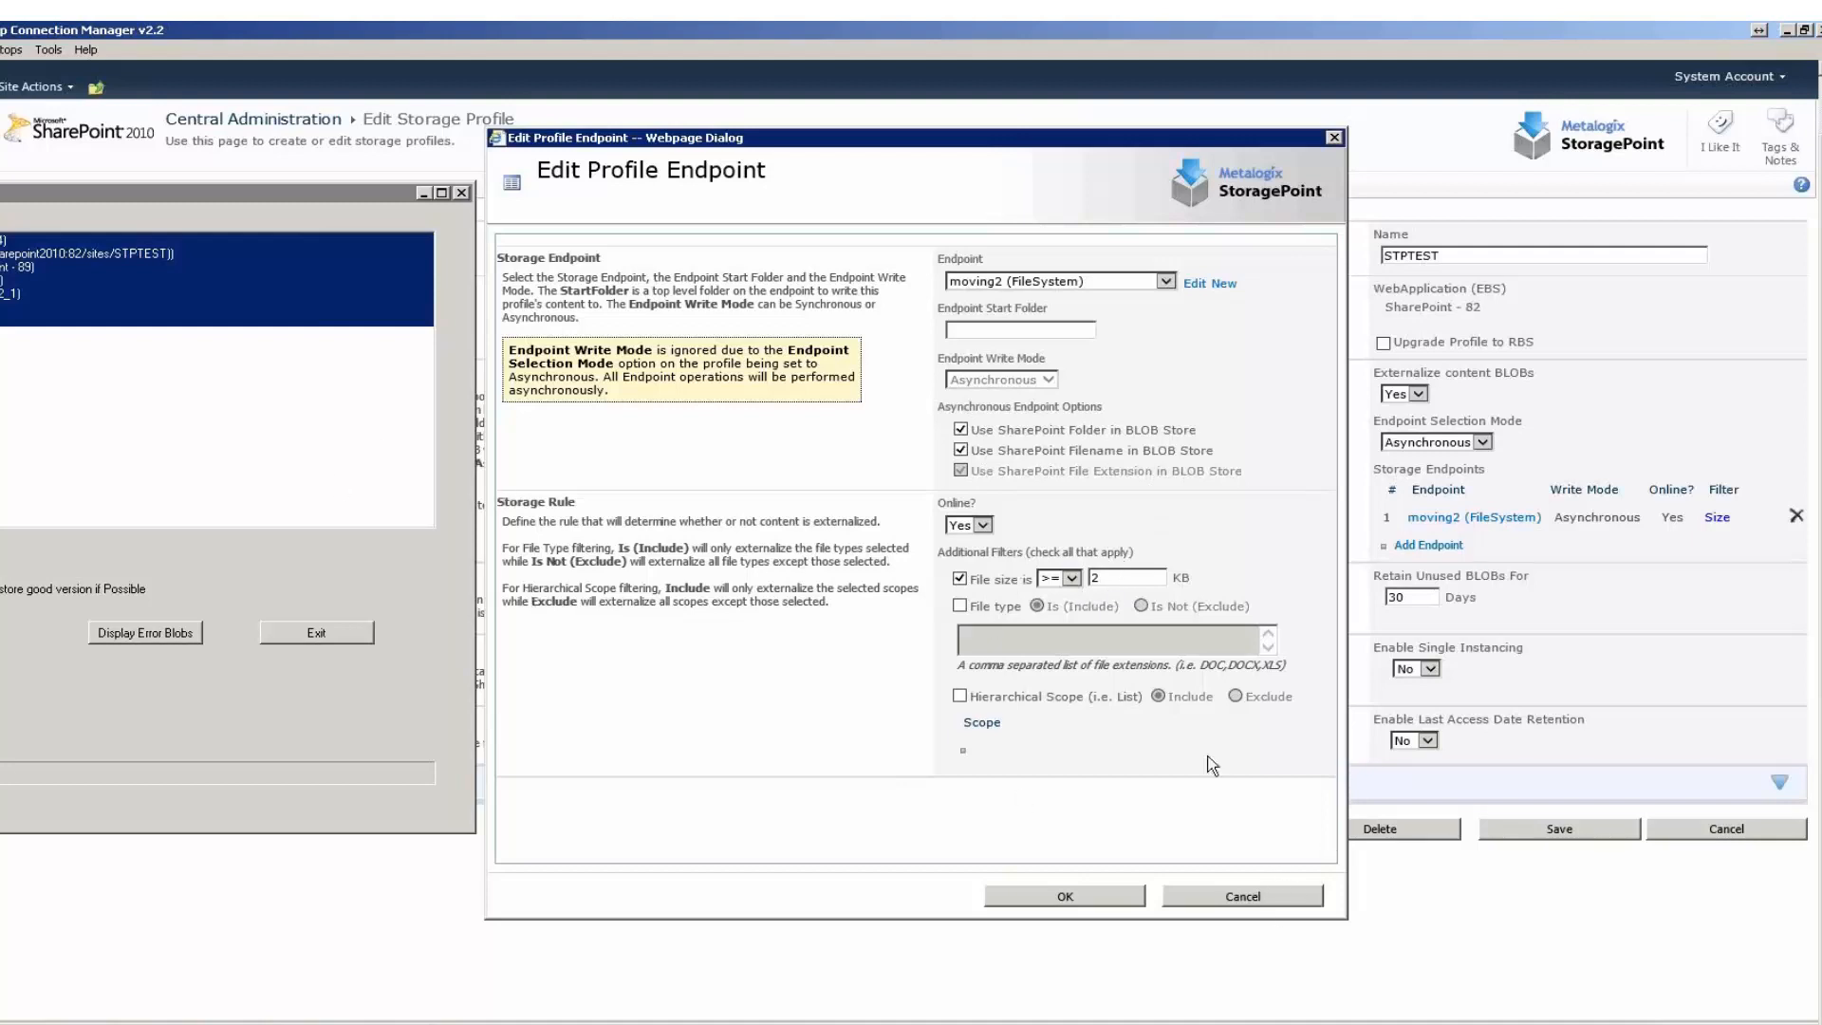
{"action": "left_click", "coordinate": [1247, 906]}
{"action": "left_click", "coordinate": [1244, 898]}
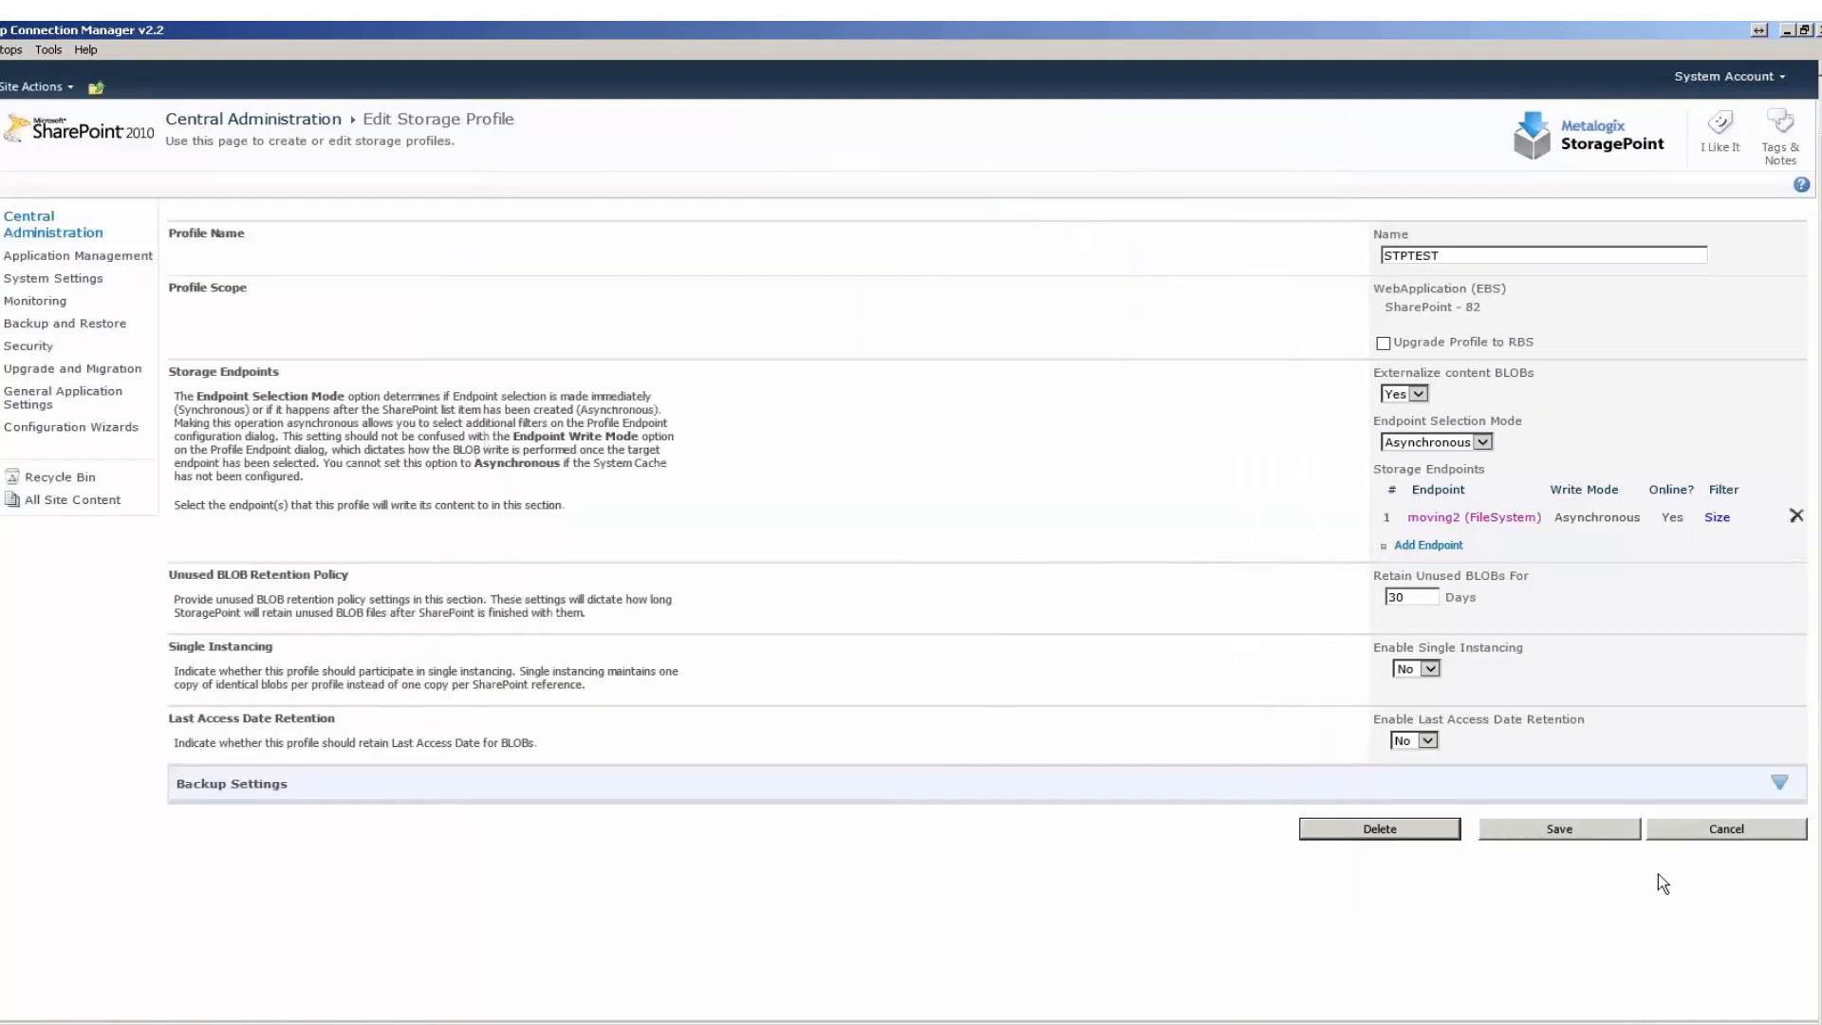
Set the STPTEST storage profile's endpoint selection mode to Synchronous.
{"action": "left_click", "coordinate": [1710, 838]}
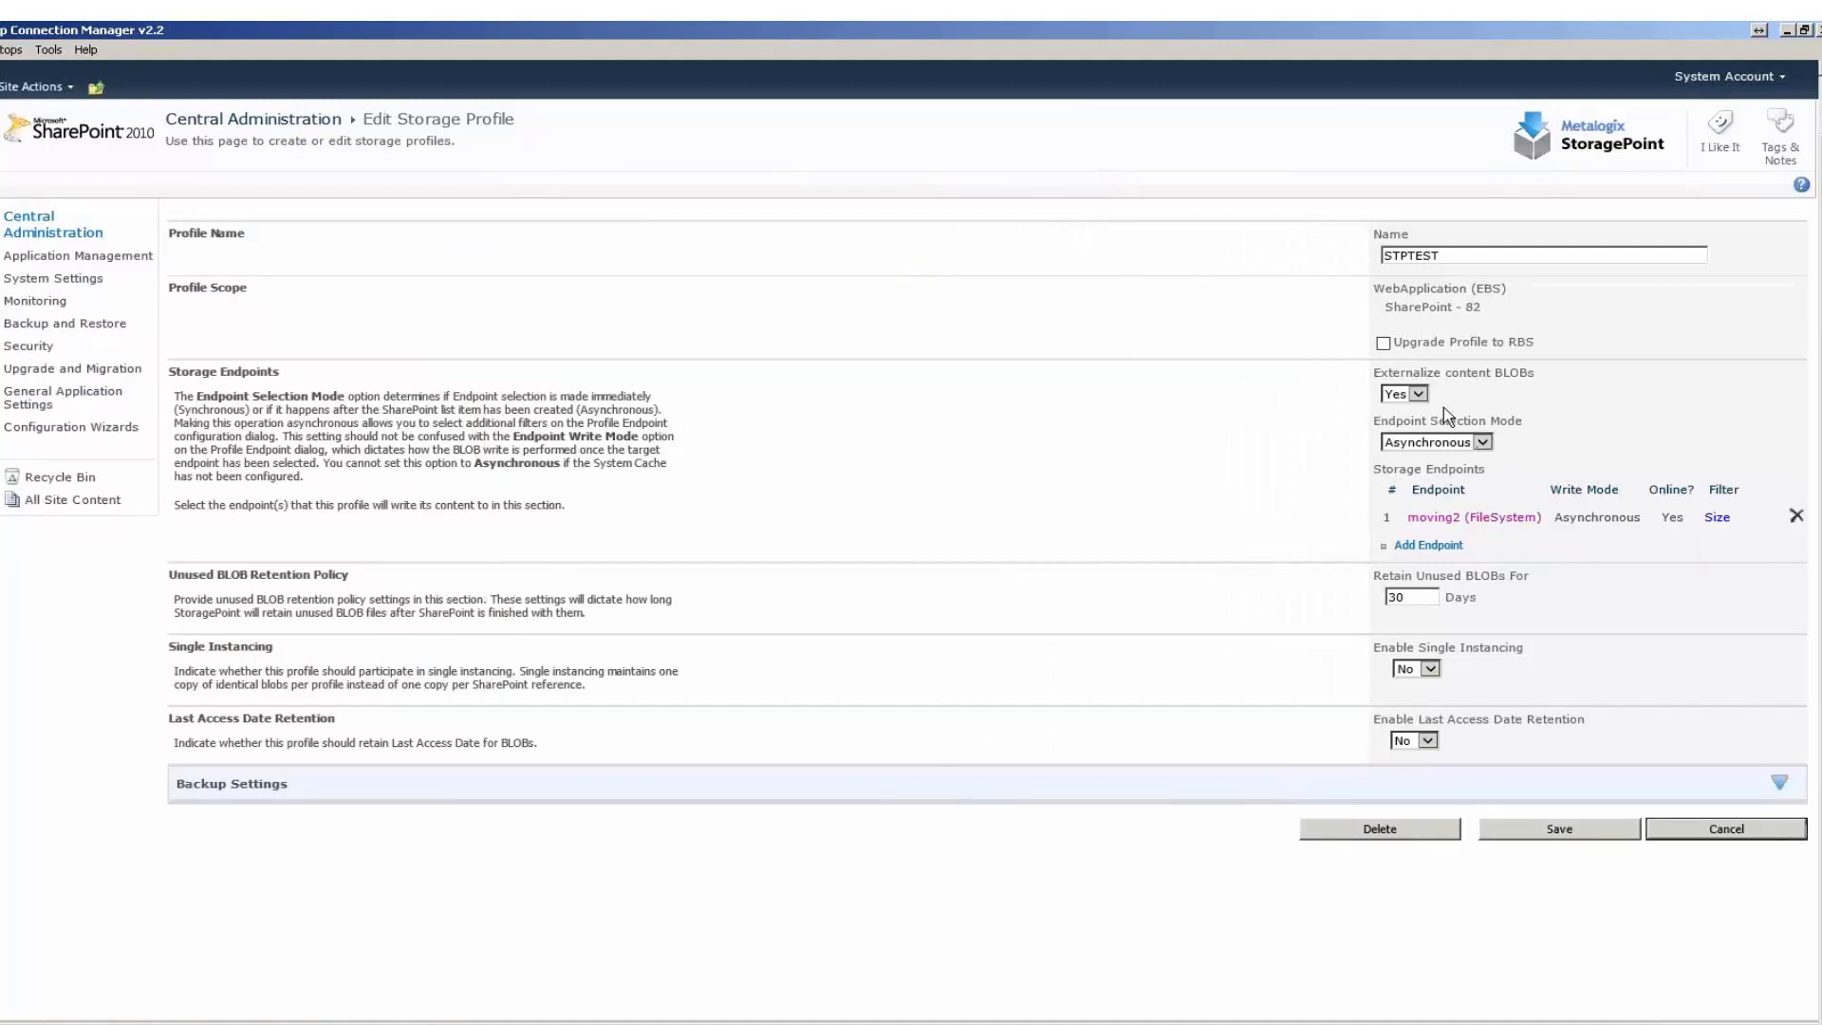
{"action": "left_click", "coordinate": [1436, 442]}
{"action": "left_click", "coordinate": [1428, 458]}
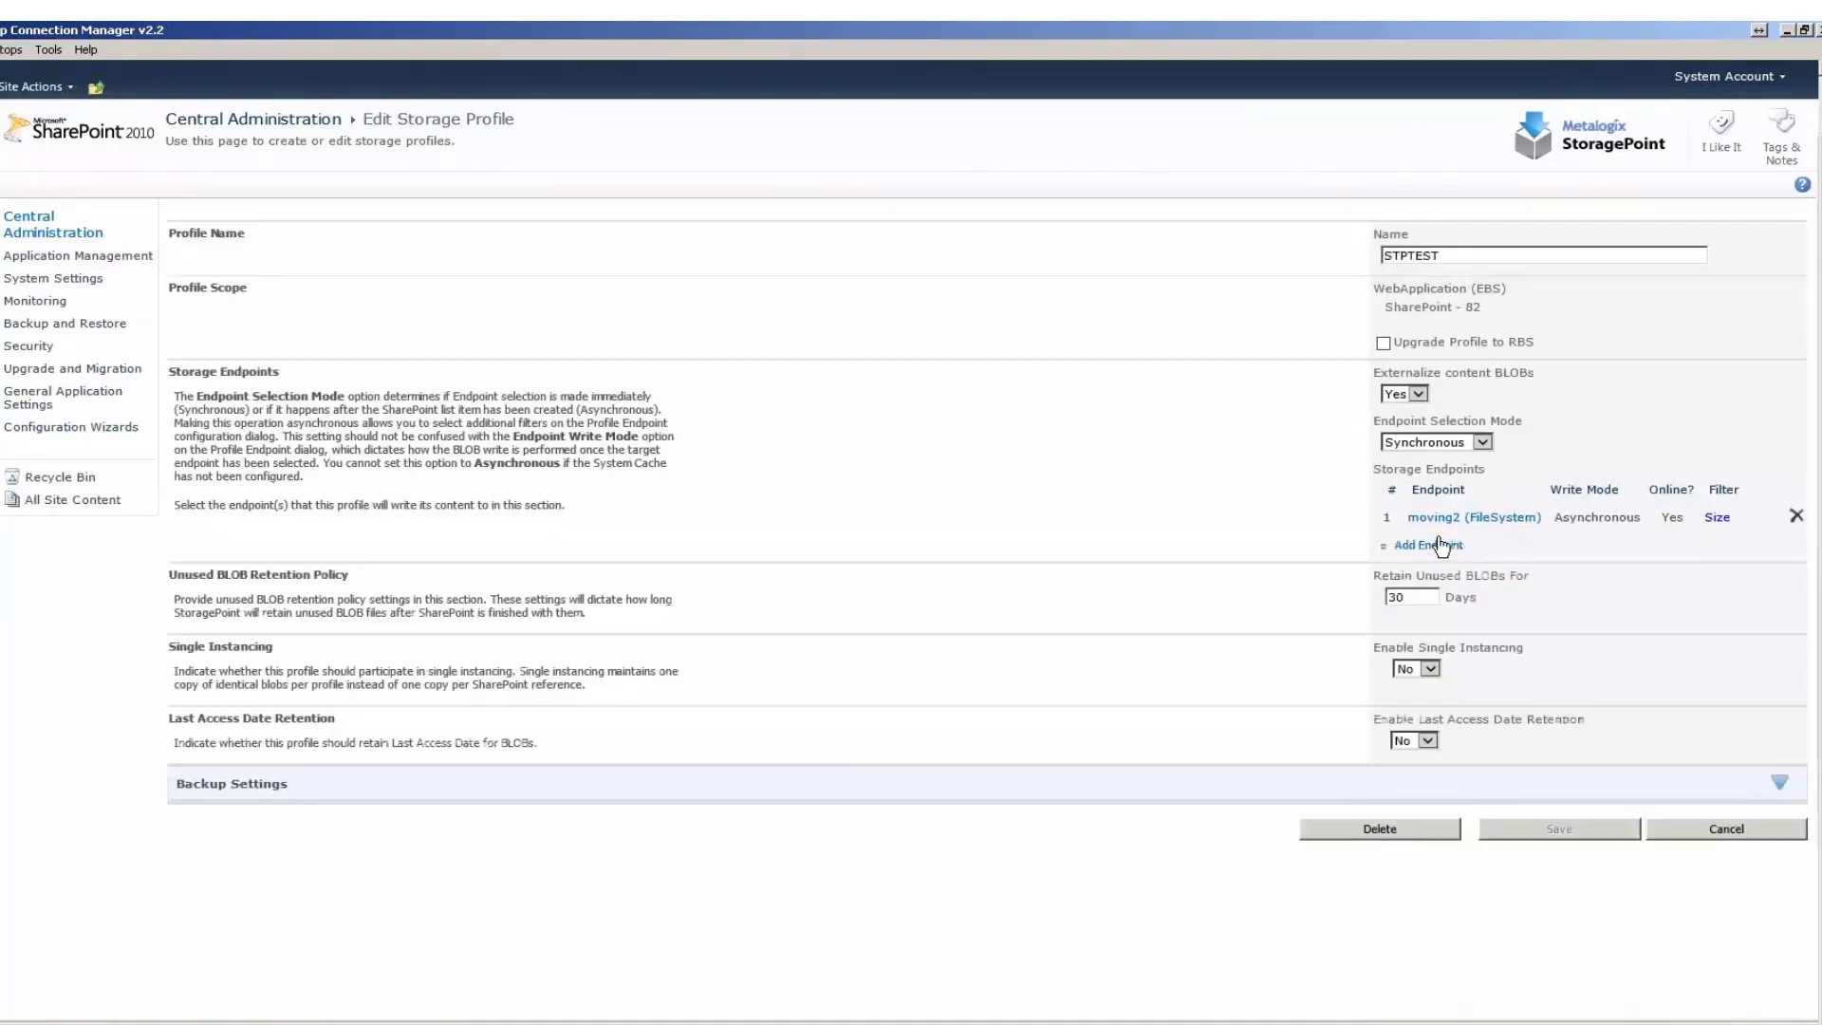
Examine the new profile endpoint options offered in Synchronous selection mode, and cancel the endpoint dialog.
{"action": "left_click", "coordinate": [1424, 547]}
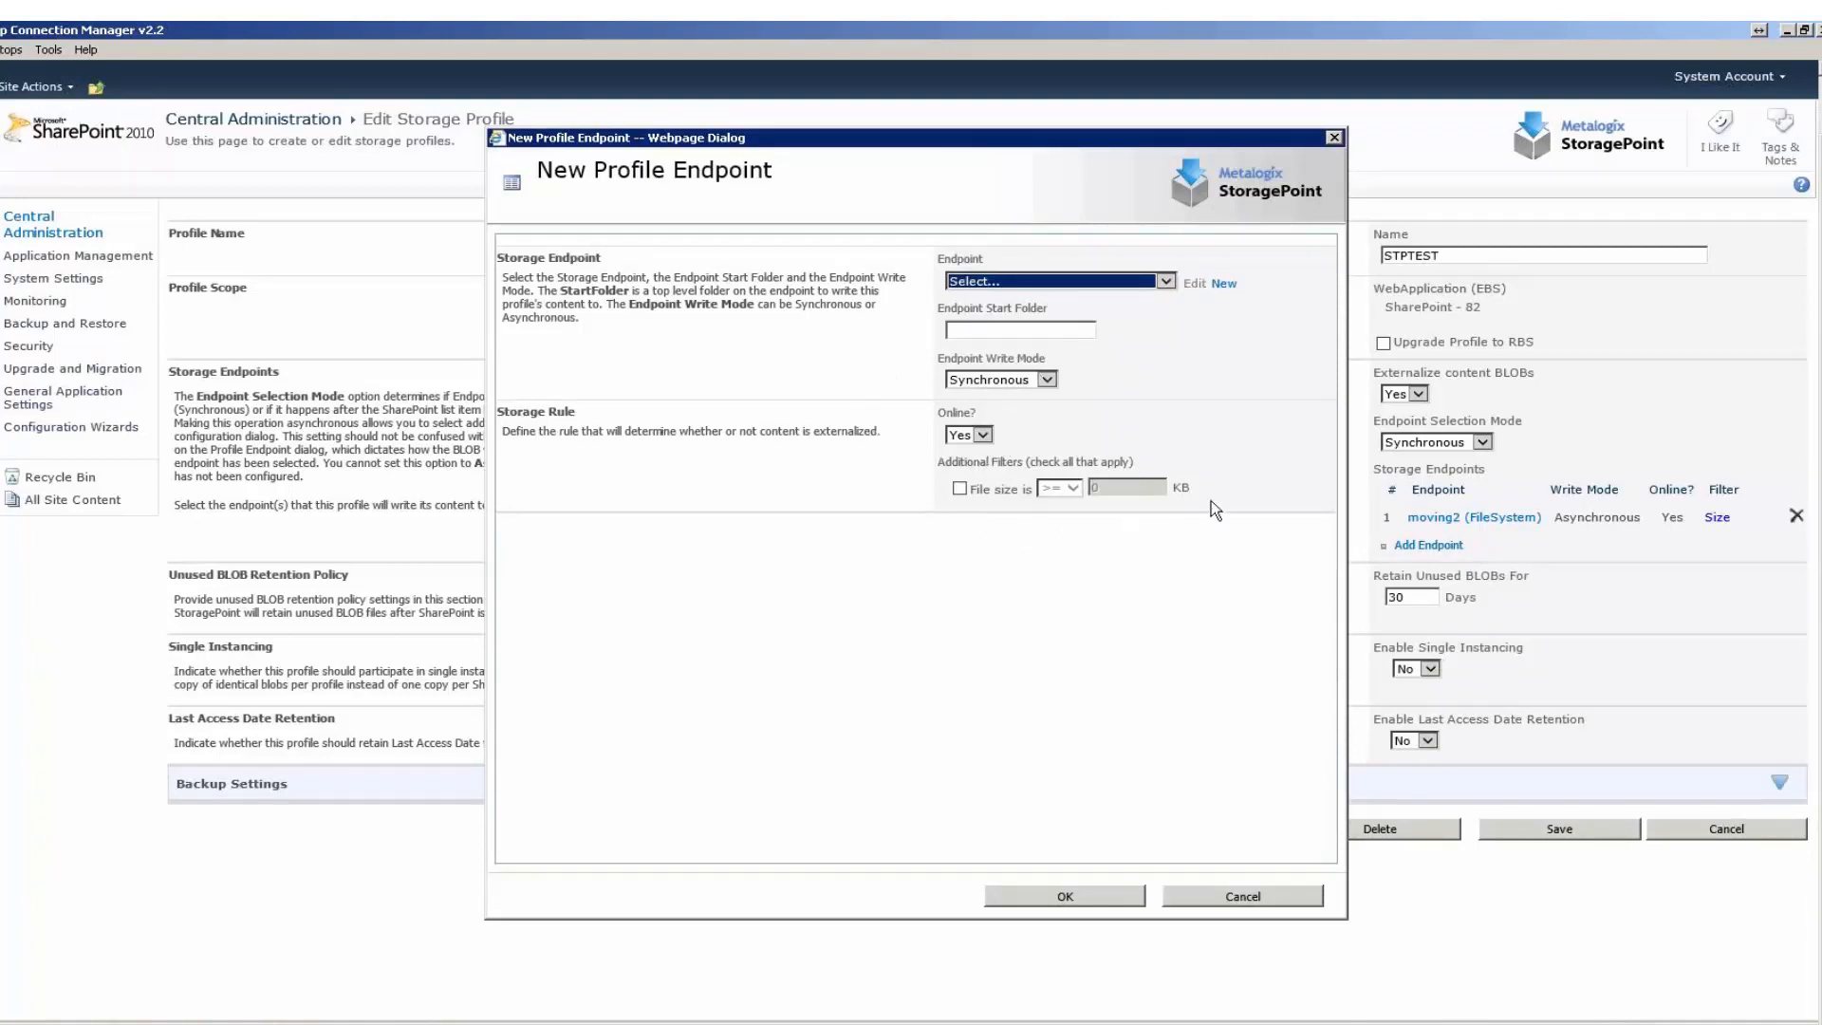
{"action": "left_click", "coordinate": [1223, 473]}
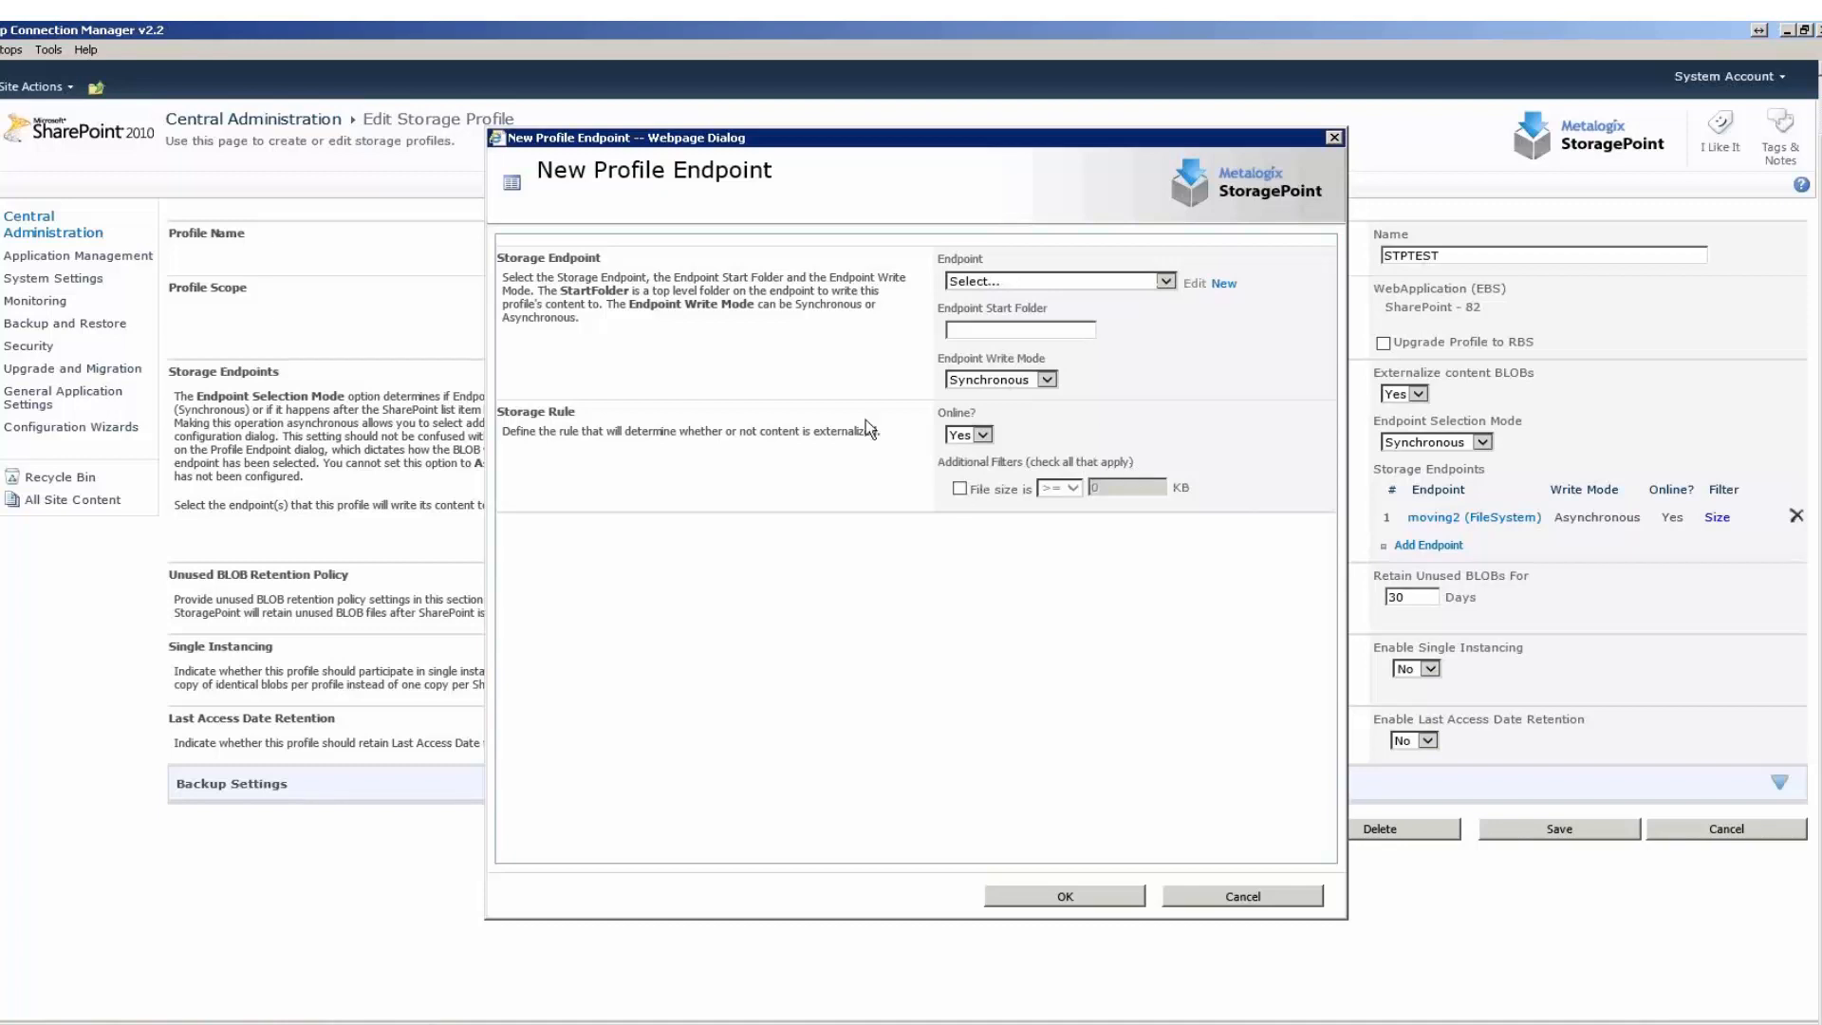
{"action": "left_click", "coordinate": [1258, 900]}
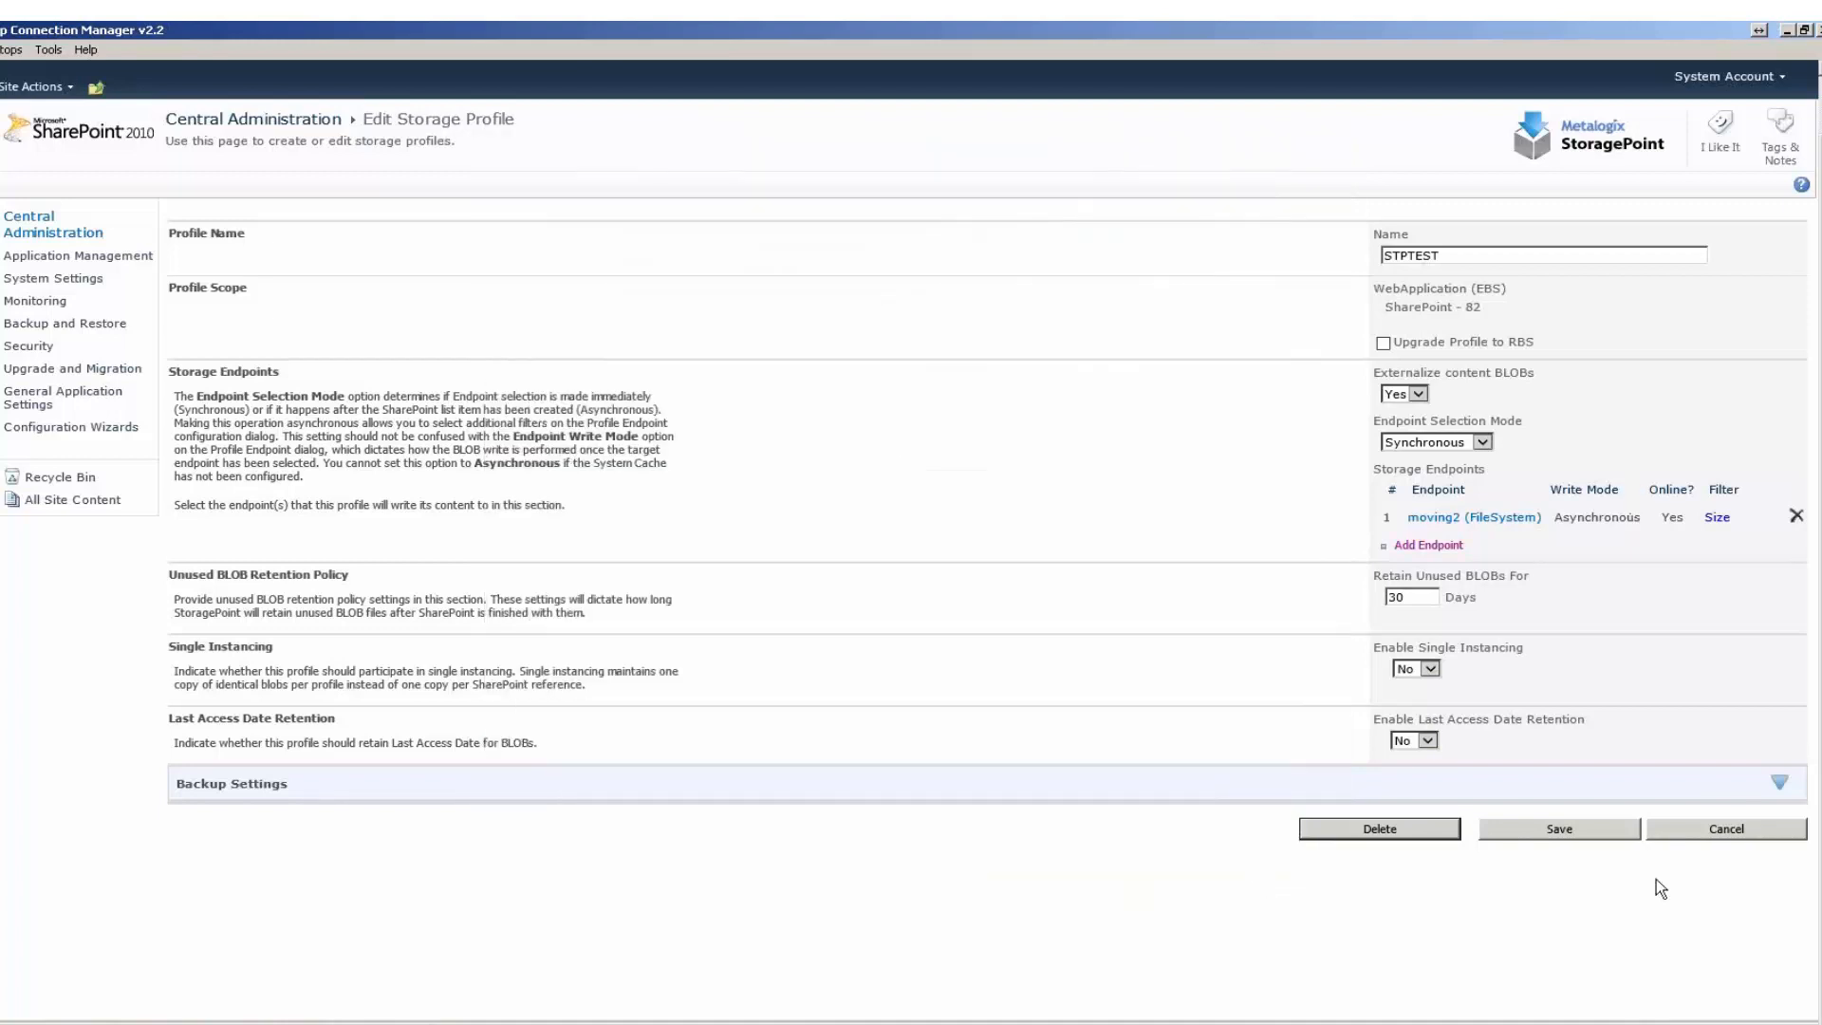
Set the endpoint selection mode to Asynchronous and check the new endpoint's asynchronous folder and filename options, cancelling the endpoint dialog.
{"action": "left_click", "coordinate": [1463, 442]}
{"action": "left_click", "coordinate": [1461, 459]}
{"action": "left_click", "coordinate": [1427, 545]}
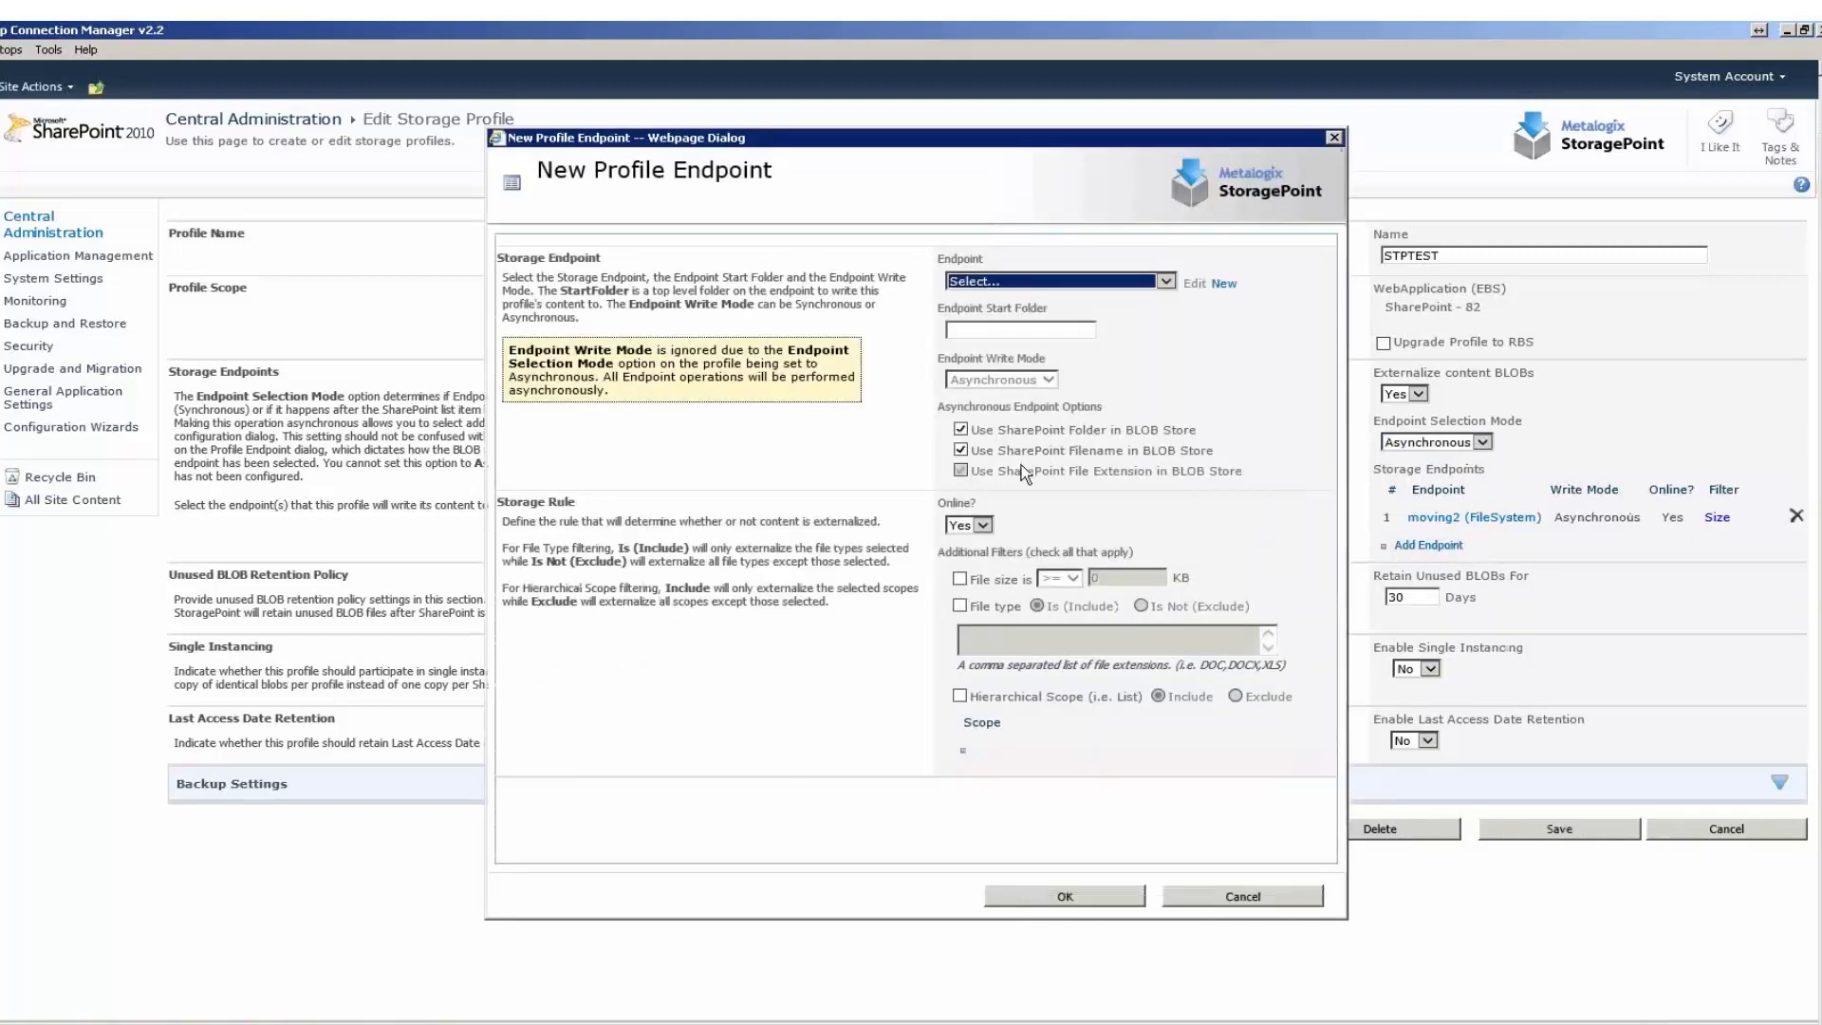
{"action": "left_click", "coordinate": [1054, 435]}
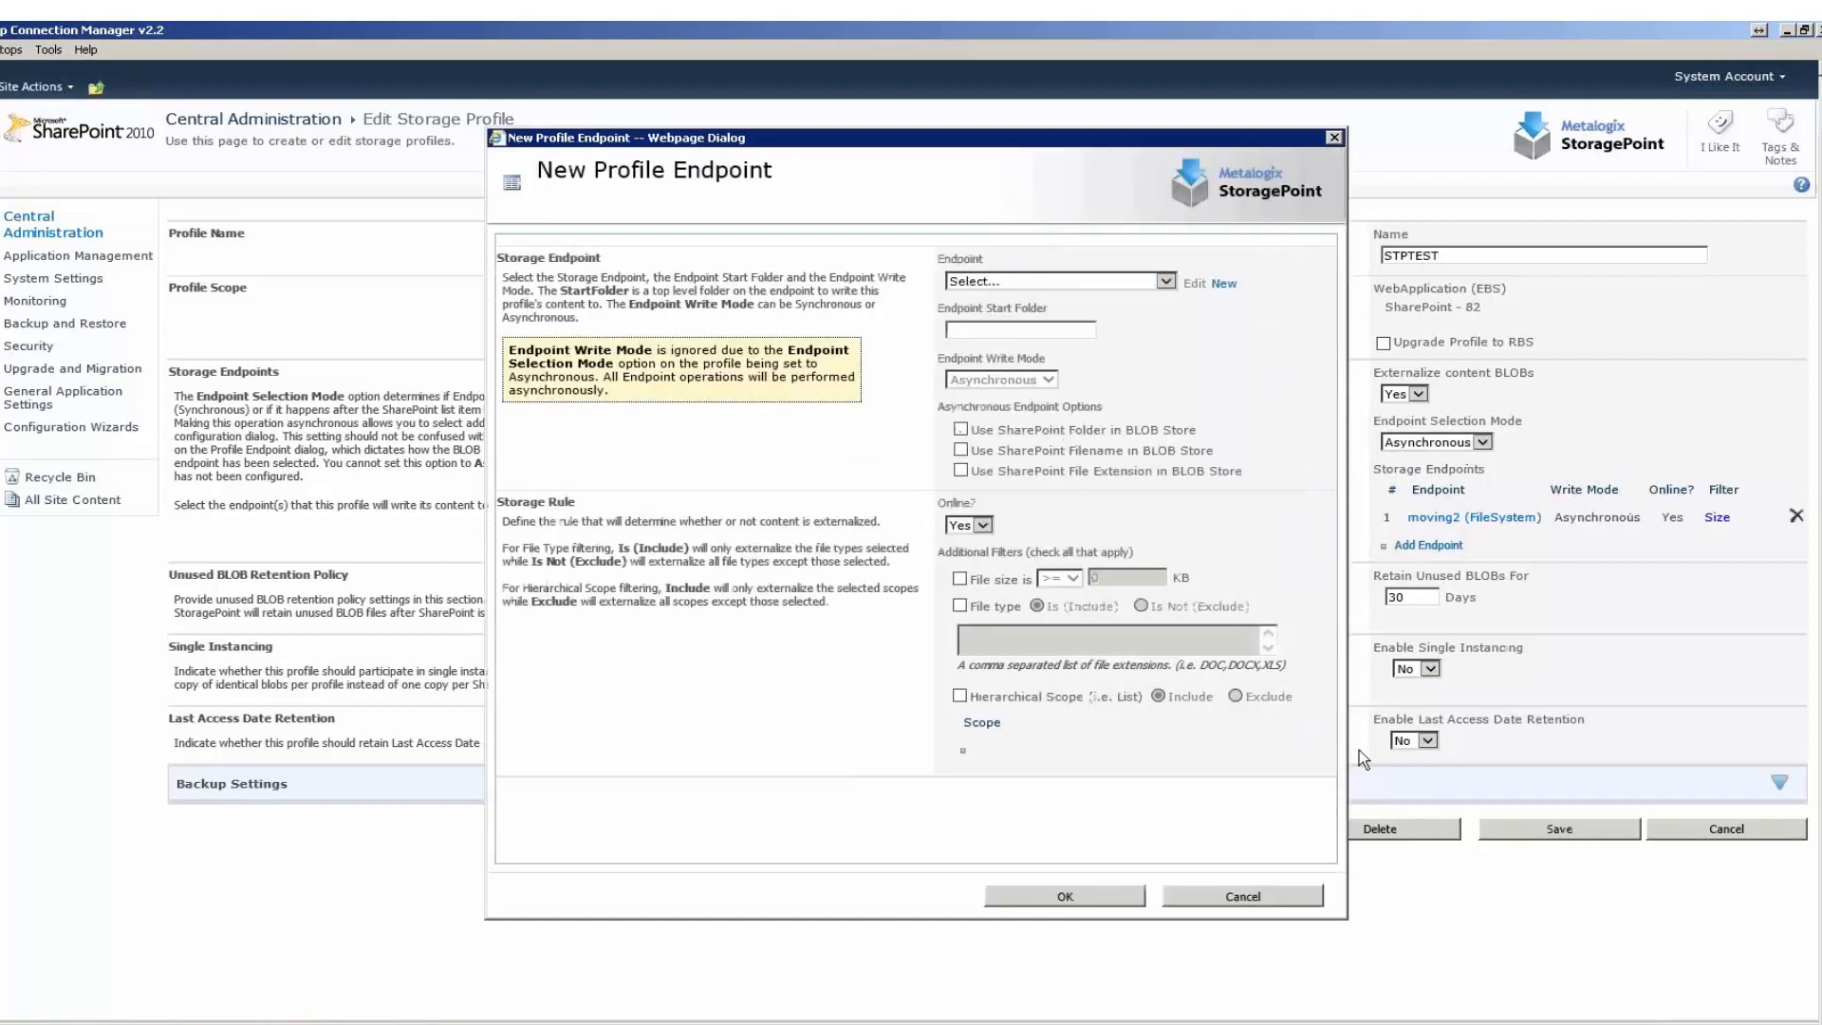
{"action": "left_click", "coordinate": [1272, 902]}
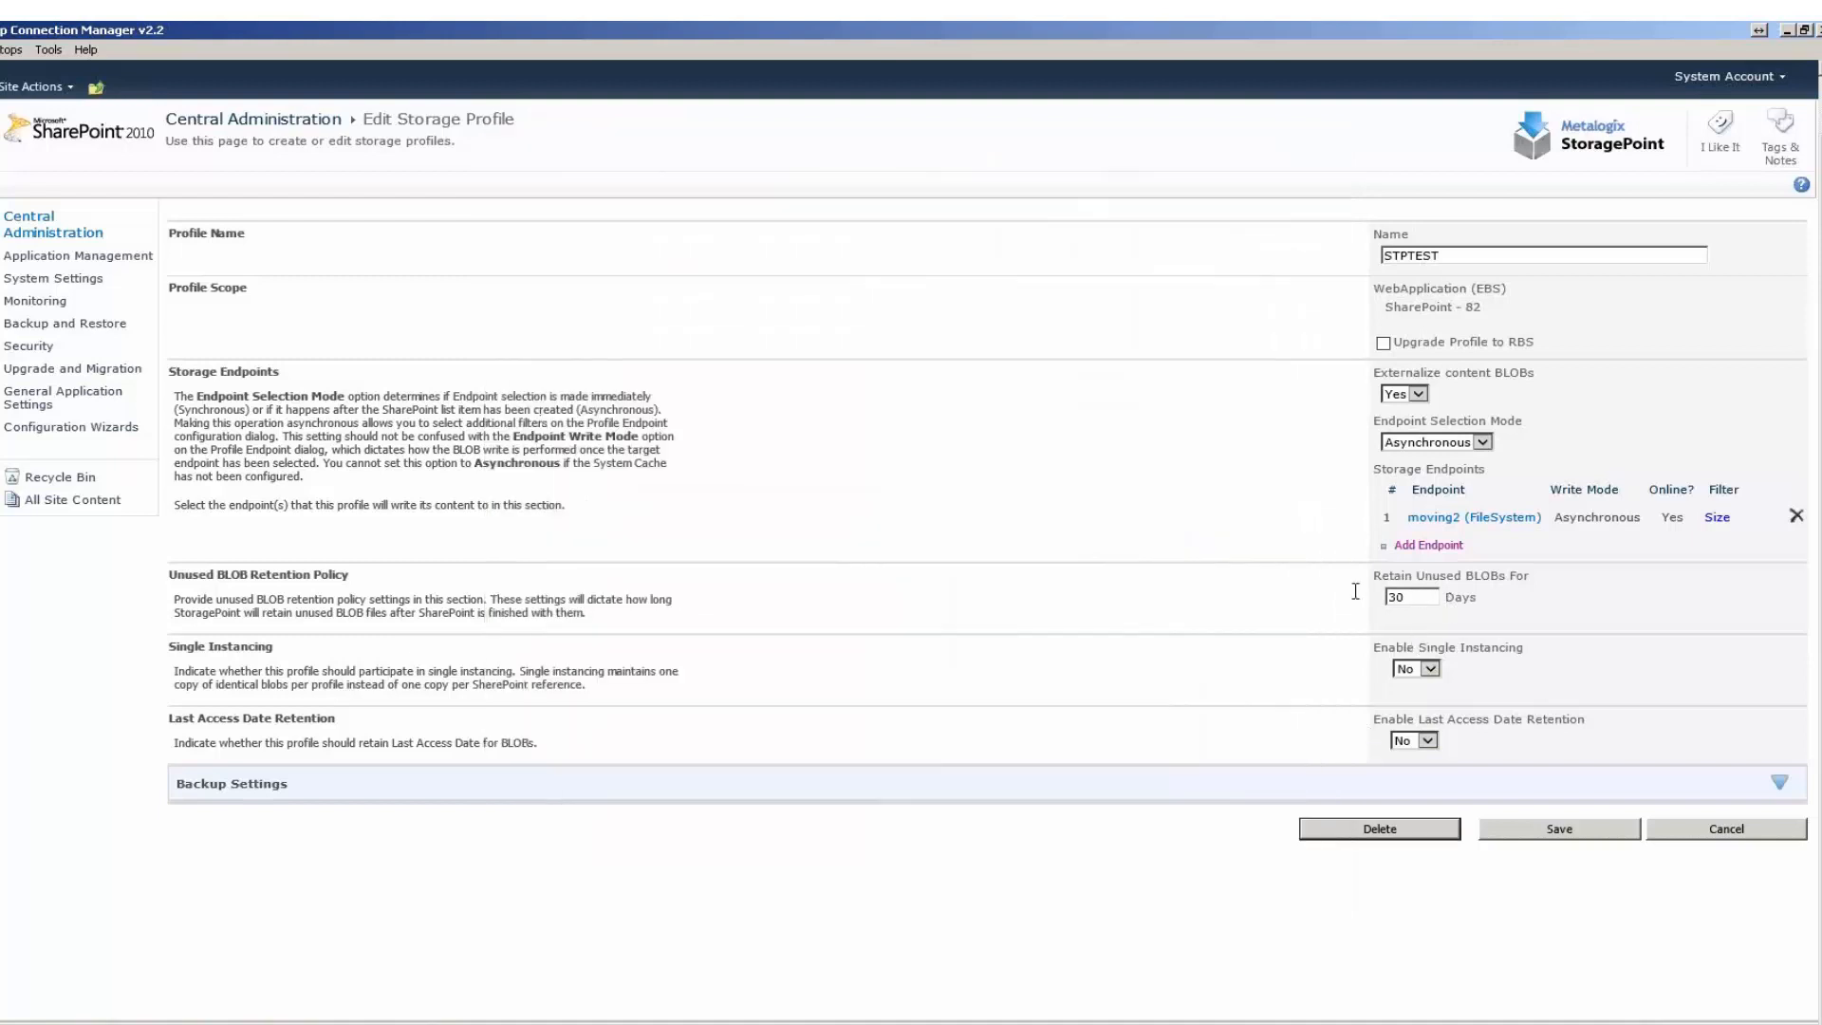
Examine the Retain Unused BLOBs For setting under the Unused BLOB Retention Policy.
{"action": "left_click_drag", "start_coordinate": [1369, 581], "coordinate": [1526, 609]}
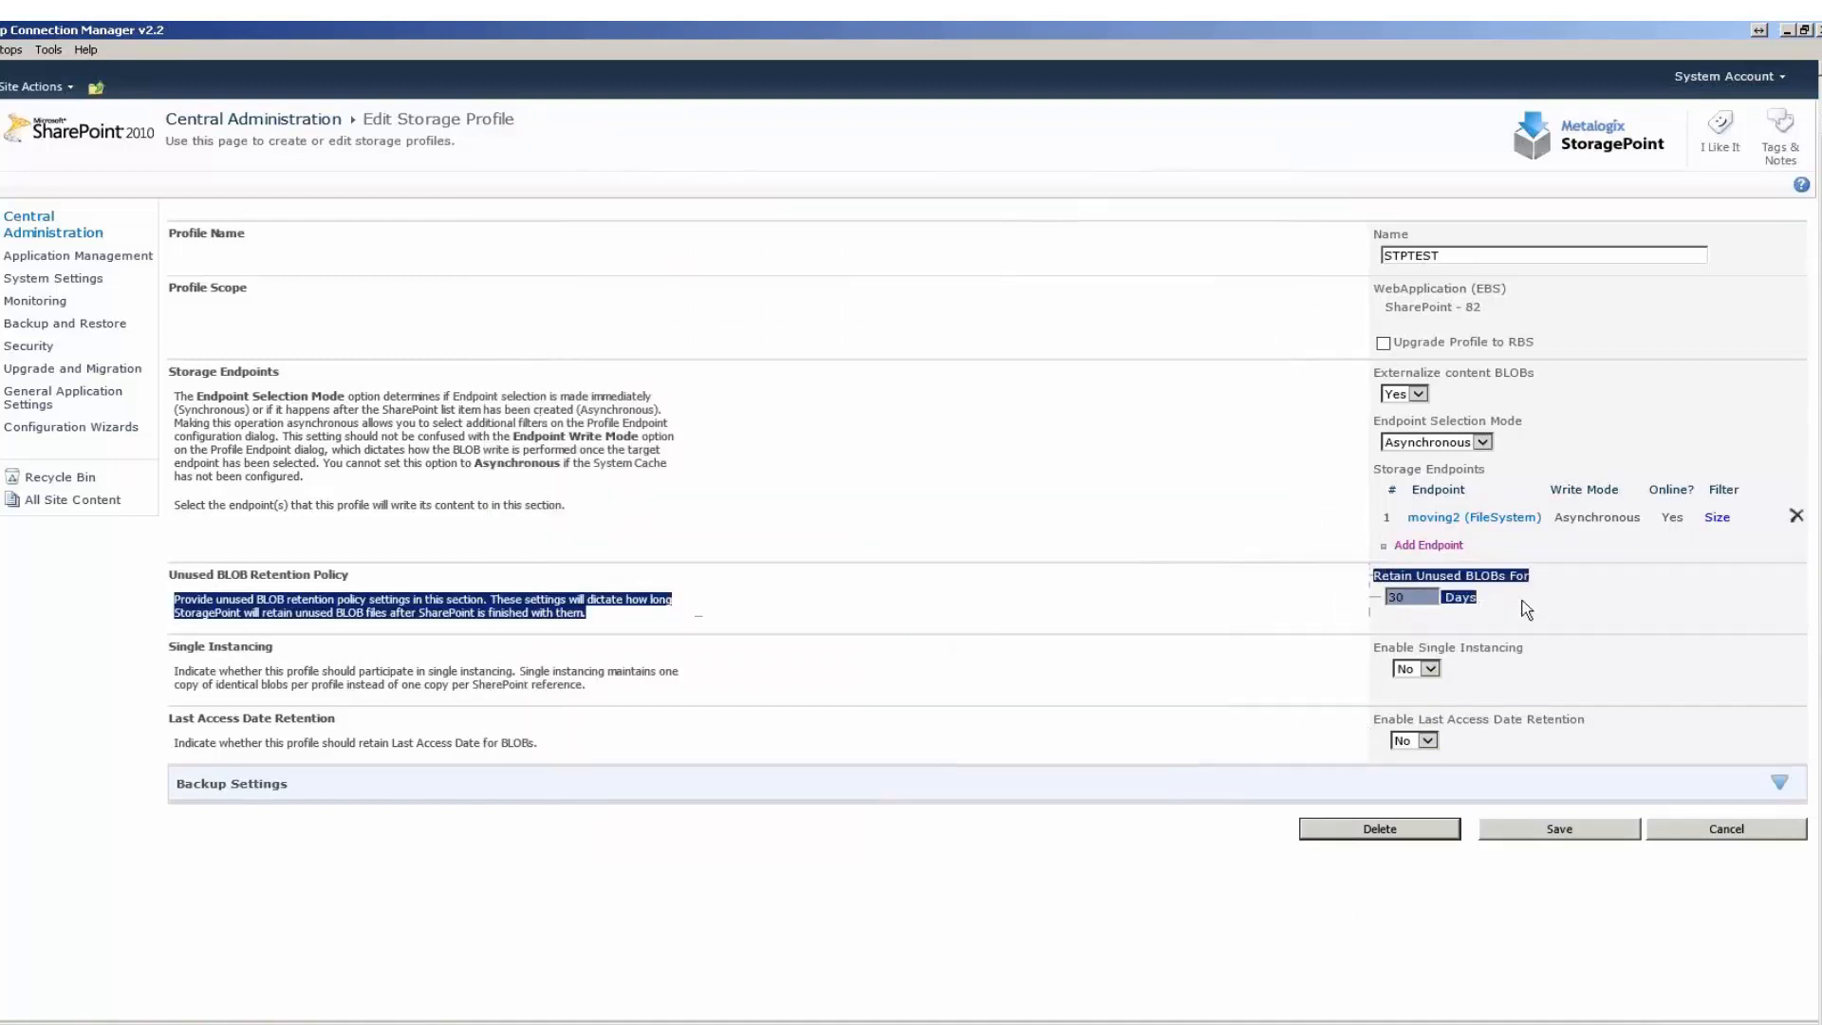
{"action": "left_click", "coordinate": [1410, 597]}
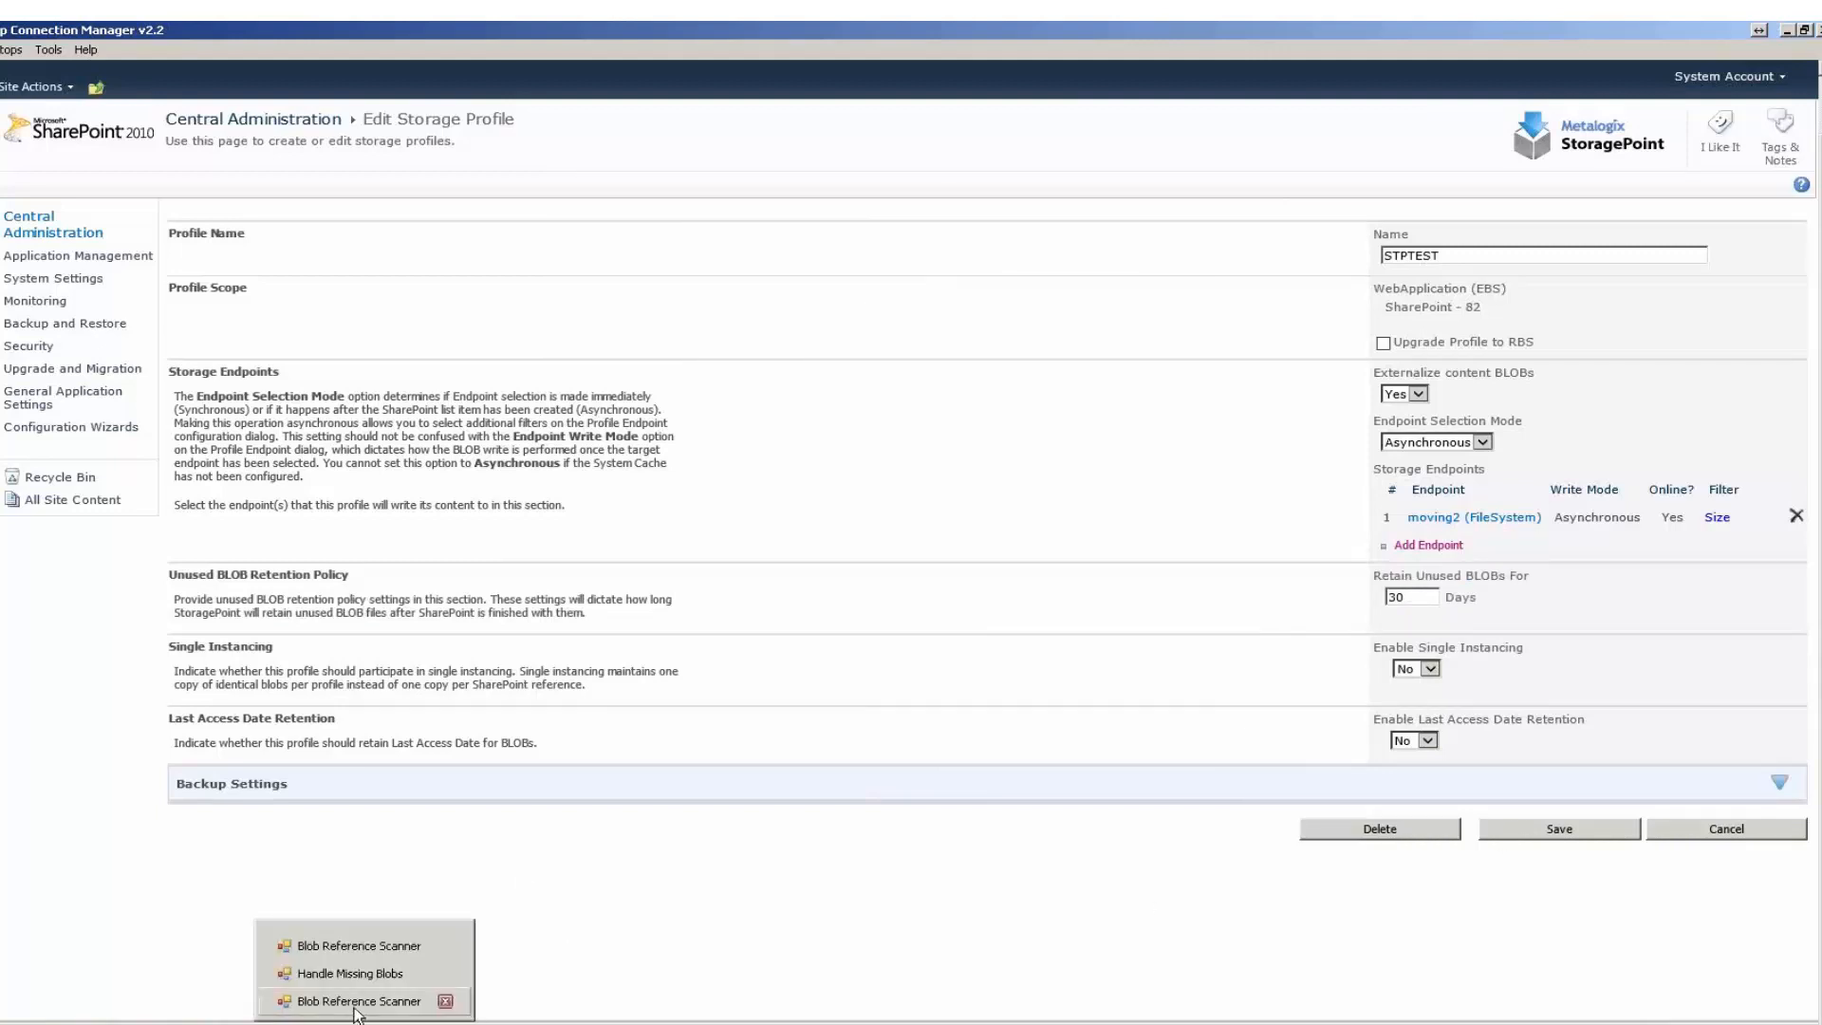
Switch to the Blob Reference Scanner, display the error blobs, and load BlobScan_Error_20140213_103056.log into Handle Missing Blobs.
{"action": "left_click", "coordinate": [373, 1006]}
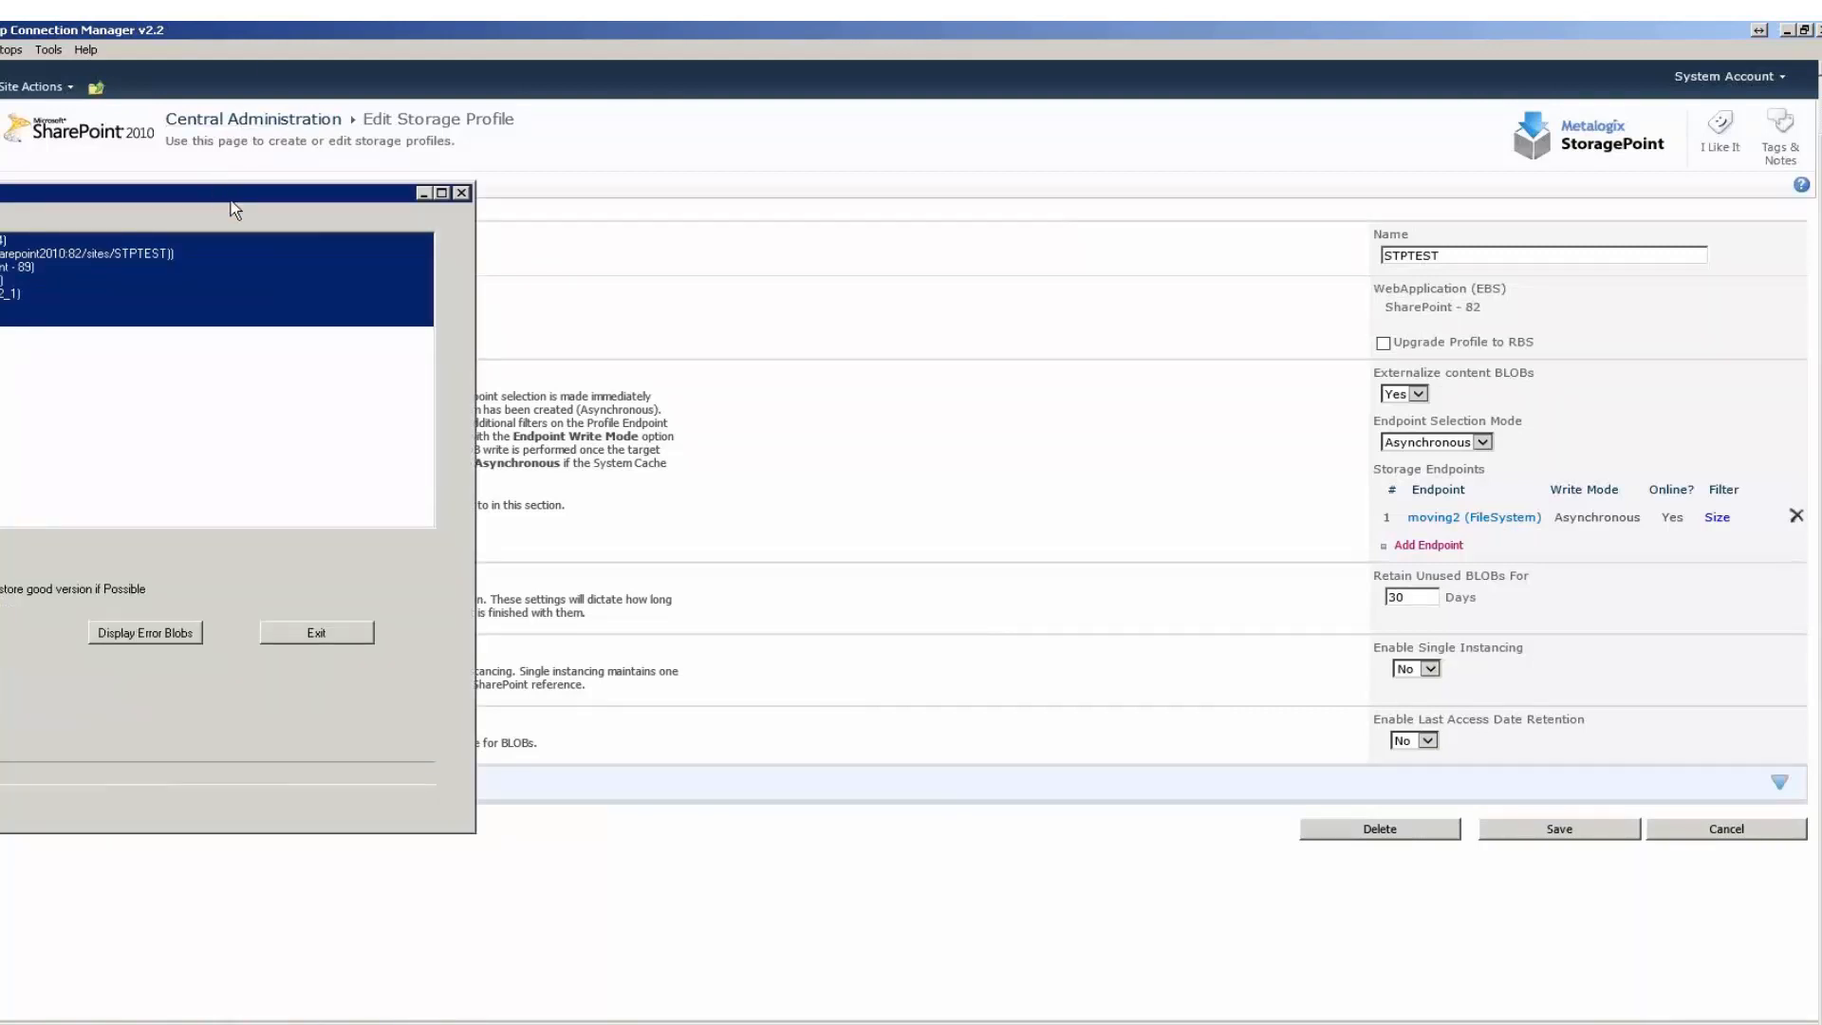
{"action": "left_click_drag", "start_coordinate": [231, 198], "coordinate": [1759, 195]}
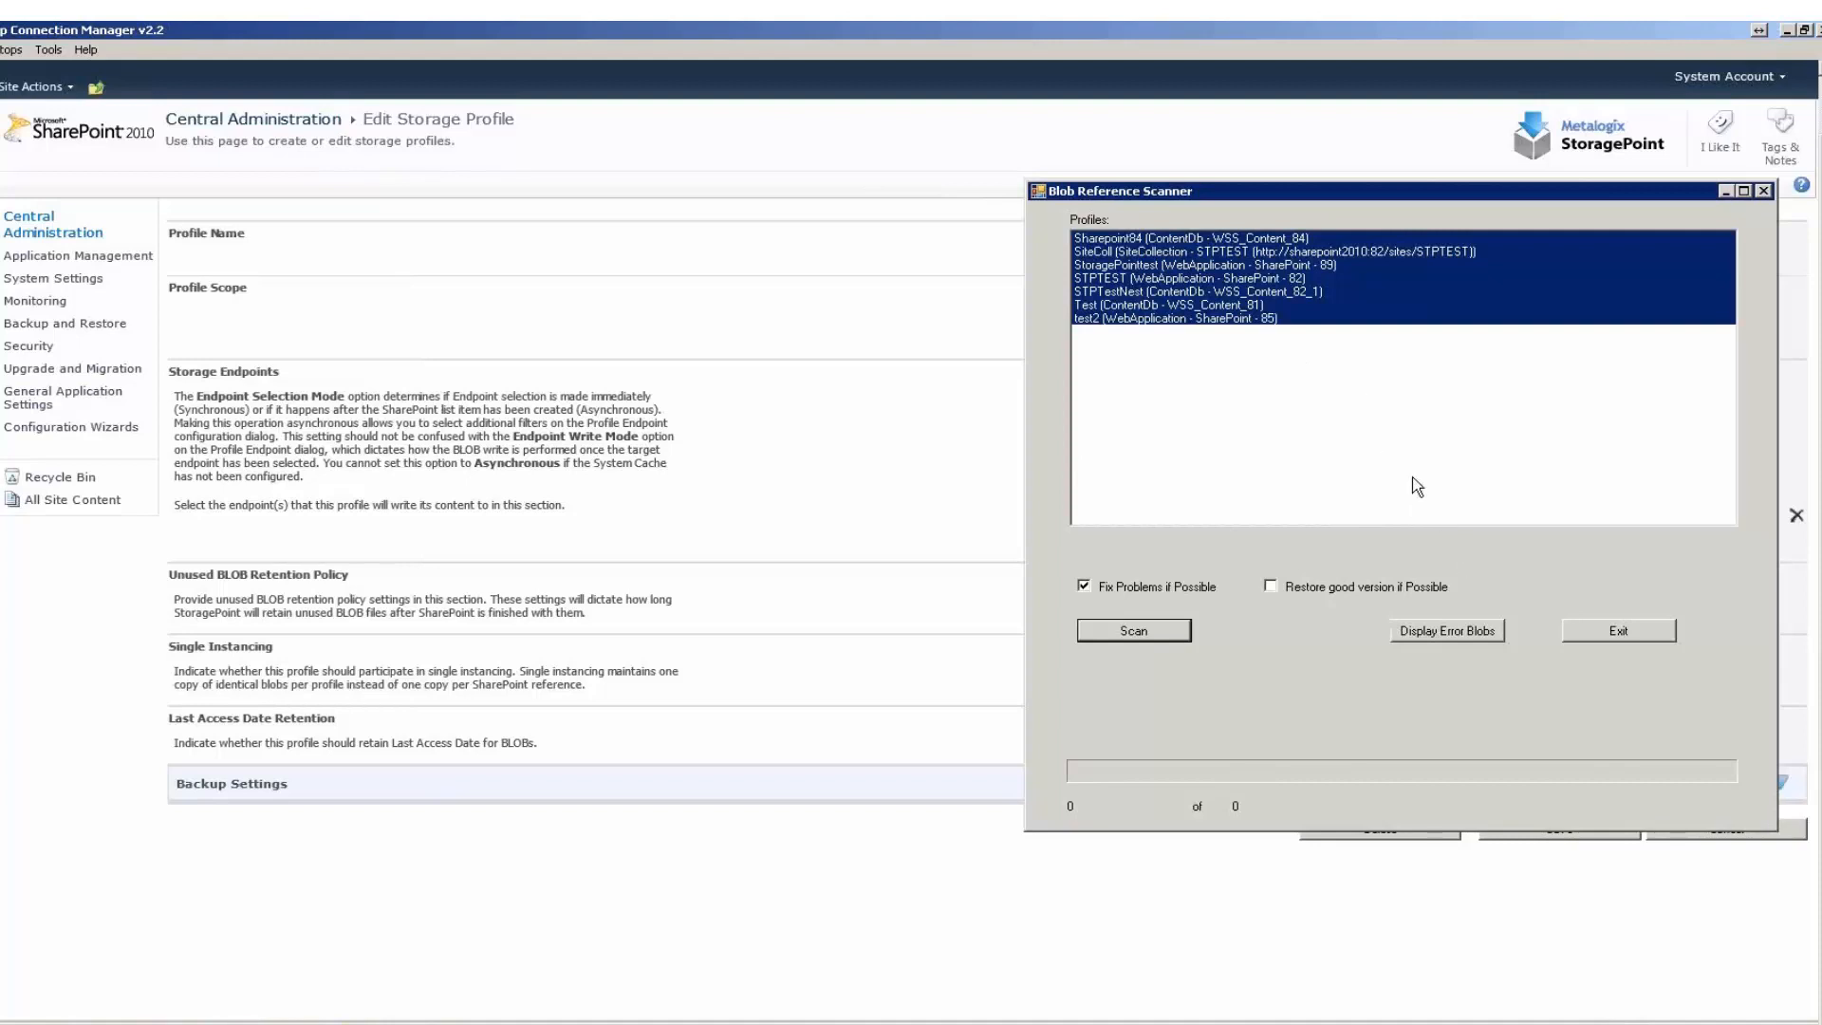
{"action": "left_click", "coordinate": [1421, 634]}
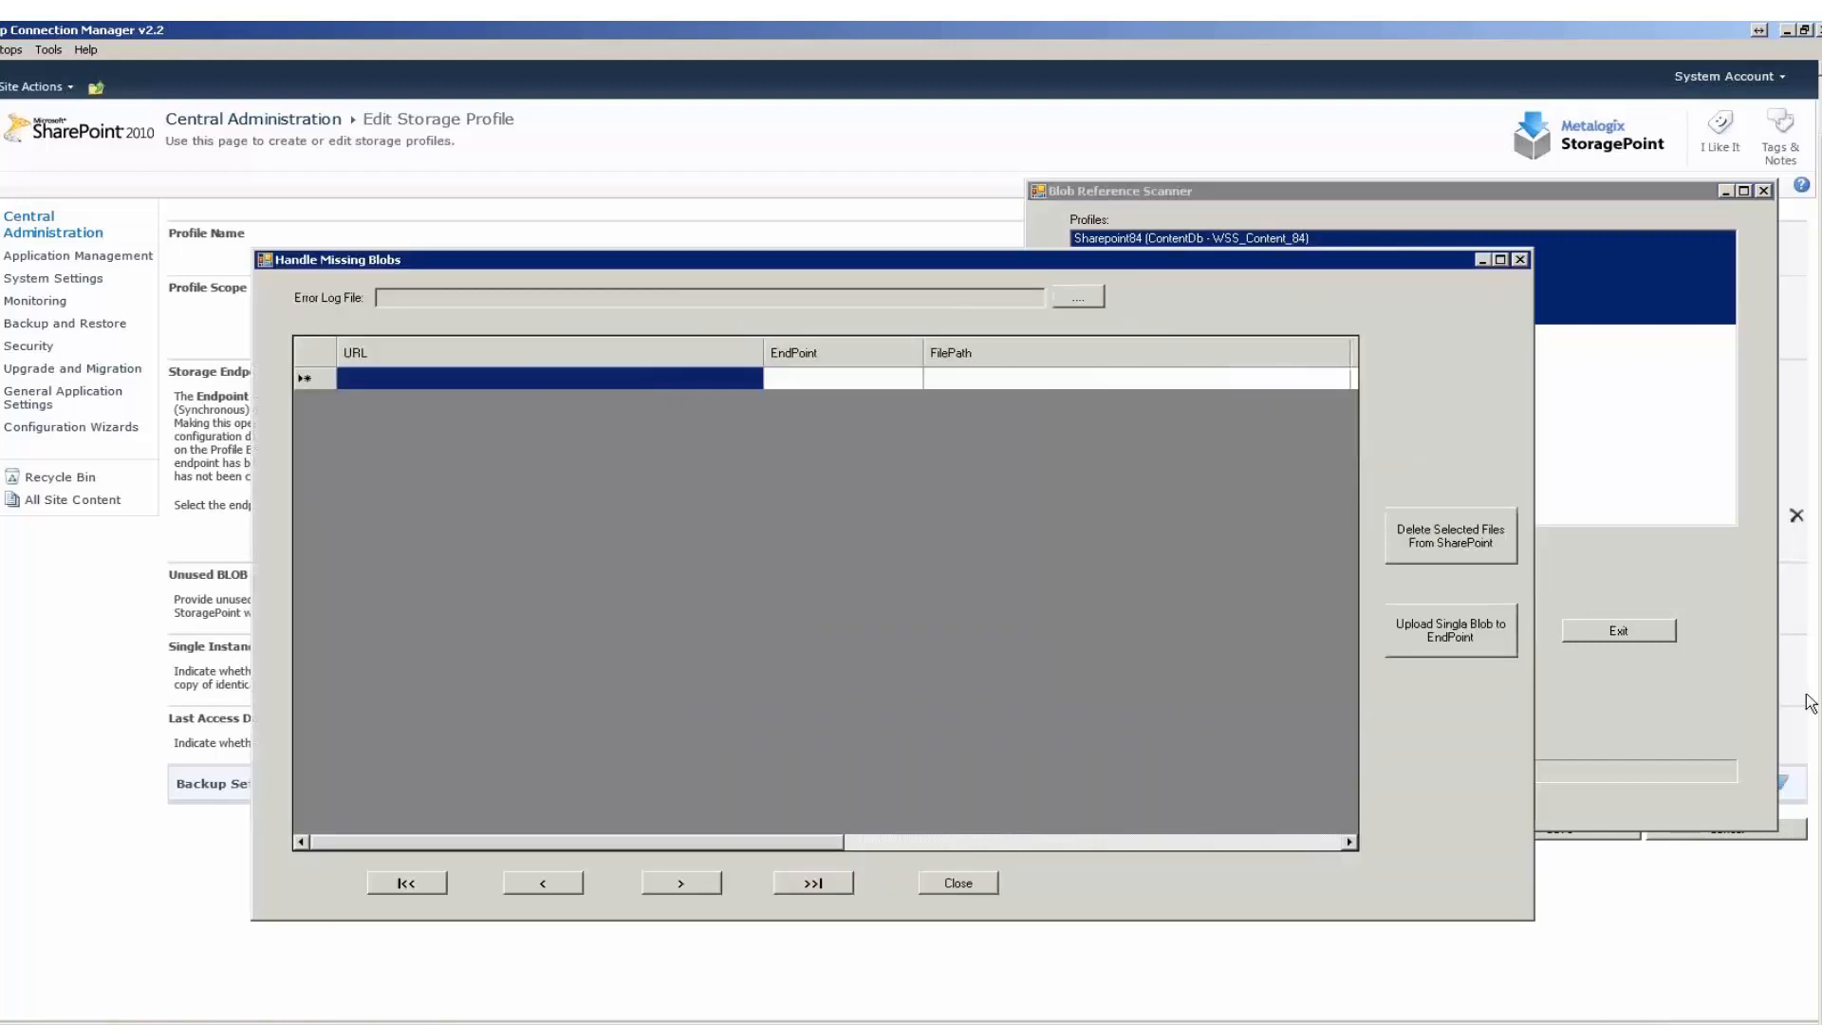
{"action": "left_click", "coordinate": [1079, 294]}
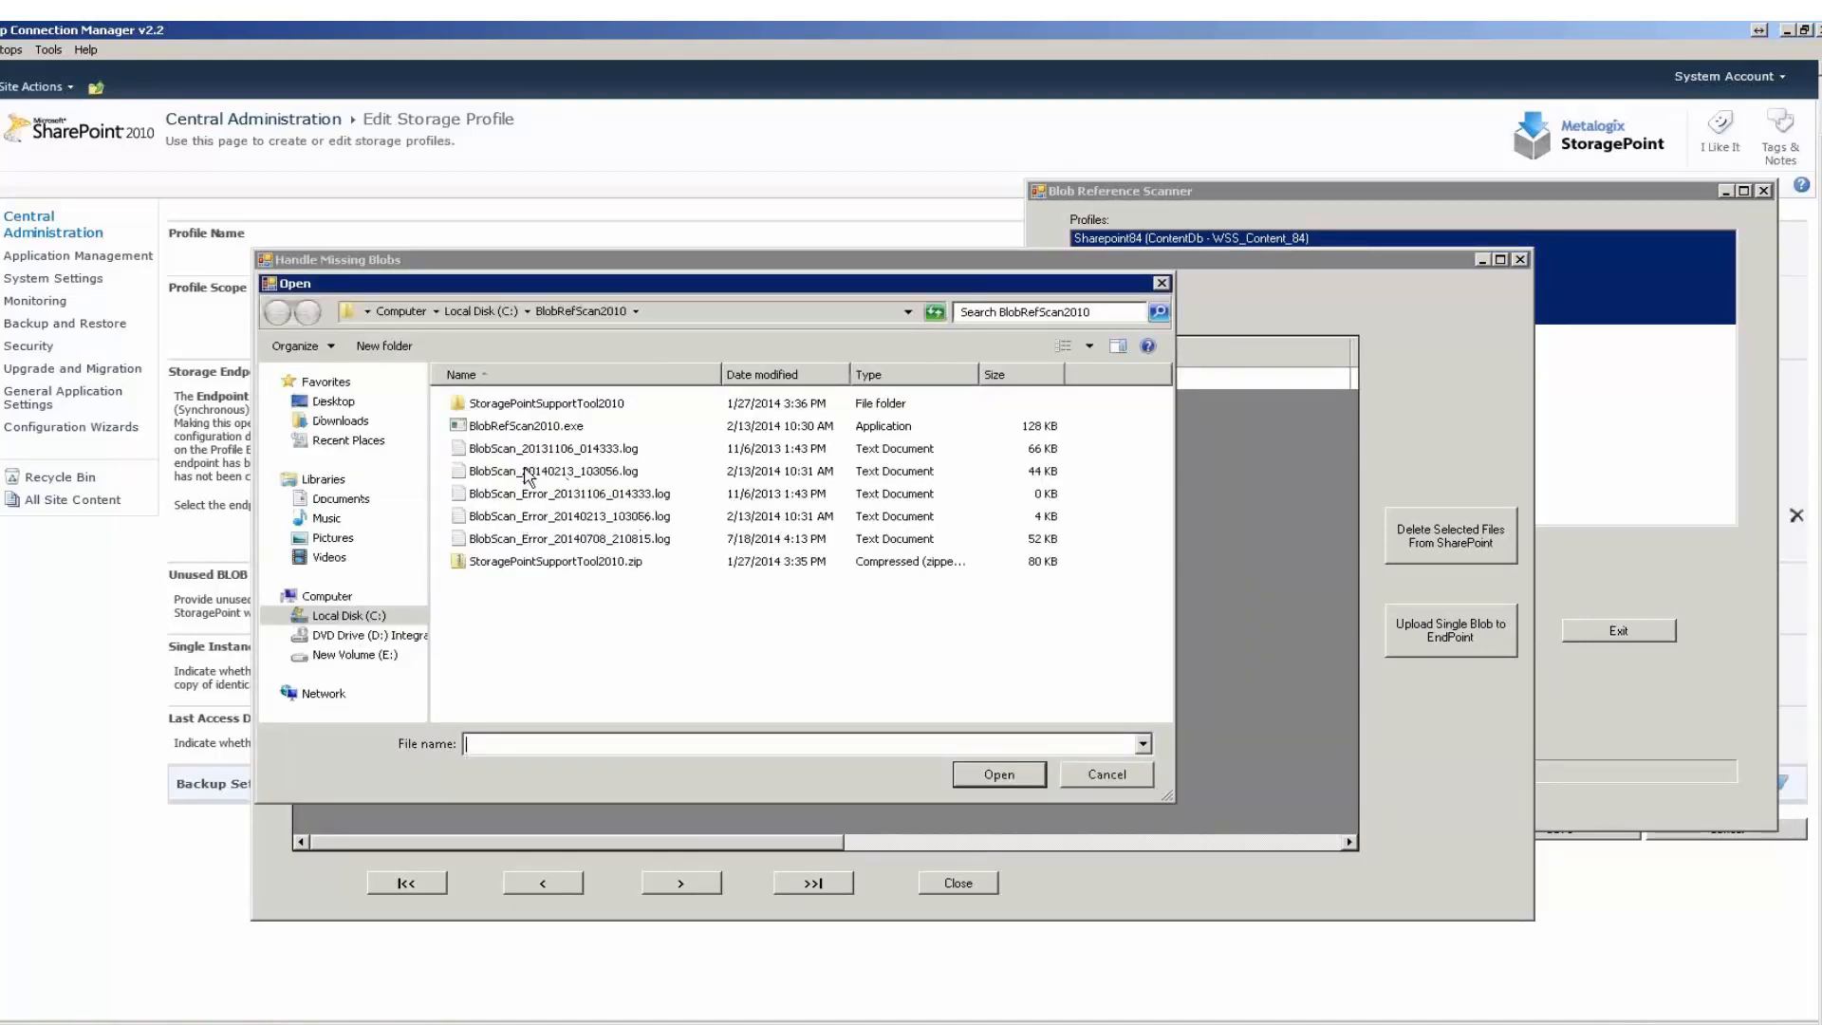
{"action": "left_click", "coordinate": [543, 517]}
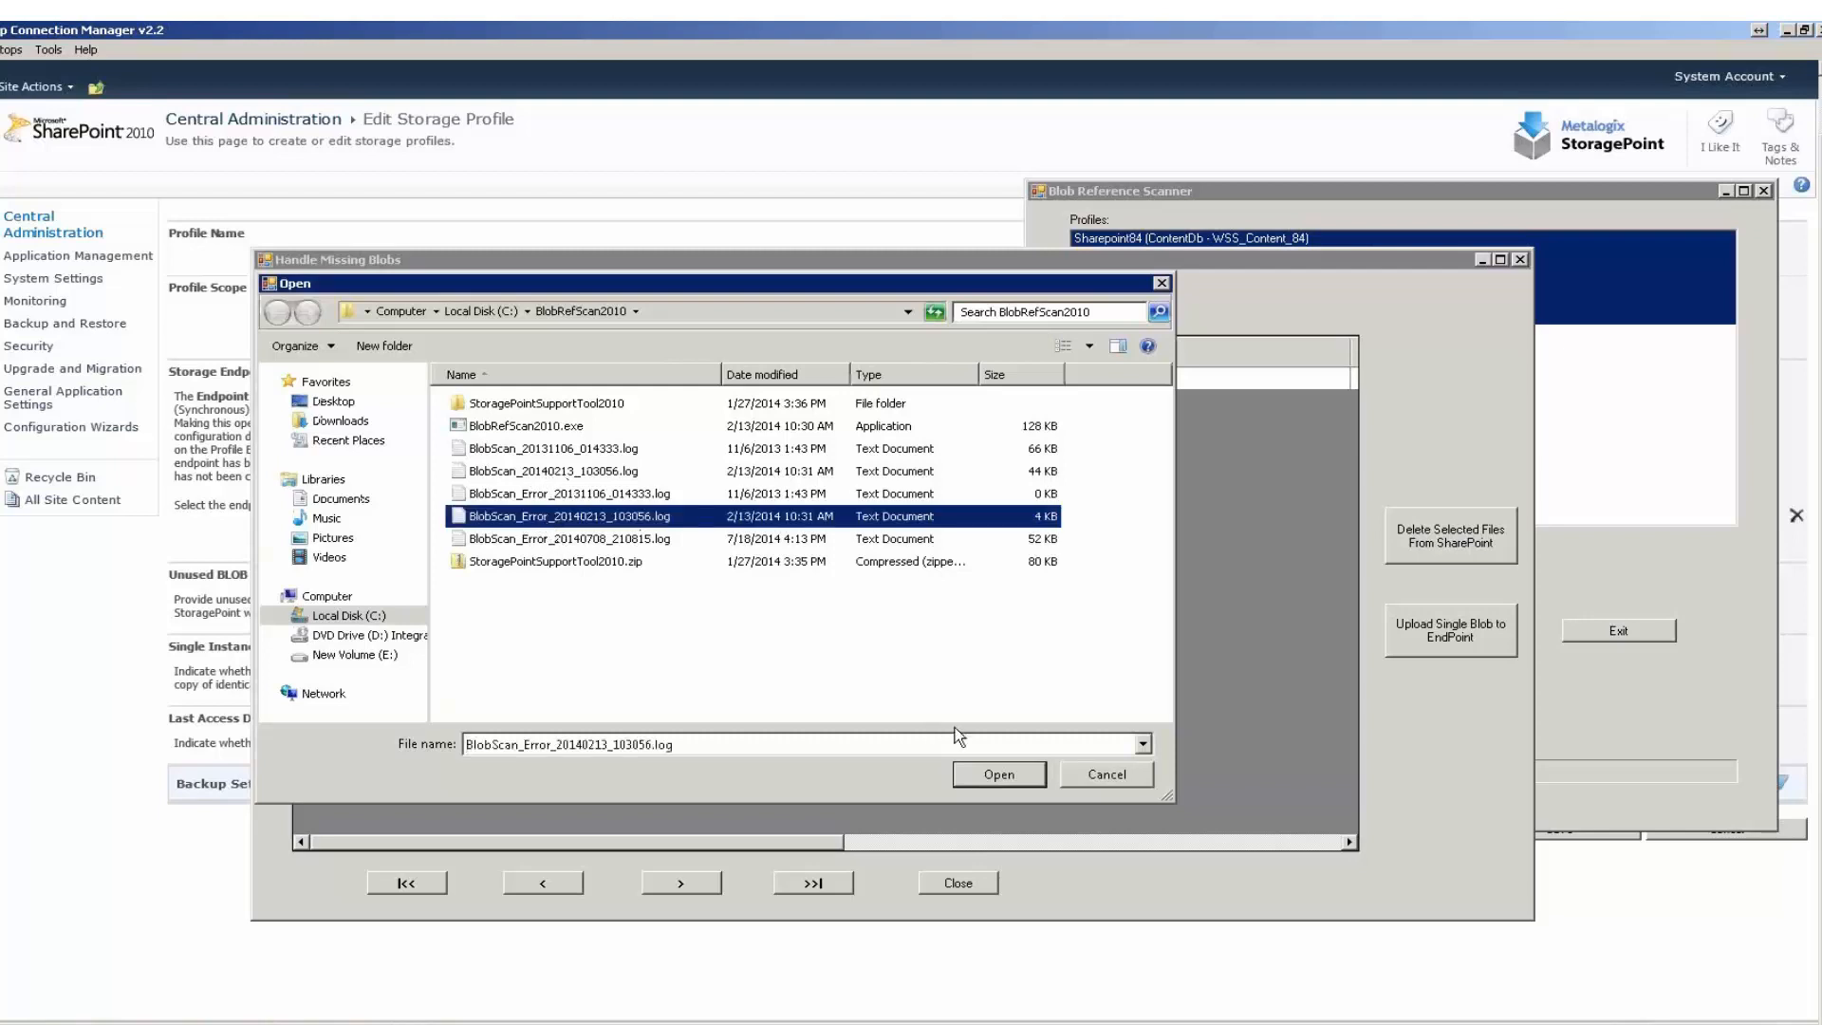
{"action": "left_click", "coordinate": [992, 775]}
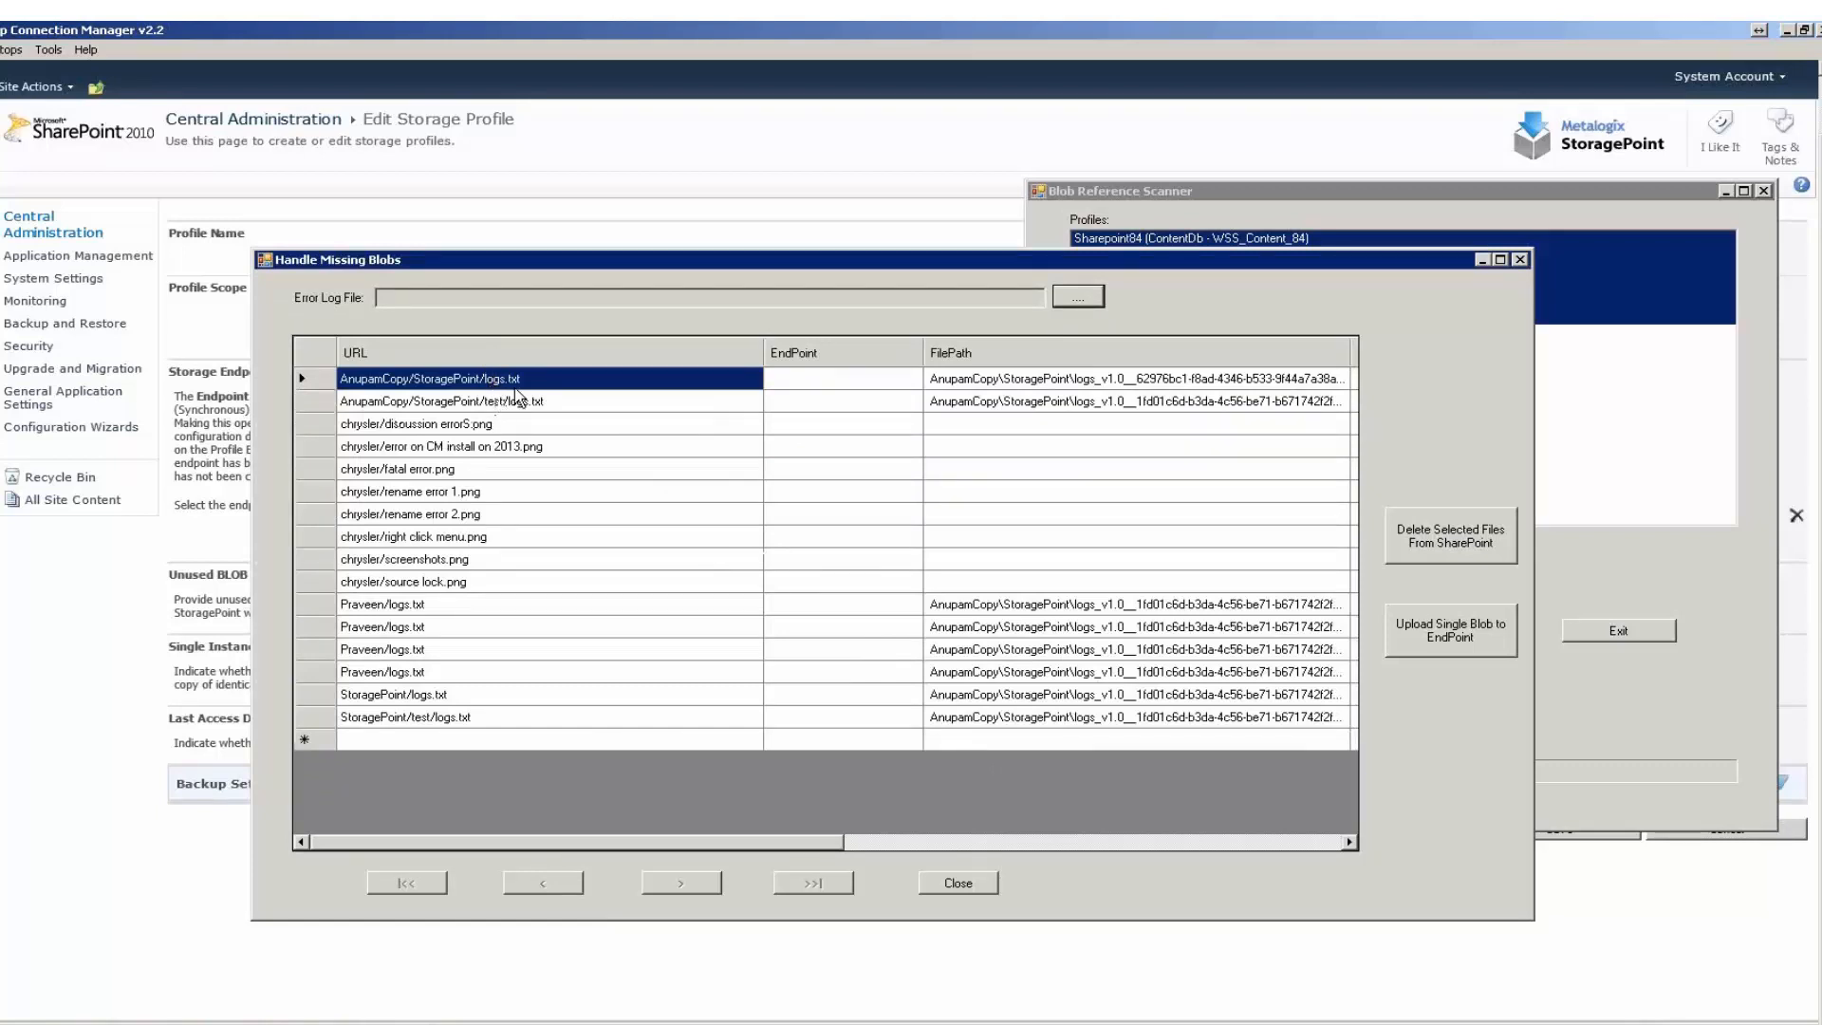
Widen the FilePath column of the missing blobs list to fit the full file paths.
{"action": "left_click", "coordinate": [999, 381]}
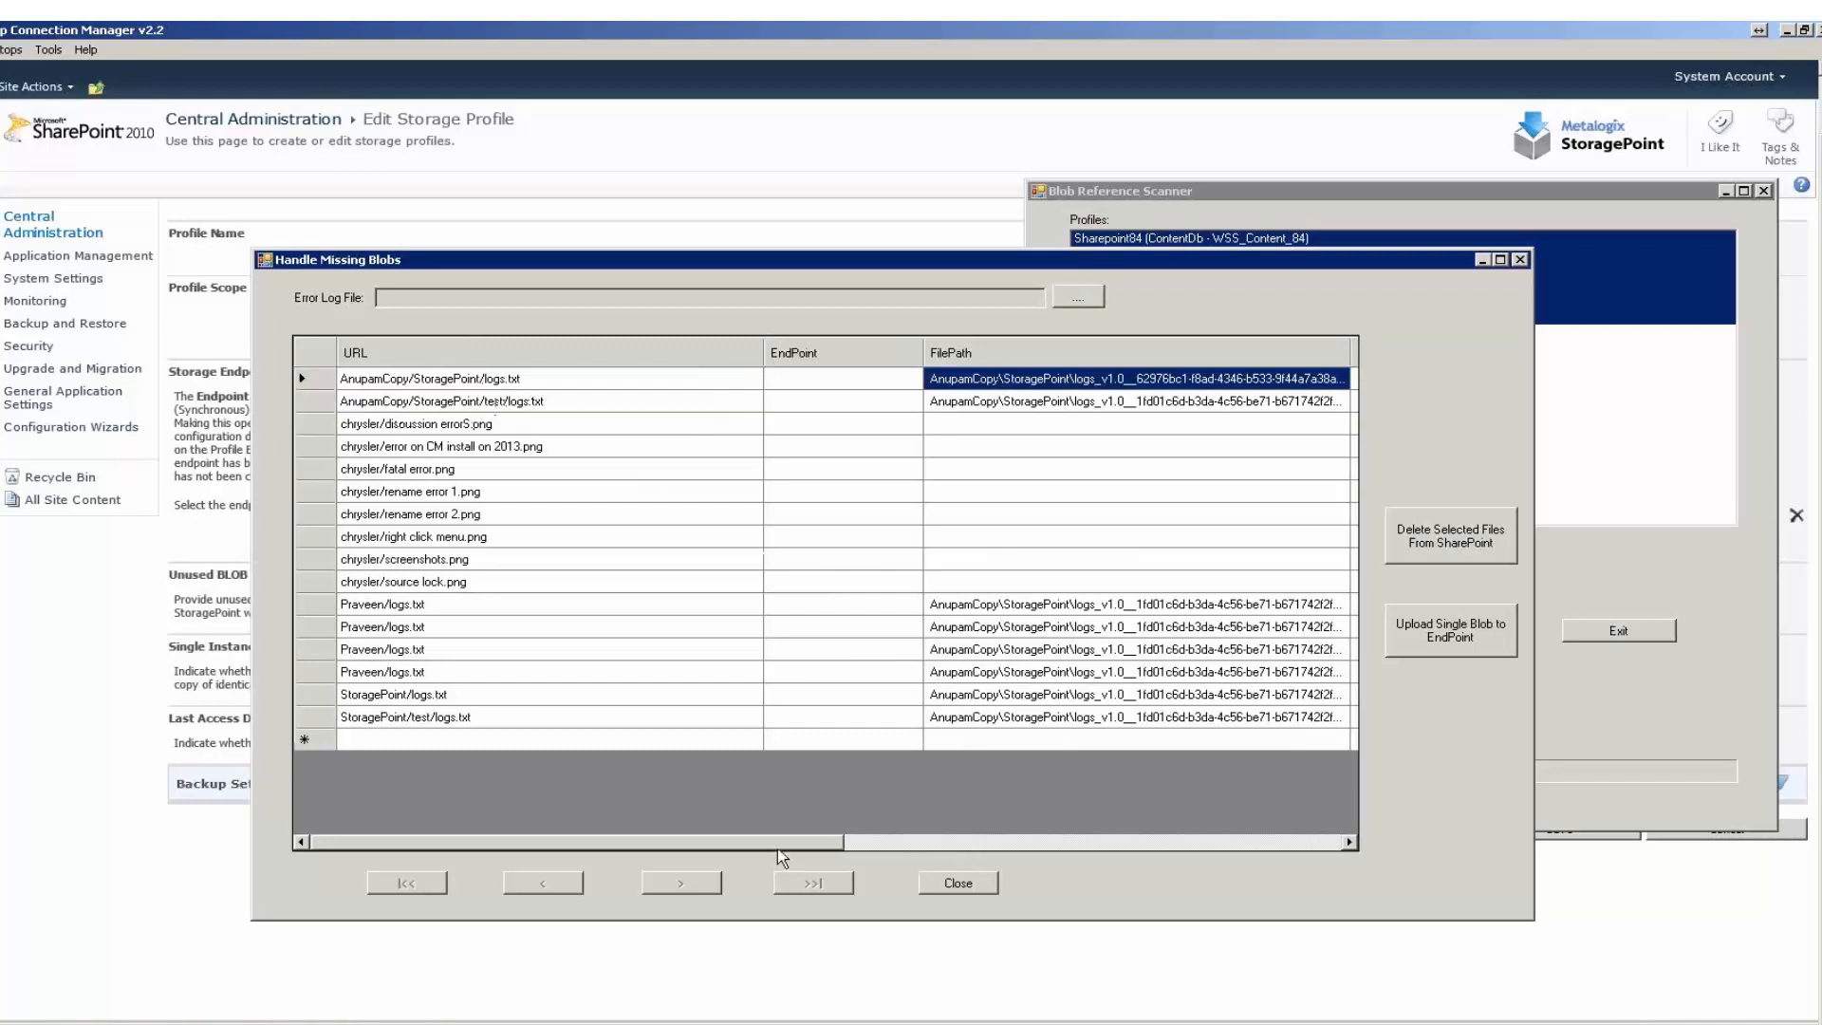
{"action": "left_click_drag", "start_coordinate": [778, 848], "coordinate": [947, 848]}
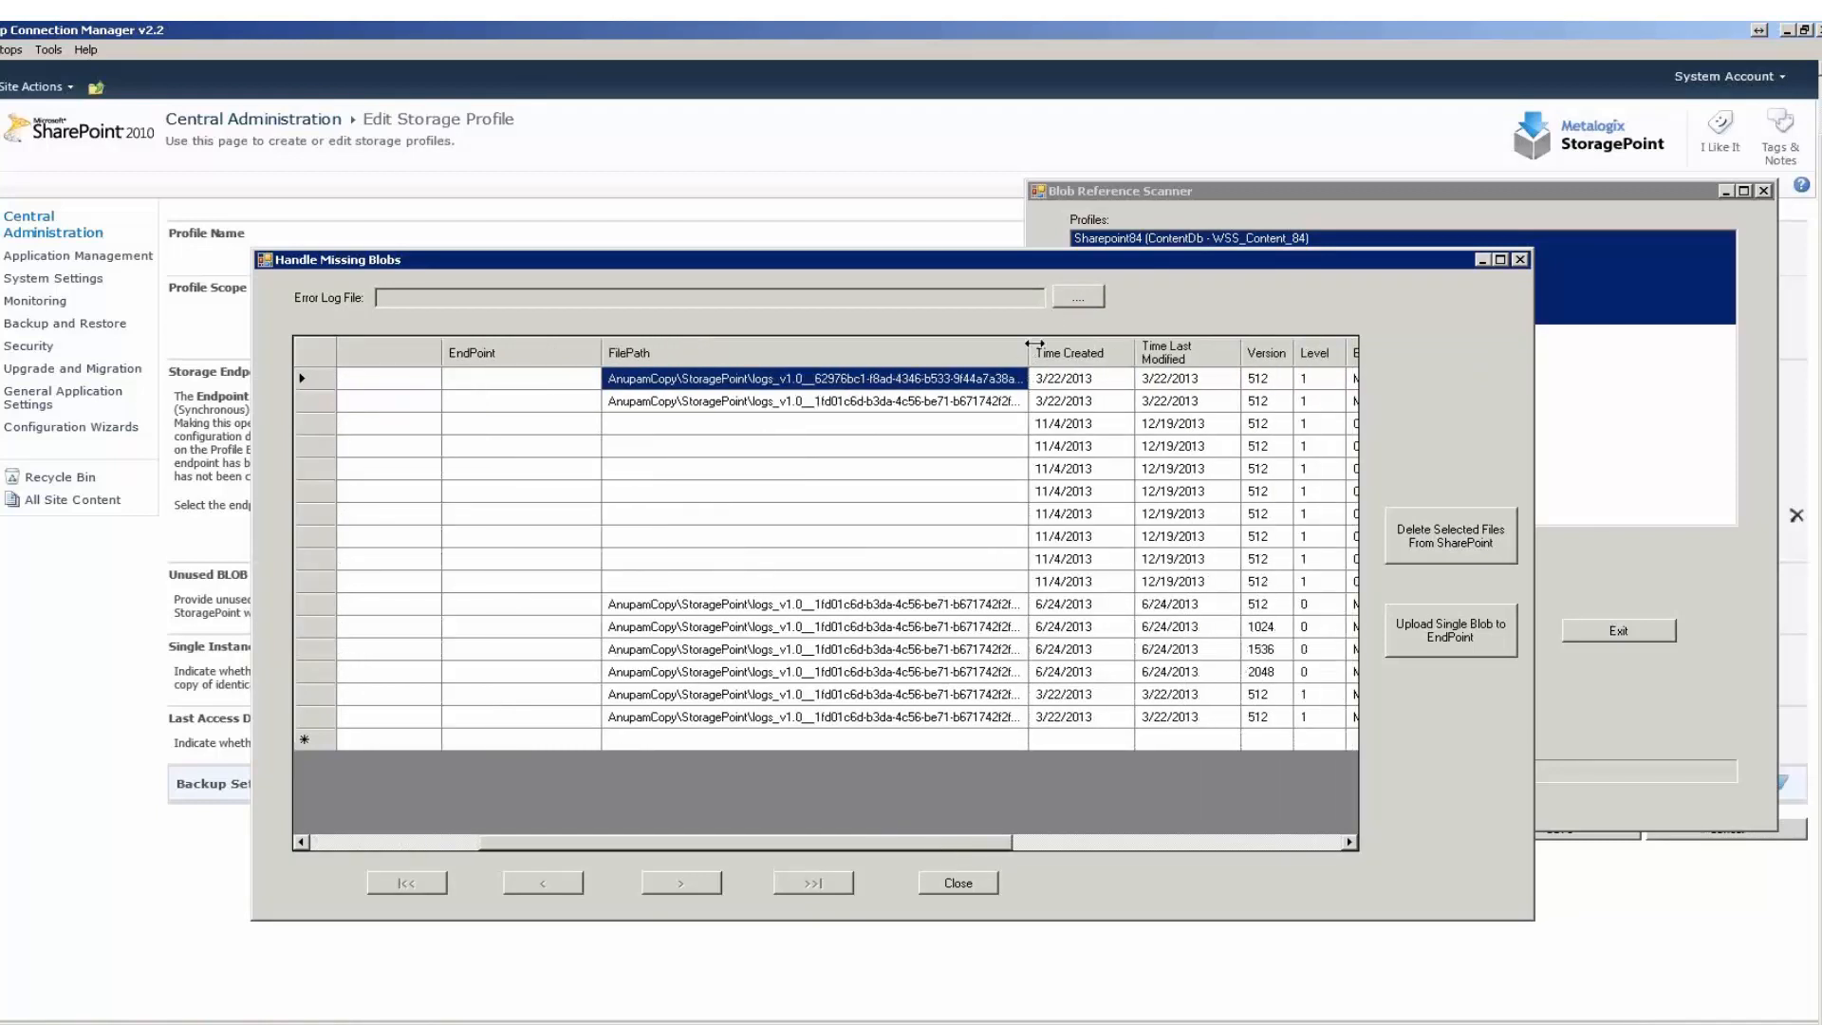
{"action": "double_click", "coordinate": [1035, 345]}
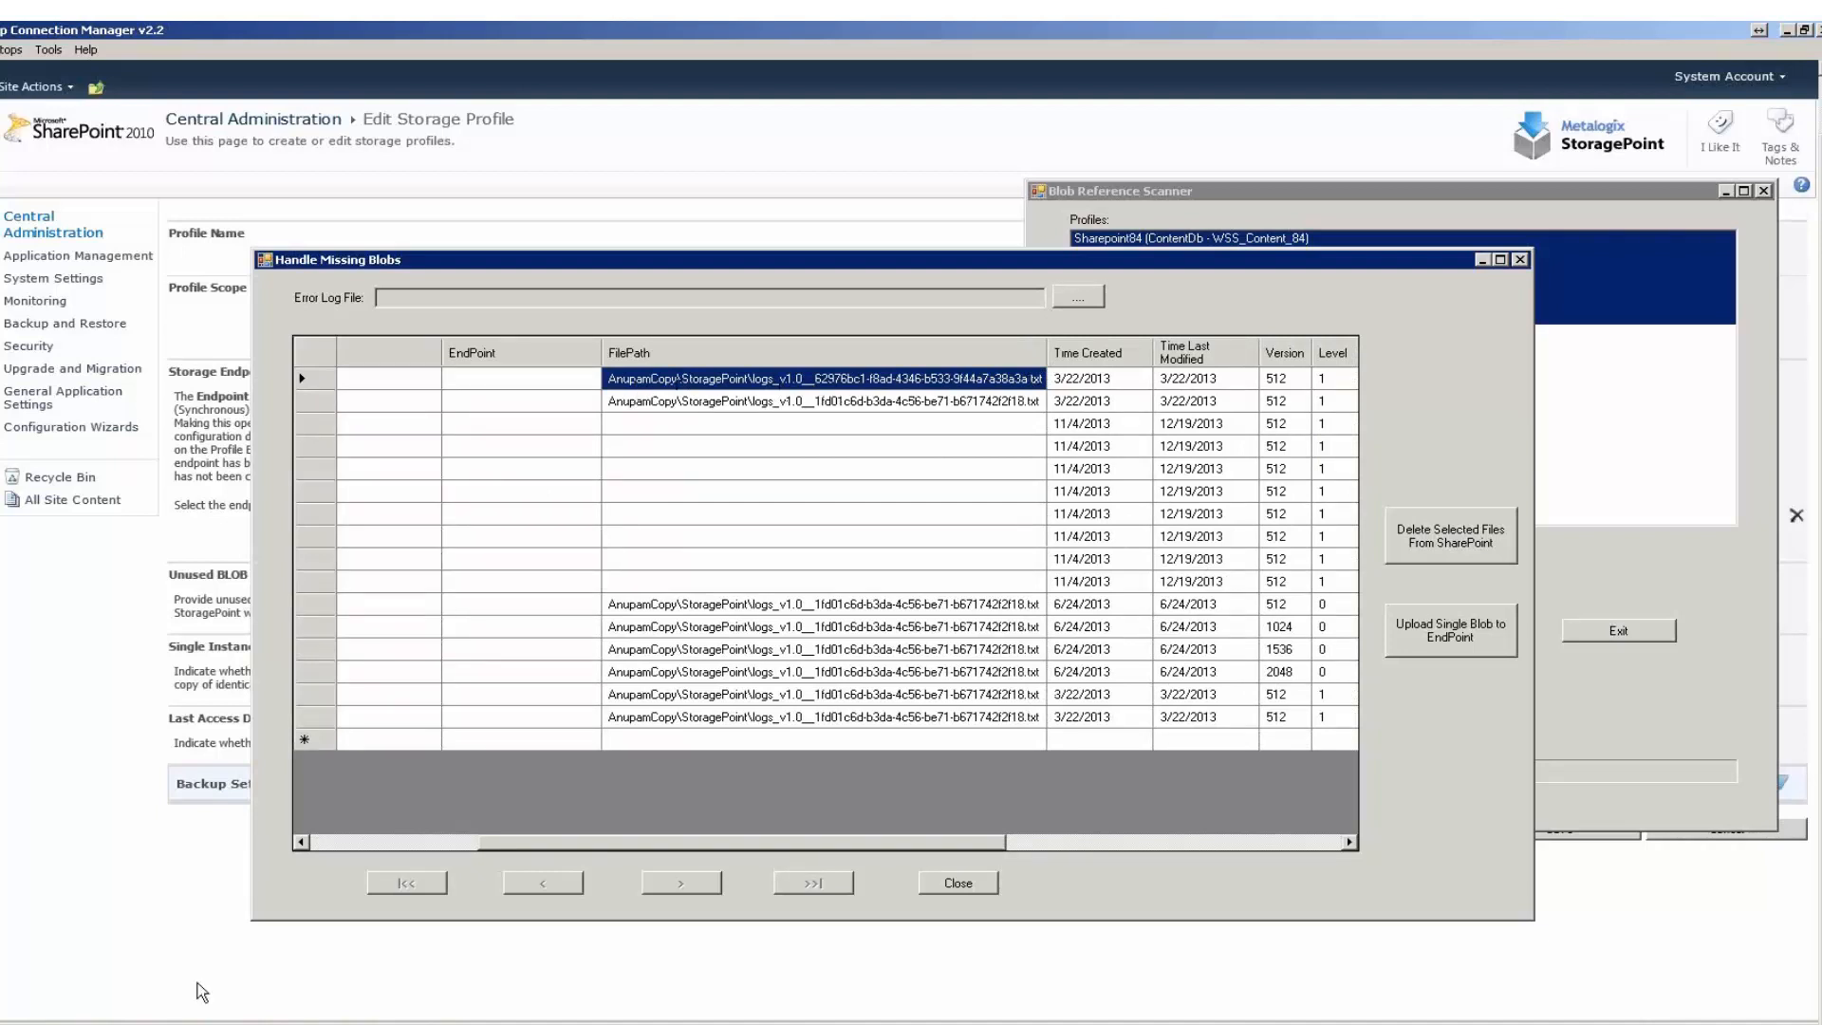
Try to open the top-level folder of the first missing blob's file path as a network share on \\sharepoint2010 through Run.
{"action": "left_click", "coordinate": [40, 1023]}
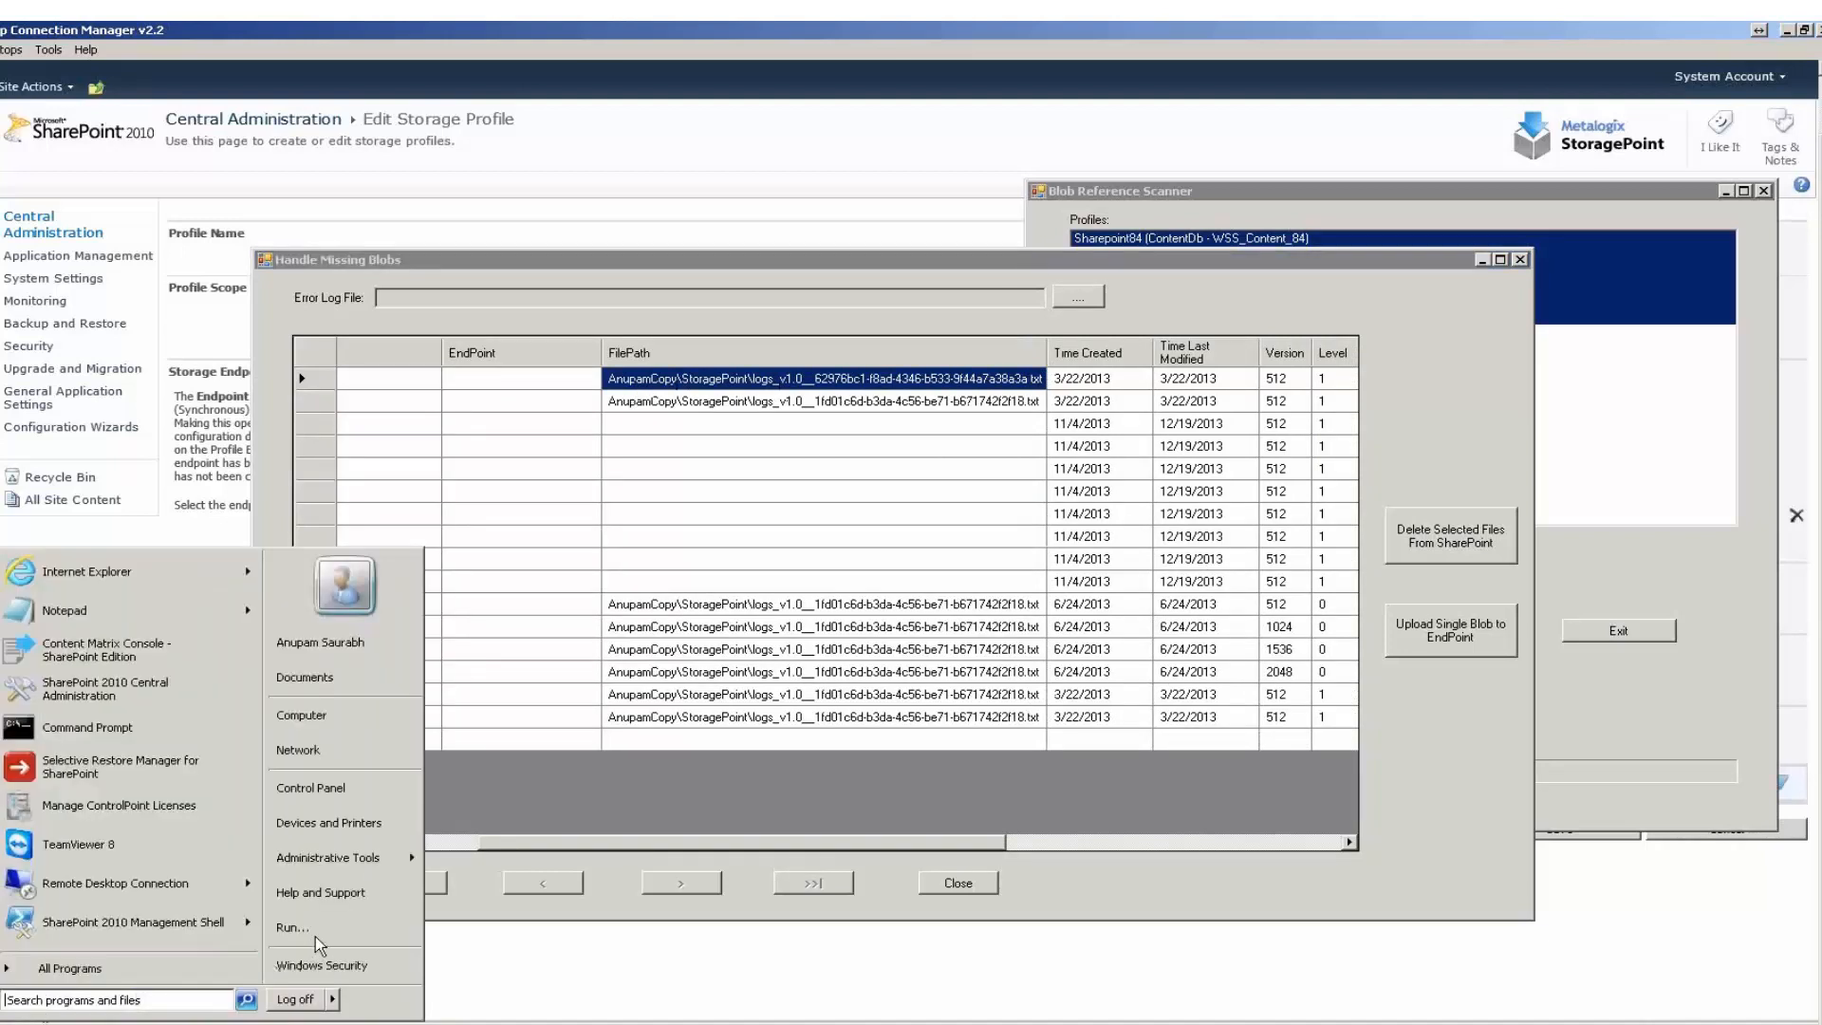
{"action": "left_click", "coordinate": [315, 935]}
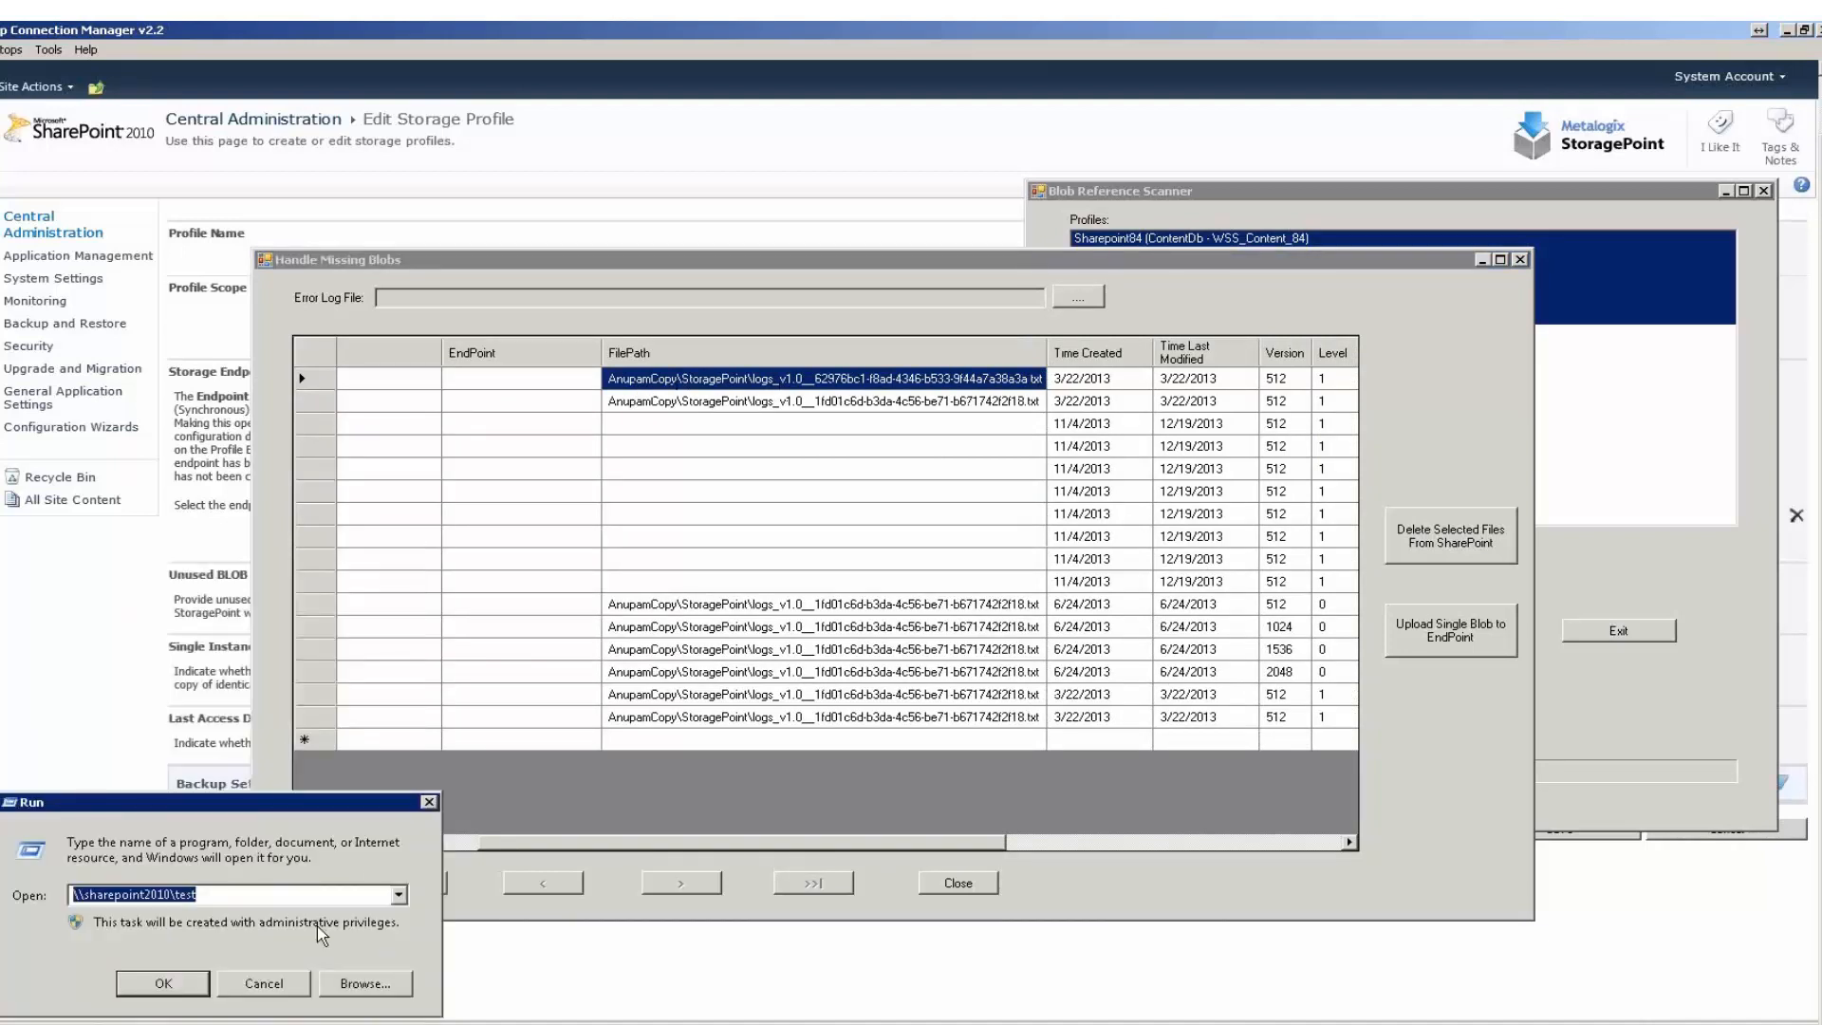
{"action": "key", "text": "End"}
{"action": "type", "text": "\\"}
{"action": "key", "text": "BackSpace"}
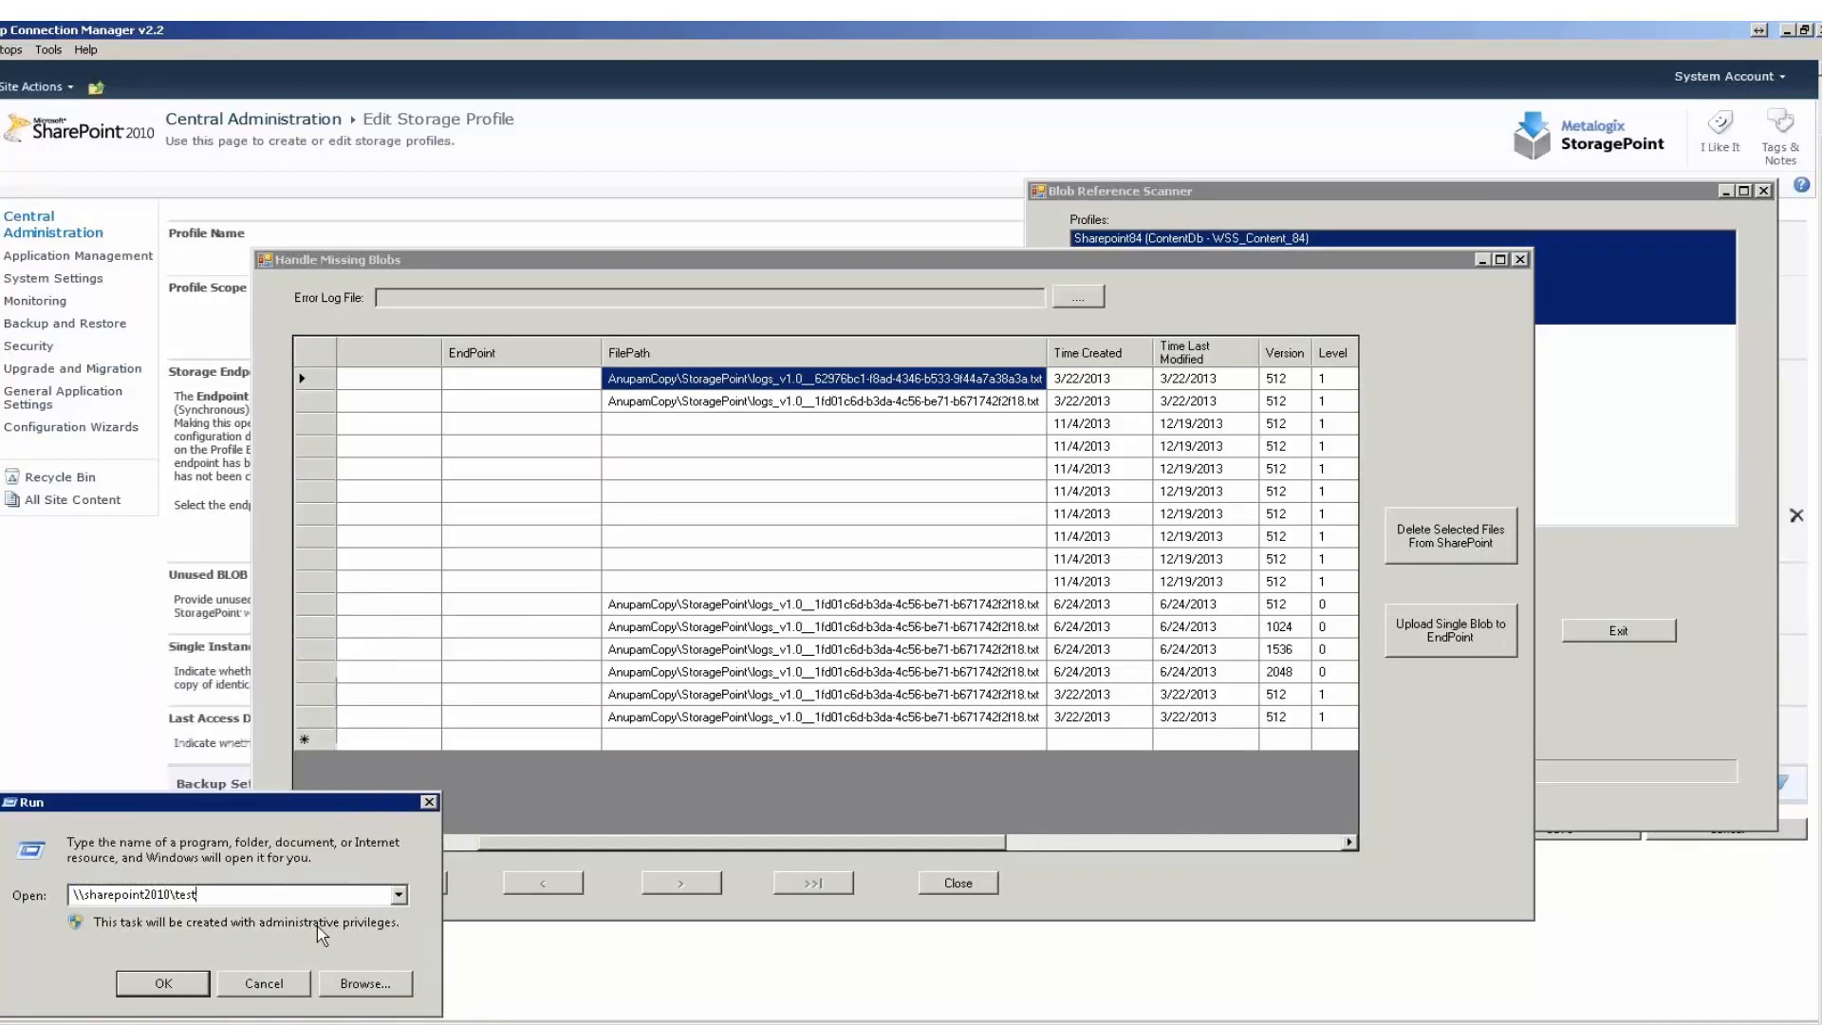
{"action": "key", "text": "BackSpace"}
{"action": "key", "text": "BackSpace"}
{"action": "key", "text": "BackSpace"}
{"action": "key", "text": "BackSpace"}
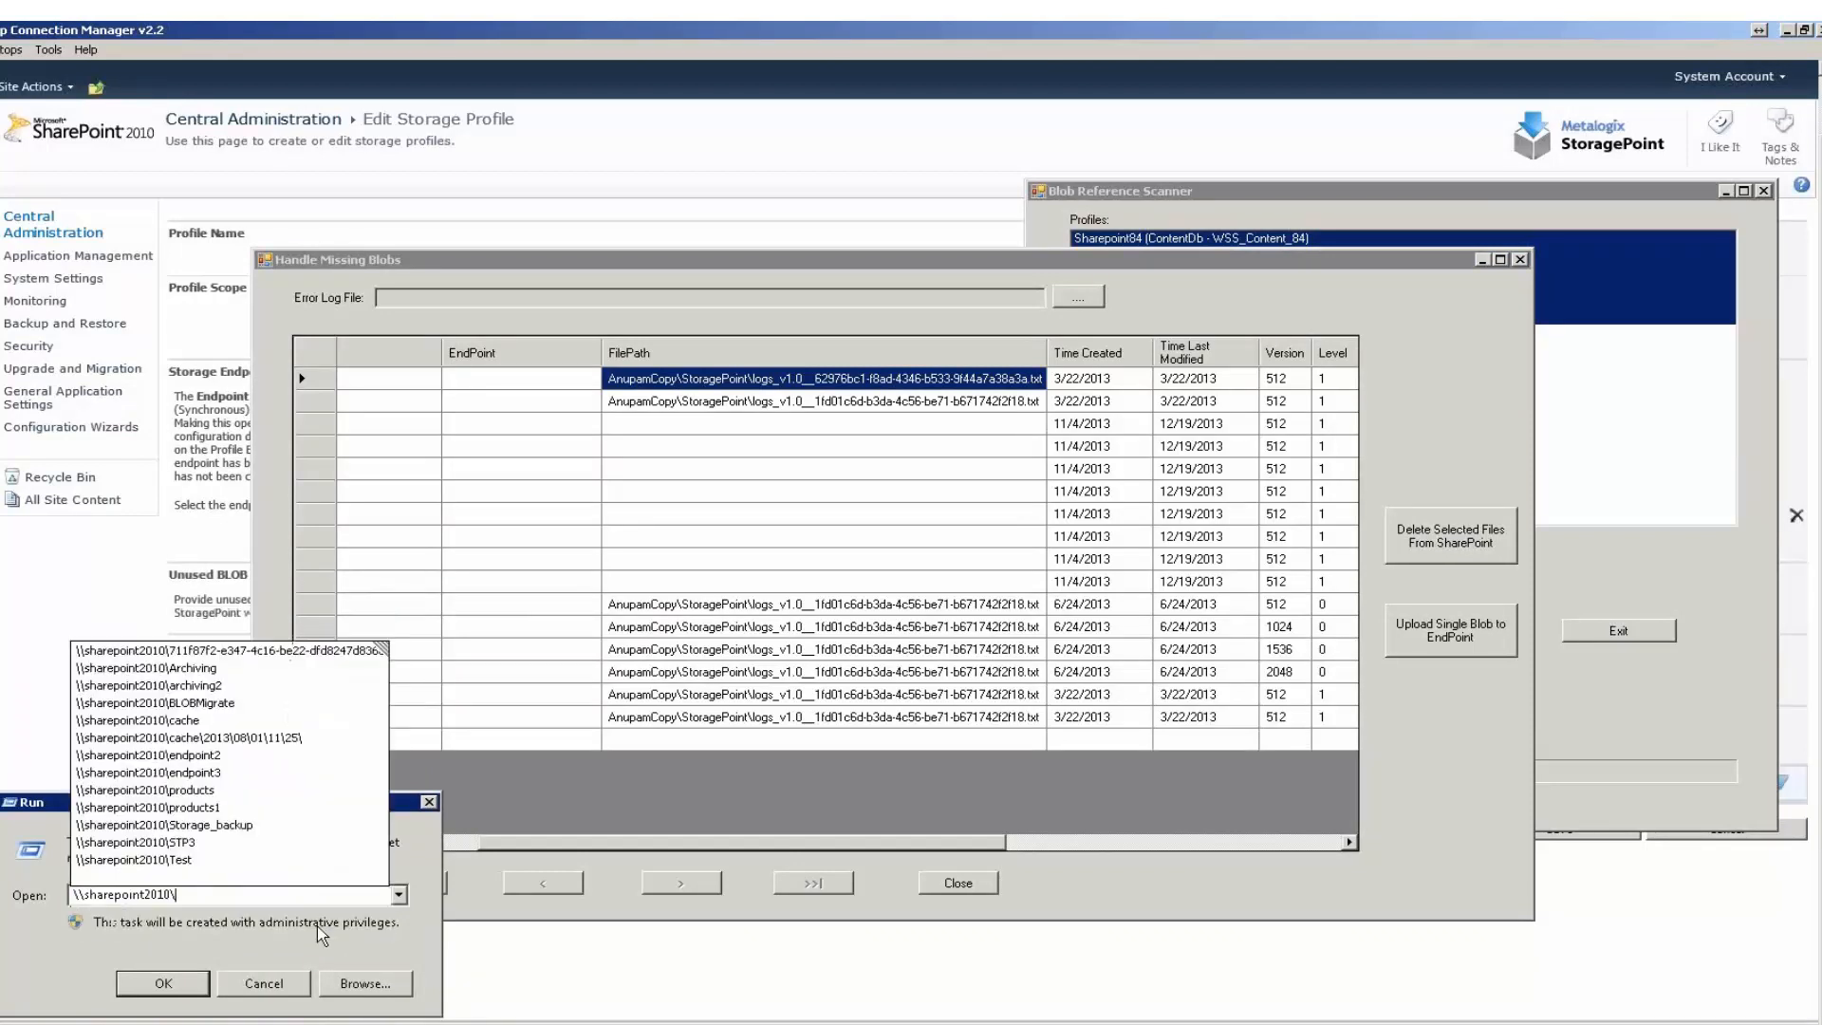
{"action": "type", "text": "anupamc"}
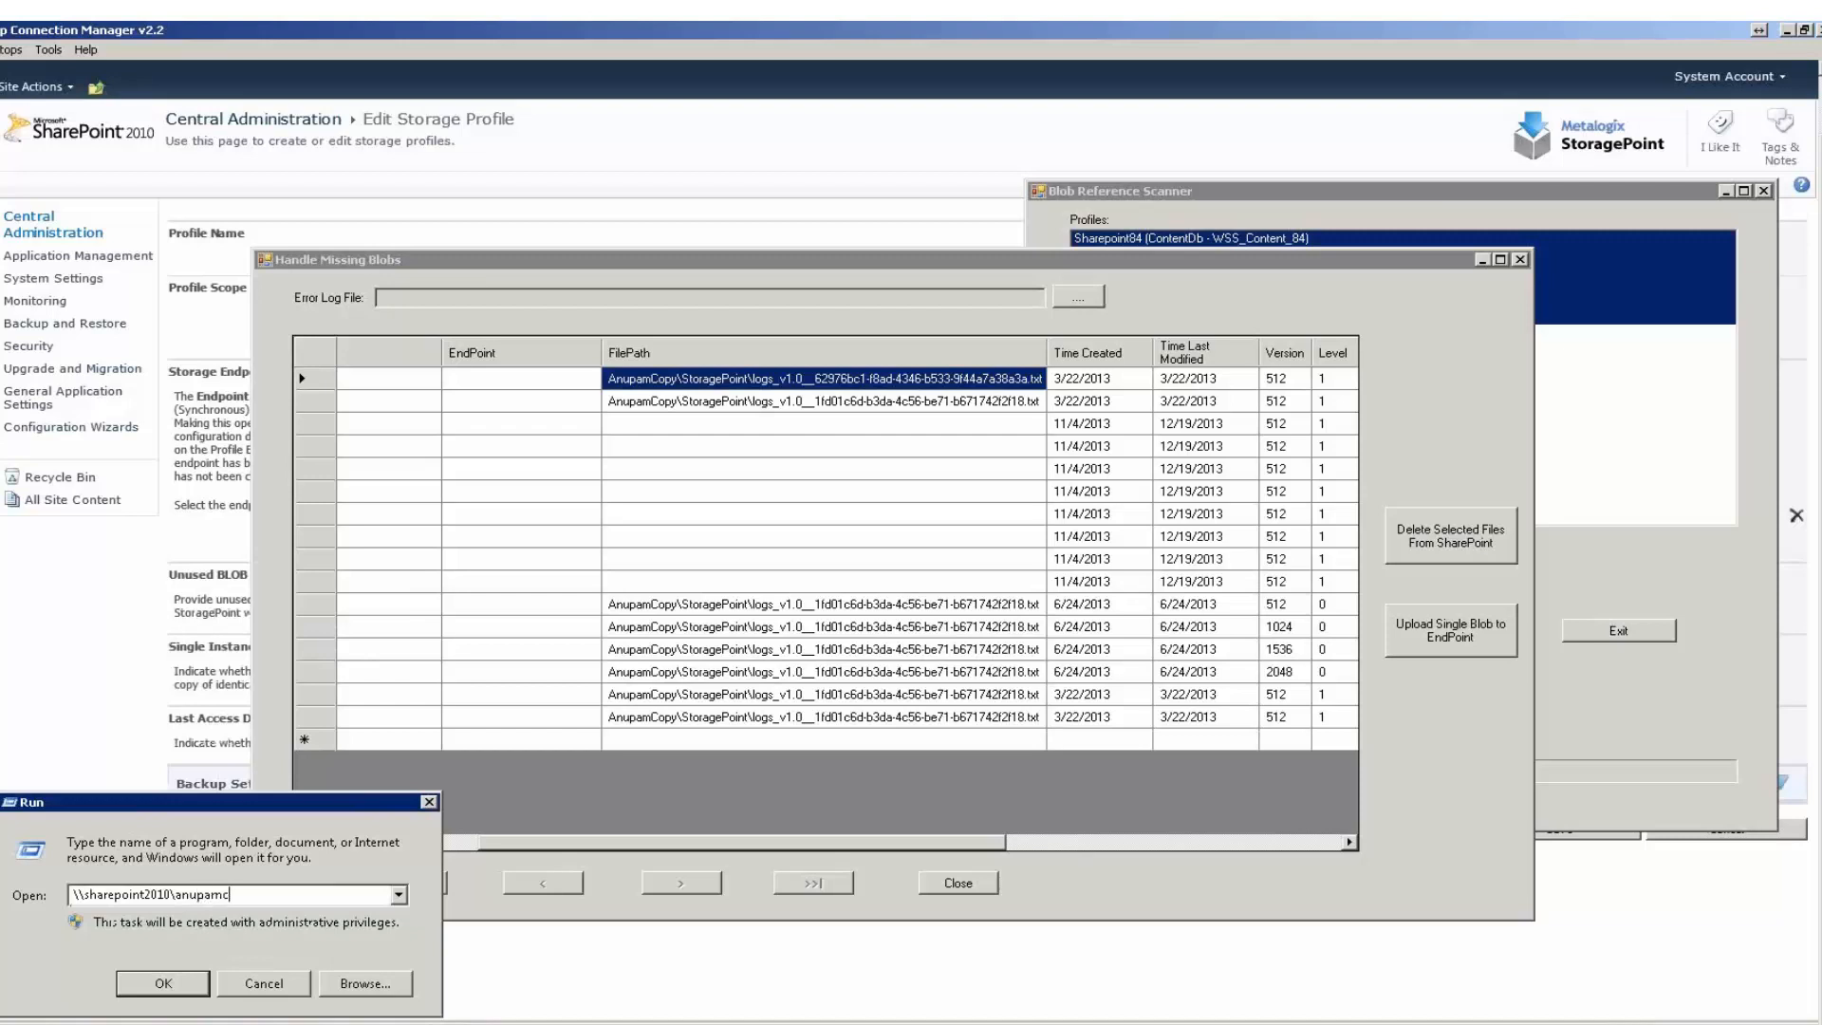
{"action": "type", "text": "opy"}
{"action": "key", "text": "Return"}
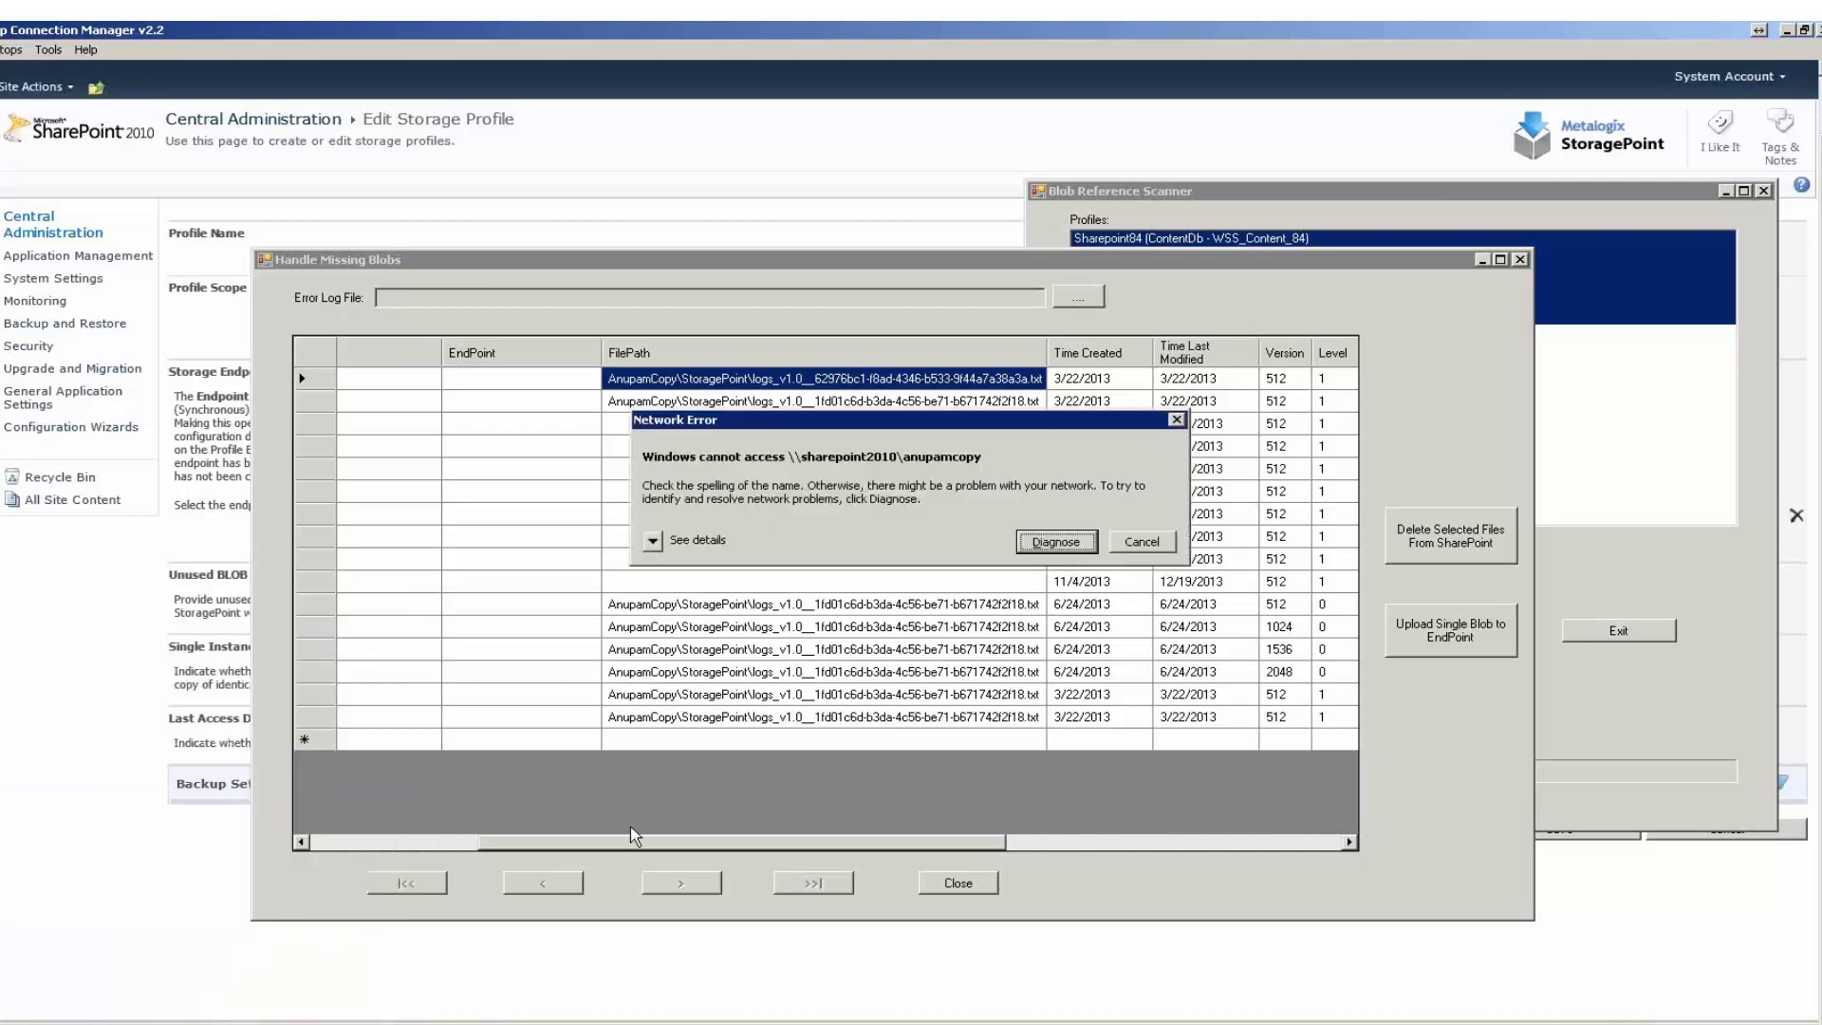
{"action": "left_click", "coordinate": [1144, 541]}
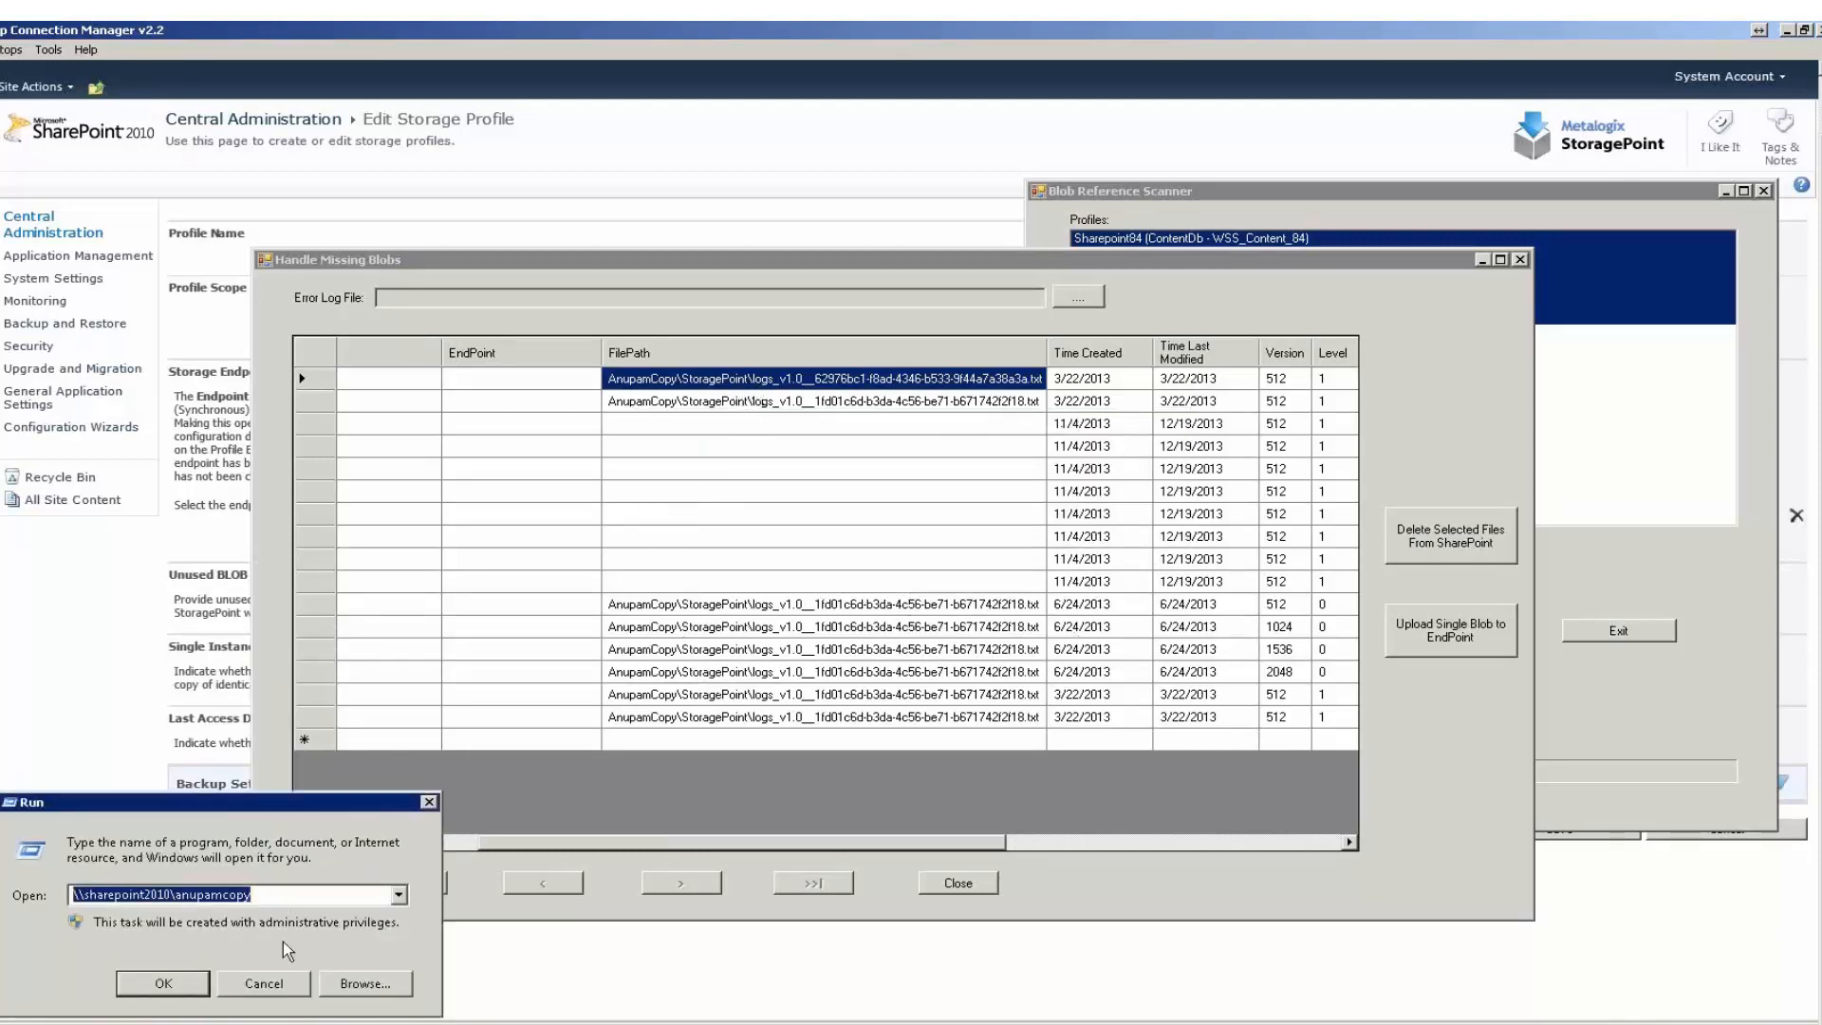
{"action": "left_click", "coordinate": [265, 985]}
Bring up the Local Disk (C:) folder window, move it aside, and check the version 1024 file path in the missing blobs list.
{"action": "left_click", "coordinate": [210, 1024]}
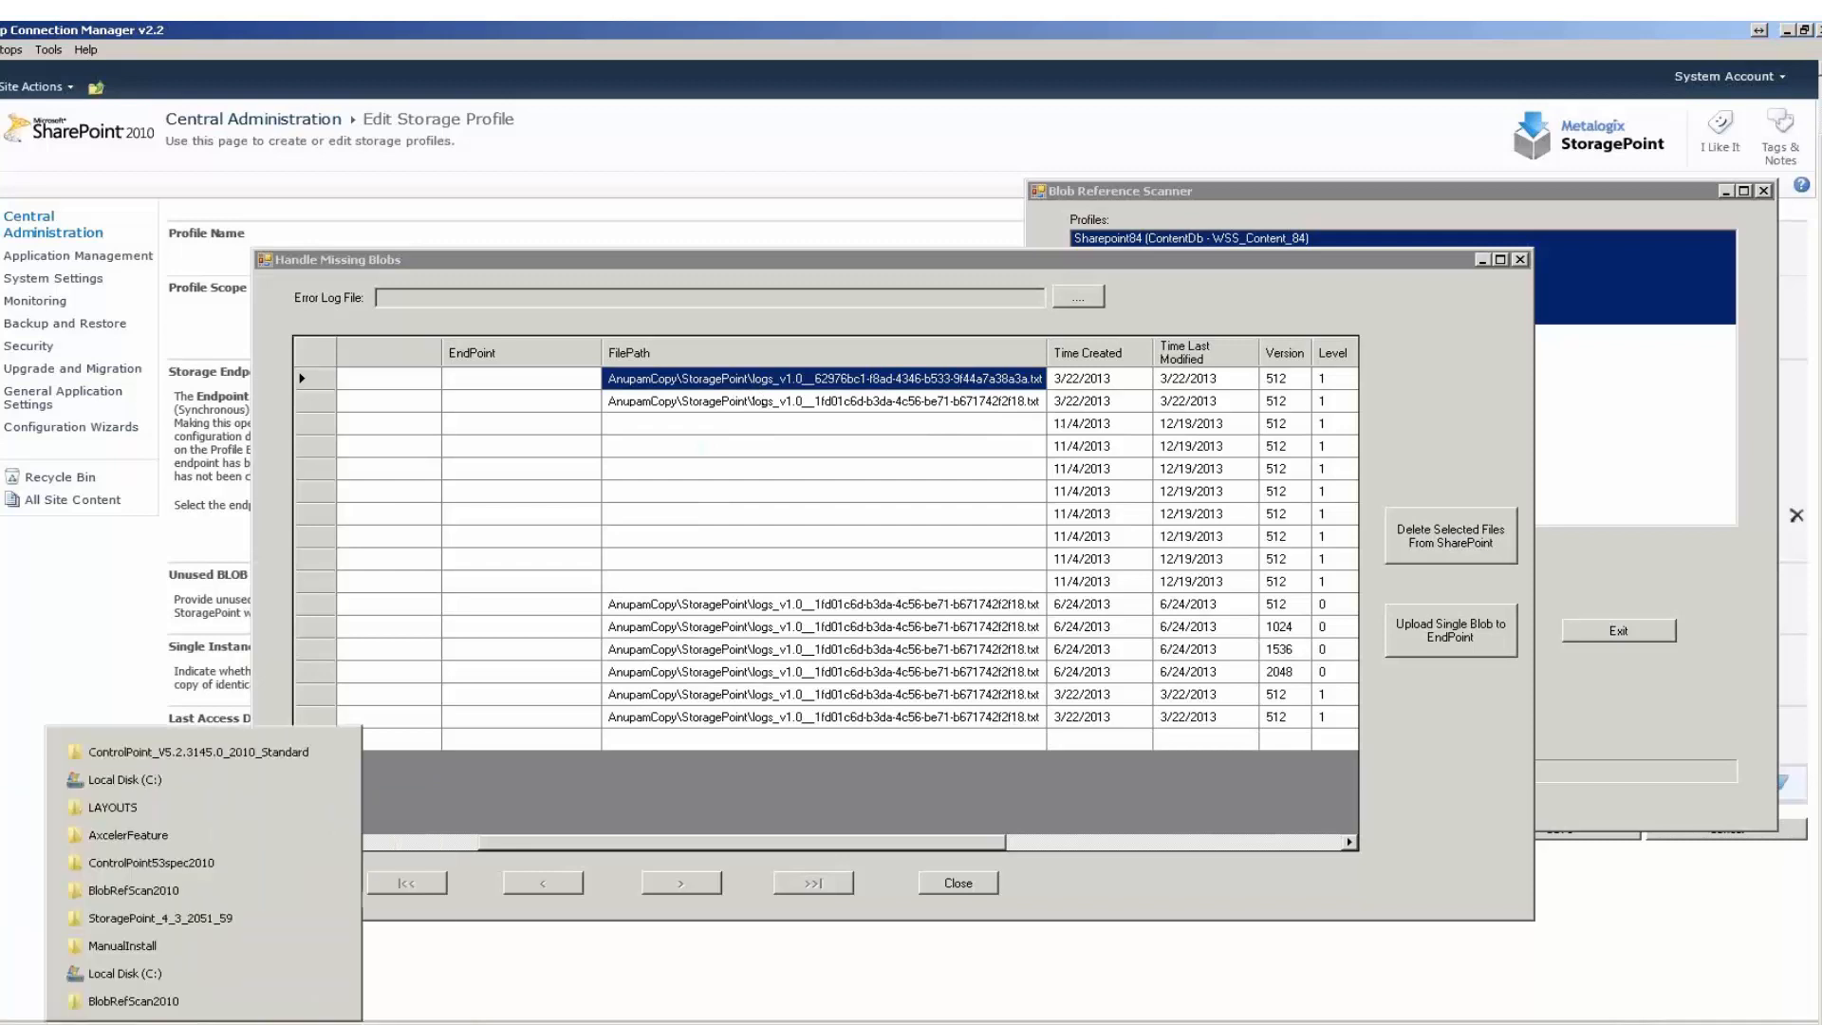
{"action": "left_click", "coordinate": [155, 977]}
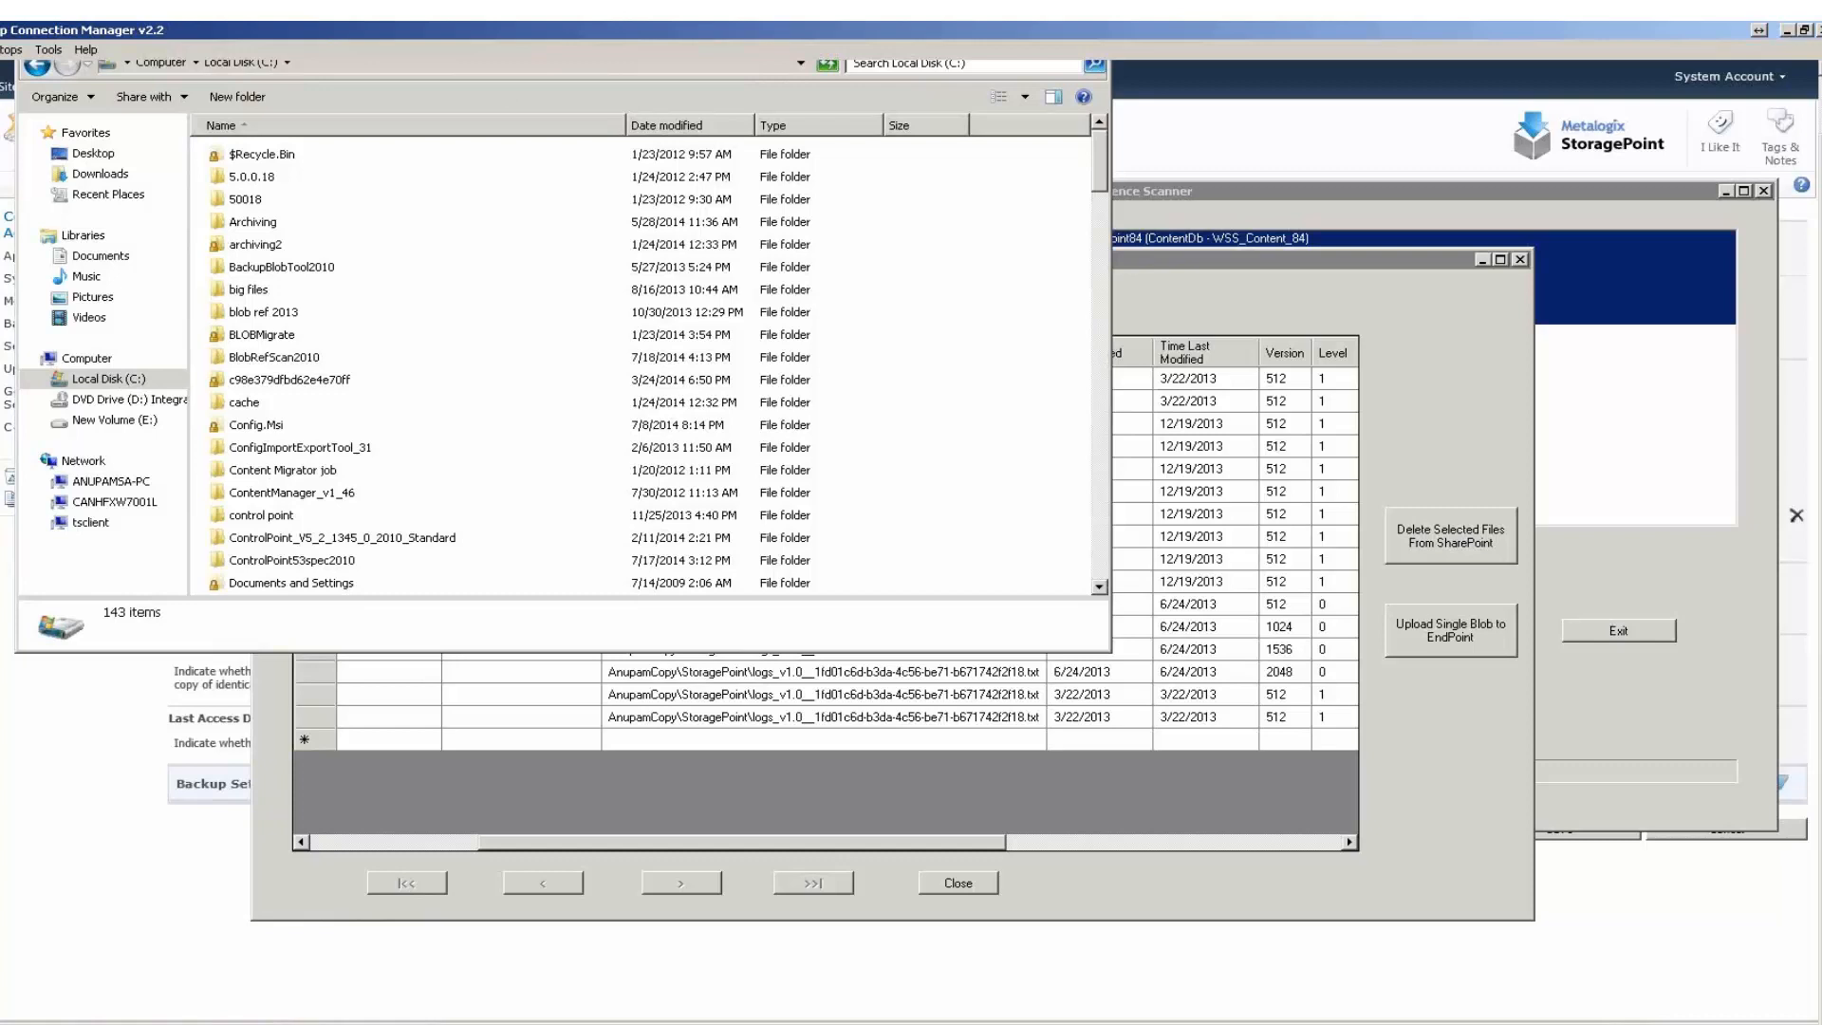
{"action": "left_click_drag", "start_coordinate": [1820, 148], "coordinate": [1821, 86]}
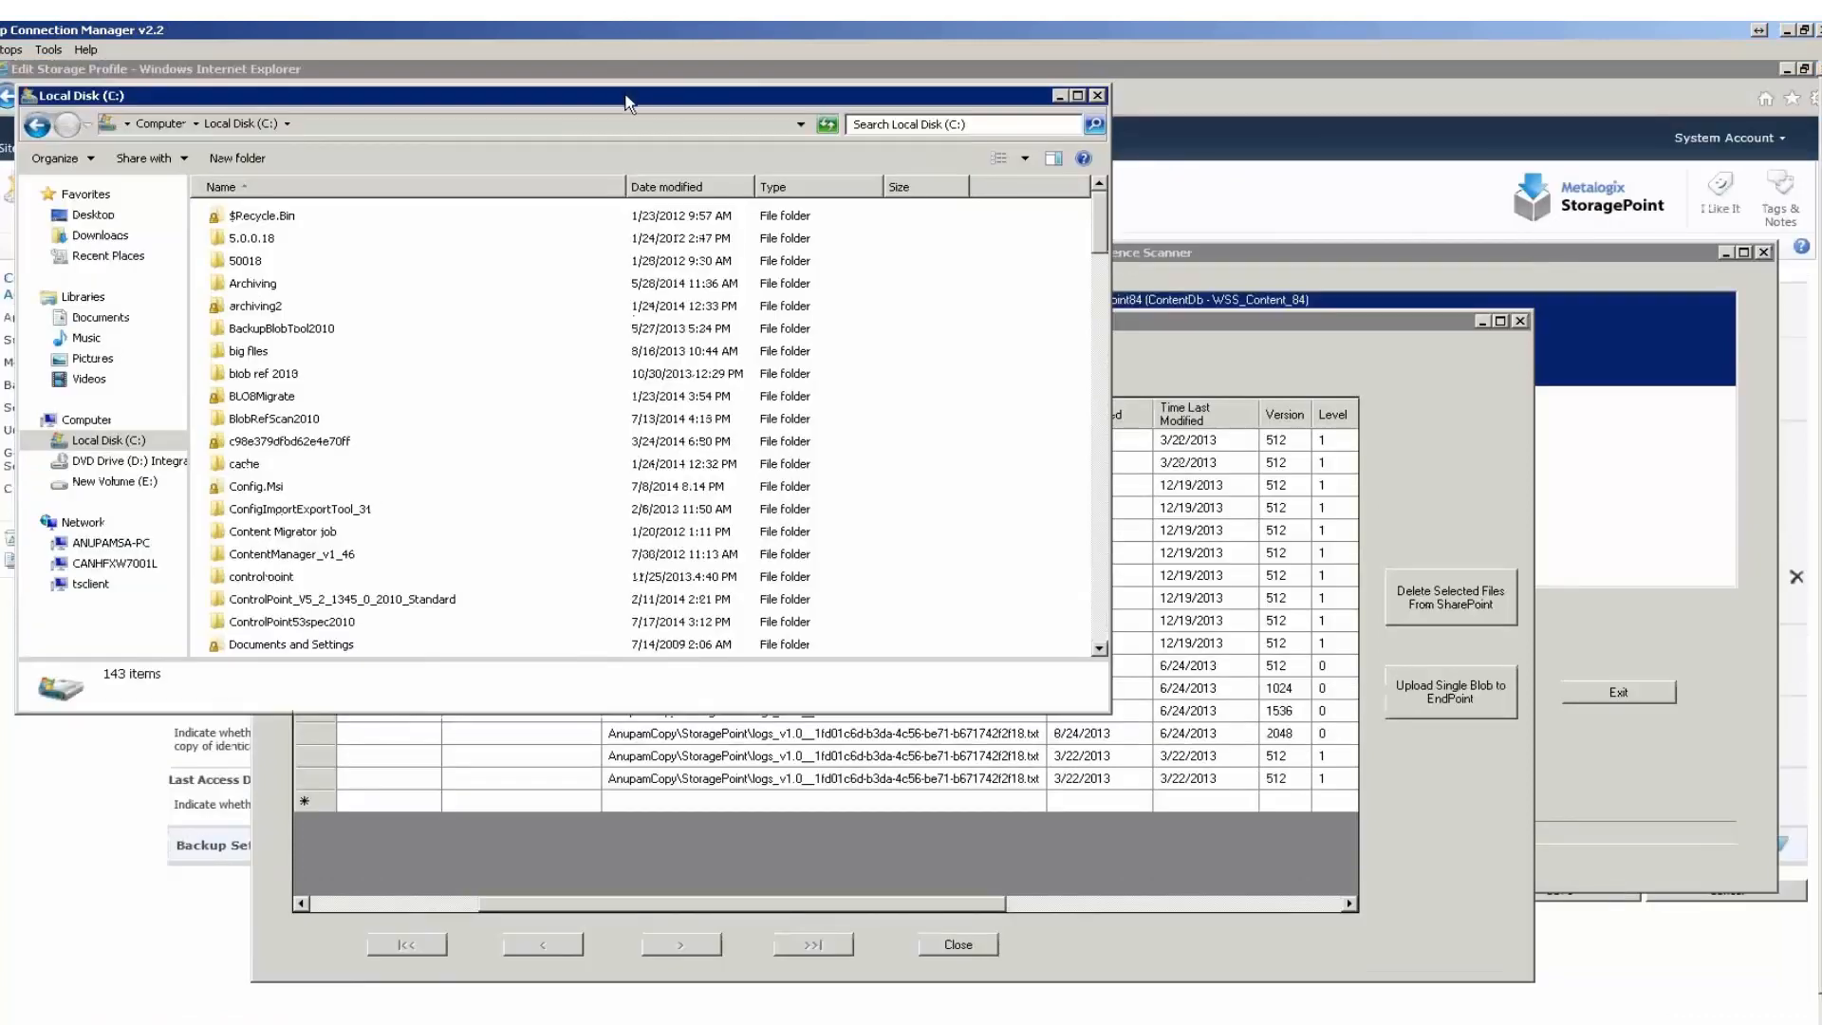
{"action": "left_click_drag", "start_coordinate": [628, 99], "coordinate": [1183, 233]}
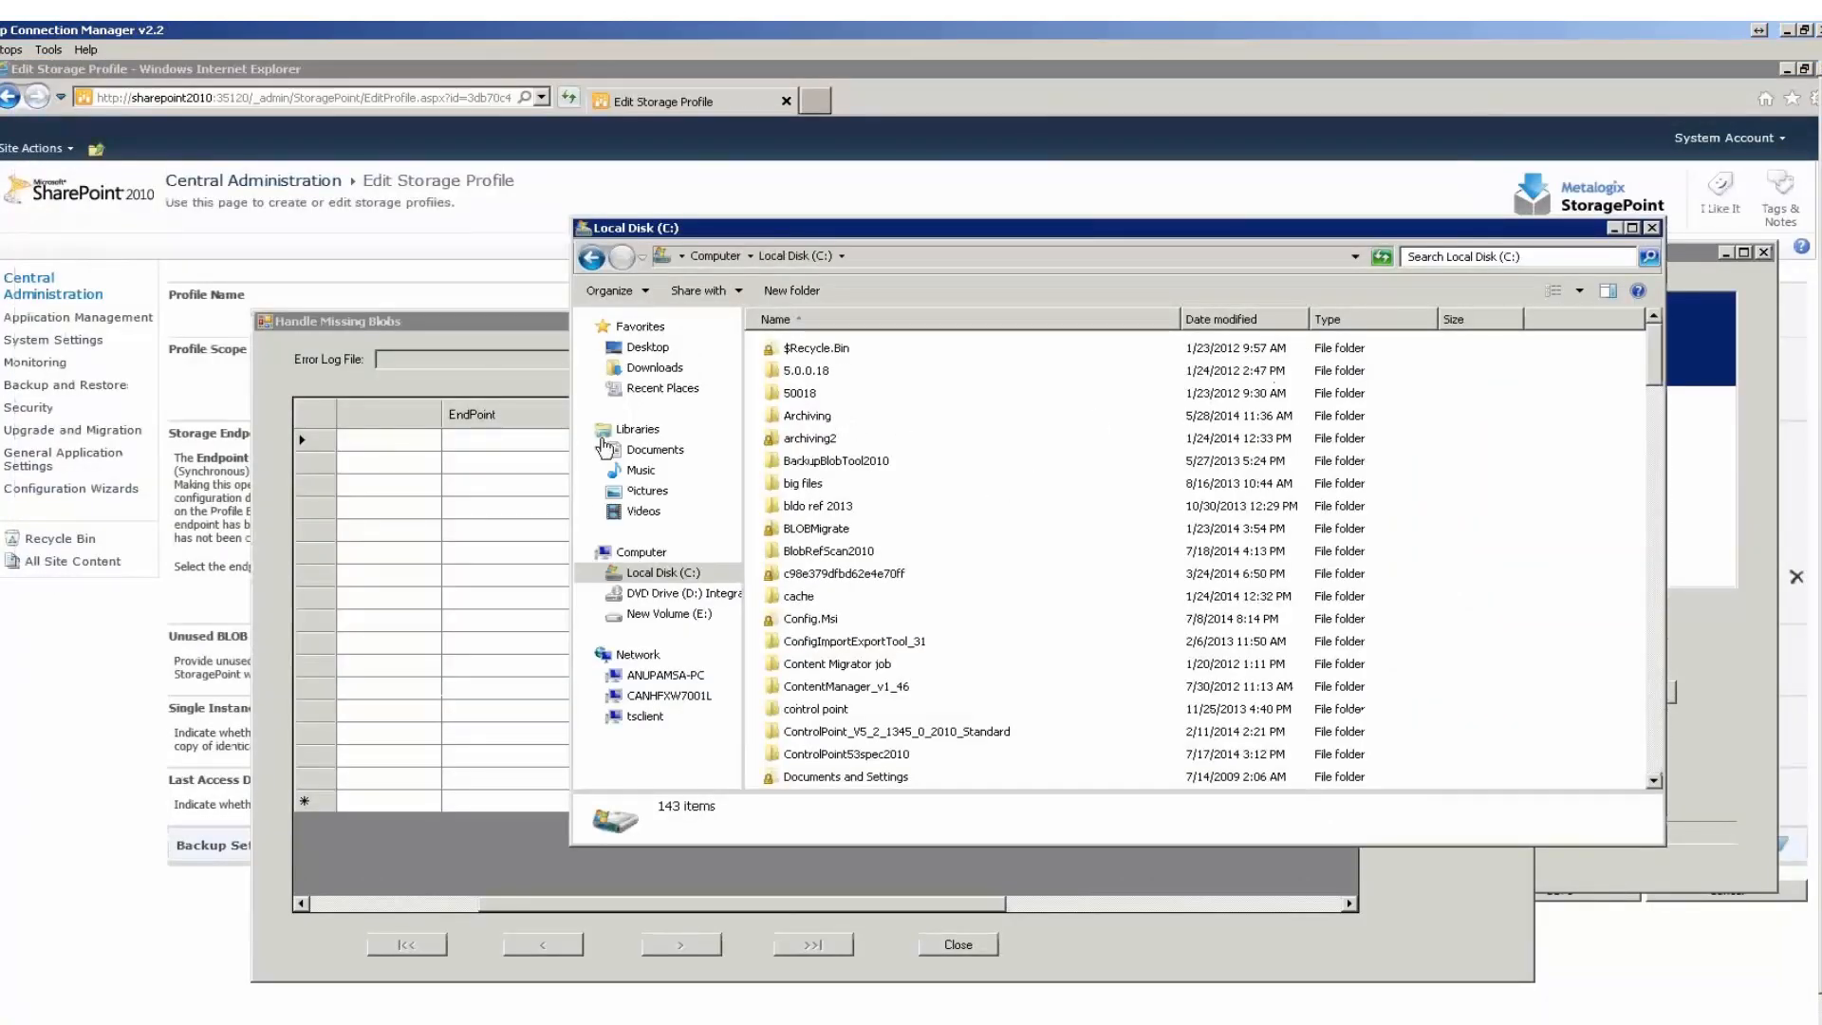
{"action": "left_click", "coordinate": [503, 491]}
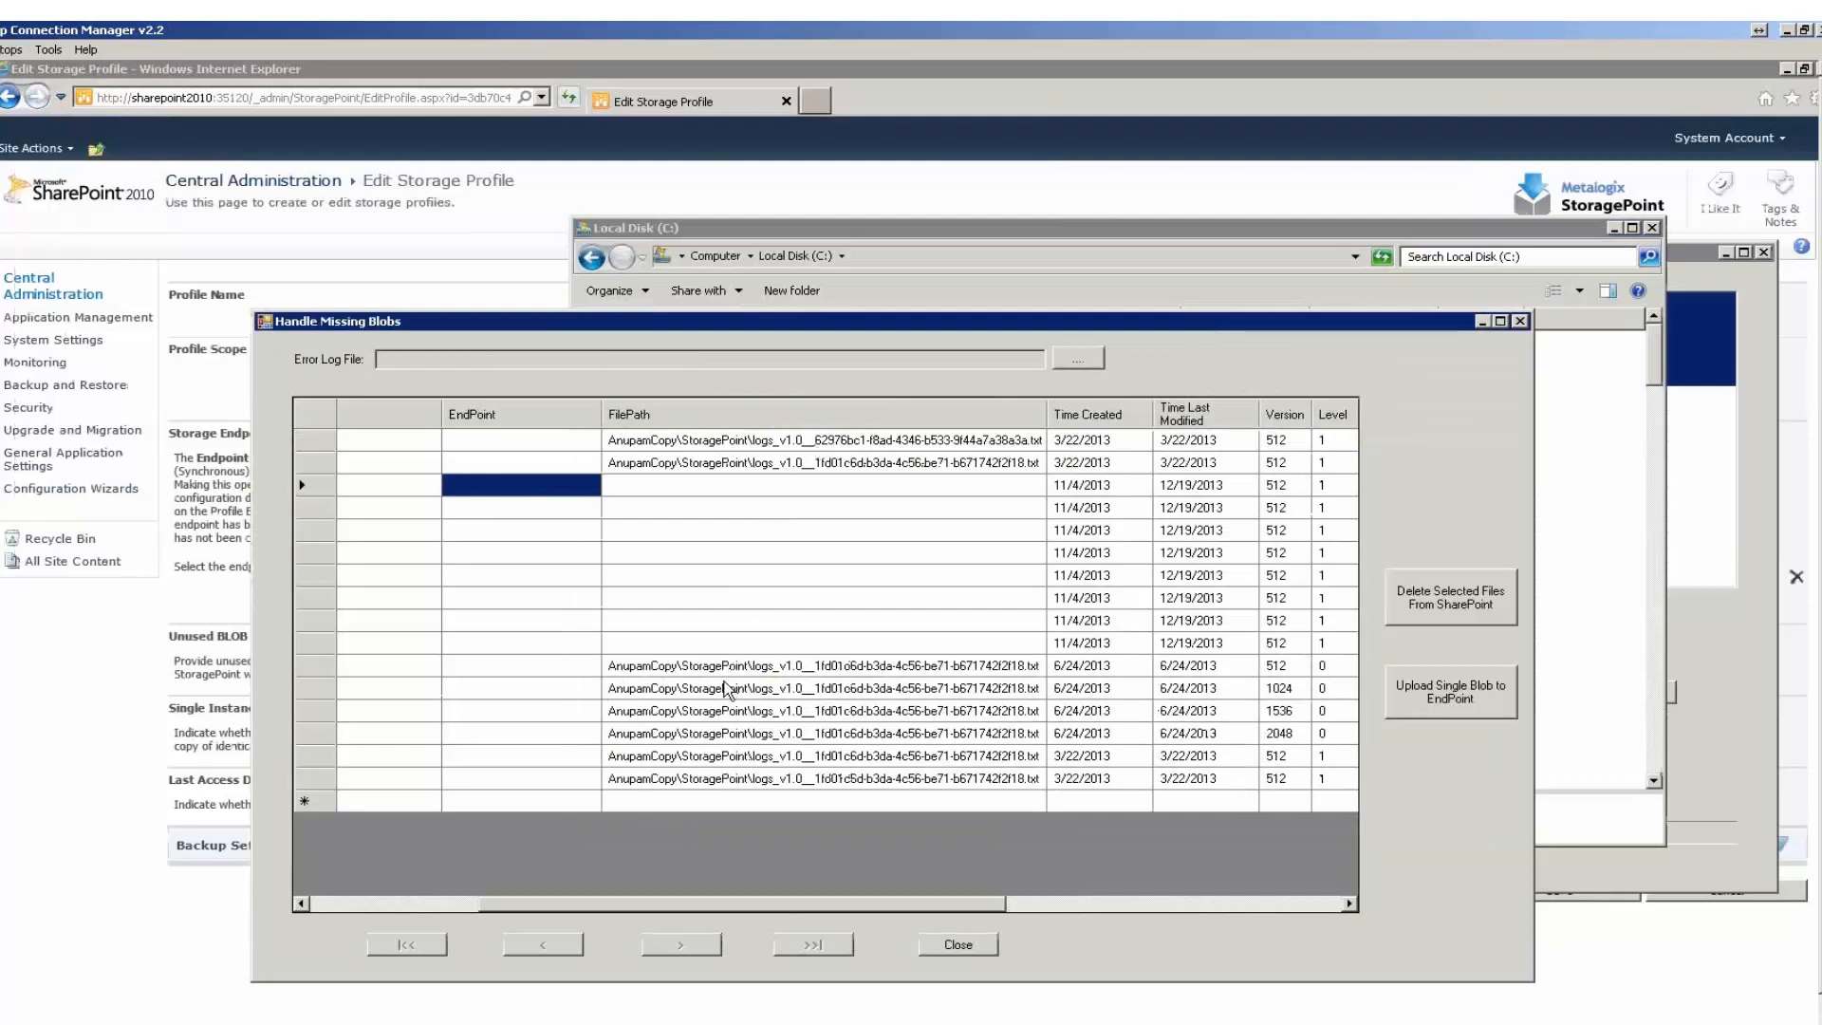
{"action": "left_click", "coordinate": [763, 696]}
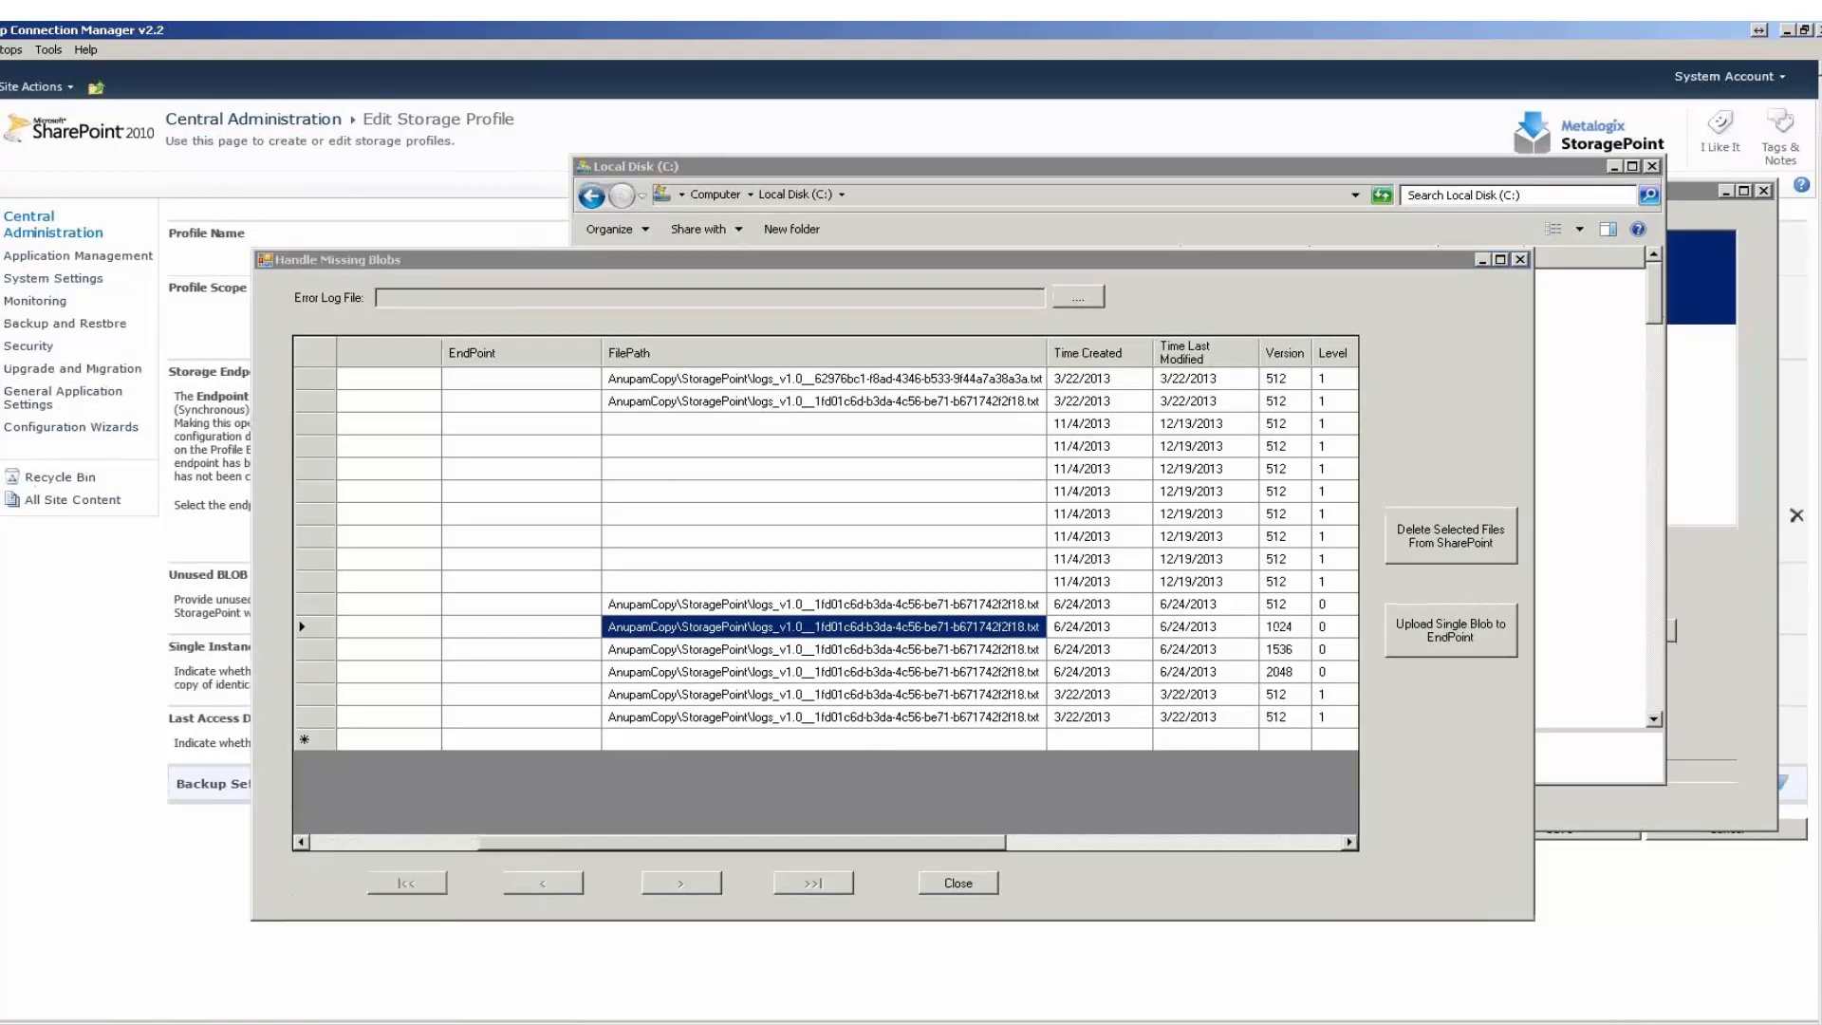
Open BlobScan_20140213_103056.log from the BlobRefScan2010 folder in Notepad and examine its scan errors.
{"action": "mouse_move", "coordinate": [154, 1023]}
{"action": "left_click", "coordinate": [150, 982]}
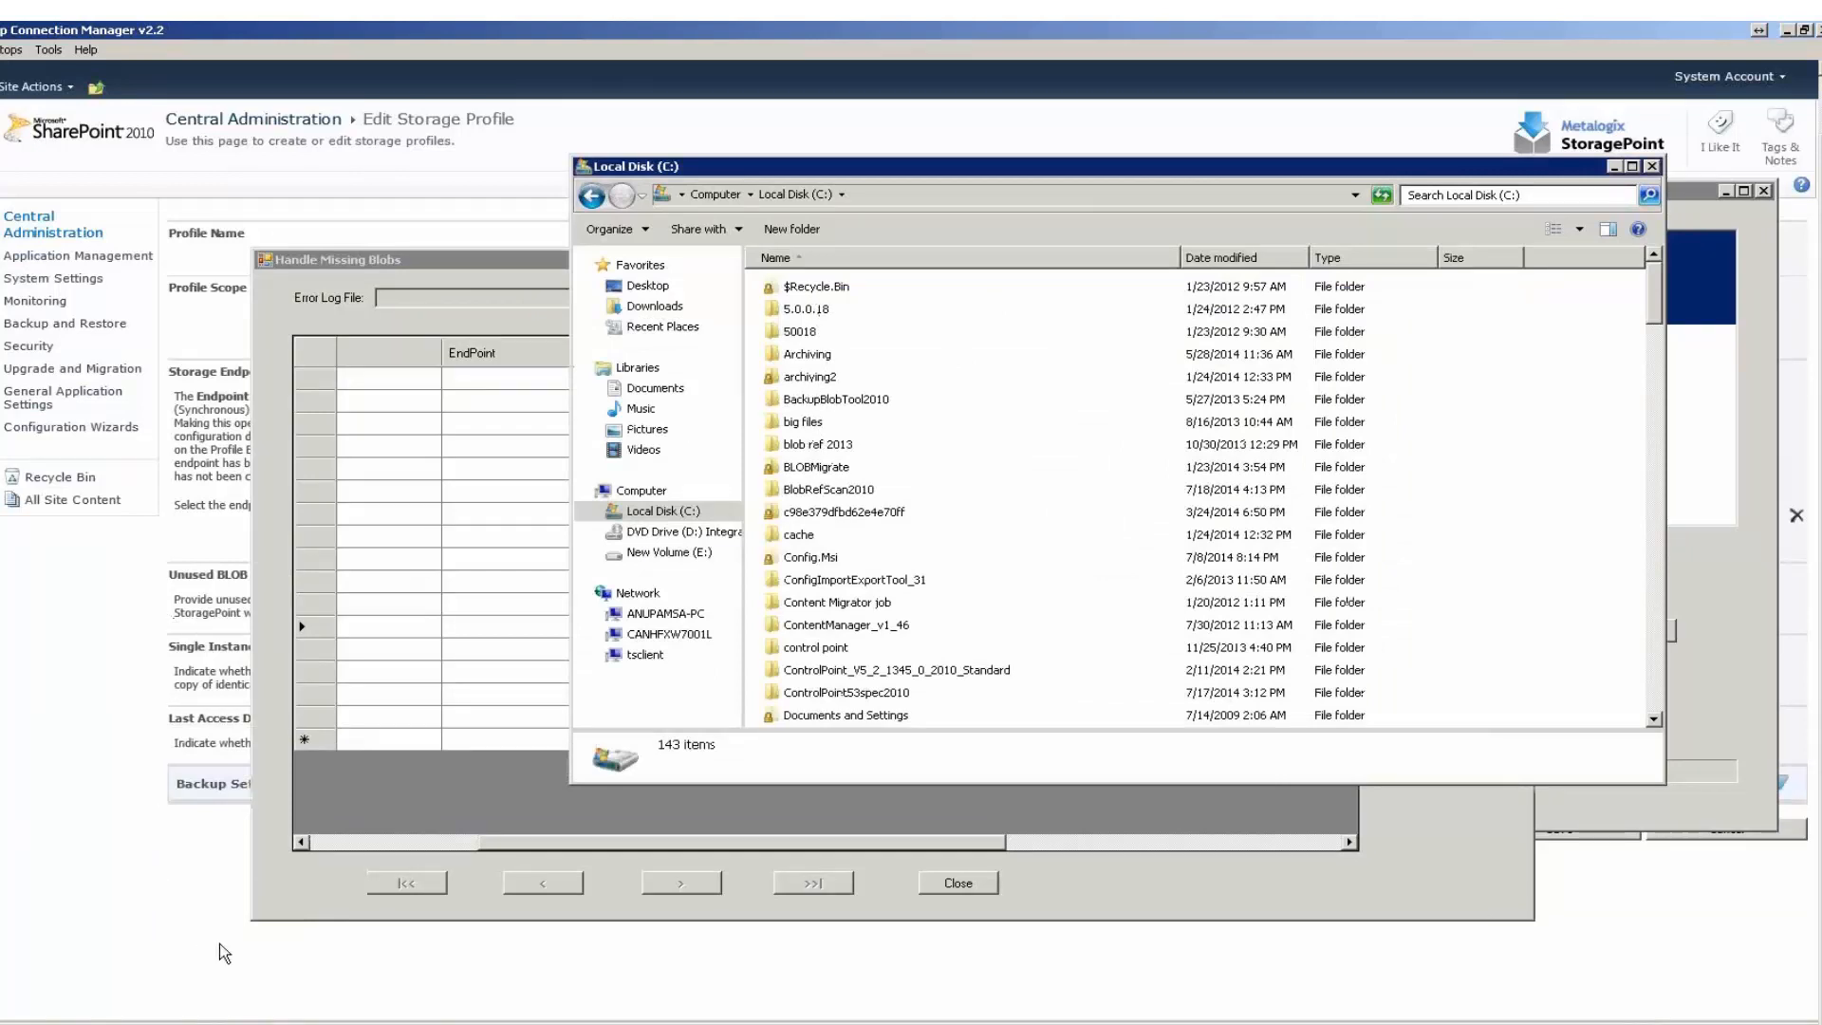
{"action": "left_click", "coordinate": [218, 1023]}
{"action": "left_click", "coordinate": [203, 1024]}
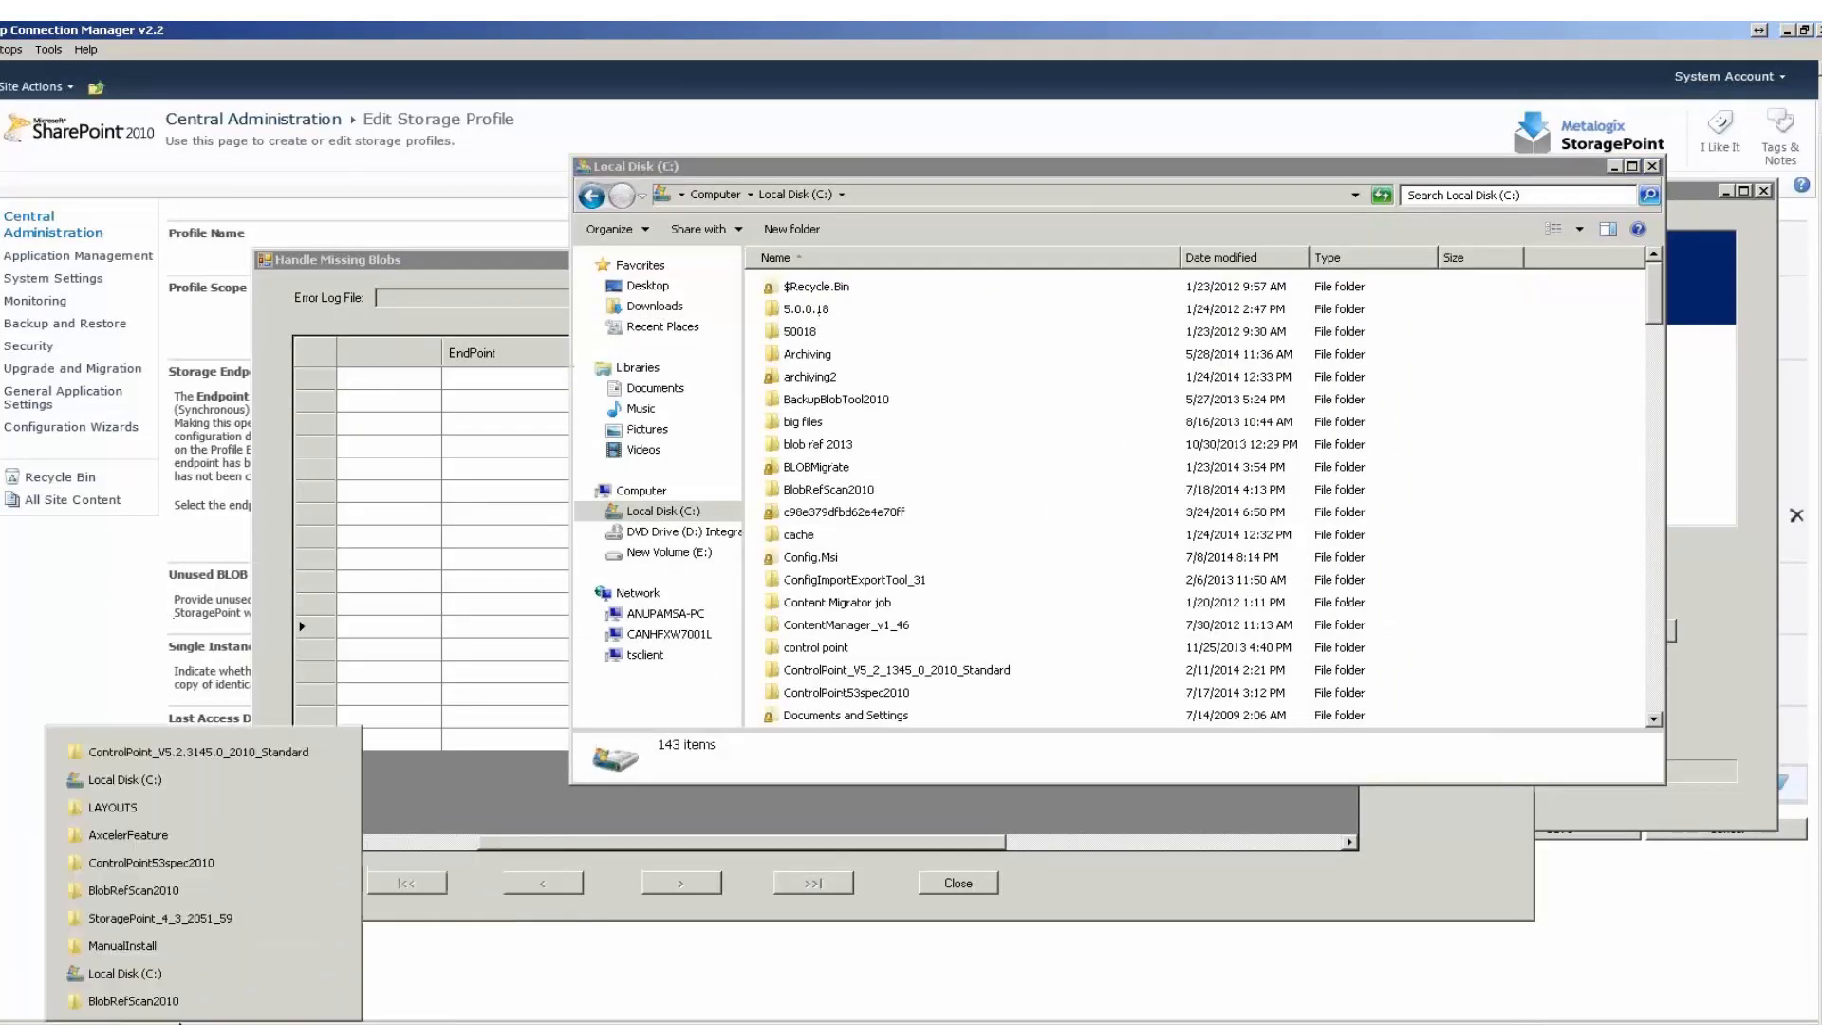
{"action": "left_click", "coordinate": [124, 1002]}
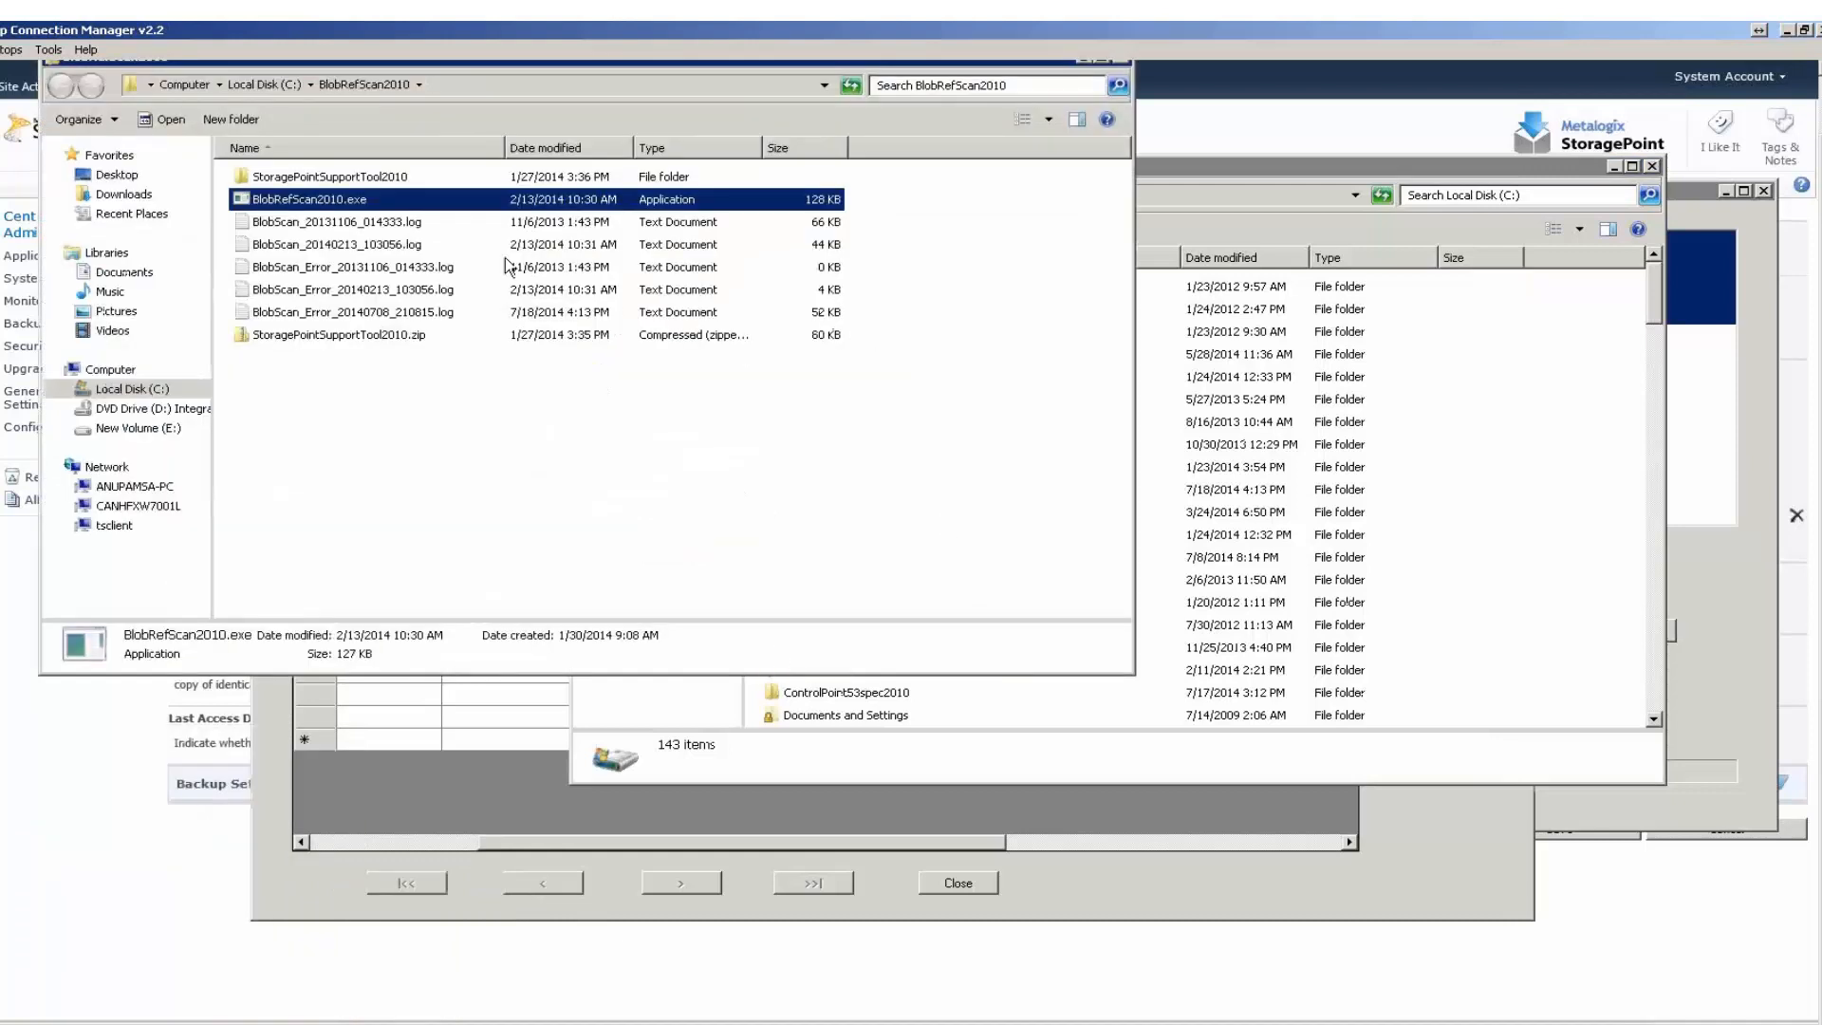
{"action": "left_click", "coordinate": [443, 290]}
{"action": "double_click", "coordinate": [414, 248]}
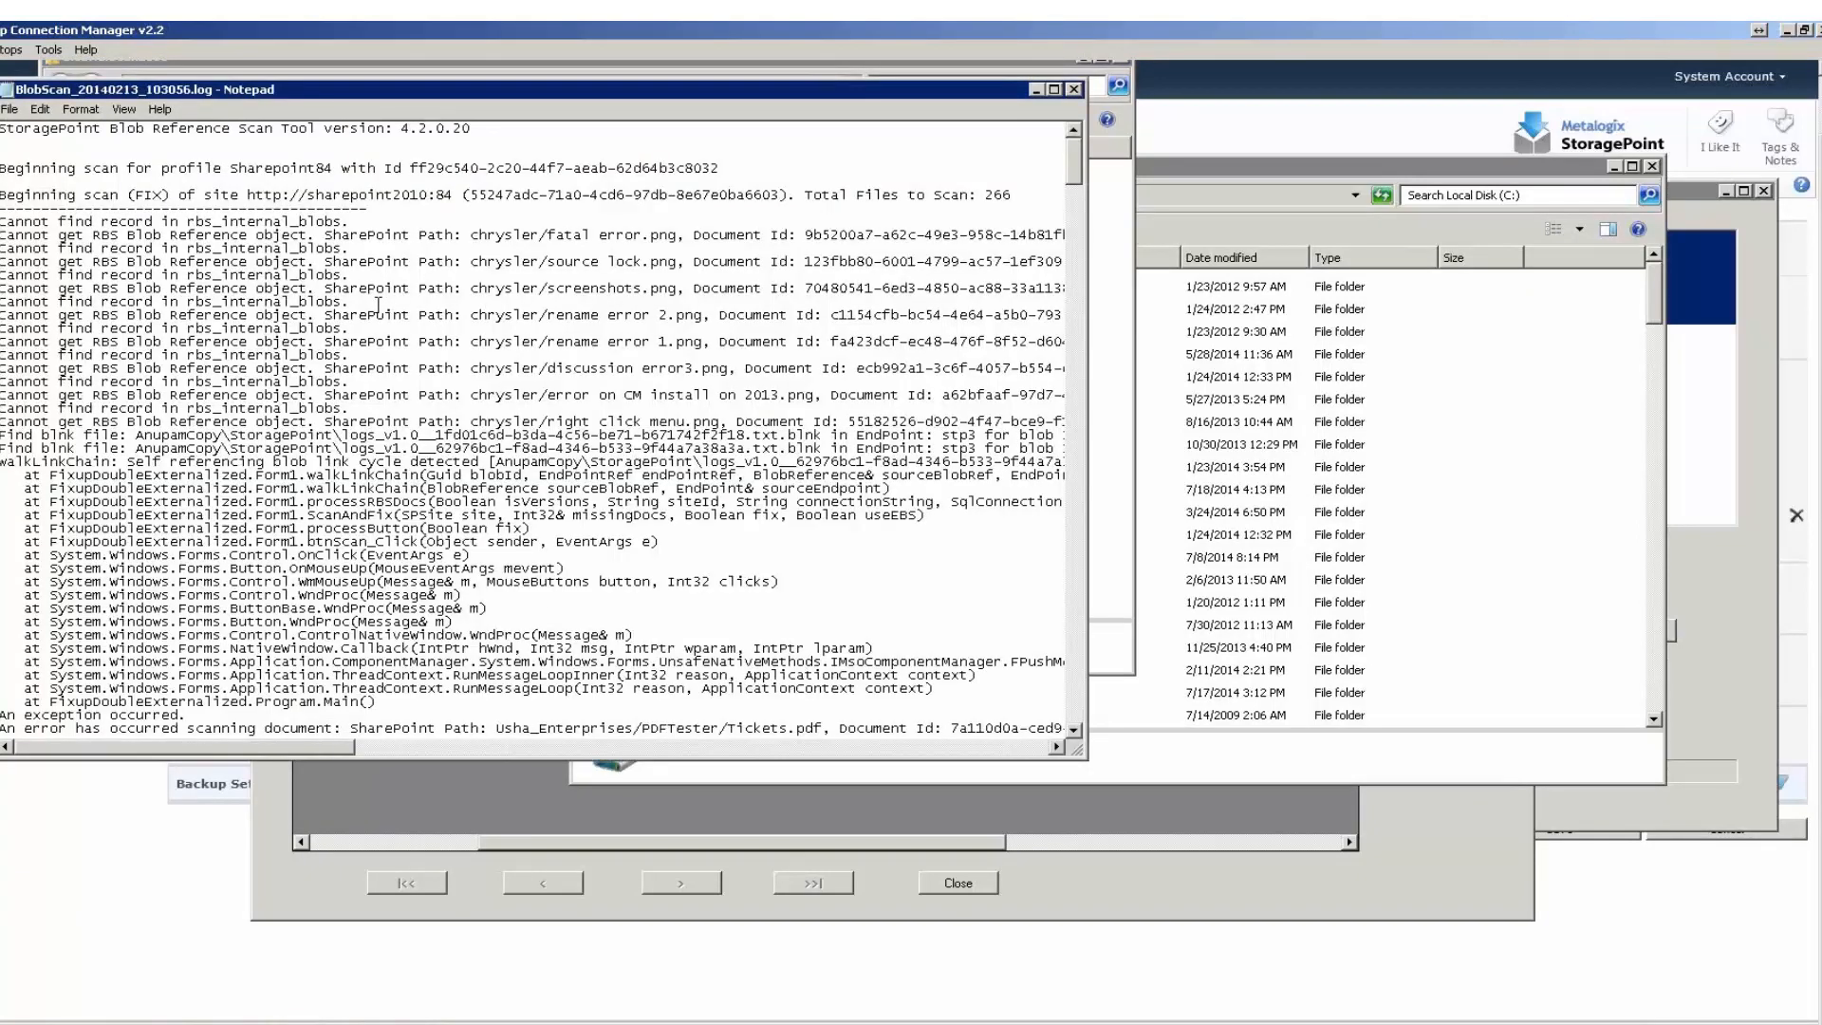
{"action": "scroll", "coordinate": [378, 304], "scroll_direction": "down", "scroll_amount": 1}
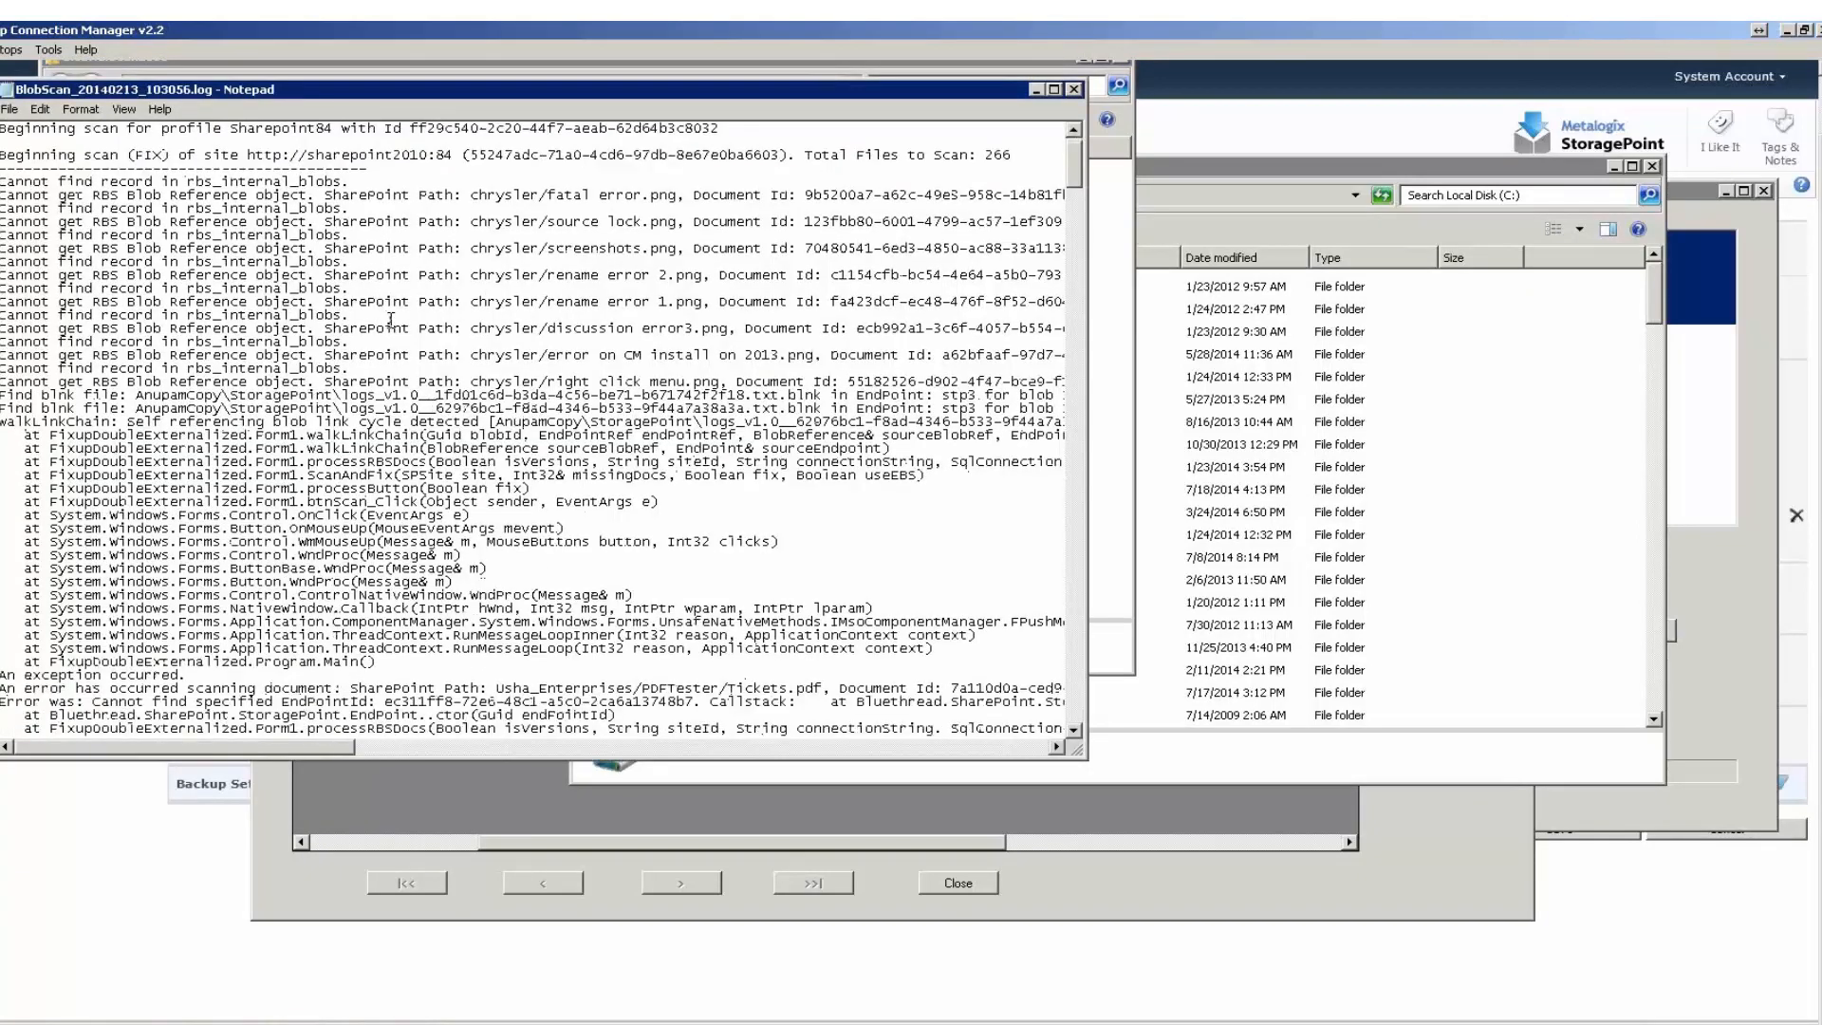
Examine the record, blob link cycle and endpoint errors logged in BlobScan_20140213_103056.log.
{"action": "scroll", "coordinate": [425, 344], "scroll_direction": "down", "scroll_amount": 4}
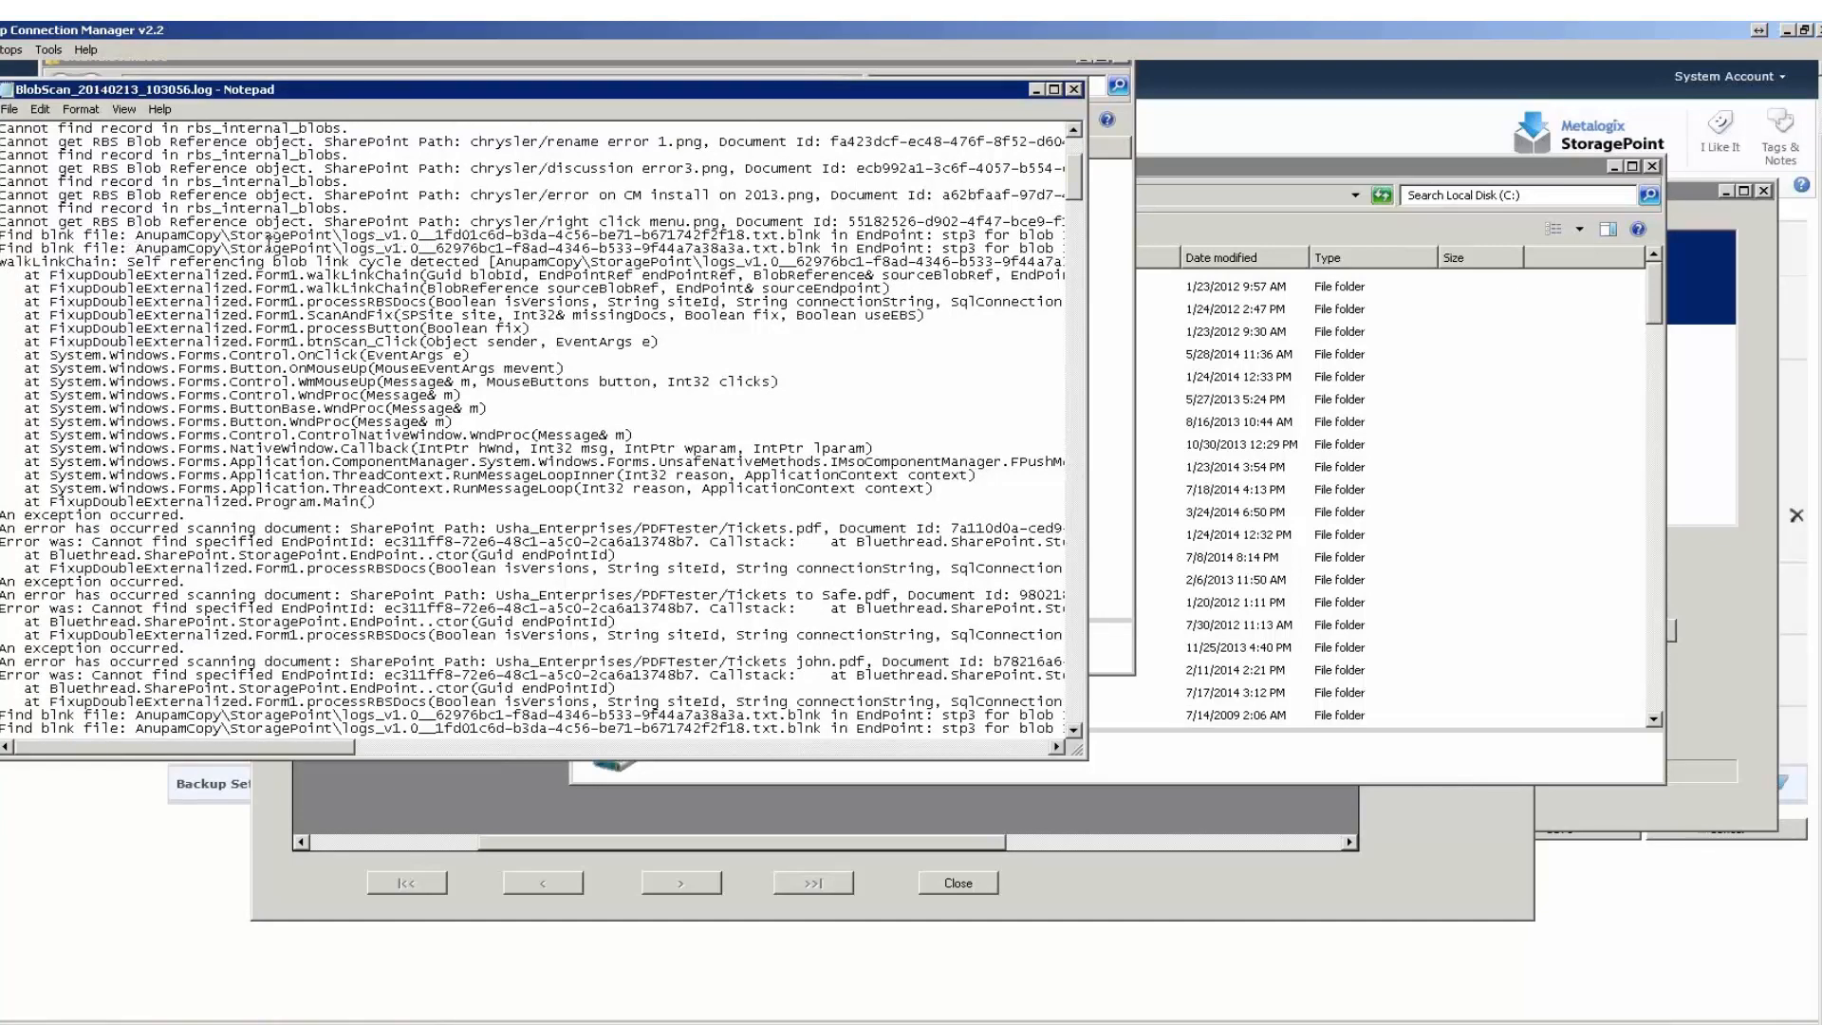
{"action": "scroll", "coordinate": [273, 244], "scroll_direction": "up", "scroll_amount": 5}
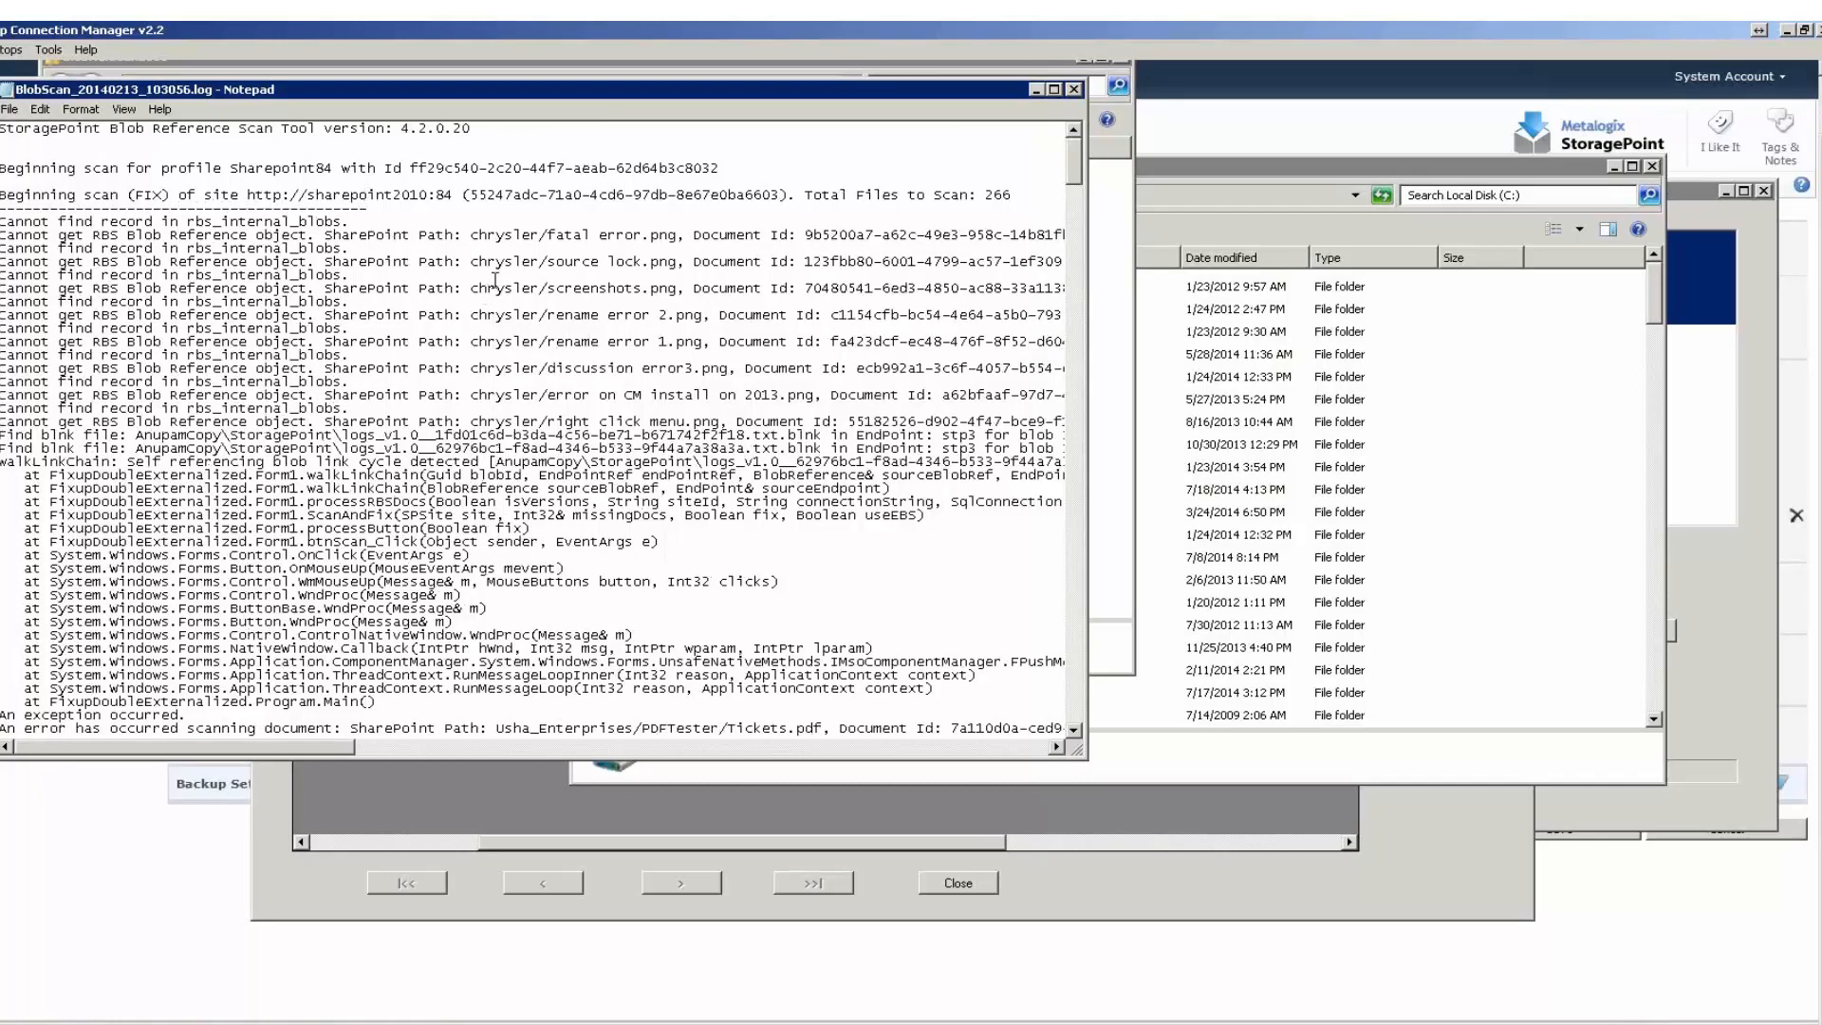
{"action": "scroll", "coordinate": [496, 282], "scroll_direction": "down", "scroll_amount": 6}
{"action": "scroll", "coordinate": [495, 281], "scroll_direction": "down", "scroll_amount": 3}
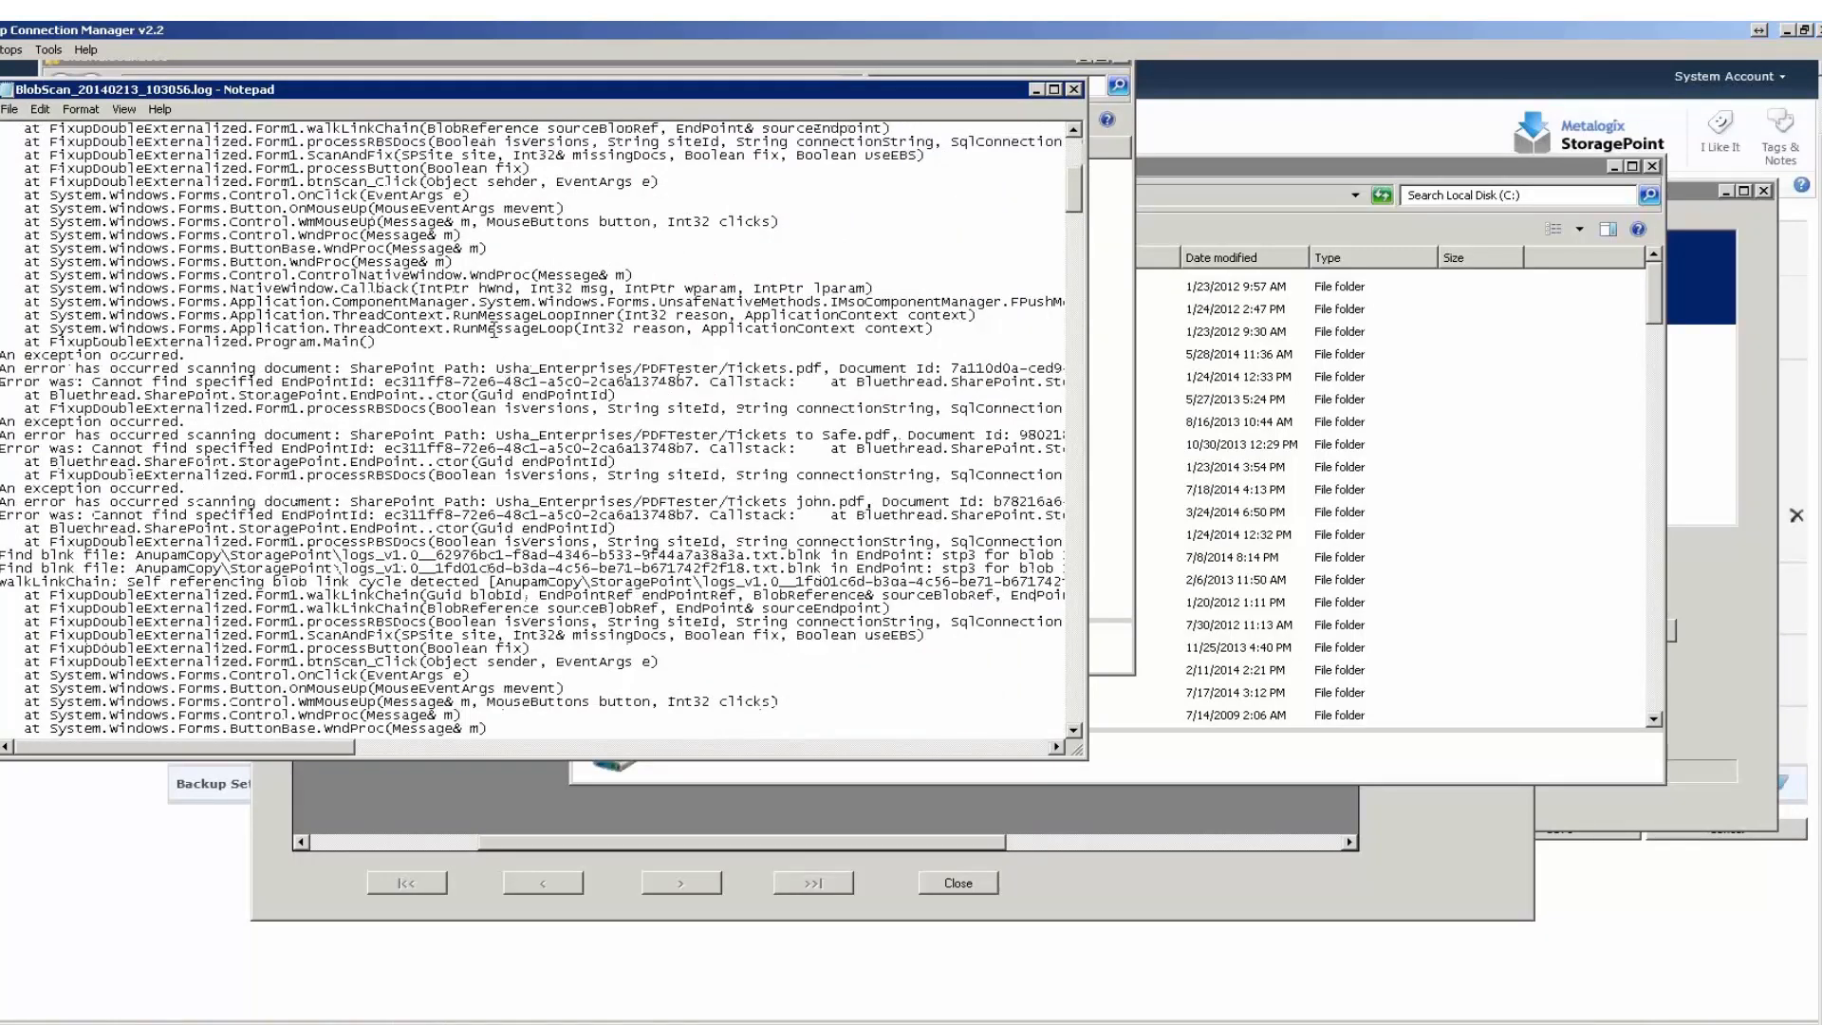
{"action": "scroll", "coordinate": [497, 328], "scroll_direction": "up", "scroll_amount": 7}
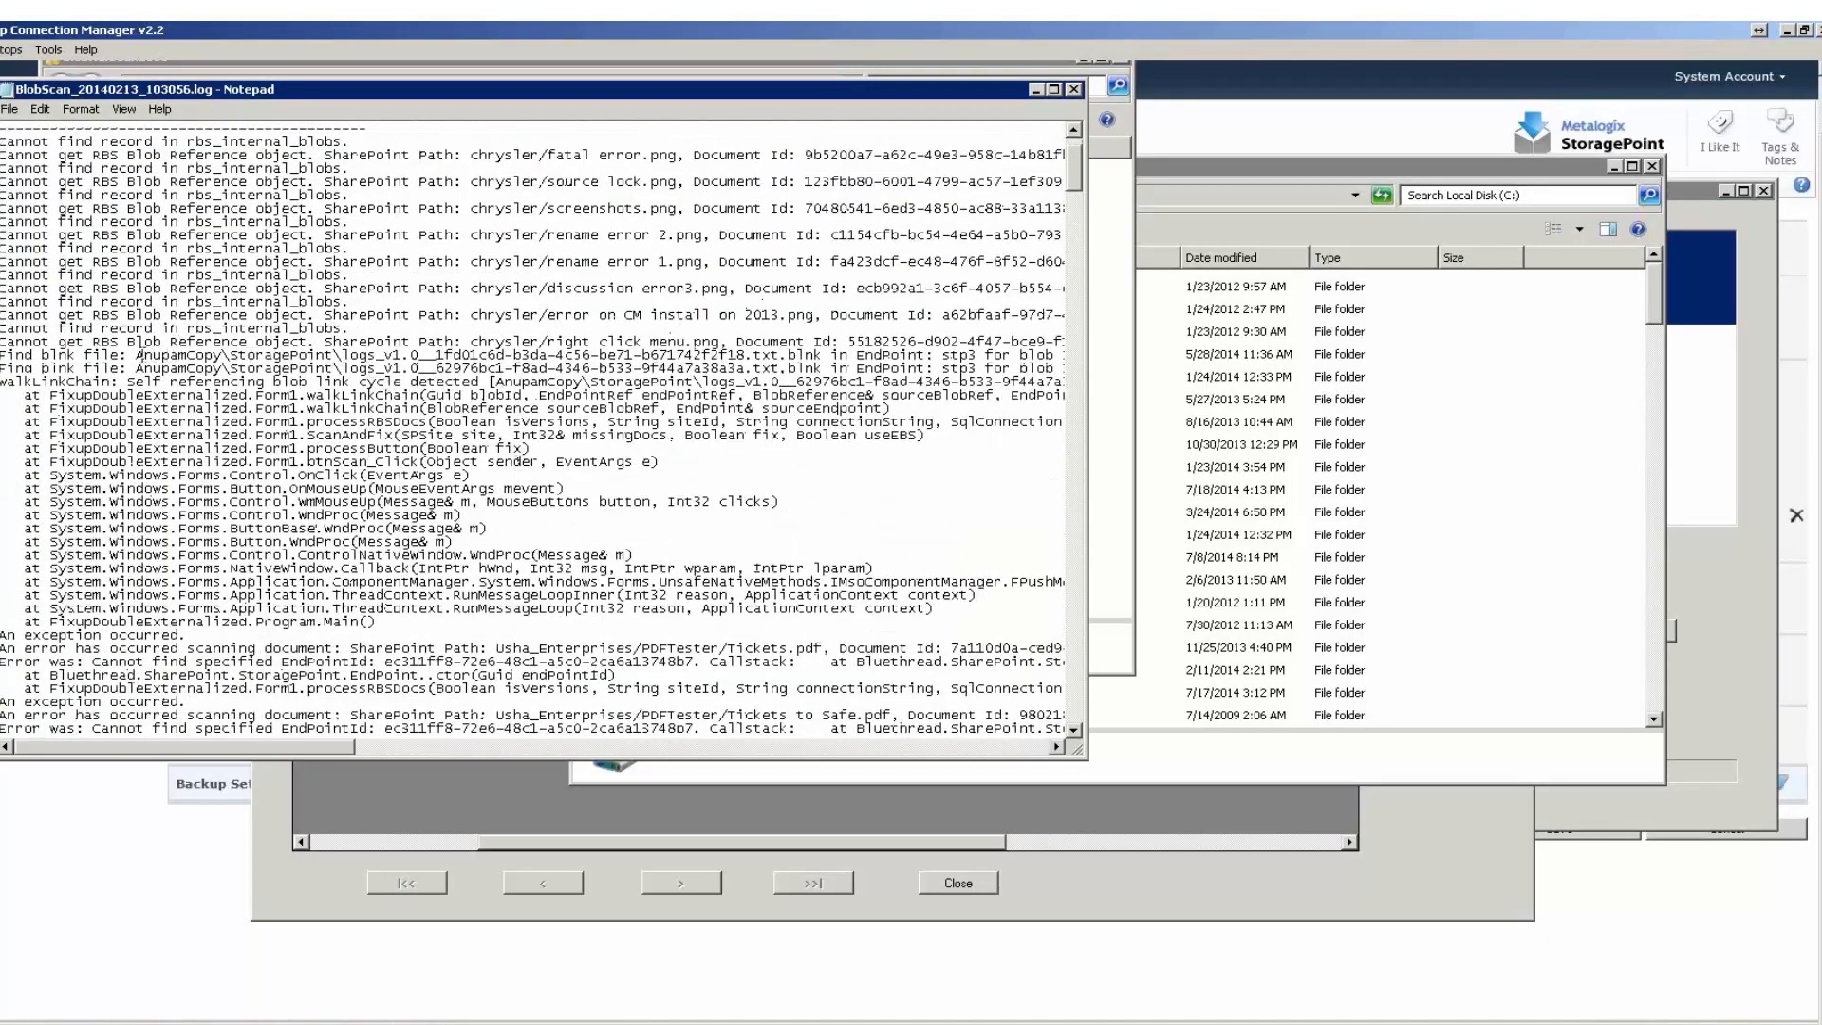
Highlight the top-level folder in the log's first blnk file path and select the EndPoint cell of the version 1024 missing blob.
{"action": "mouse_move", "coordinate": [142, 354]}
{"action": "left_mouse_down"}
{"action": "mouse_move", "coordinate": [227, 358]}
{"action": "mouse_move", "coordinate": [130, 354]}
{"action": "left_mouse_up"}
{"action": "left_click", "coordinate": [899, 832]}
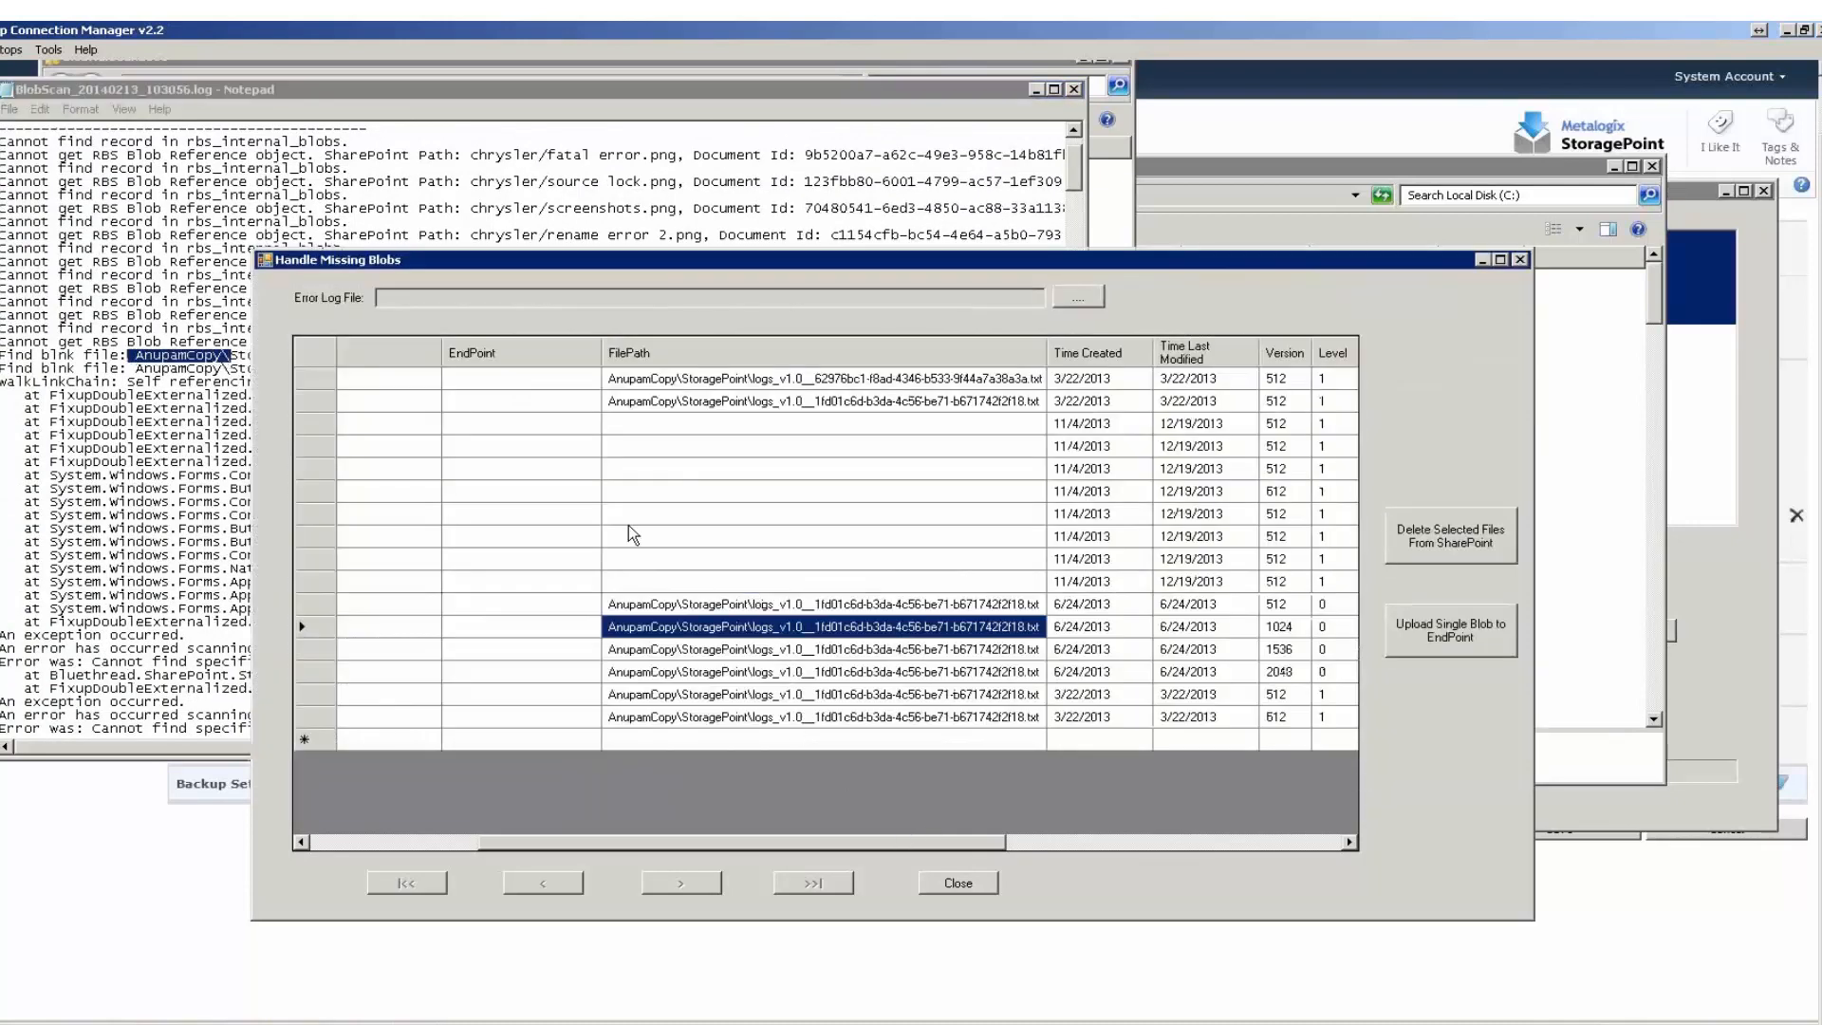
{"action": "left_click", "coordinate": [558, 634]}
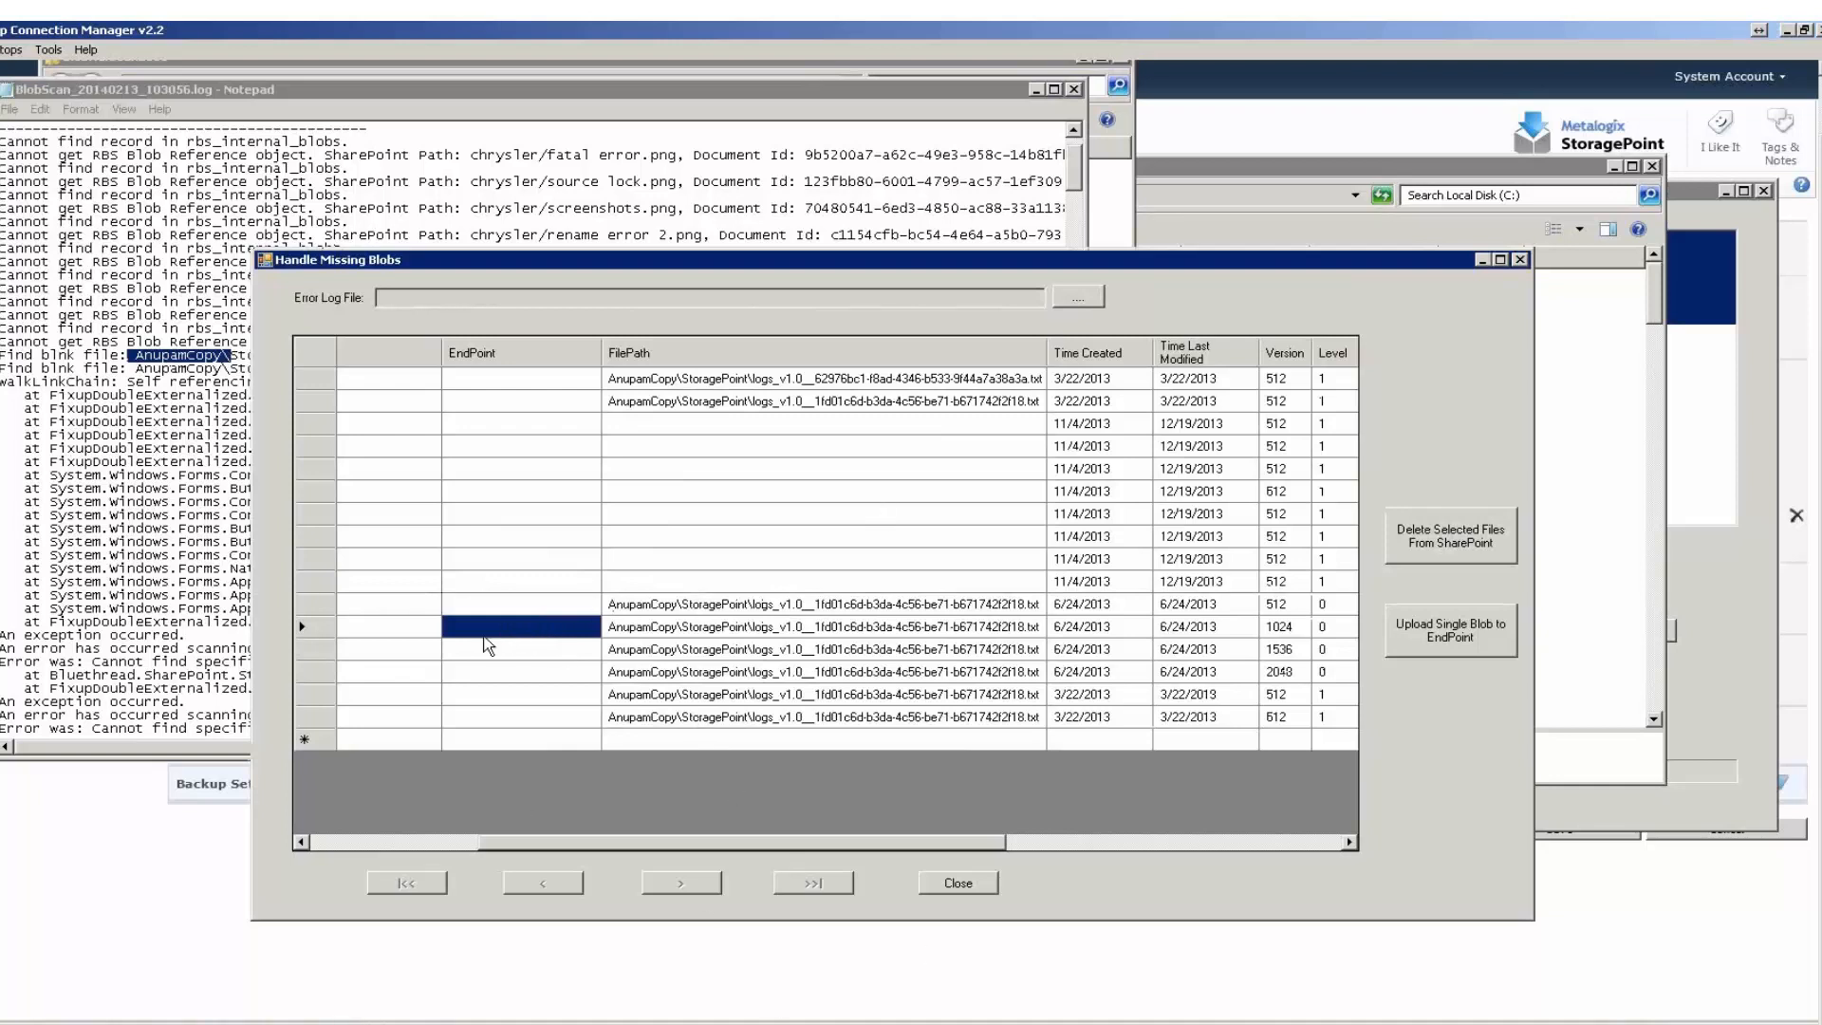
Check the contents and full path of the cache folder on Local Disk (C:), and return to the drive's root.
{"action": "left_click", "coordinate": [204, 1023]}
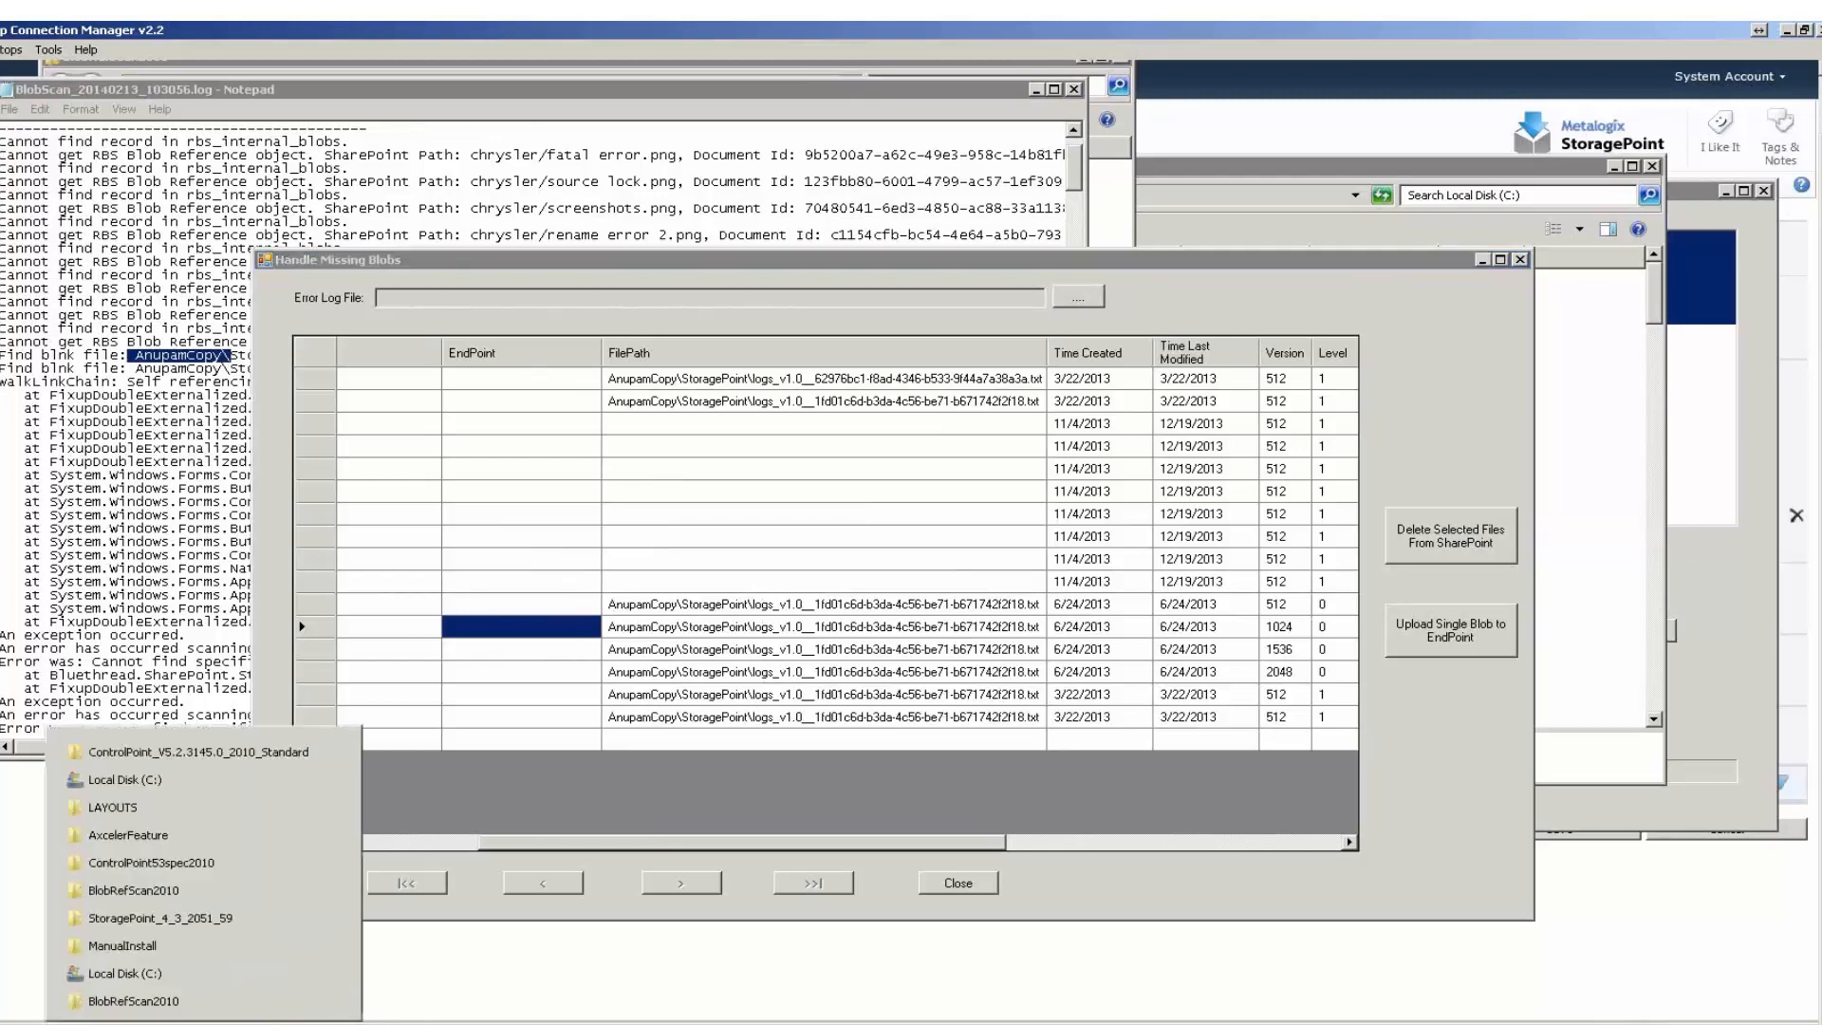
{"action": "left_click", "coordinate": [124, 974]}
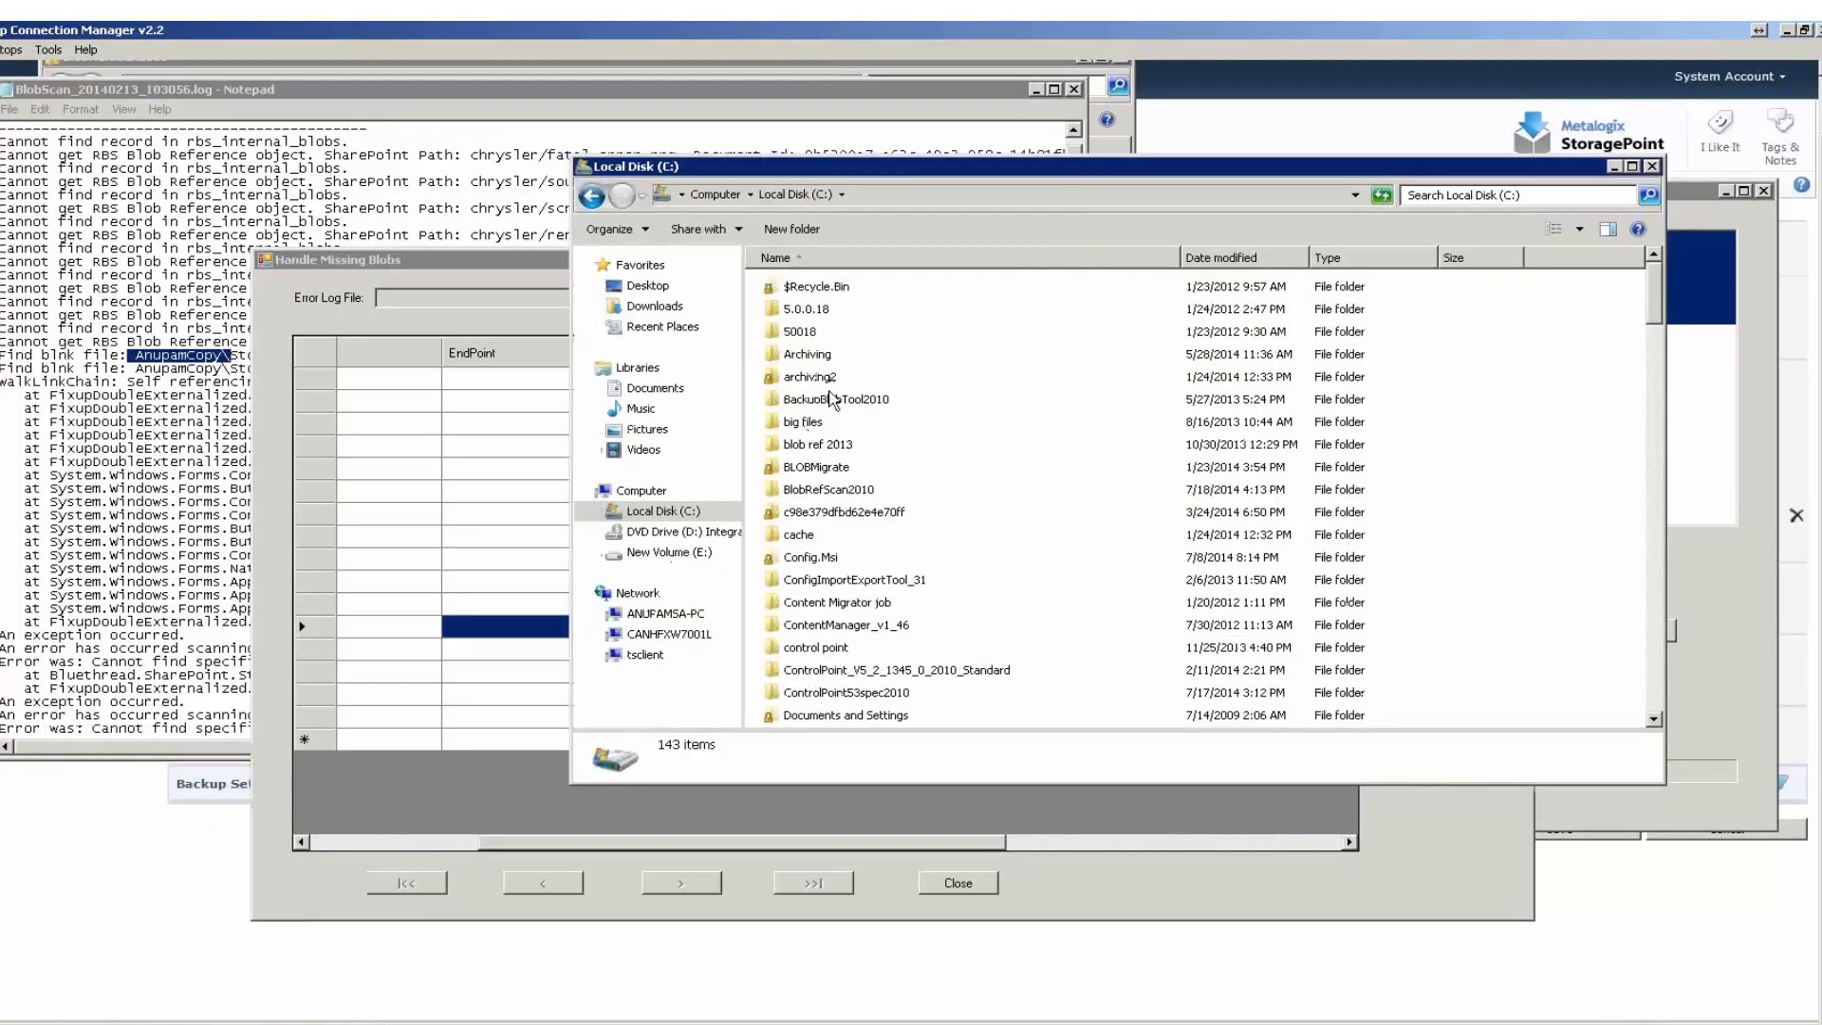
{"action": "double_click", "coordinate": [807, 535]}
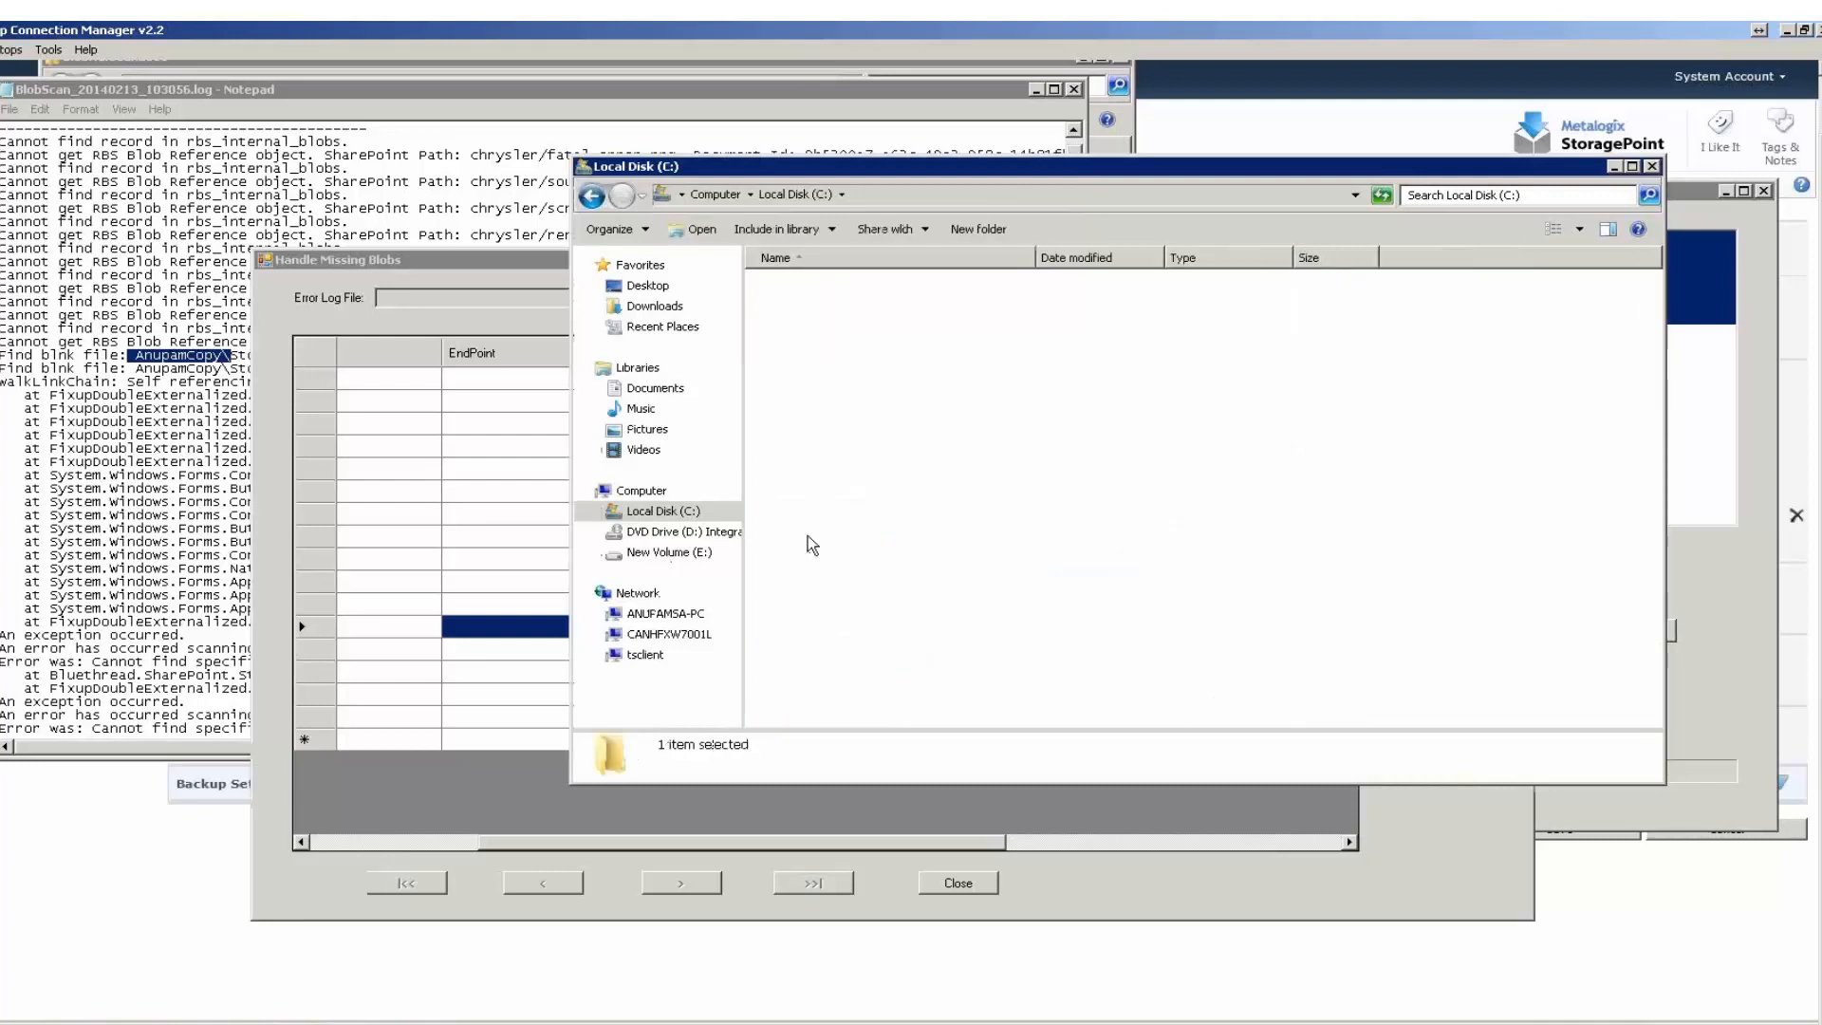
{"action": "left_click", "coordinate": [932, 197]}
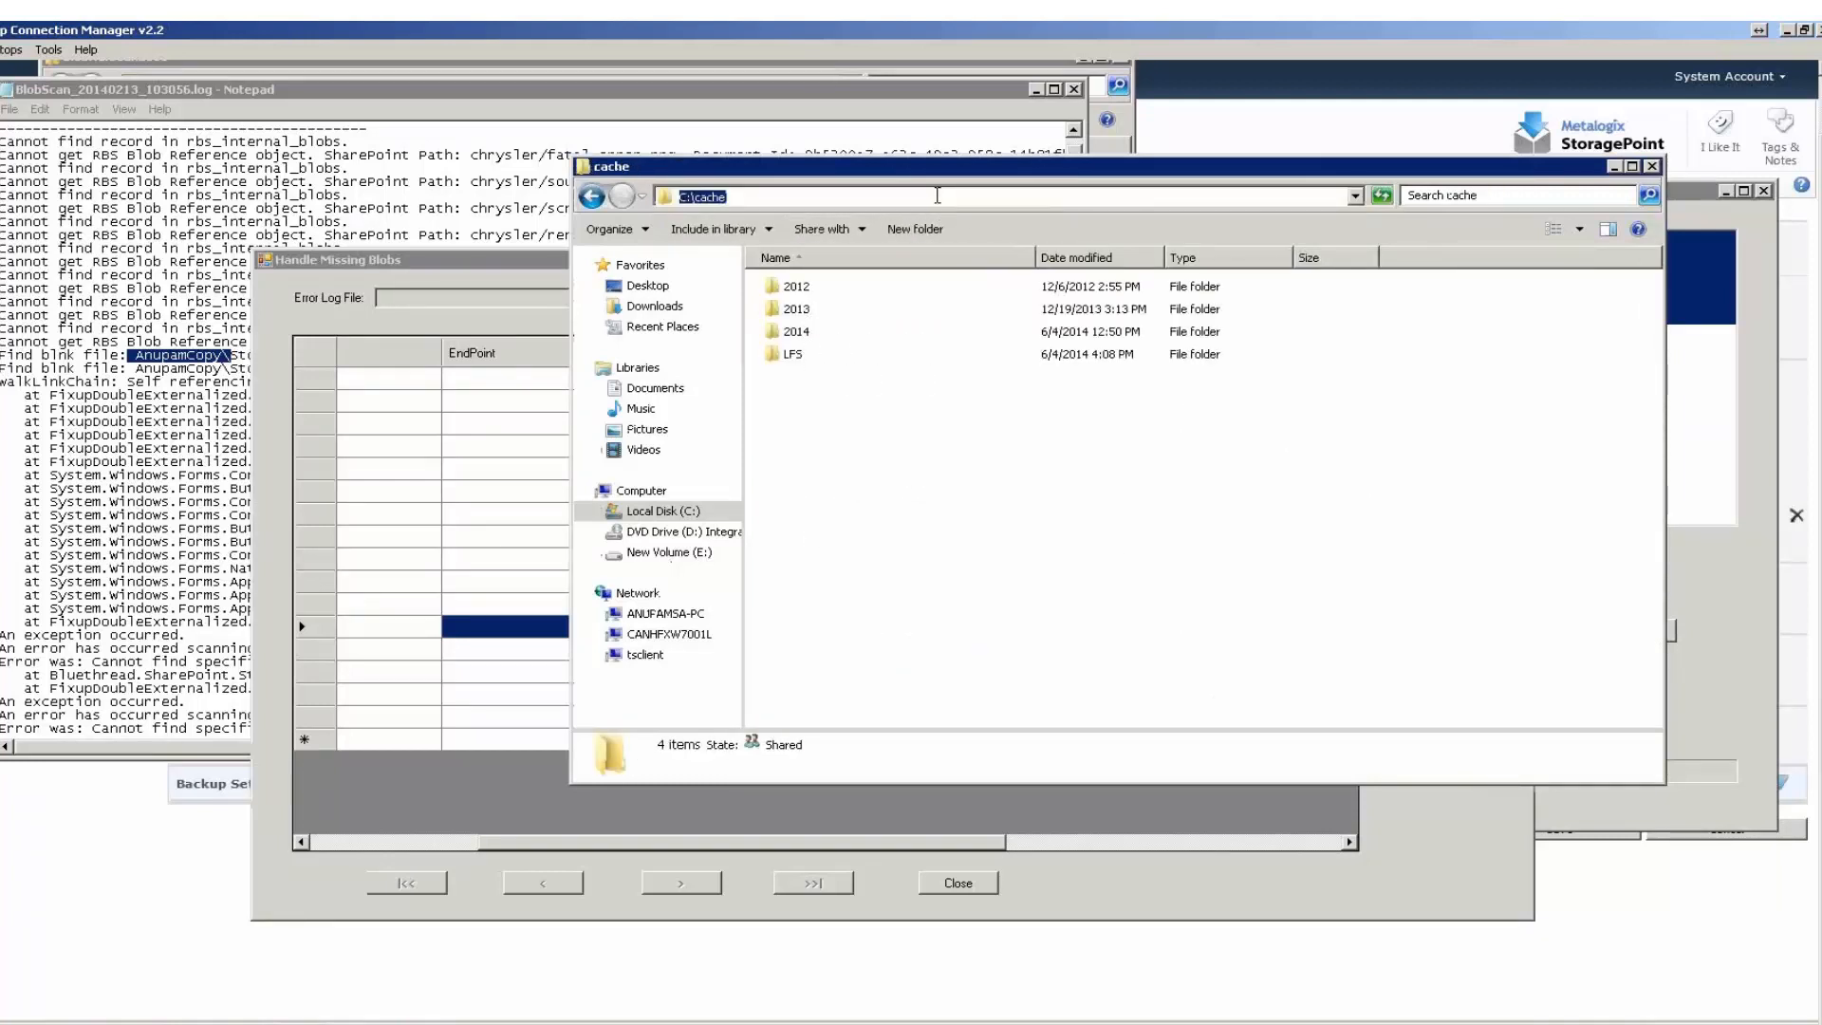
{"action": "left_click", "coordinate": [591, 197]}
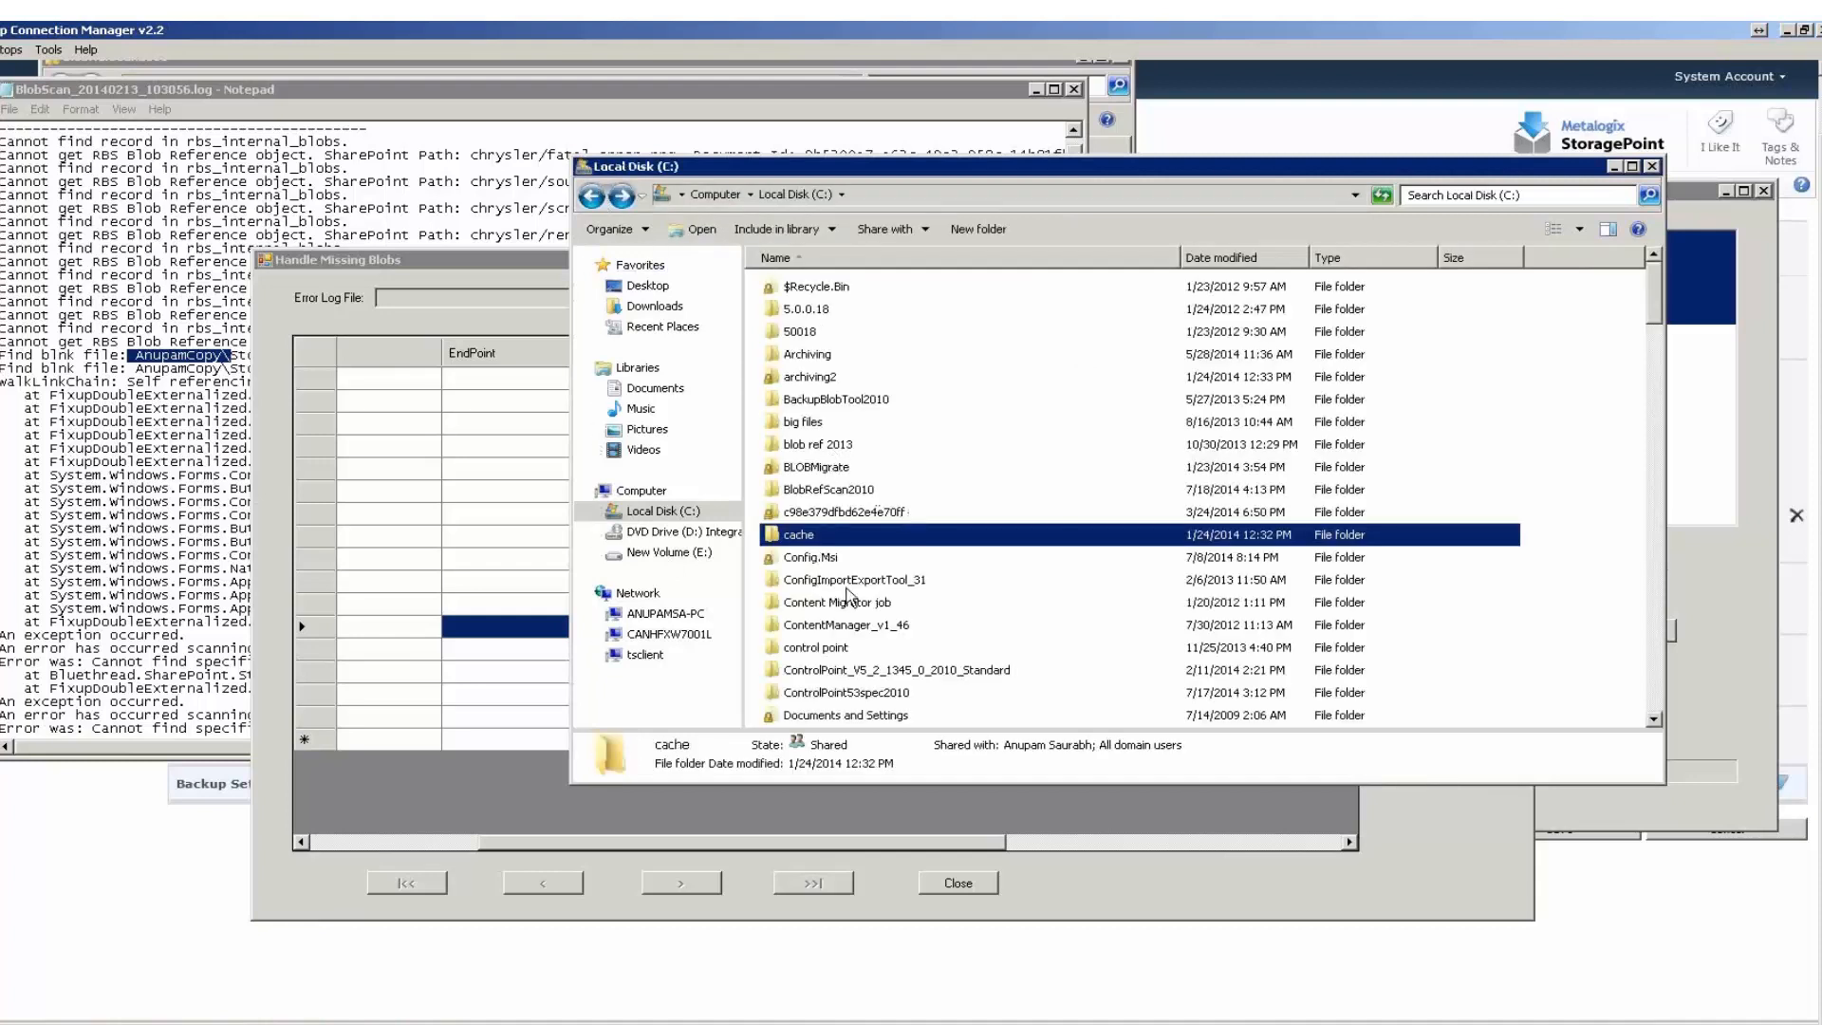
Search Local Disk (C:) for the missing blobs' top-level folder name and recheck their file paths in the missing blobs list.
{"action": "left_click", "coordinate": [1467, 189]}
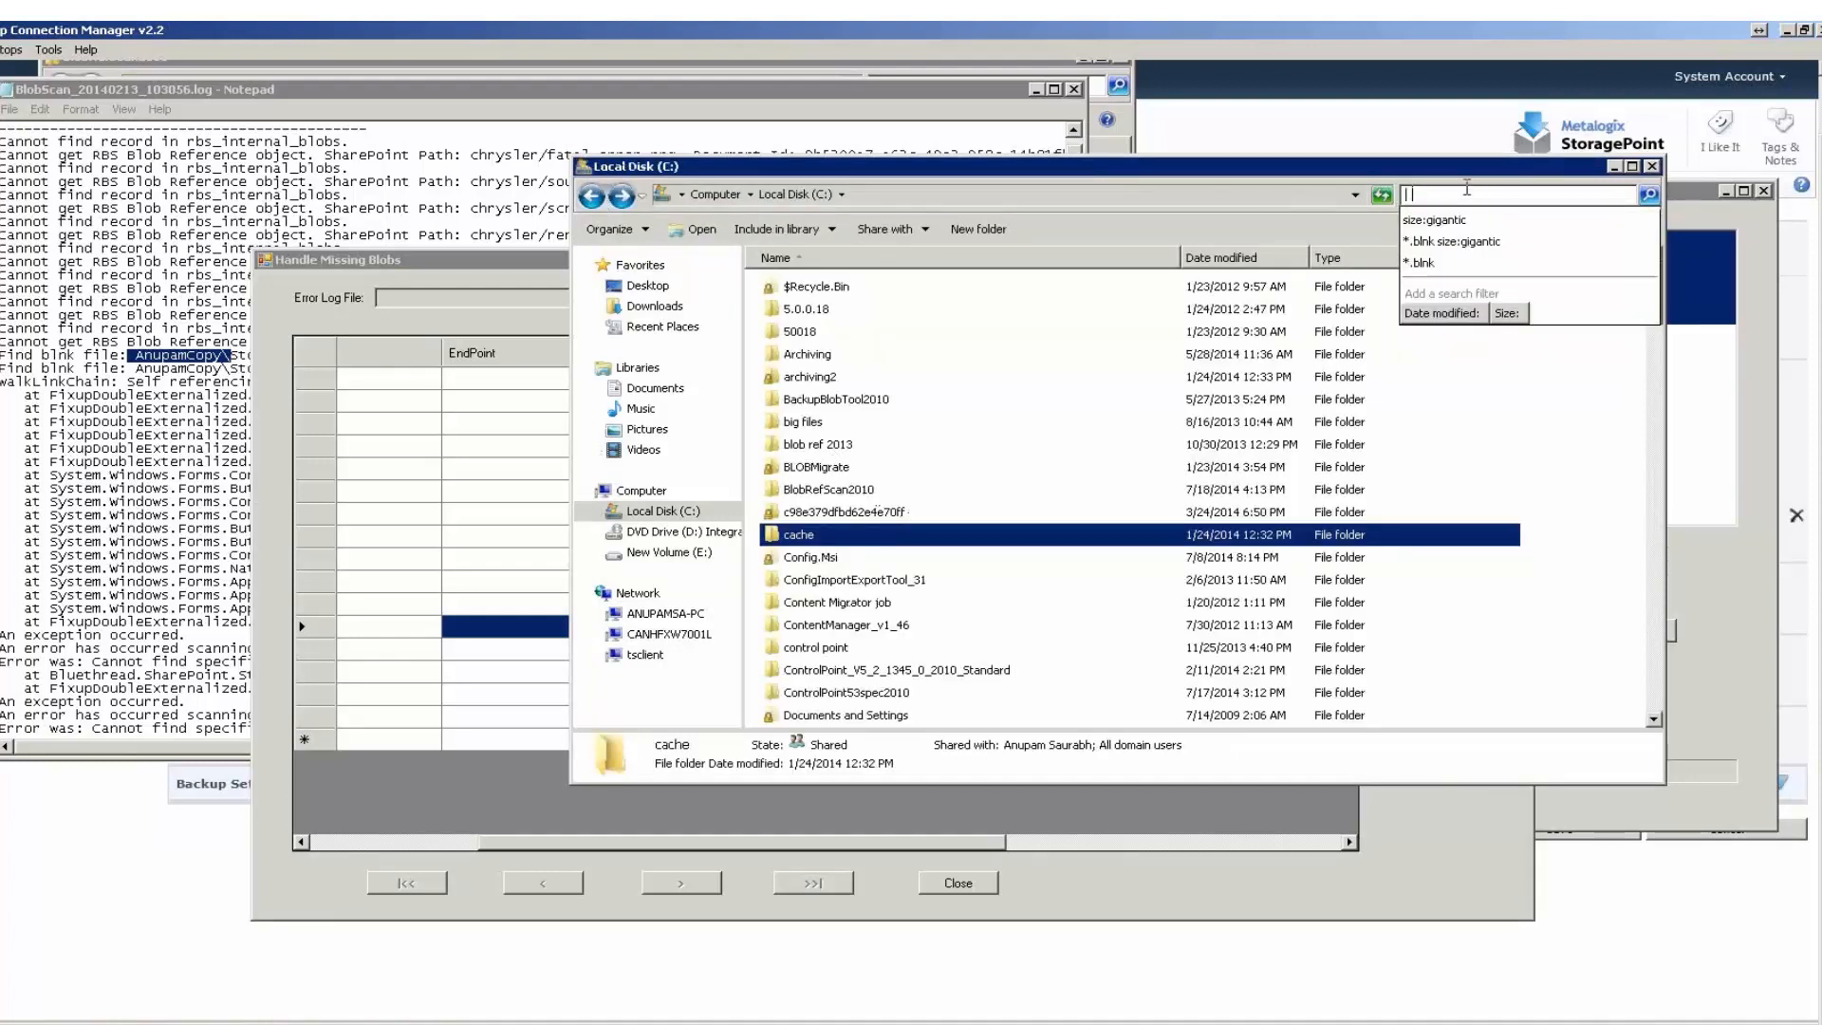
{"action": "type", "text": "anupamcop"}
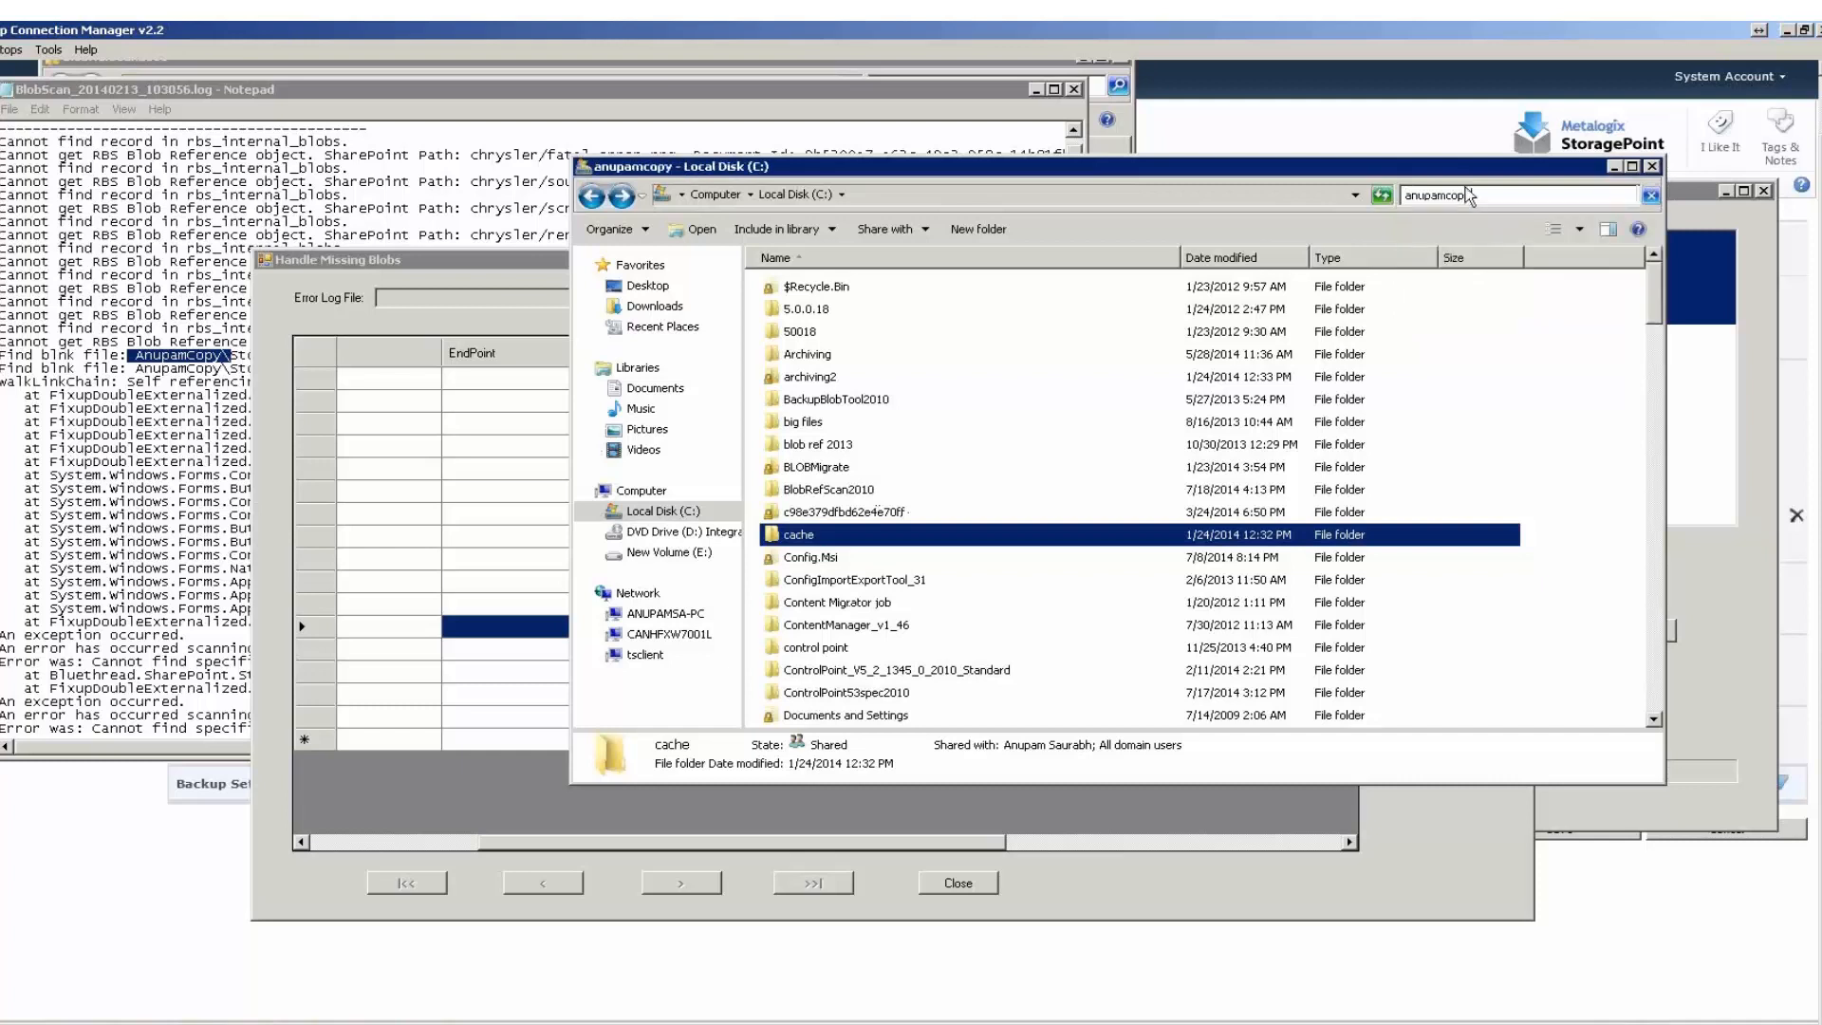
{"action": "type", "text": "y"}
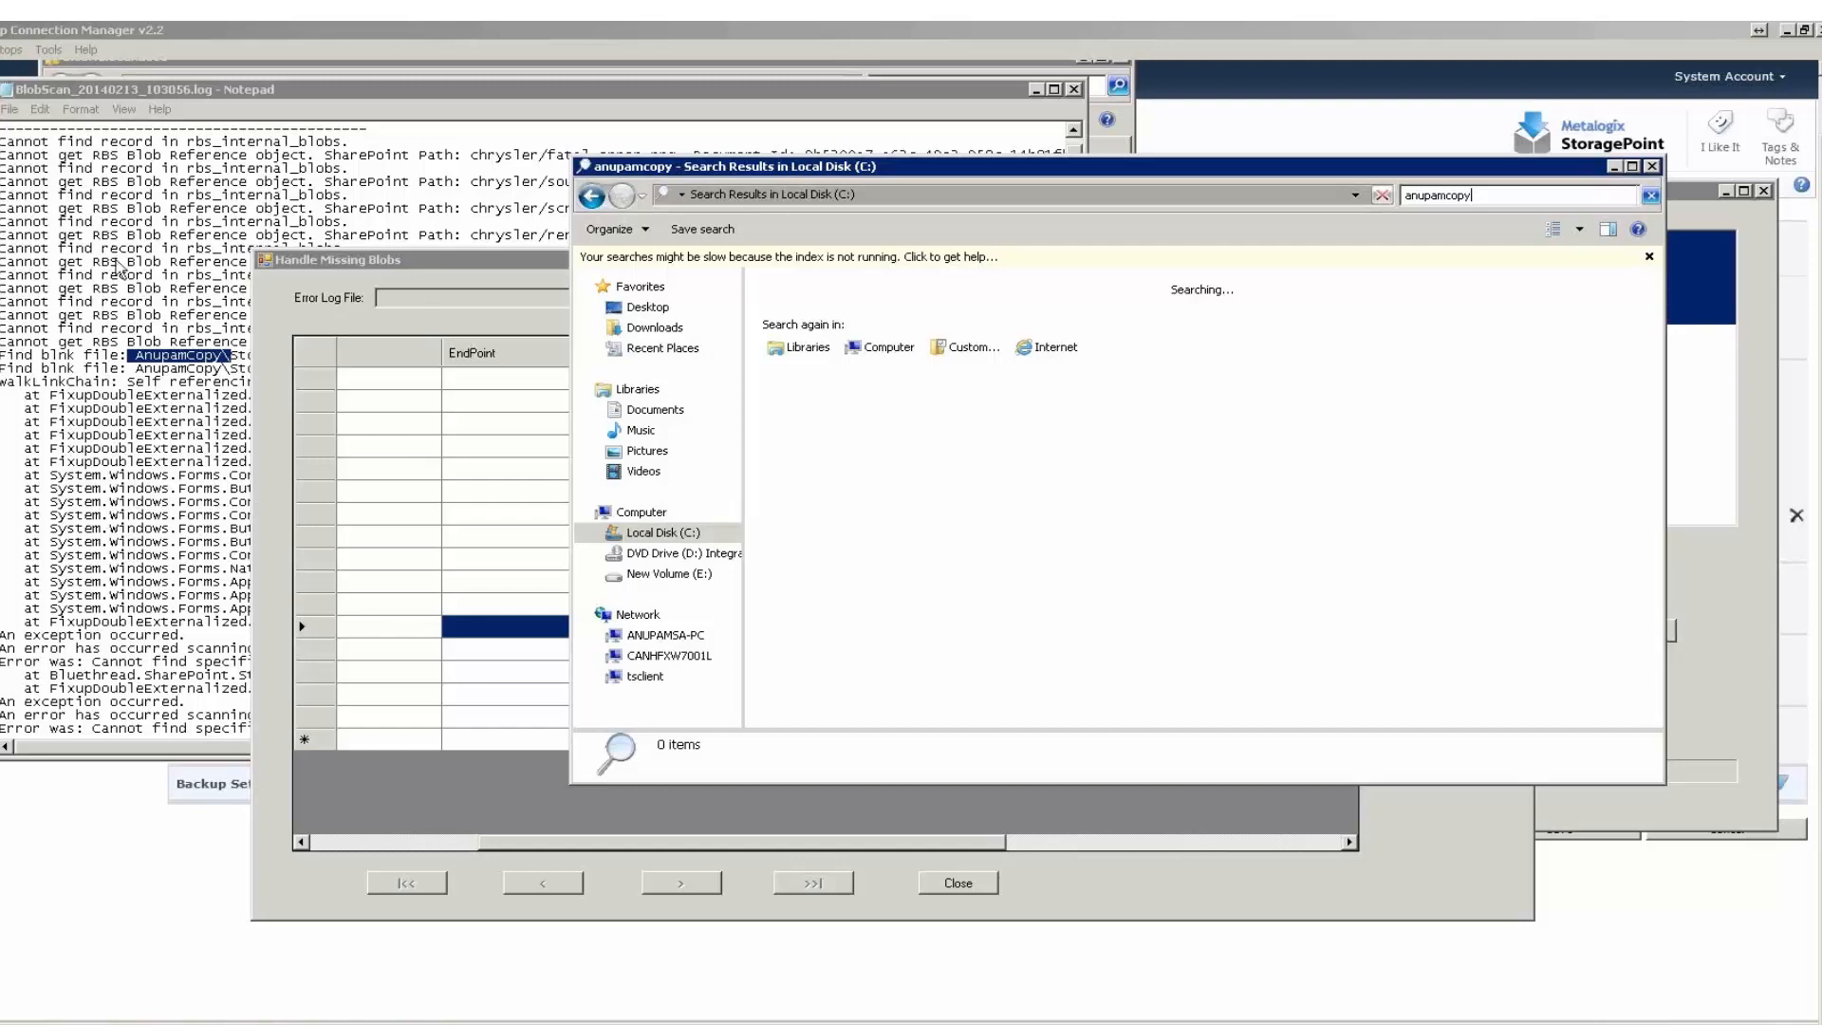
{"action": "left_click", "coordinate": [385, 265]}
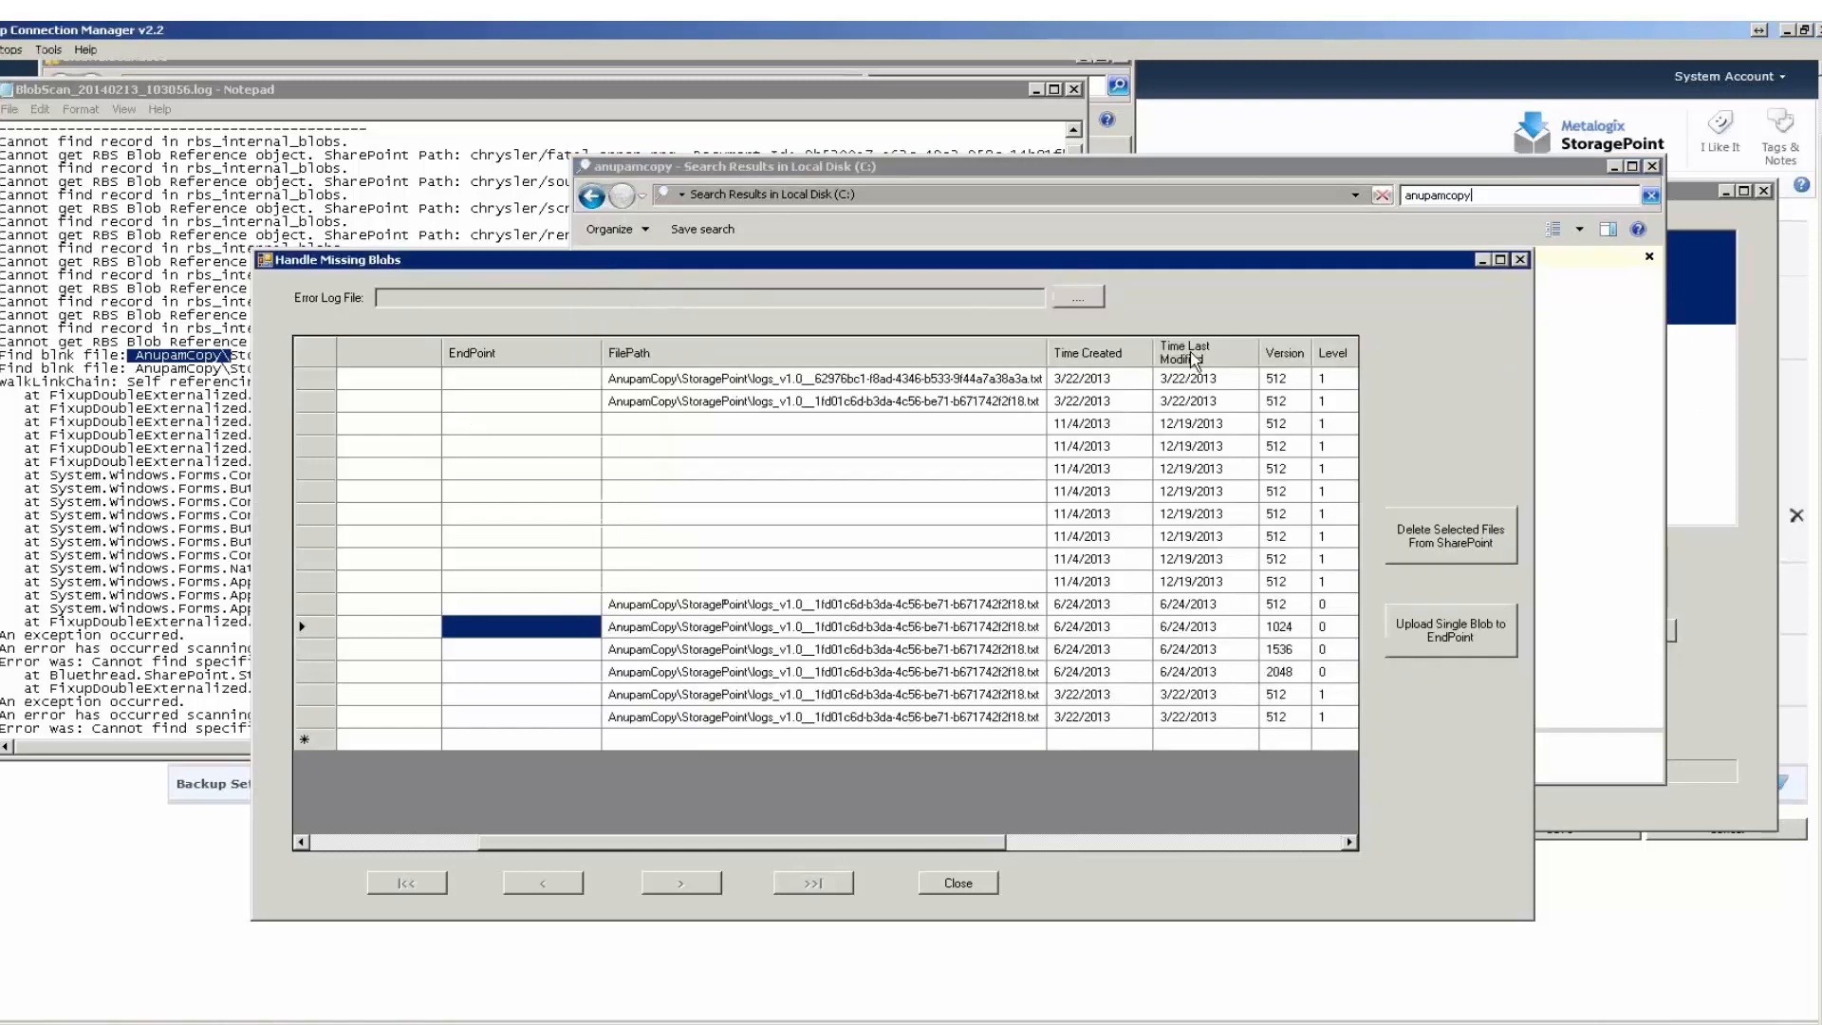
{"action": "left_click", "coordinate": [1526, 169]}
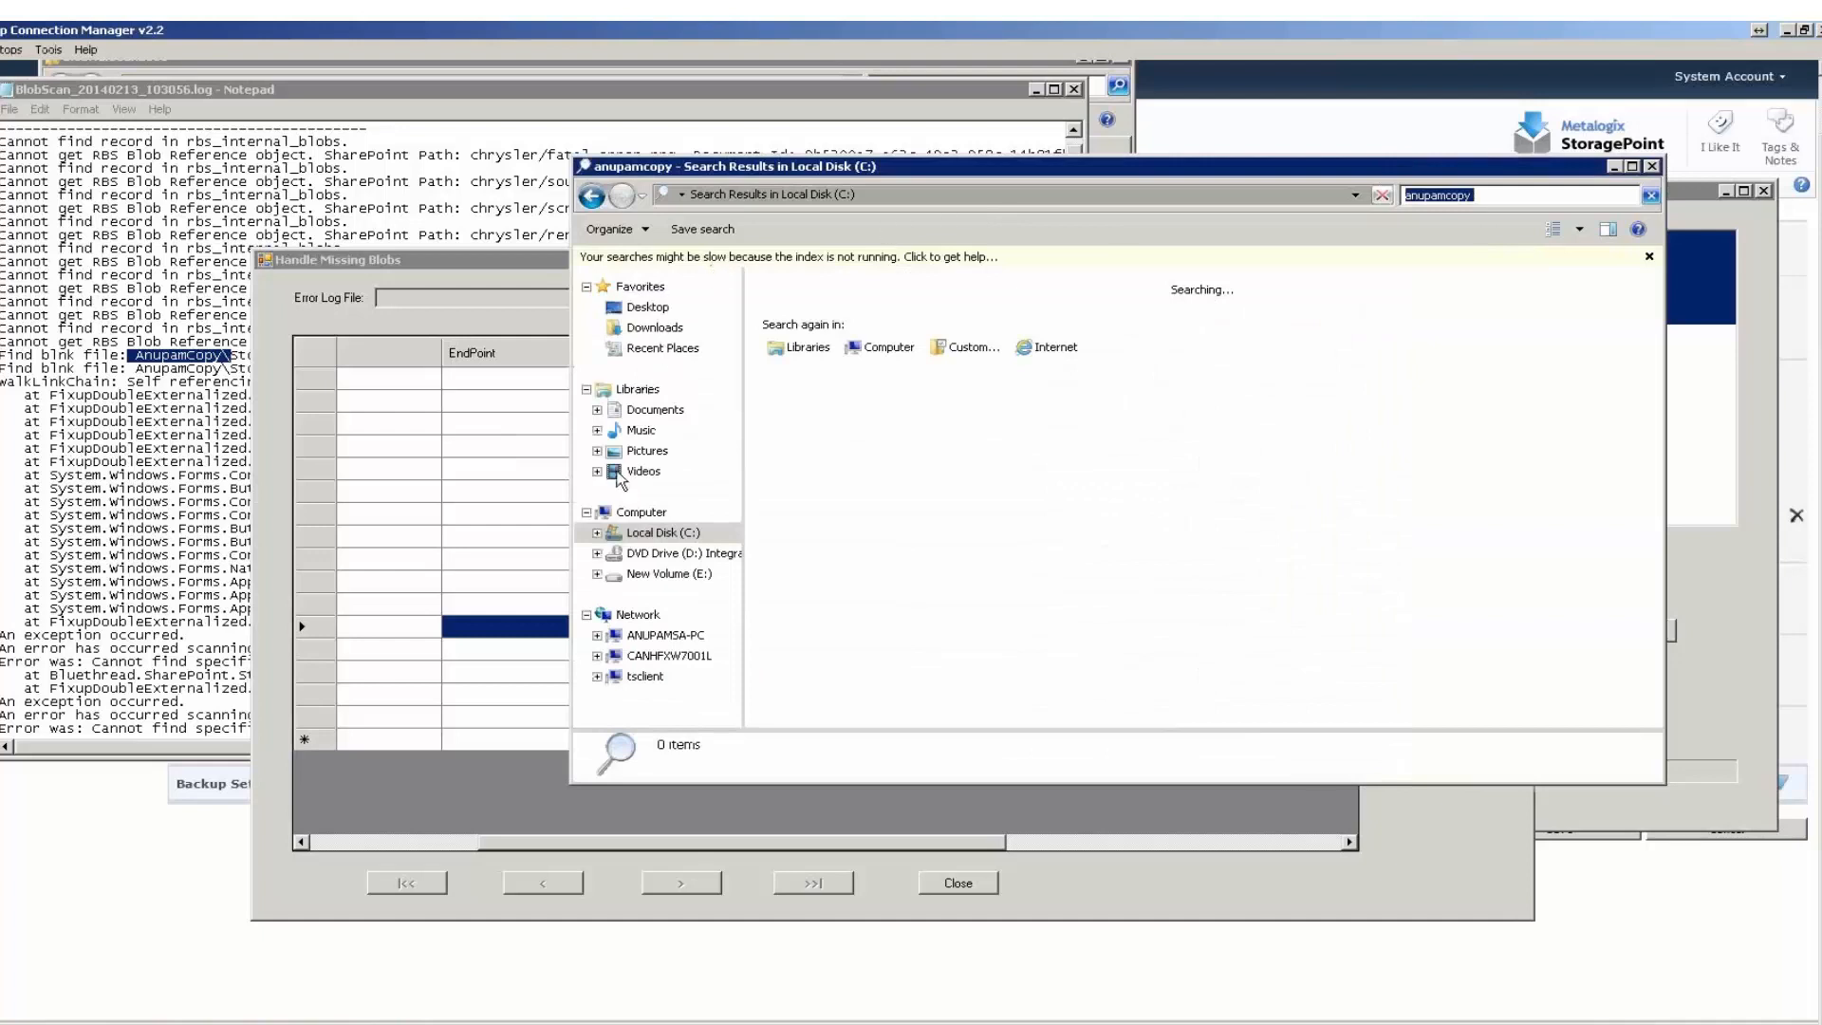
Open the test folder inside BLOBMigrate on Local Disk (C:) and widen the Name column to fit the full file name.
{"action": "left_click", "coordinate": [663, 536]}
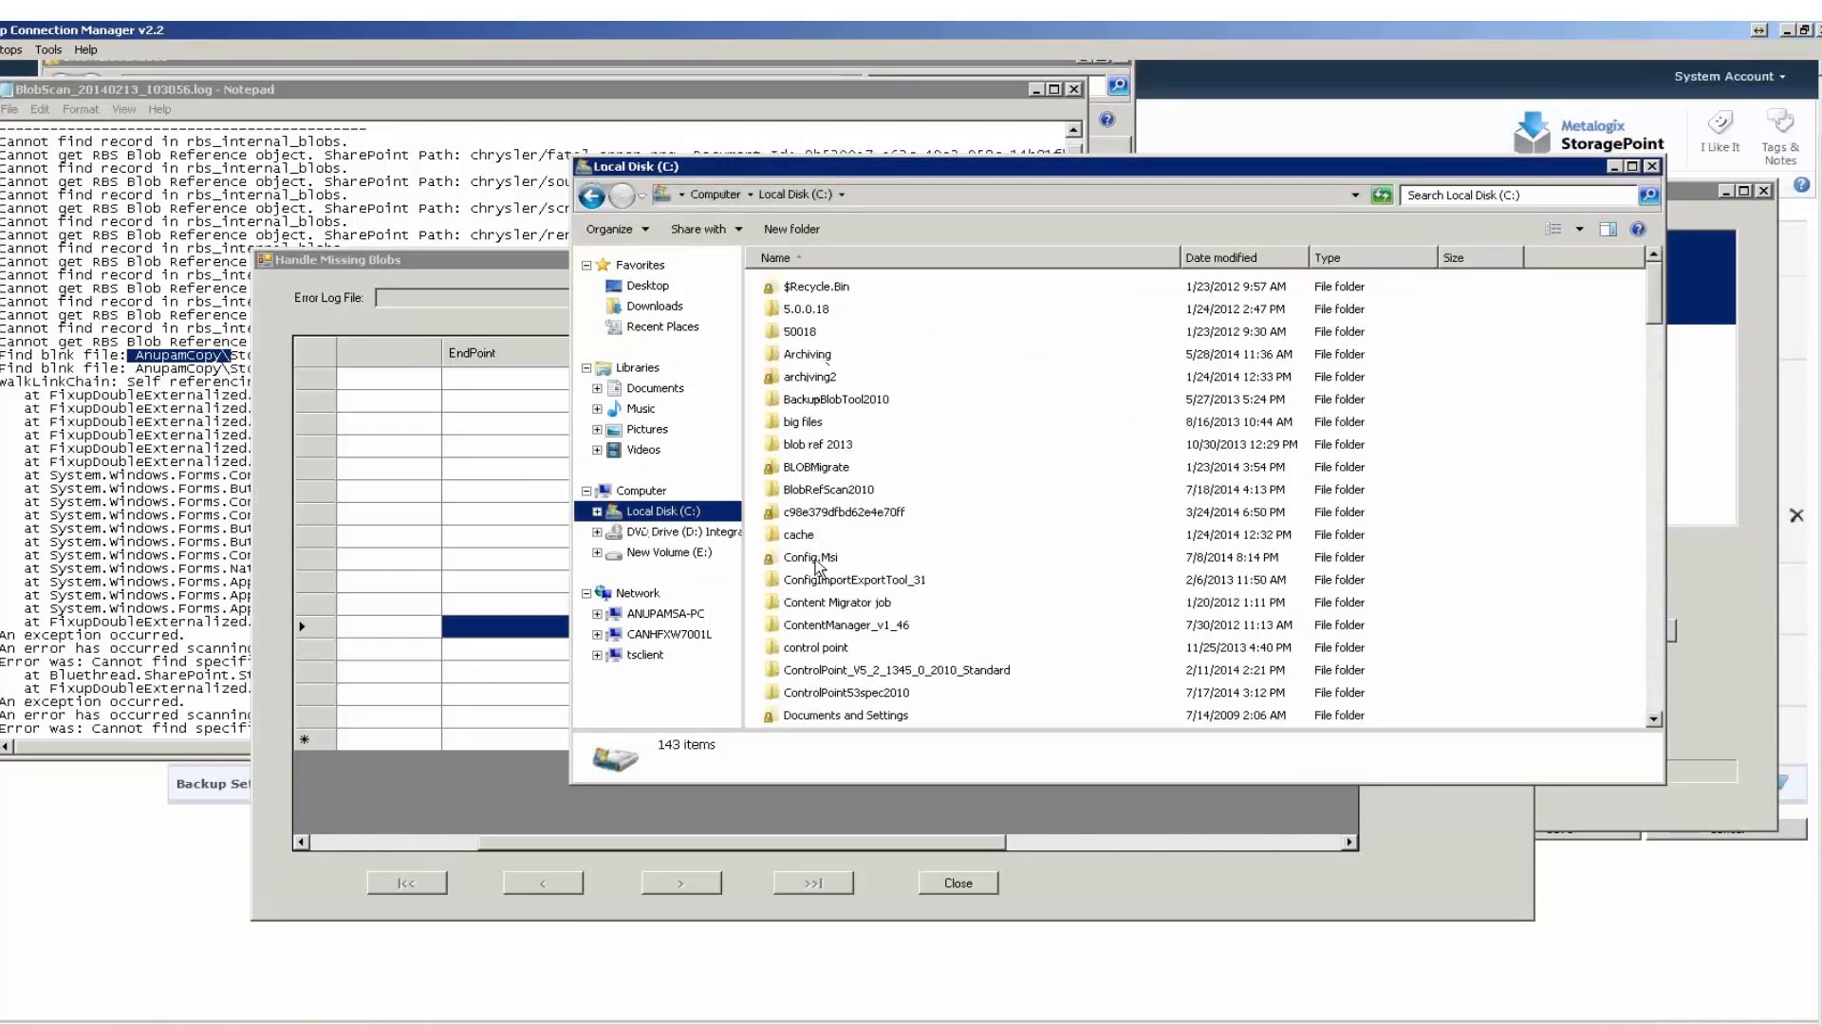
{"action": "double_click", "coordinate": [812, 467]}
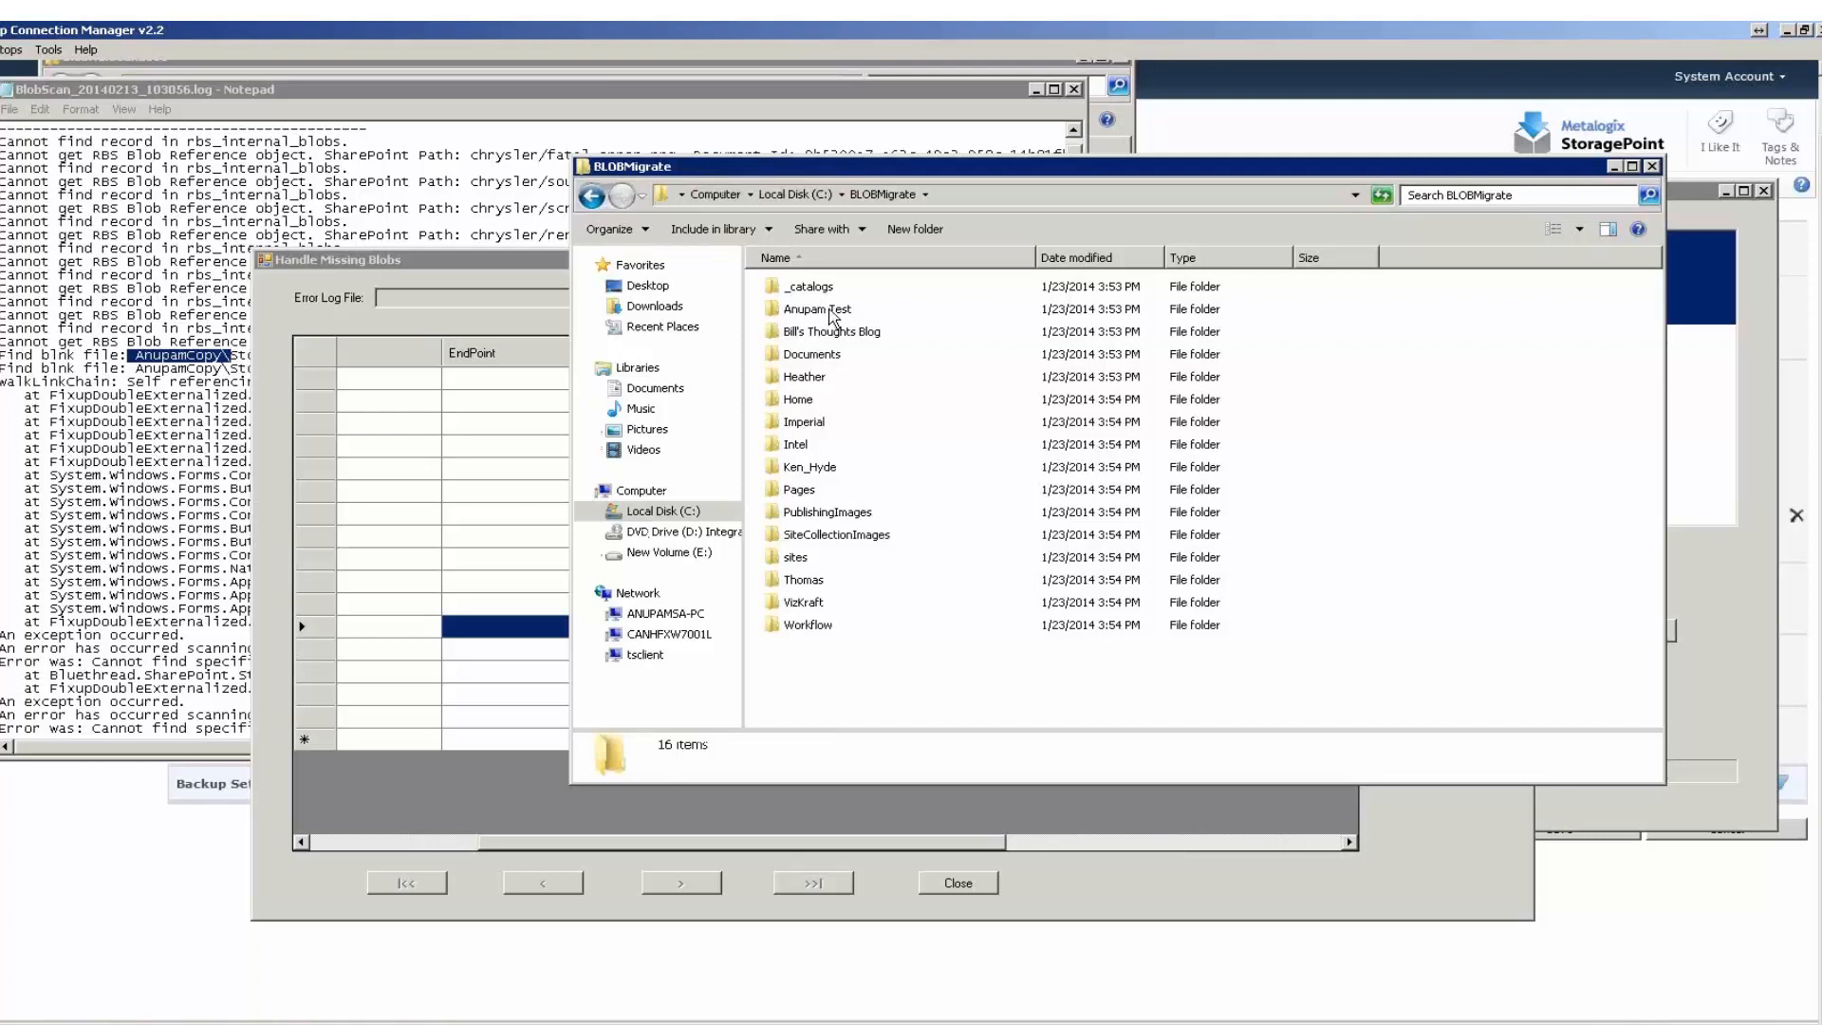
{"action": "double_click", "coordinate": [830, 309]}
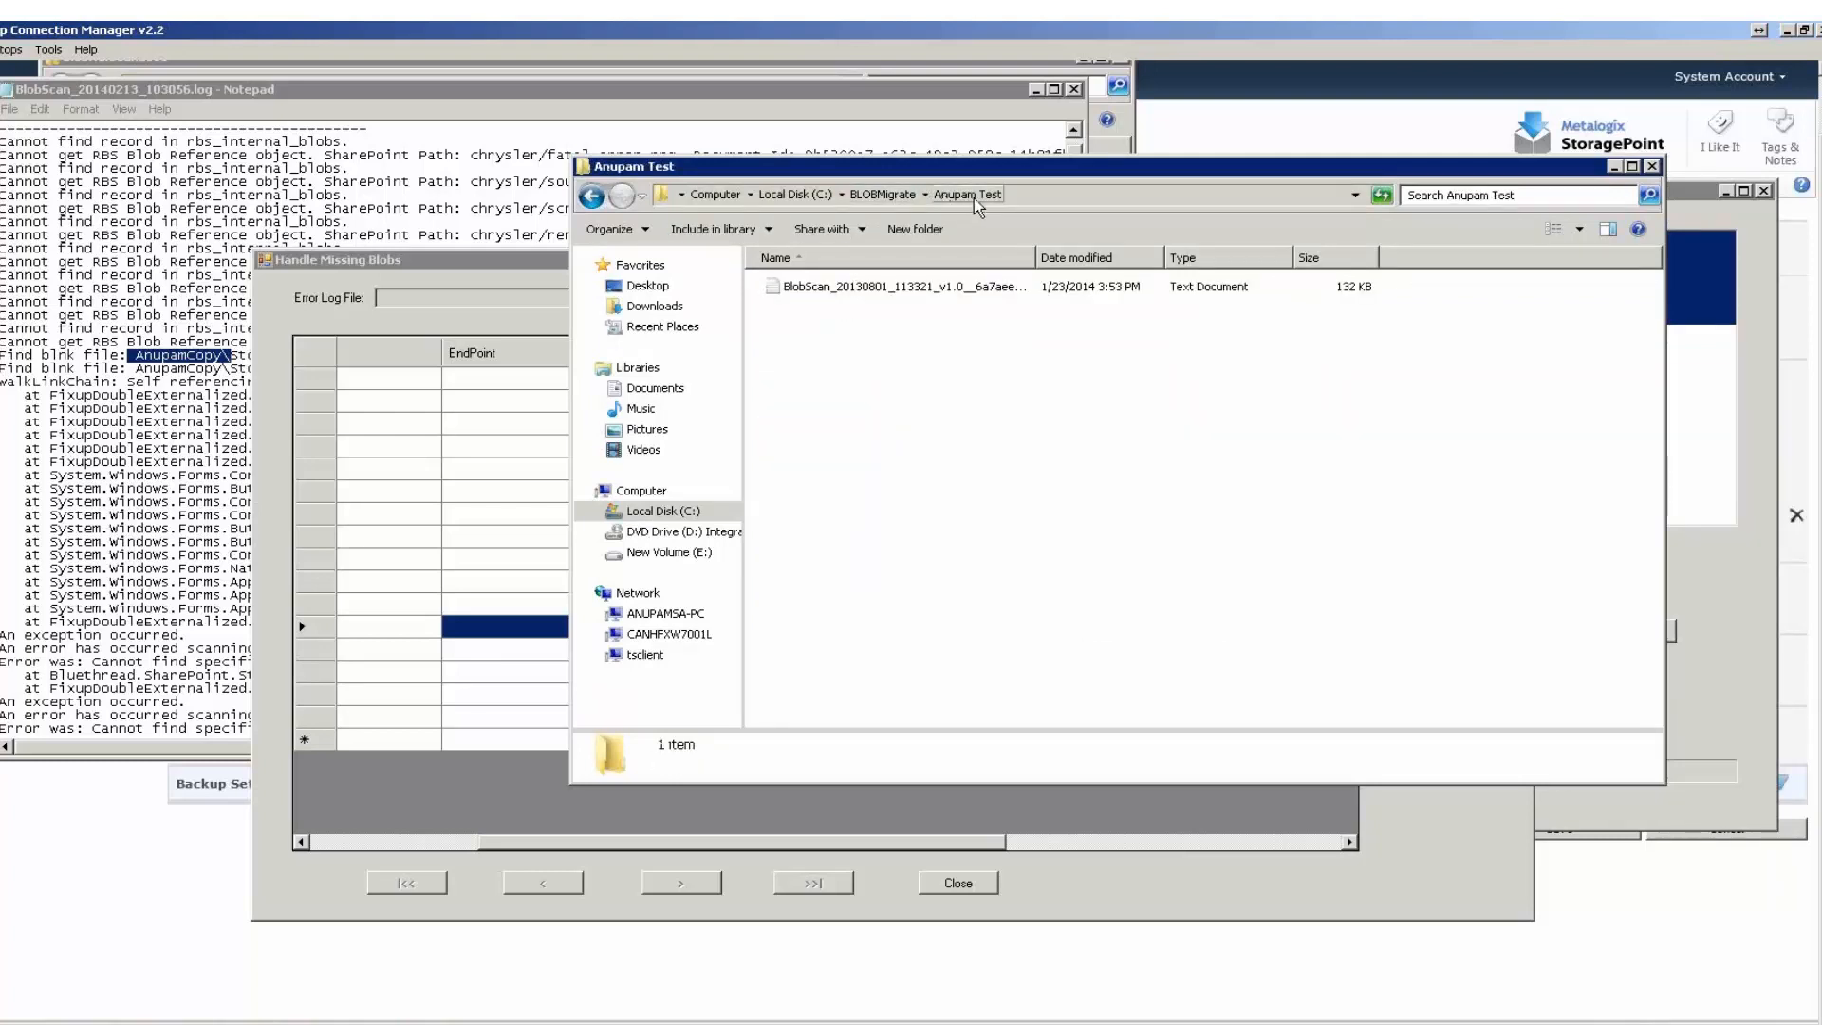
{"action": "double_click", "coordinate": [1035, 257]}
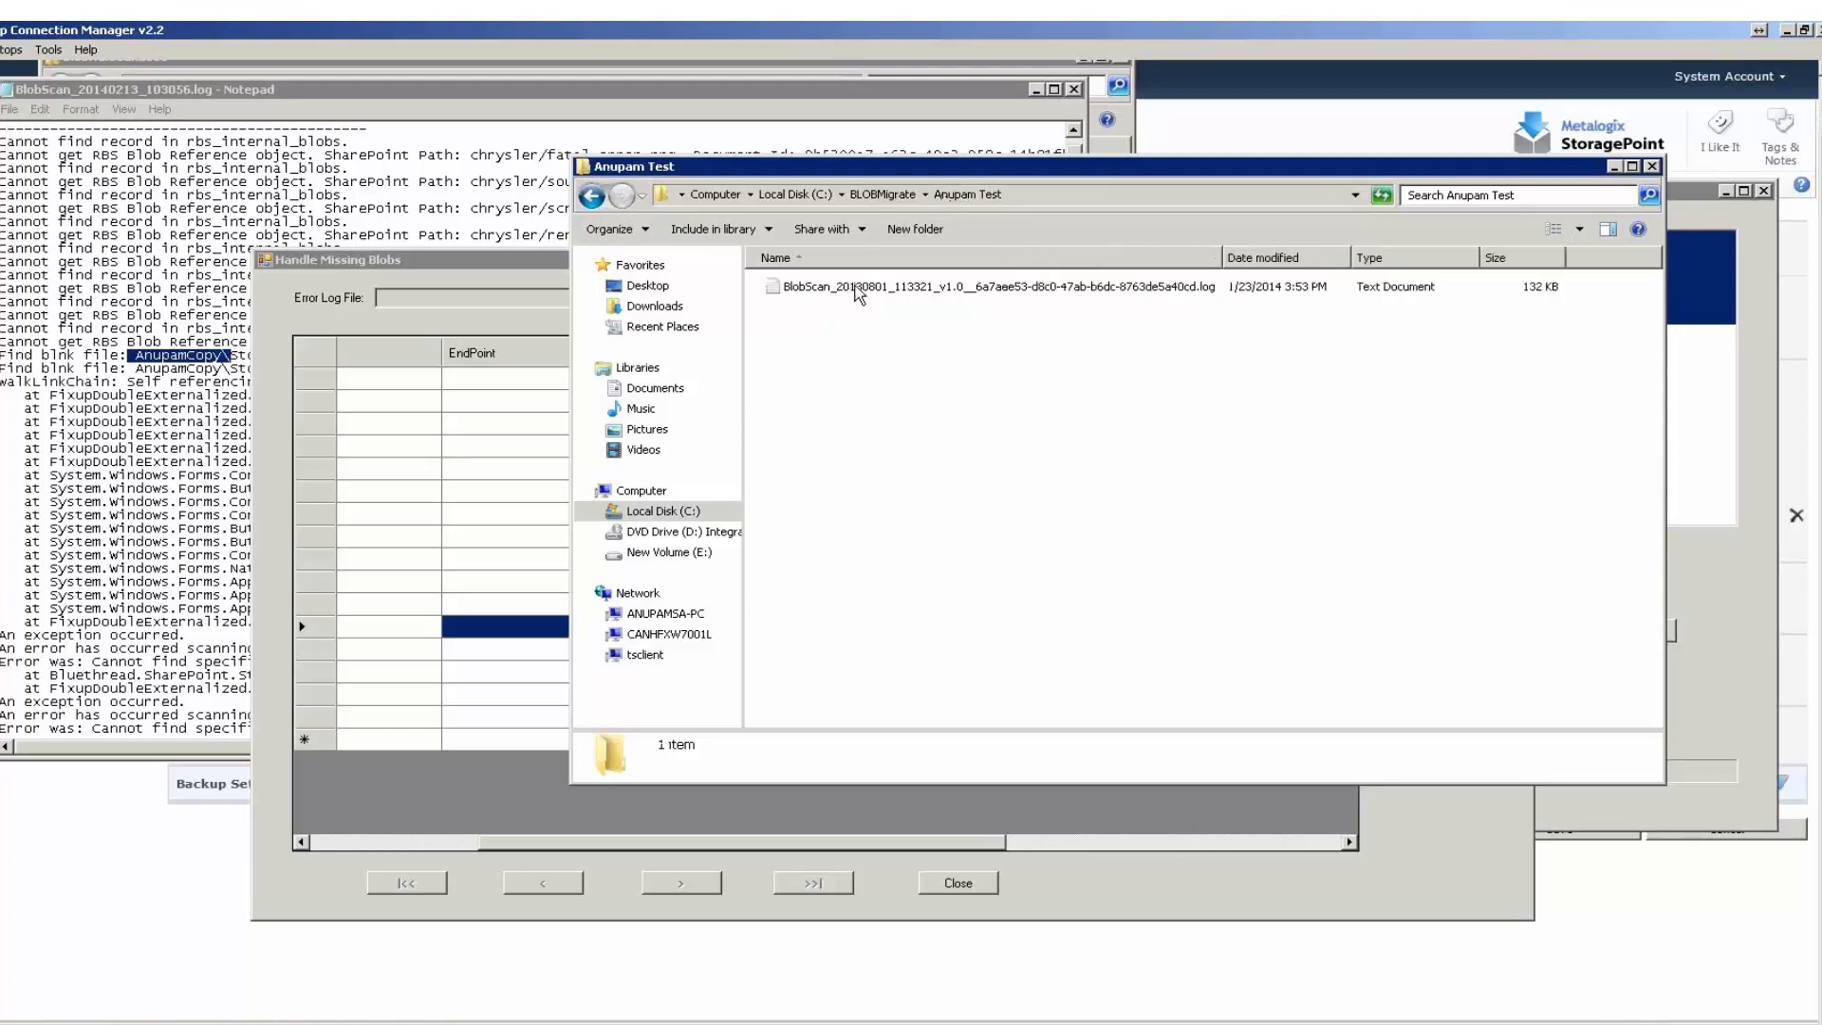
Browse the cache folder on Local Disk (C:) down to 2012\03\12\12\02 to look for stored blobs.
{"action": "left_click", "coordinate": [802, 194]}
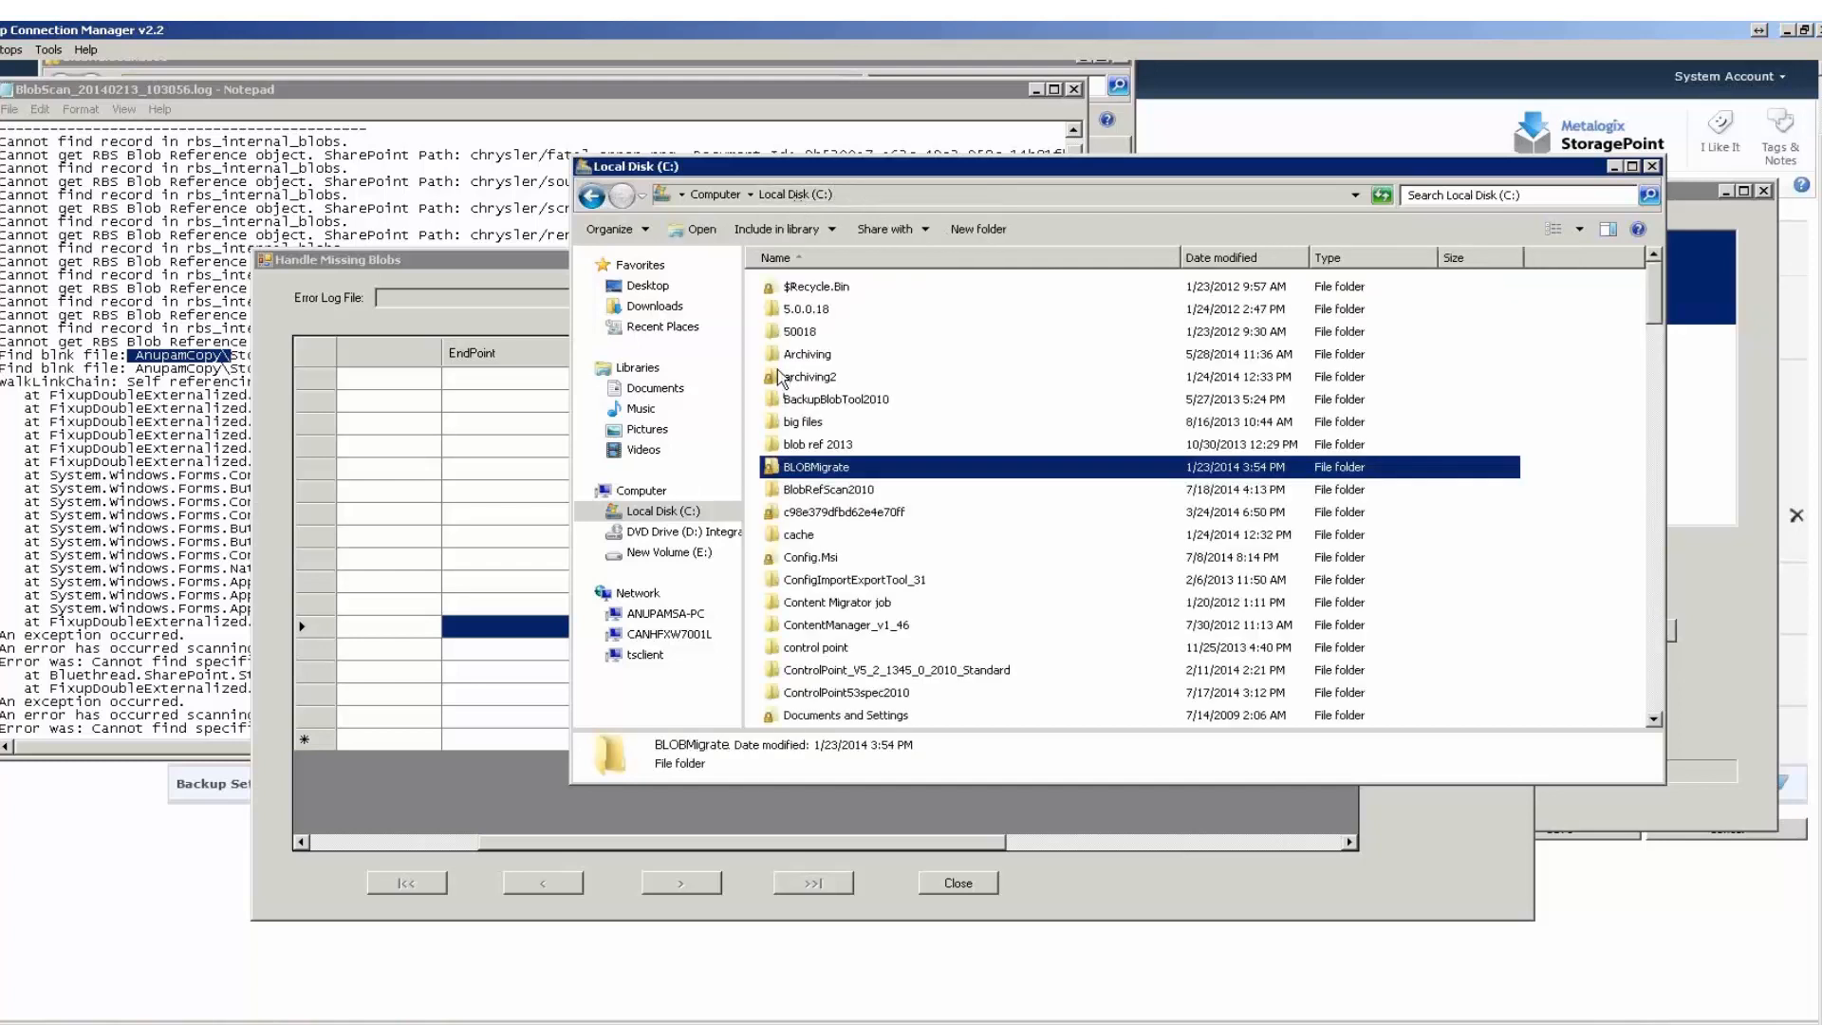
{"action": "double_click", "coordinate": [813, 537]}
{"action": "double_click", "coordinate": [810, 292]}
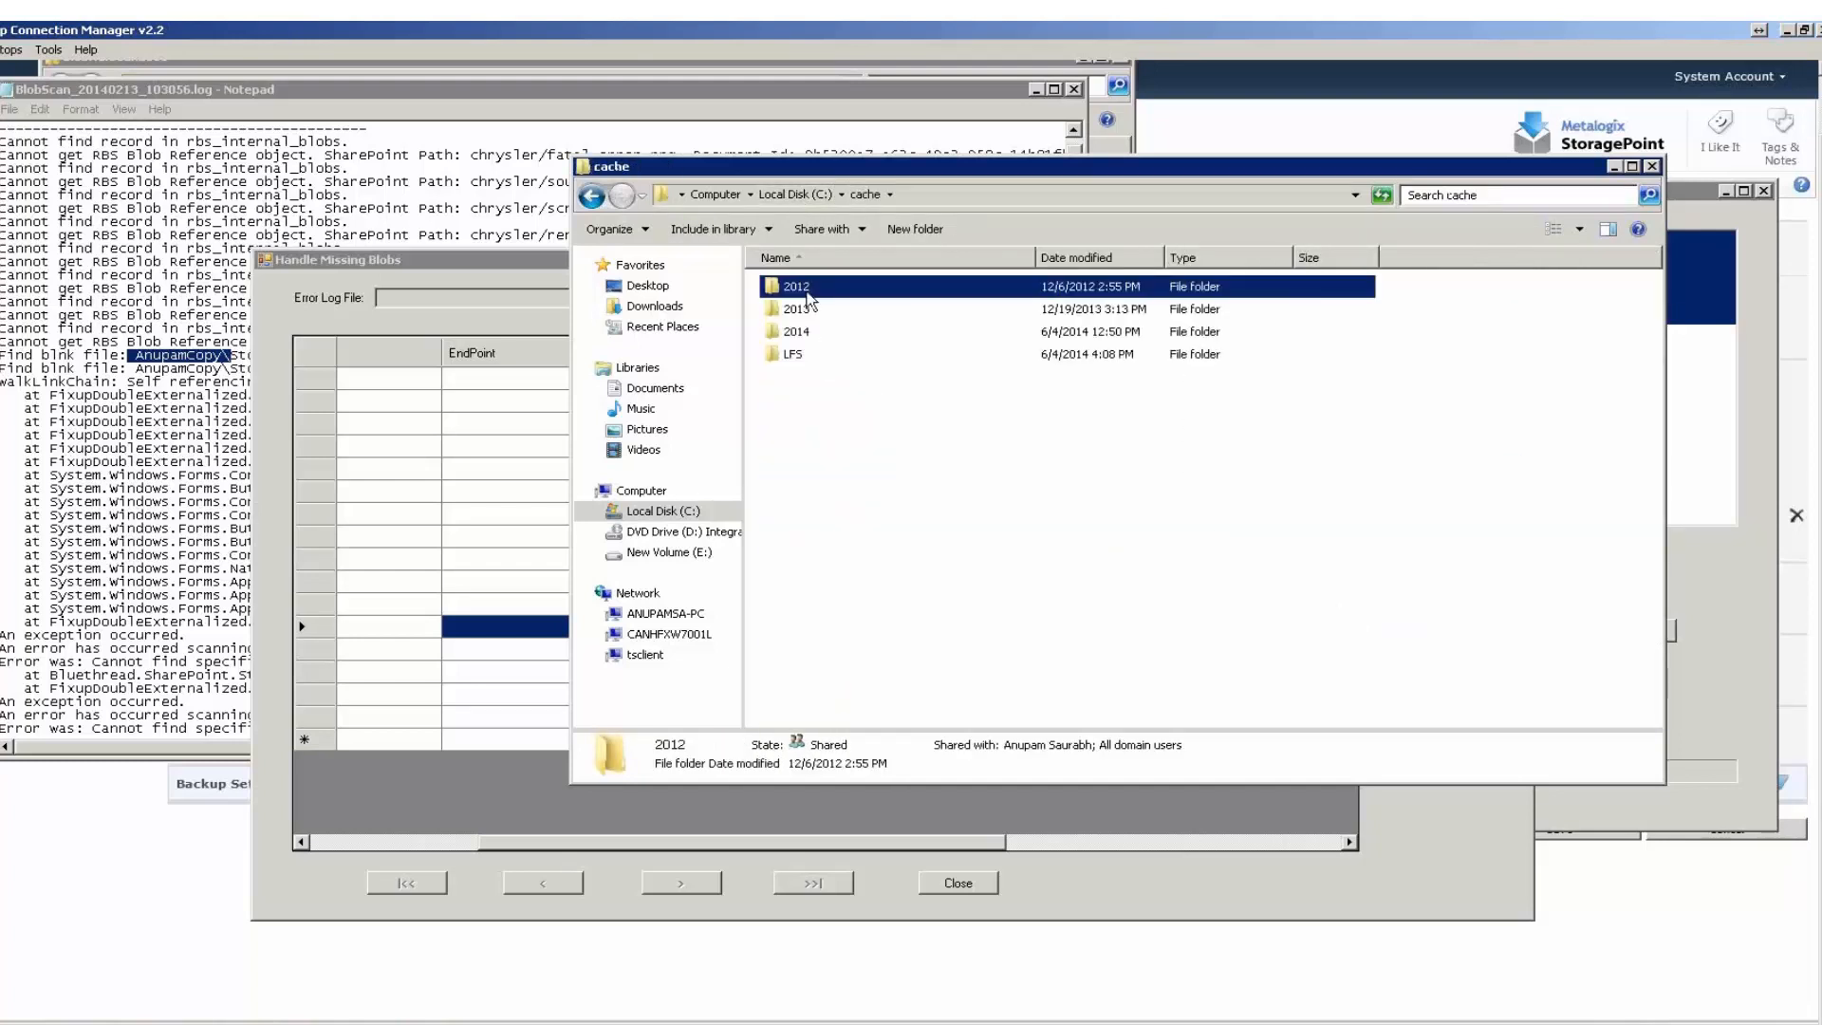
{"action": "left_click", "coordinate": [807, 293]}
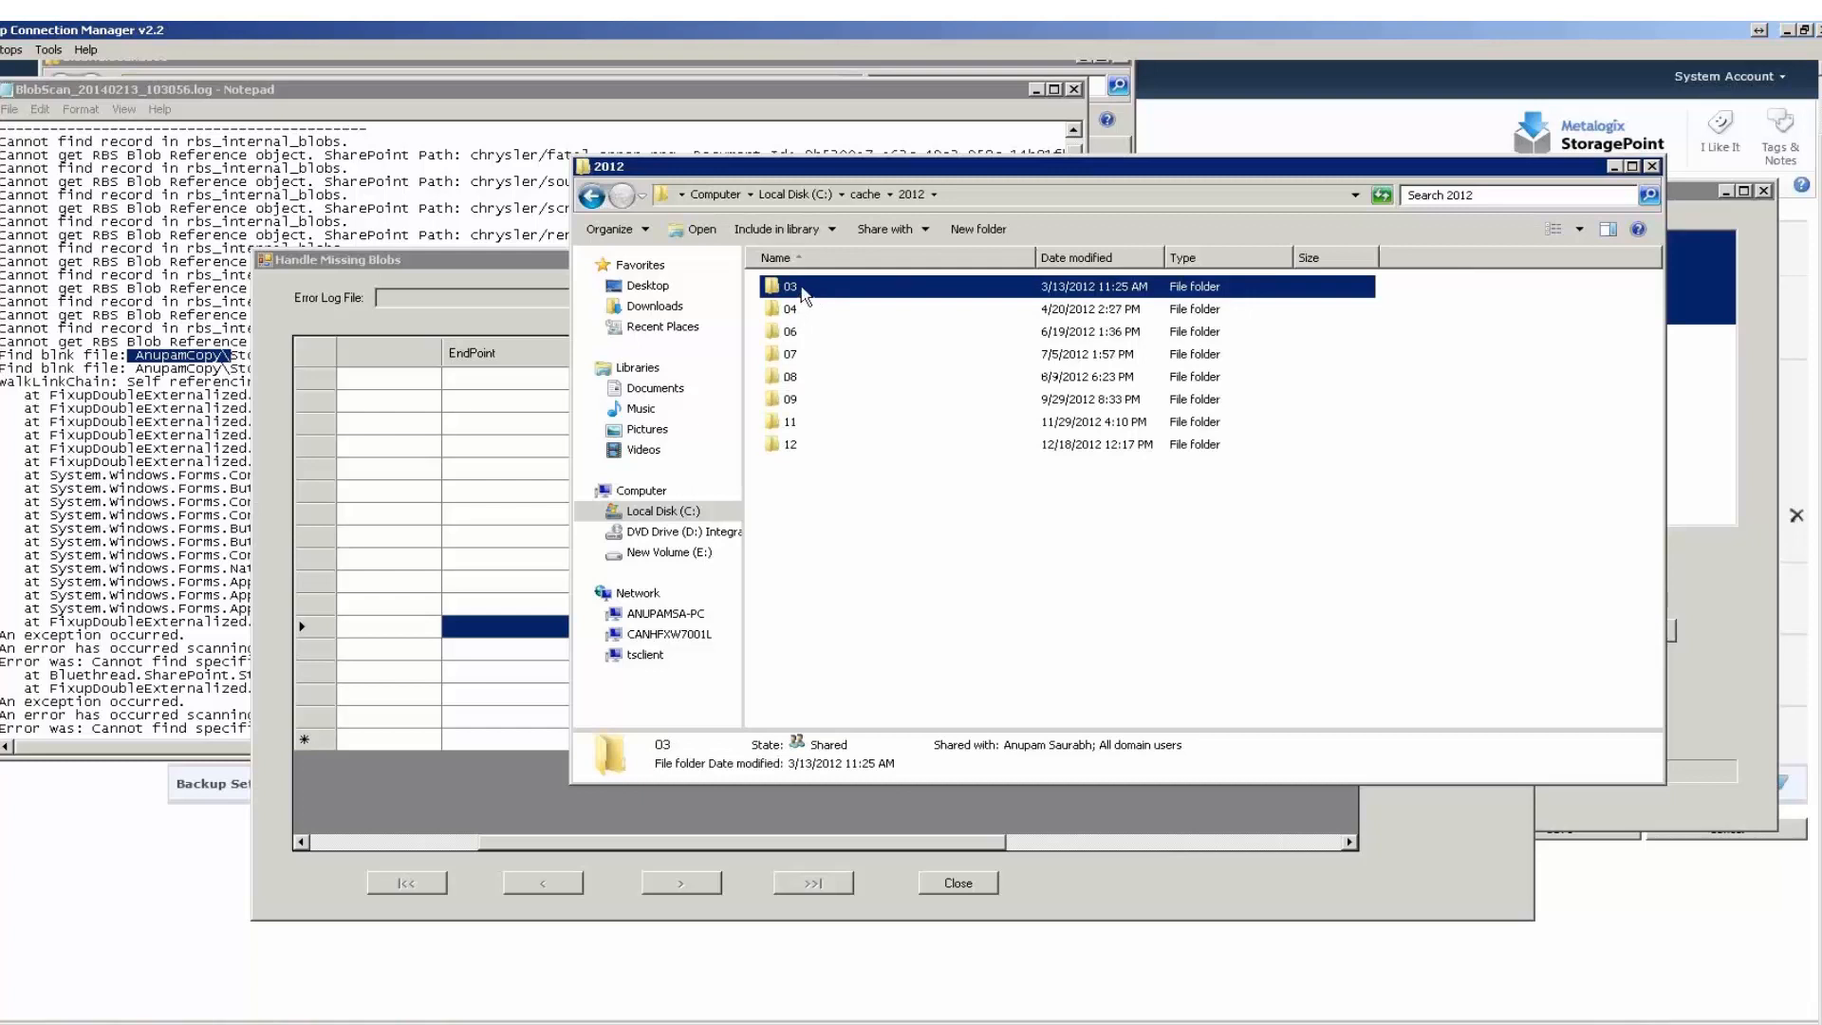
{"action": "double_click", "coordinate": [800, 288]}
{"action": "double_click", "coordinate": [795, 287]}
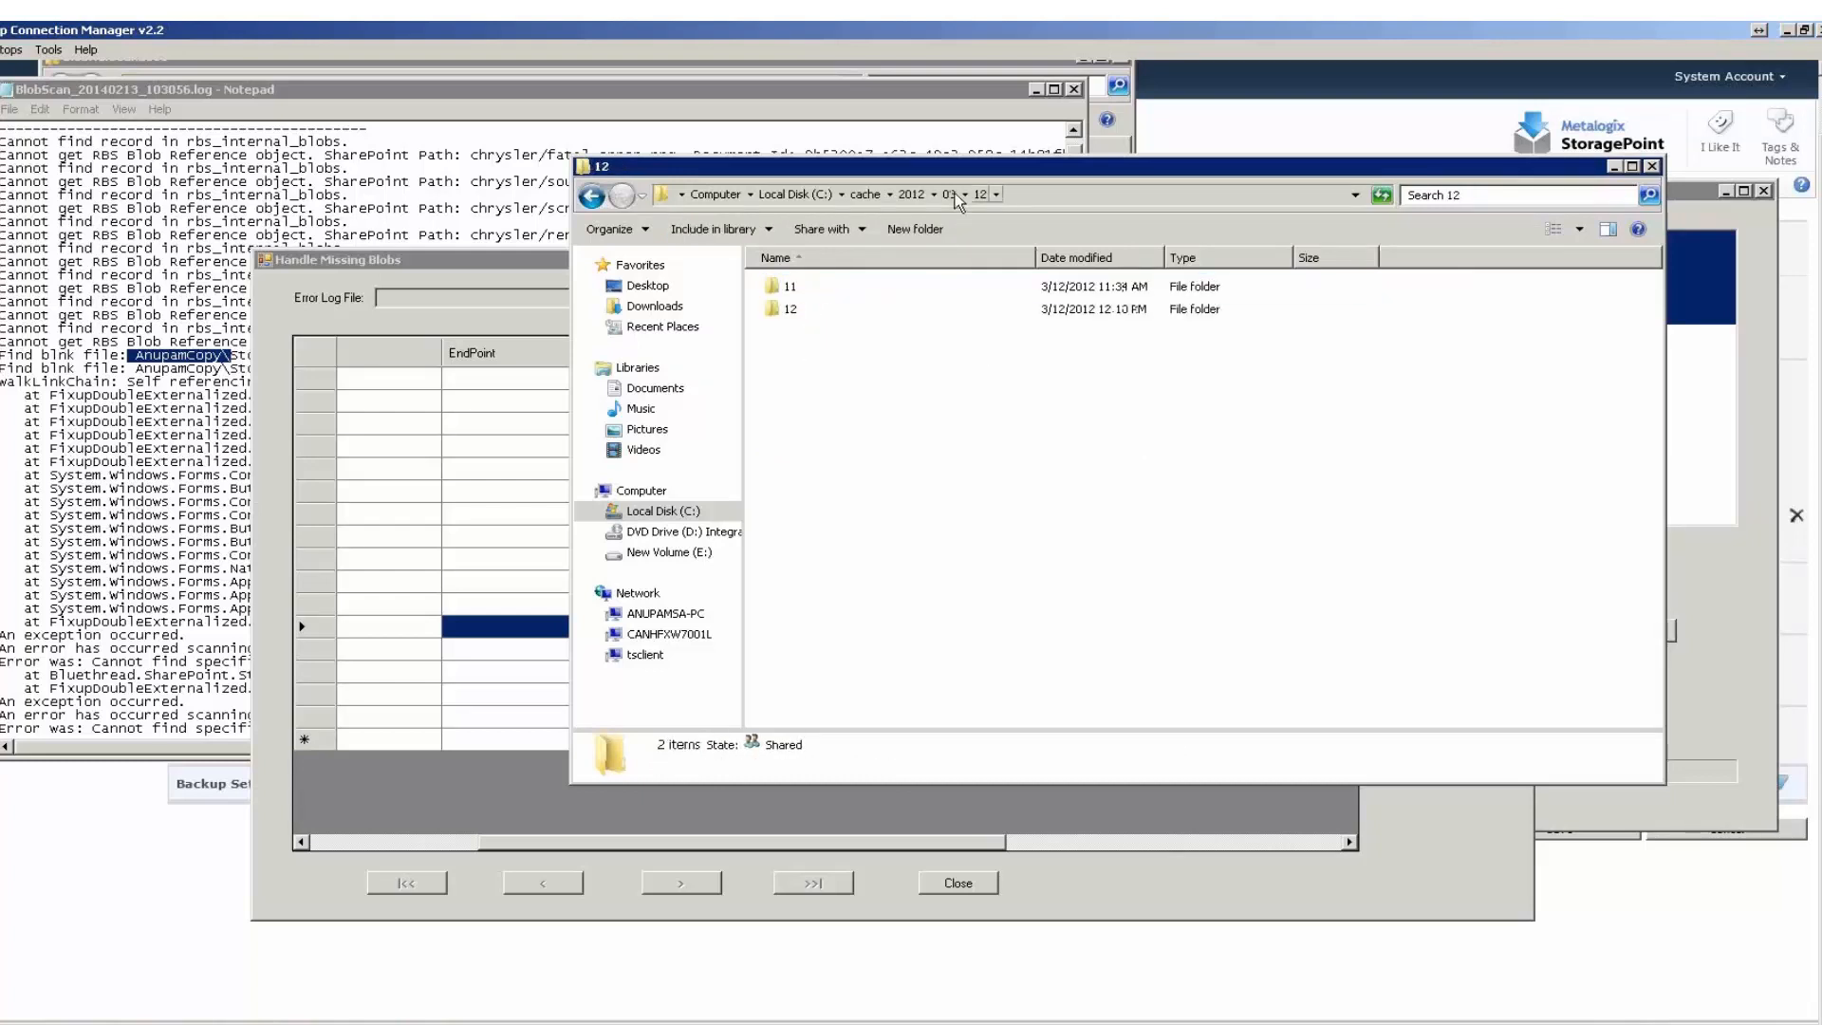
{"action": "double_click", "coordinate": [815, 310]}
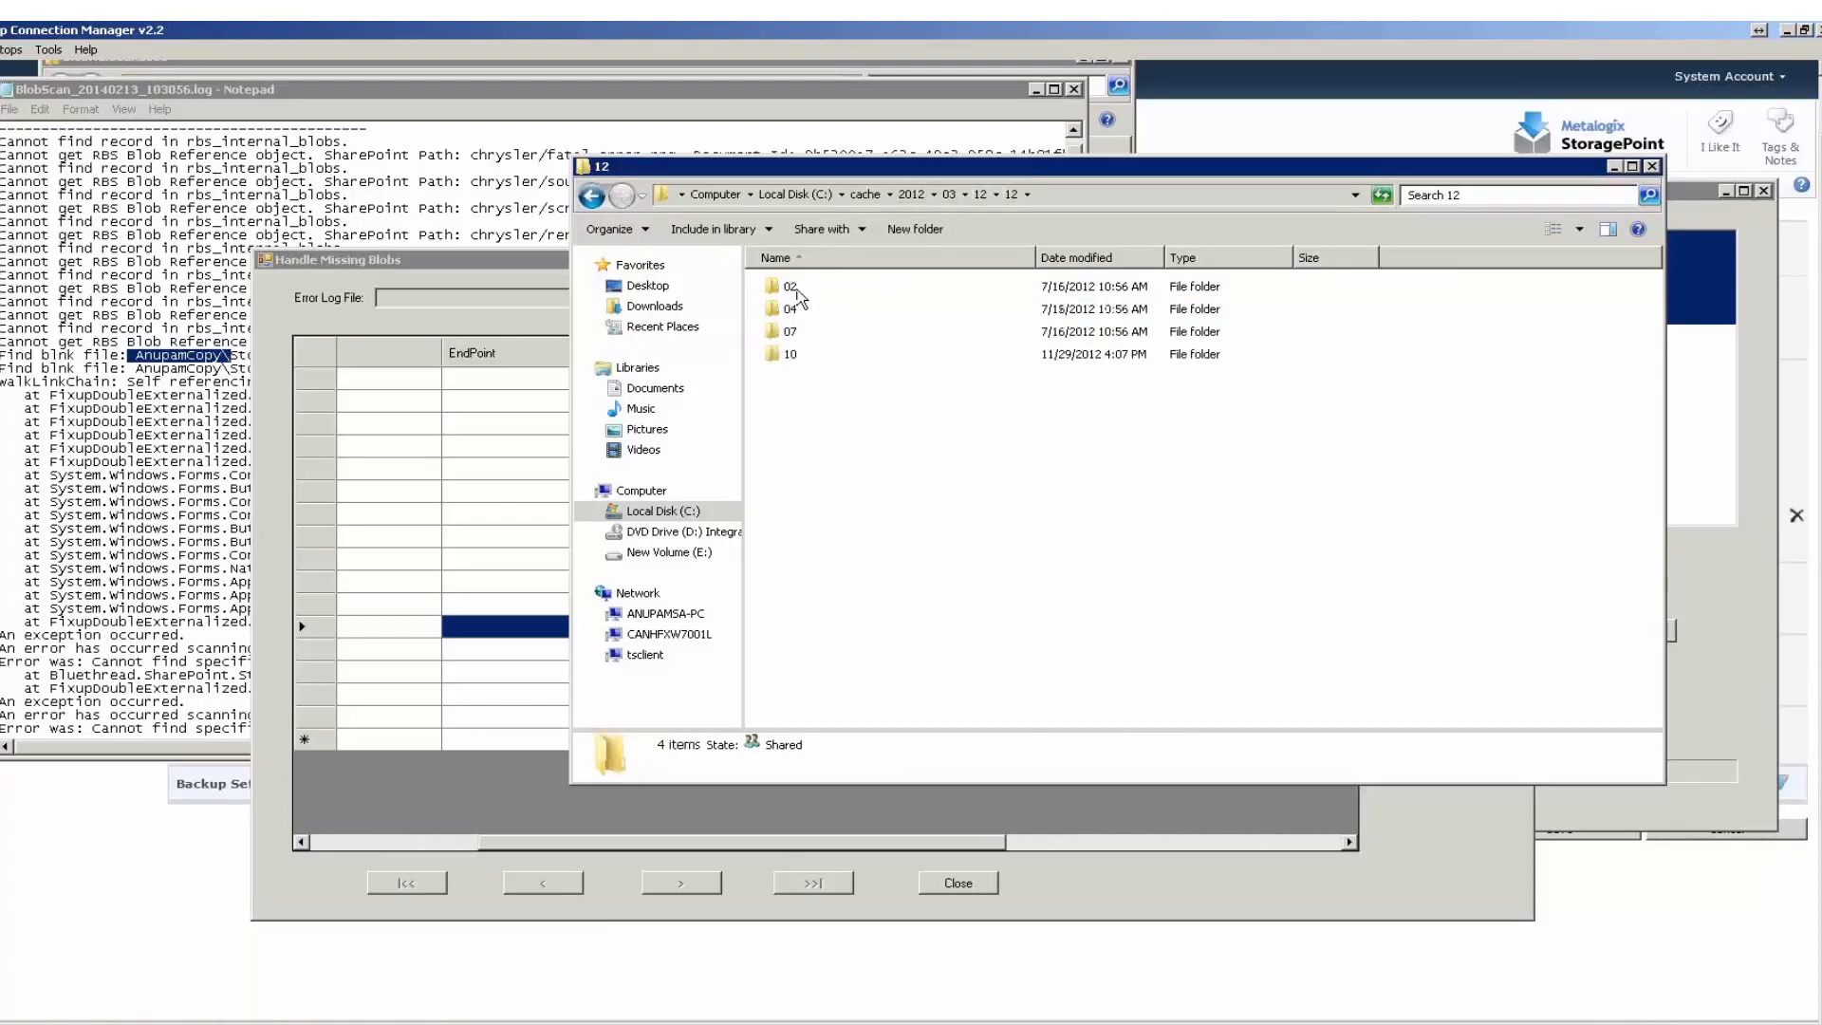
{"action": "double_click", "coordinate": [796, 288]}
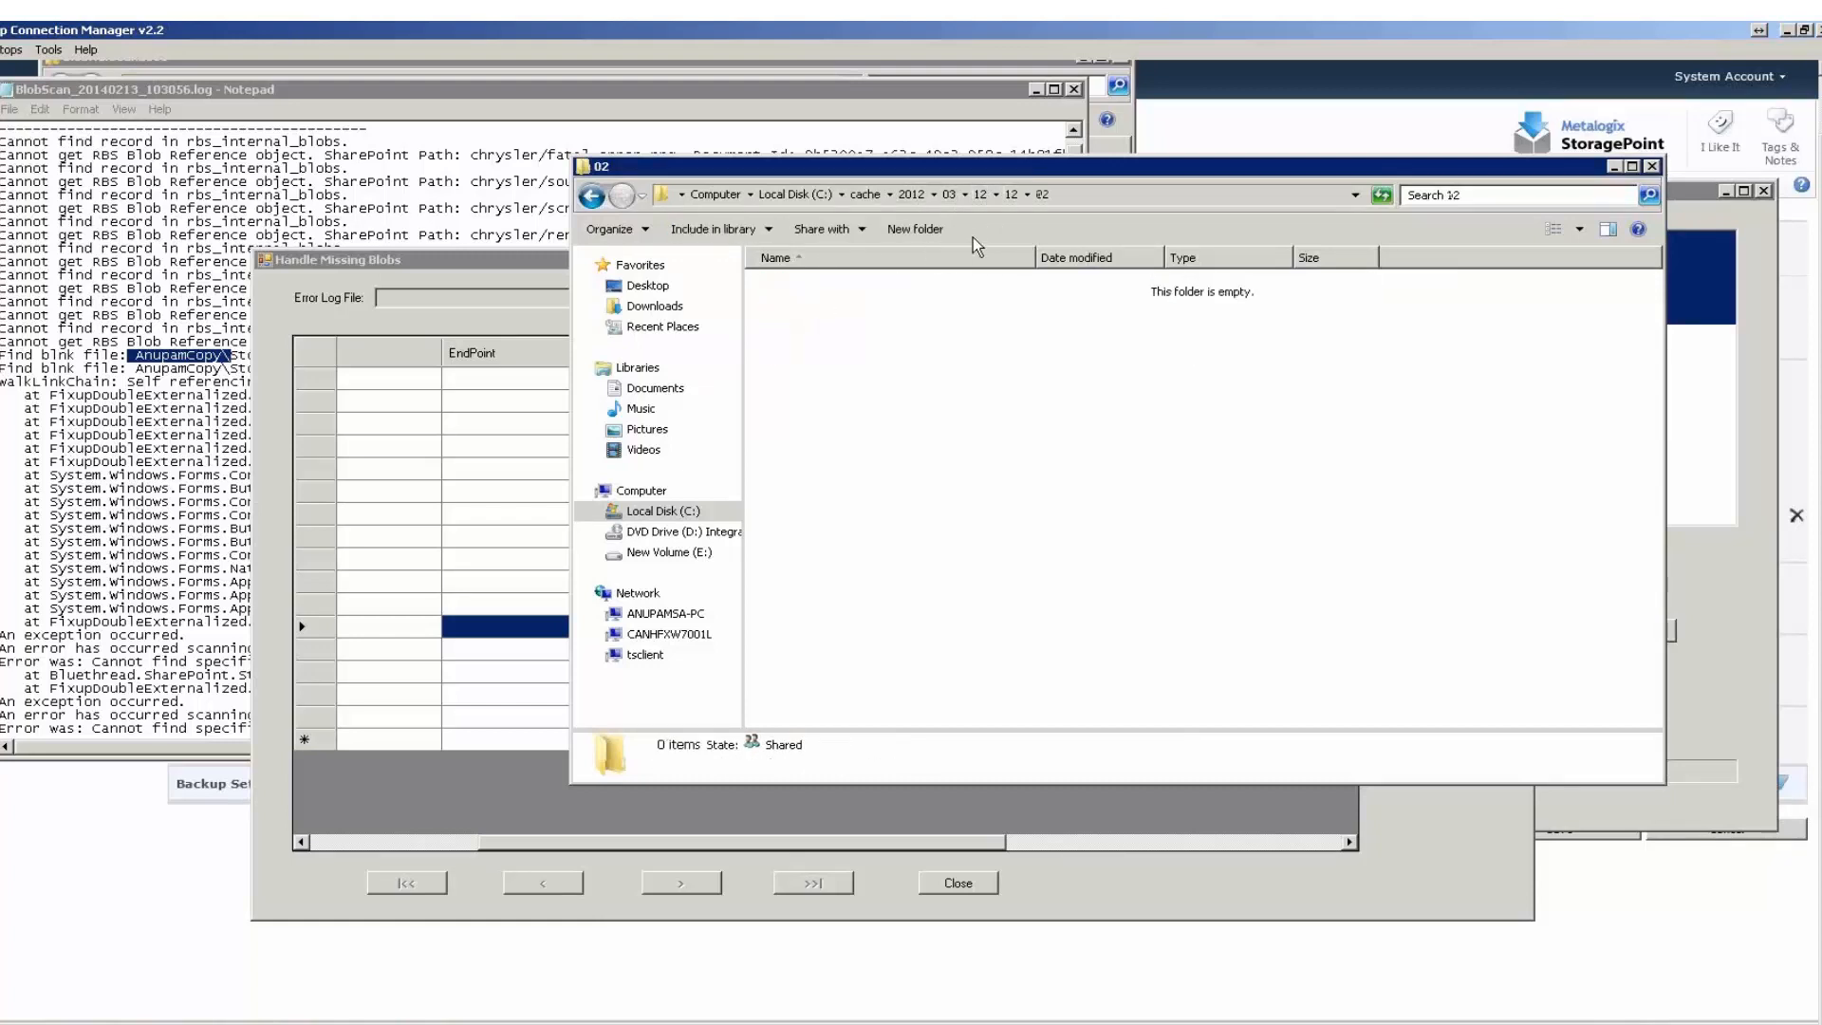
Browse the cache folder to 2014\05\28\12\05, fit the Name column to the blob's file name, and activate the folder search.
{"action": "left_click", "coordinate": [872, 198]}
{"action": "double_click", "coordinate": [807, 330]}
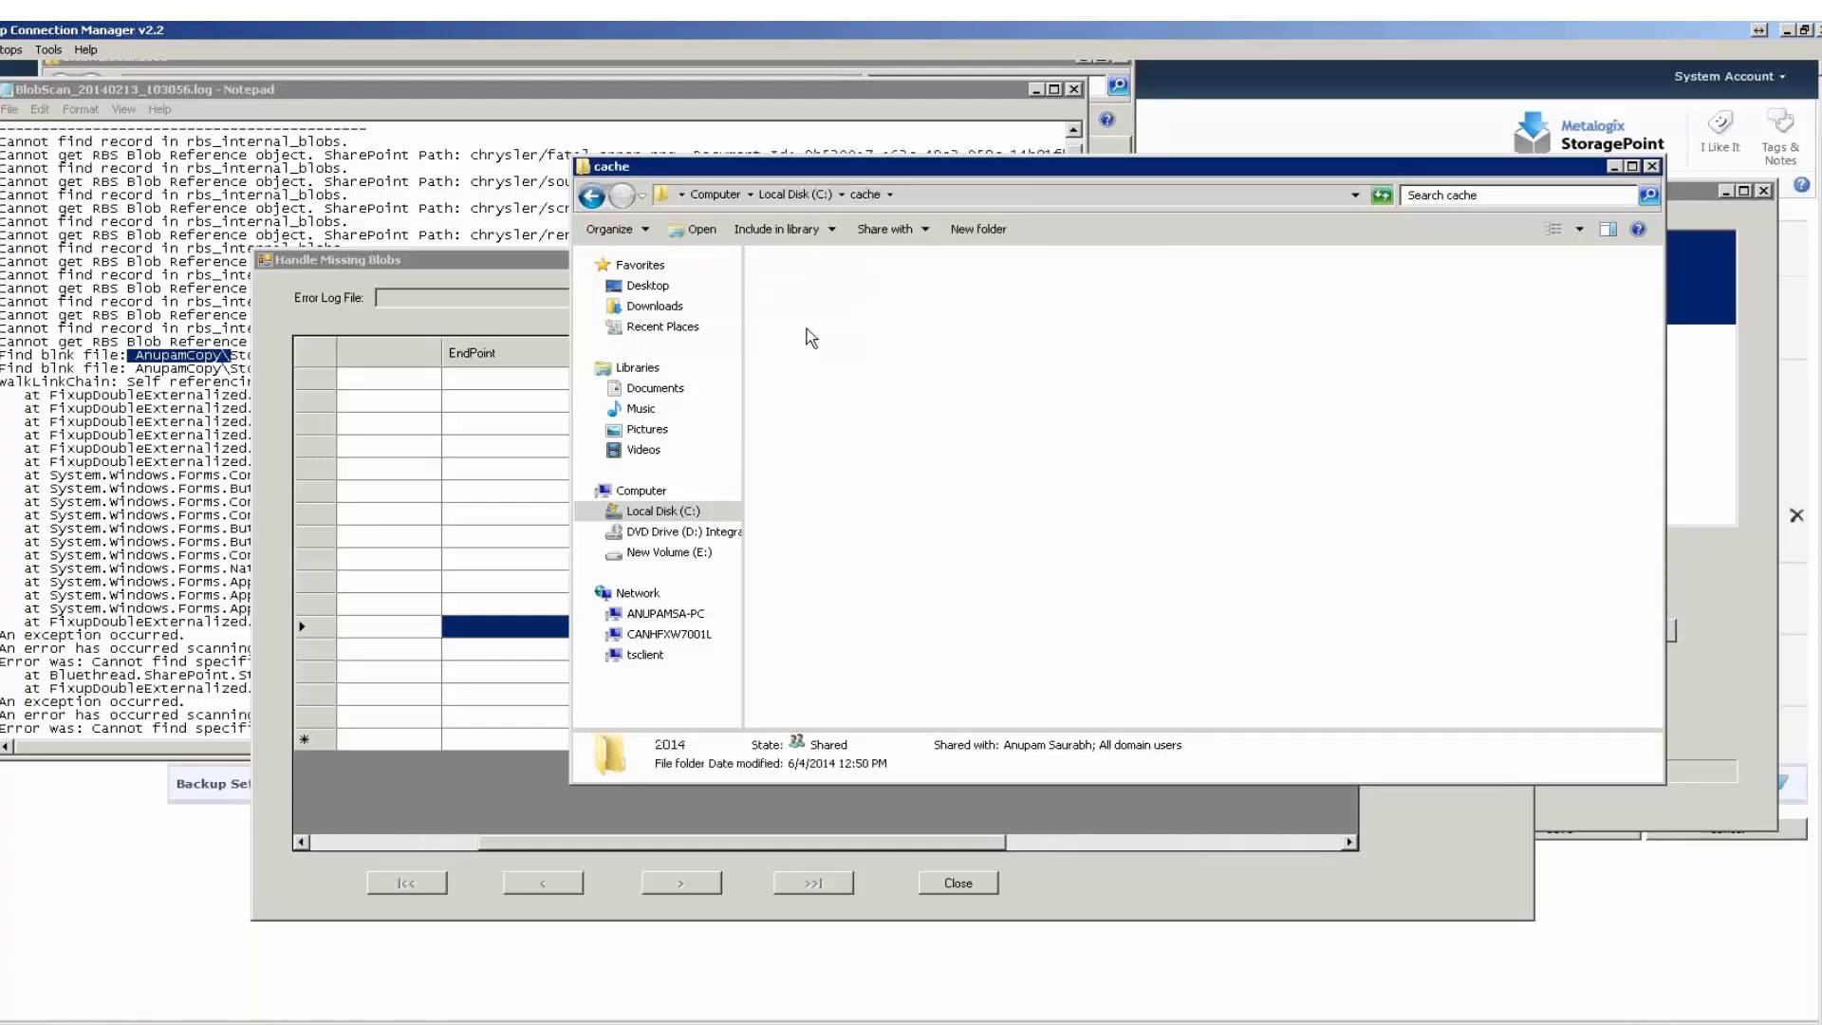
{"action": "double_click", "coordinate": [795, 361]}
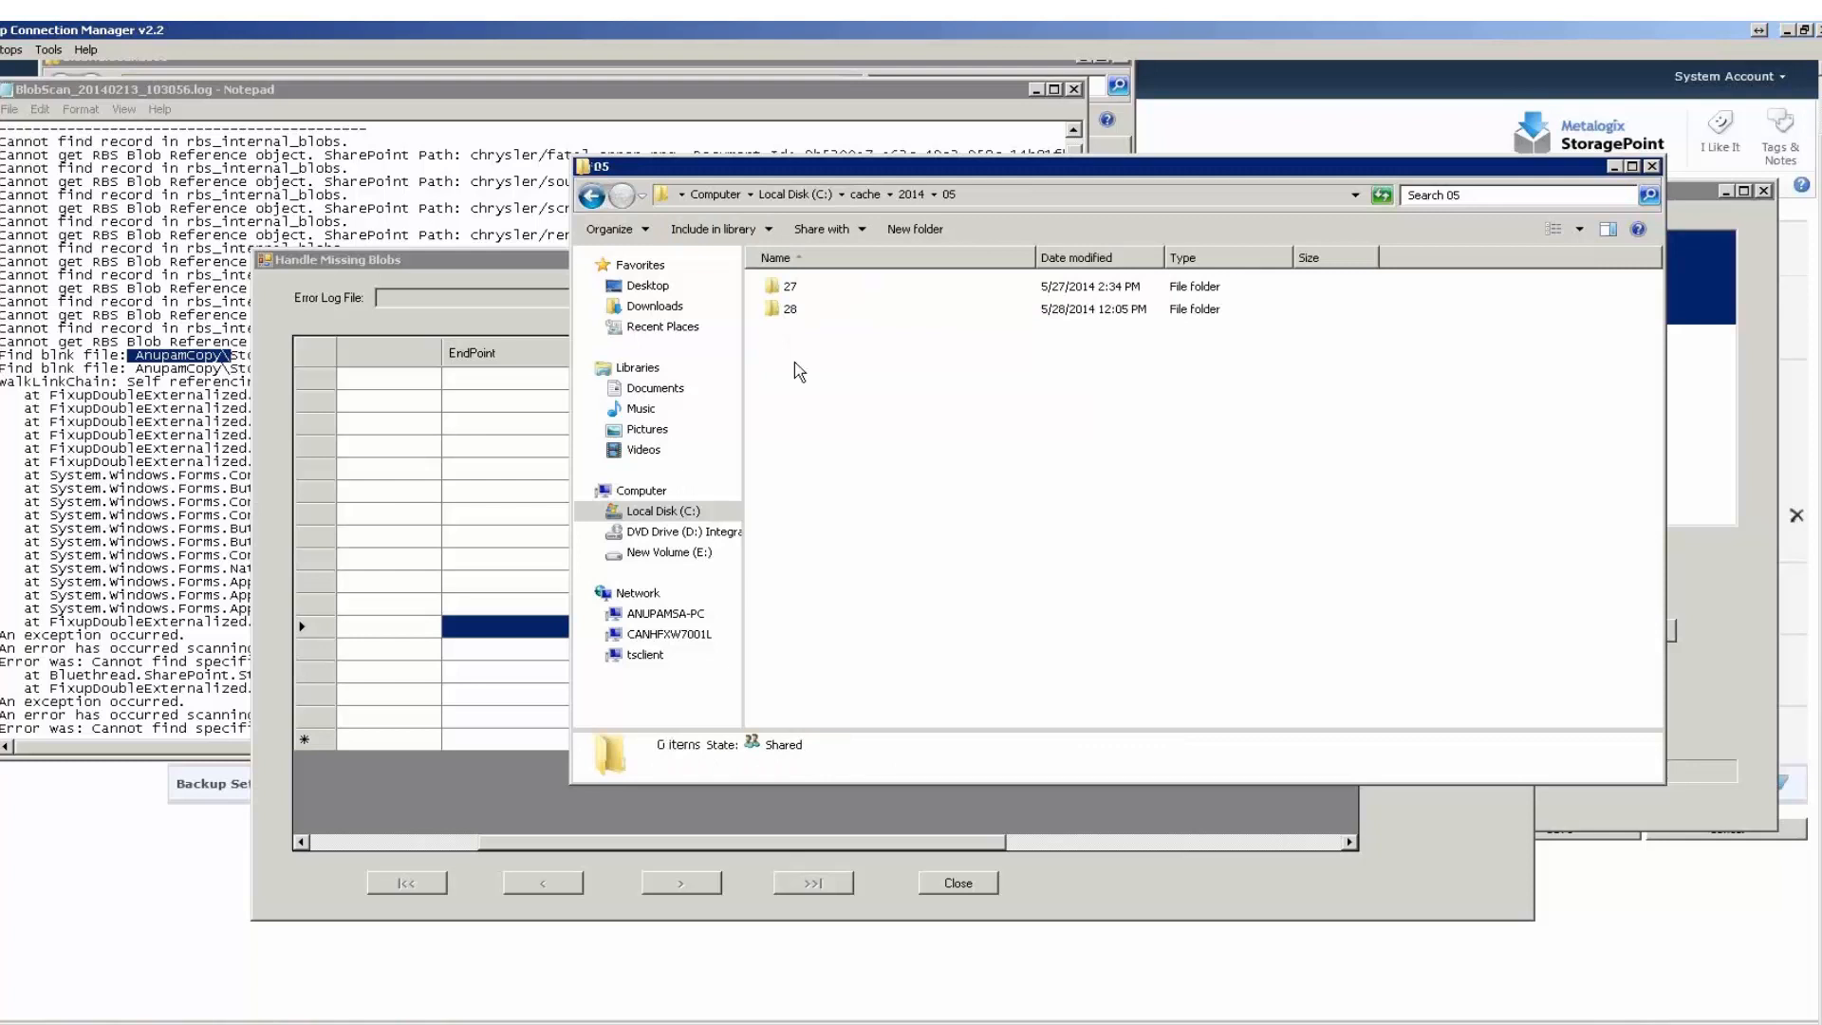
{"action": "double_click", "coordinate": [816, 310]}
{"action": "double_click", "coordinate": [811, 288]}
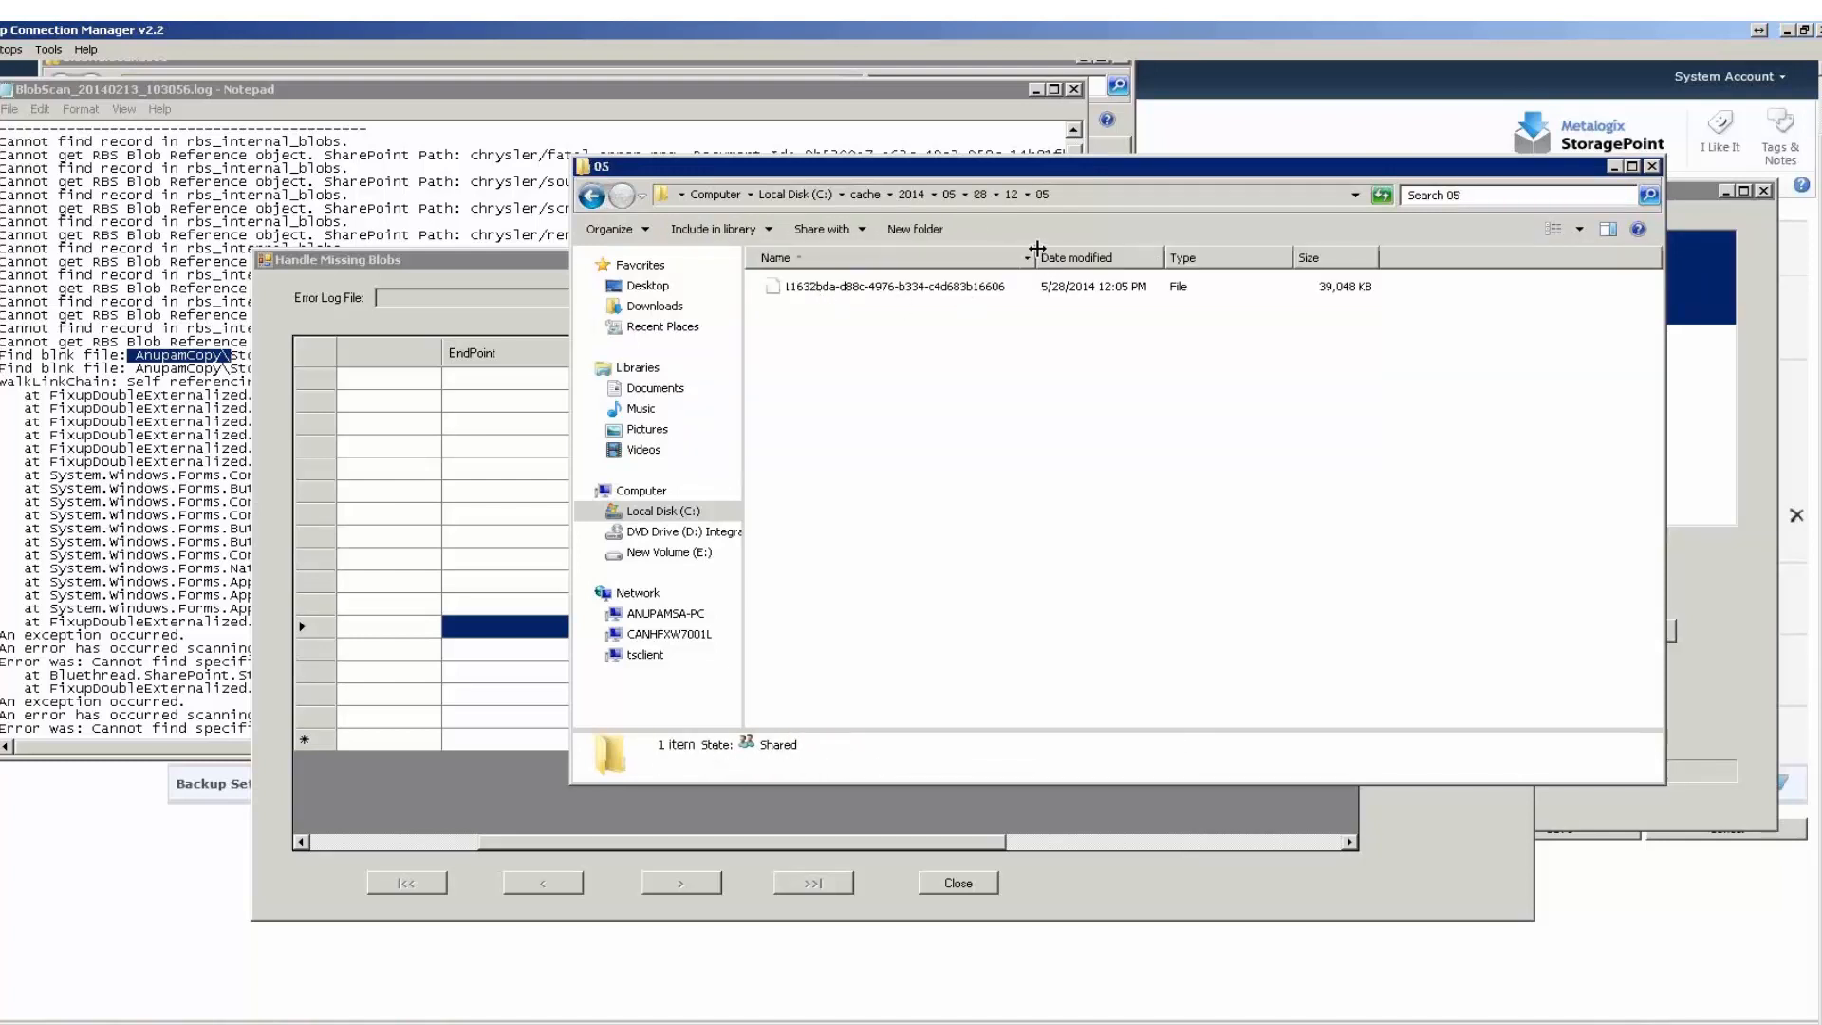
{"action": "double_click", "coordinate": [1037, 249]}
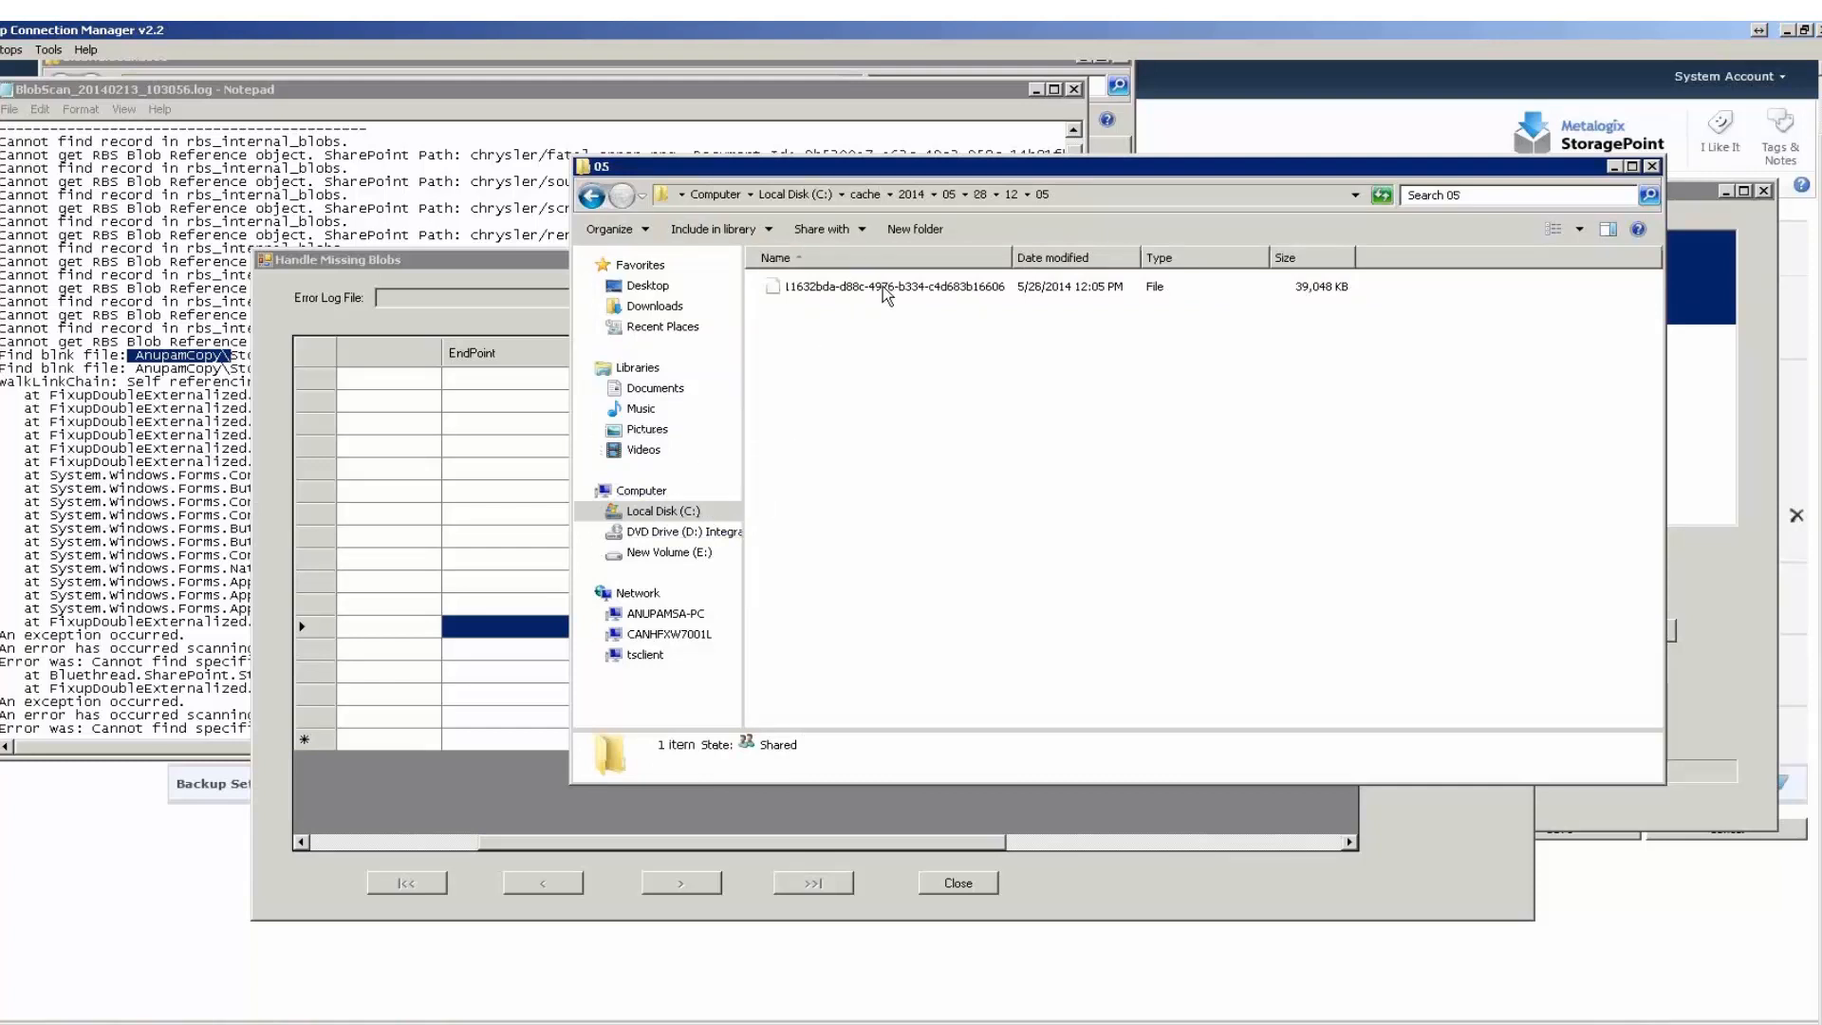
{"action": "left_click", "coordinate": [1495, 196]}
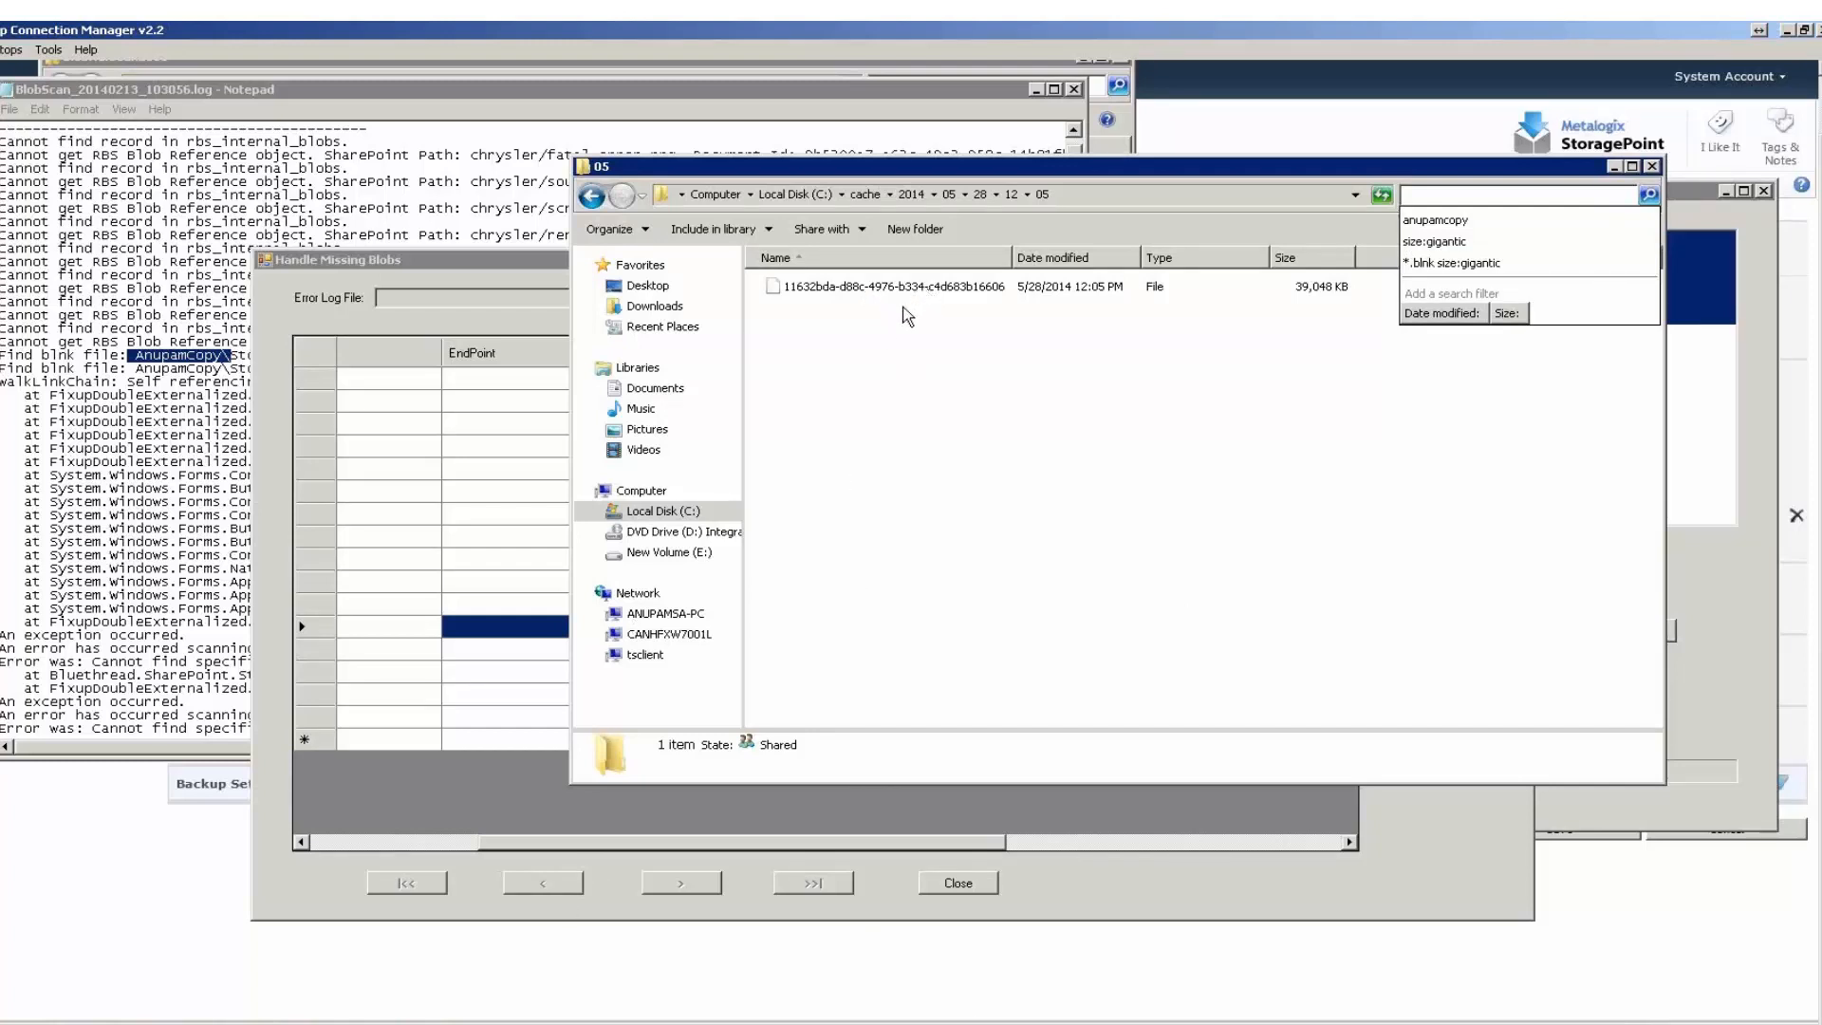
Widen the Error column of the missing blobs list to fit its text, and examine the Site Id and DocId columns.
{"action": "left_click", "coordinate": [493, 281]}
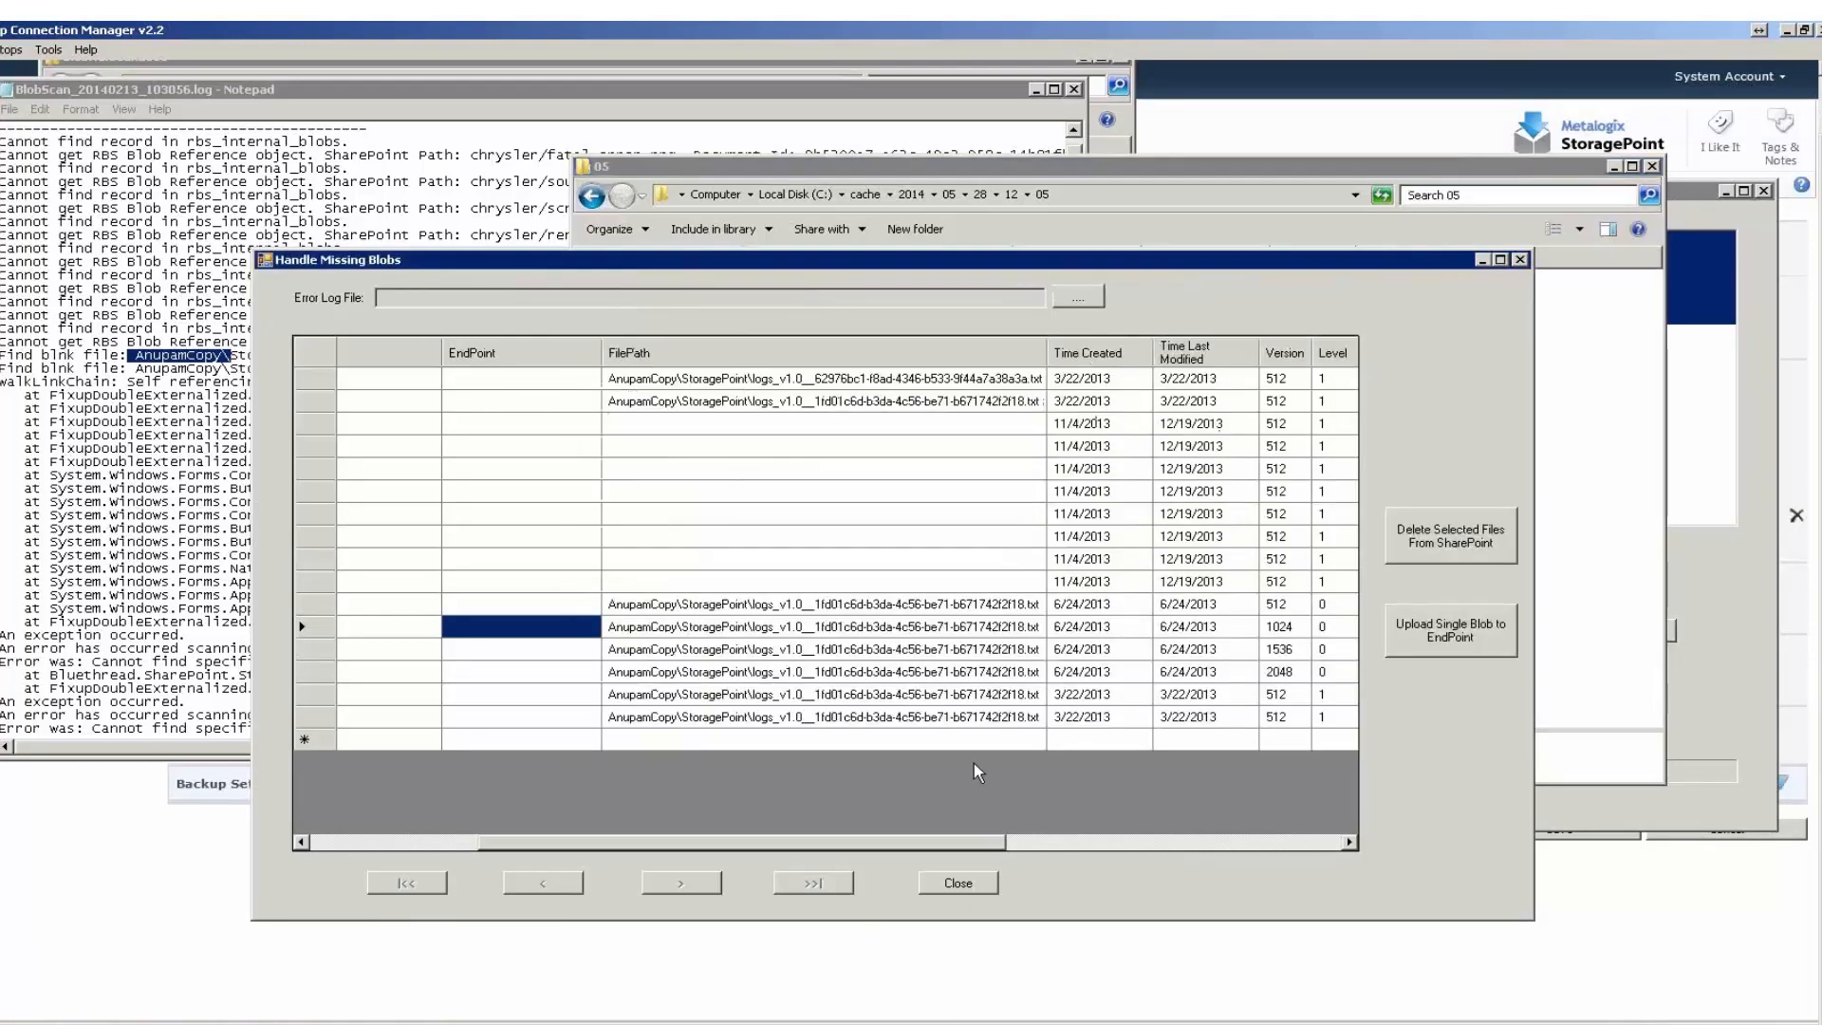
{"action": "left_click_drag", "start_coordinate": [925, 846], "coordinate": [1089, 846]}
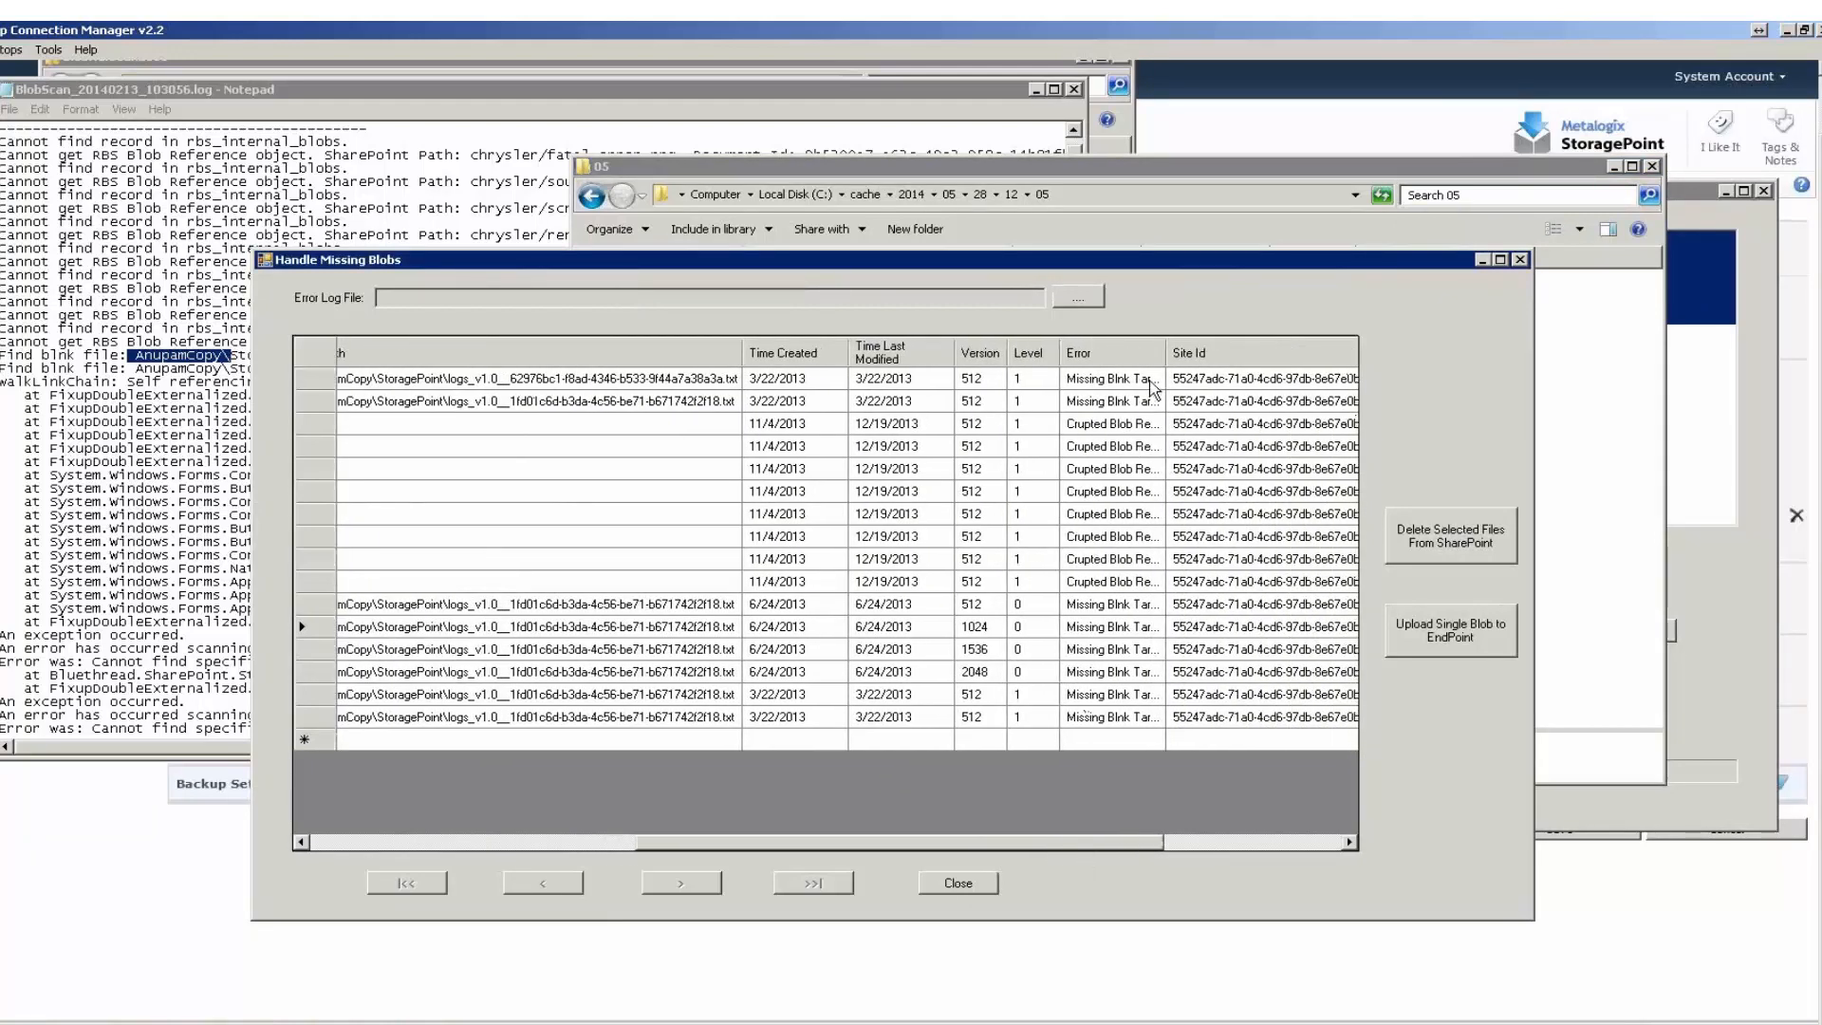
{"action": "double_click", "coordinate": [1170, 345]}
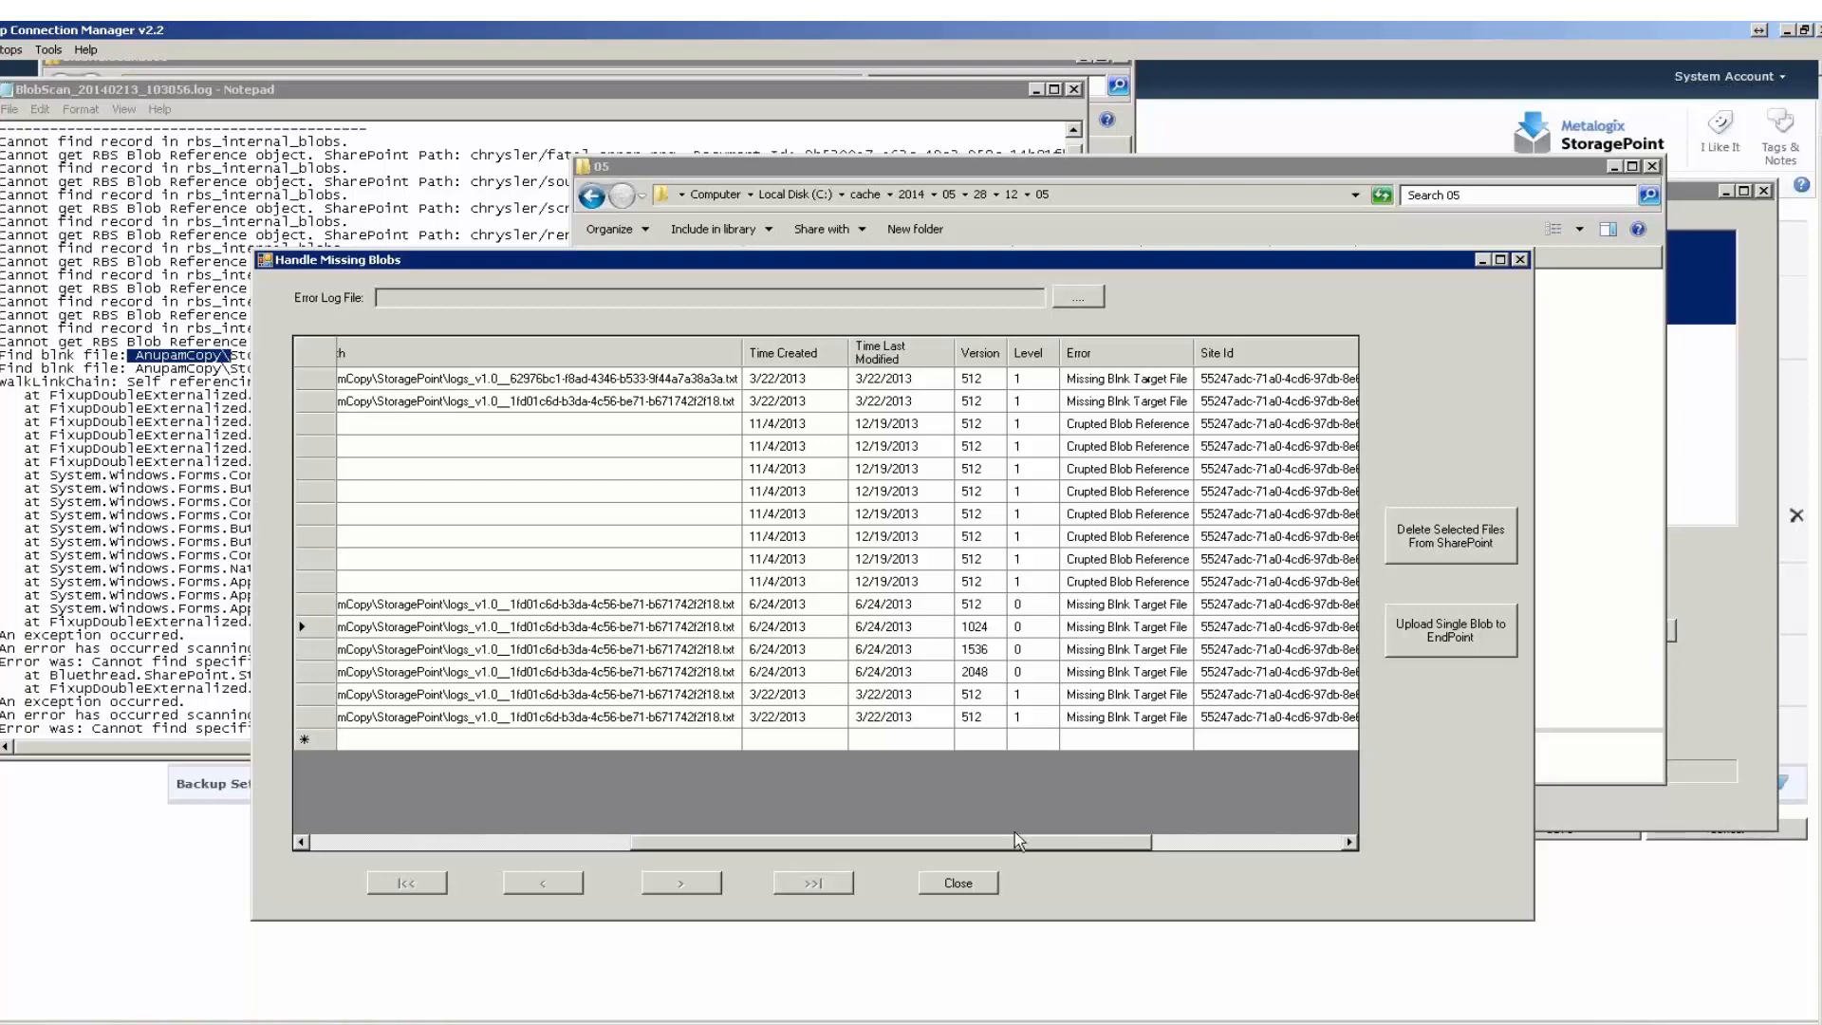
{"action": "left_click_drag", "start_coordinate": [1055, 839], "coordinate": [1289, 864]}
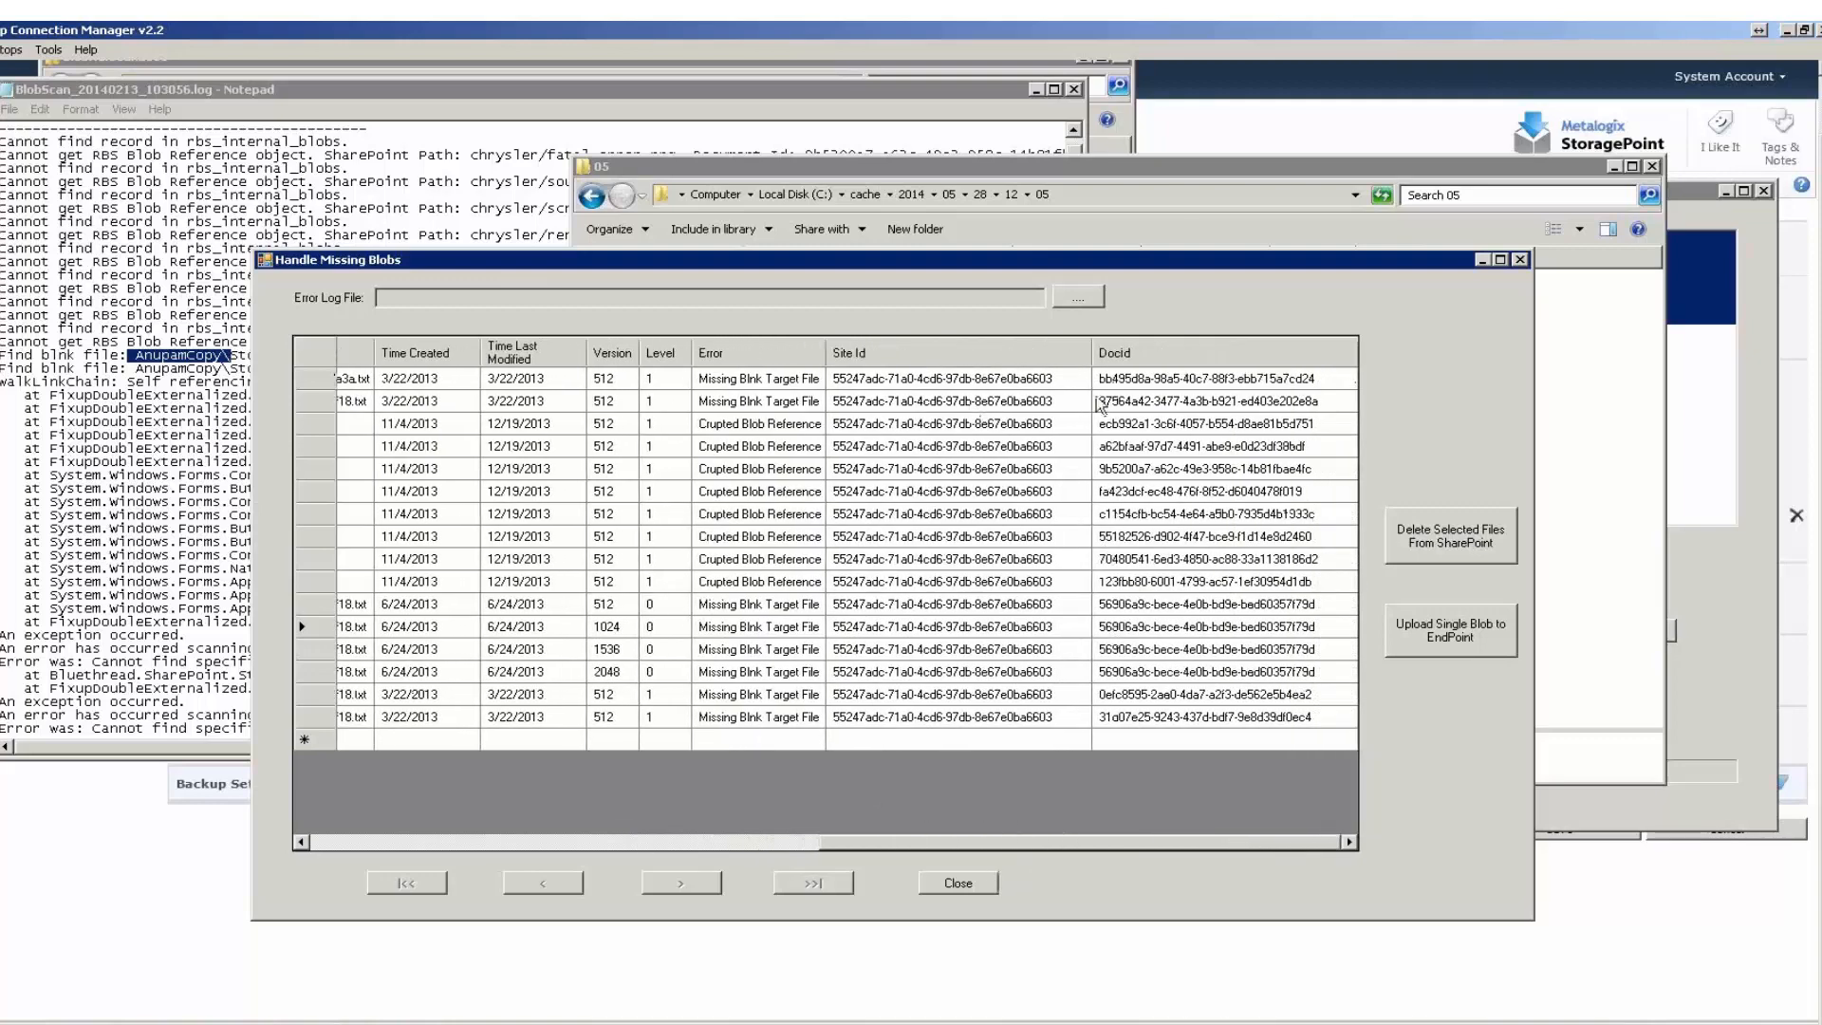
Select the version 1024 logs.txt entry in the missing blobs list for deletion from SharePoint.
{"action": "left_click_drag", "start_coordinate": [1011, 849], "coordinate": [376, 845]}
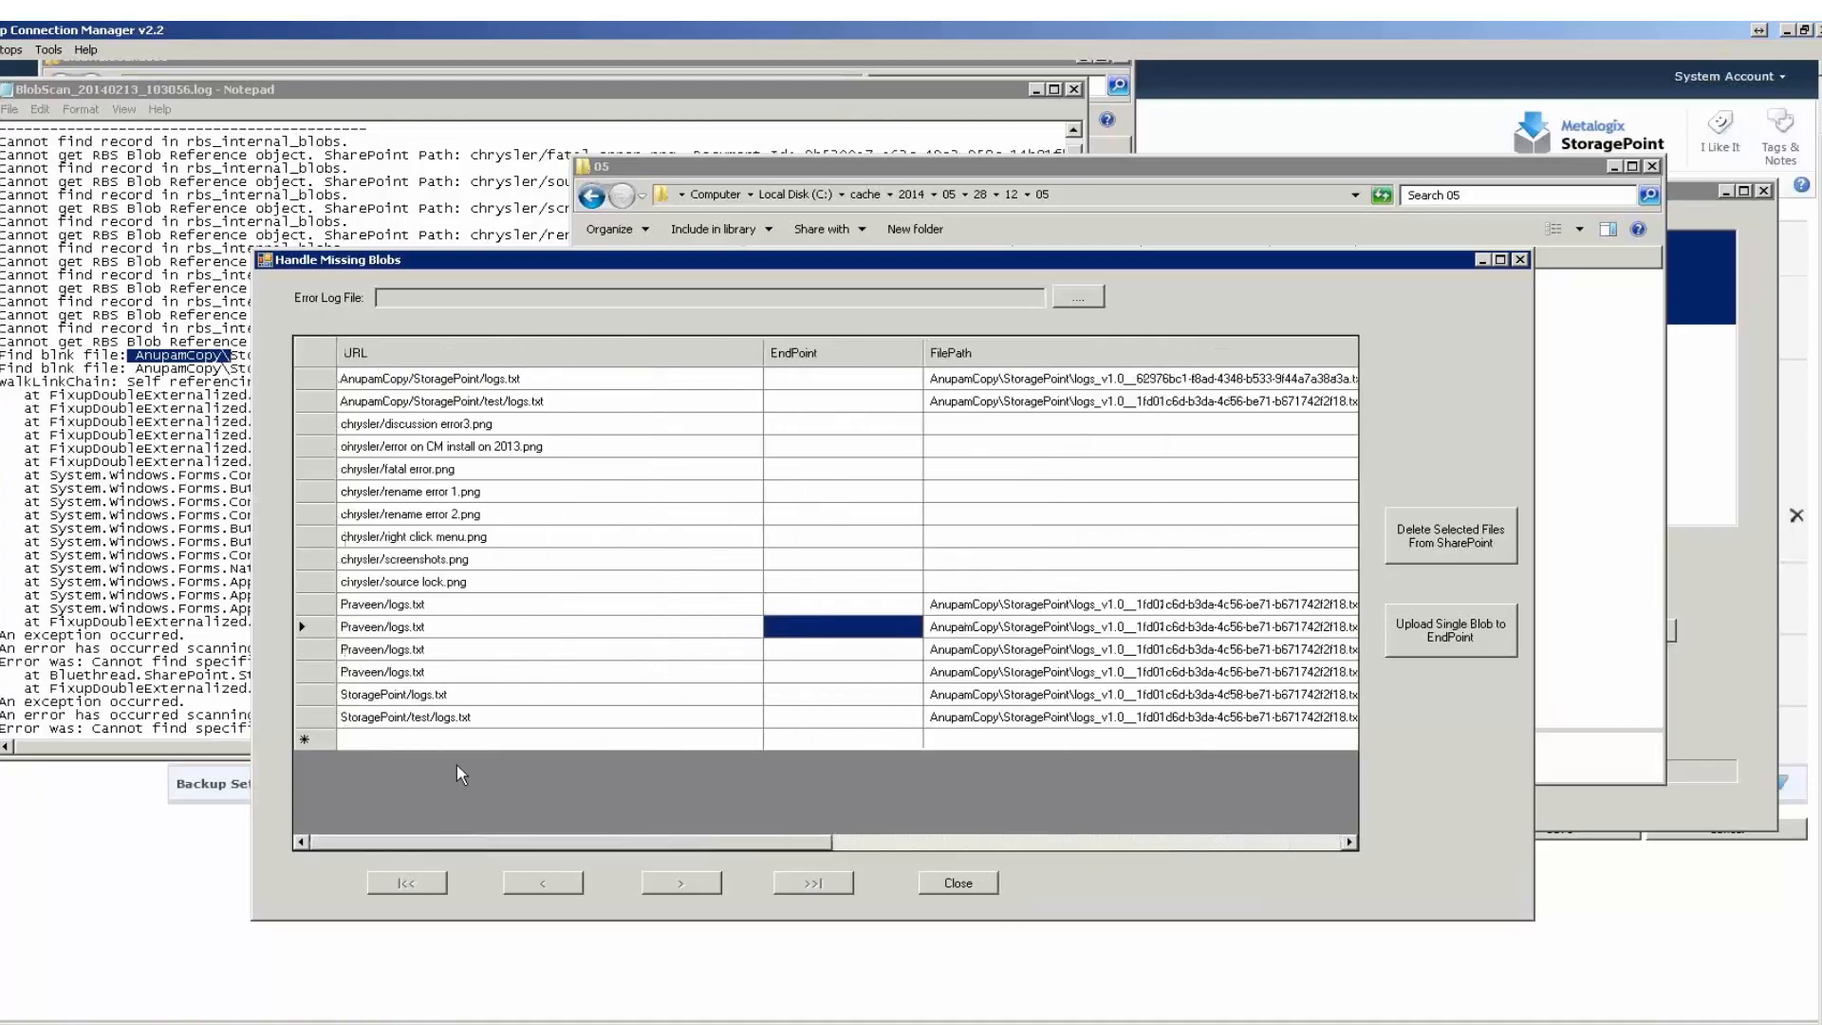
{"action": "left_click", "coordinate": [328, 626]}
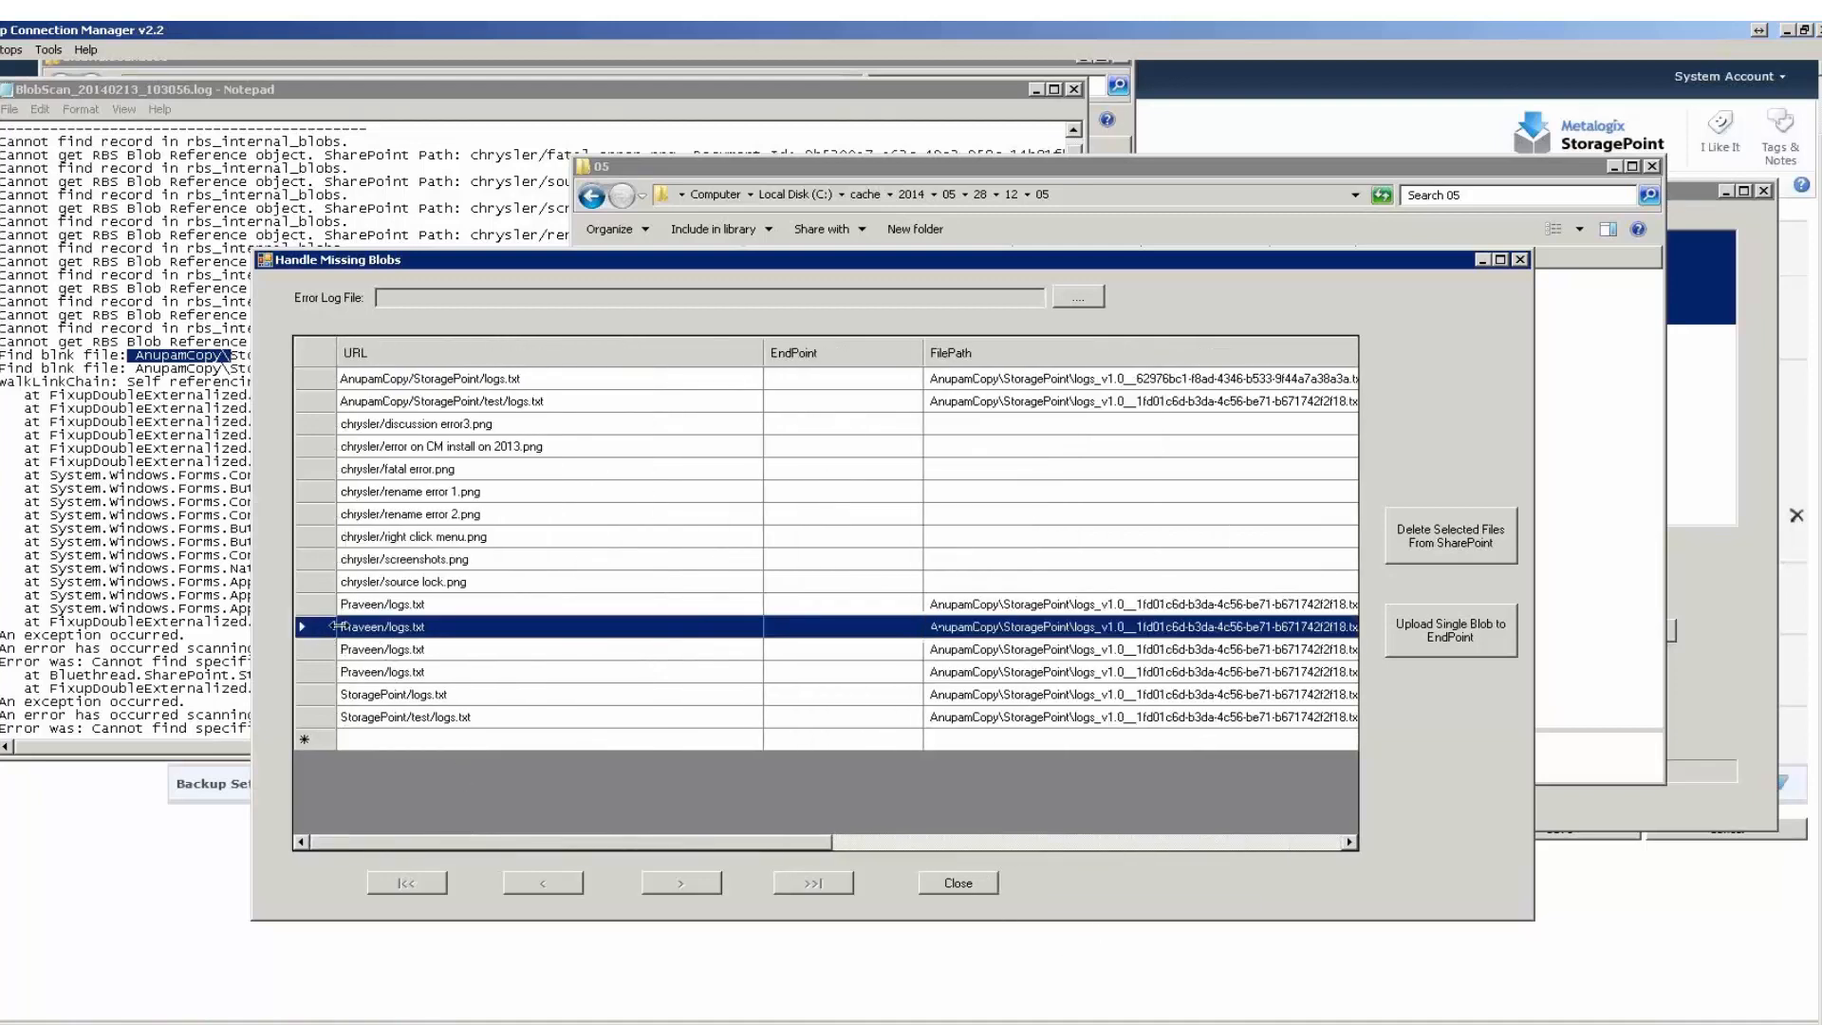
{"action": "left_click", "coordinate": [1473, 545]}
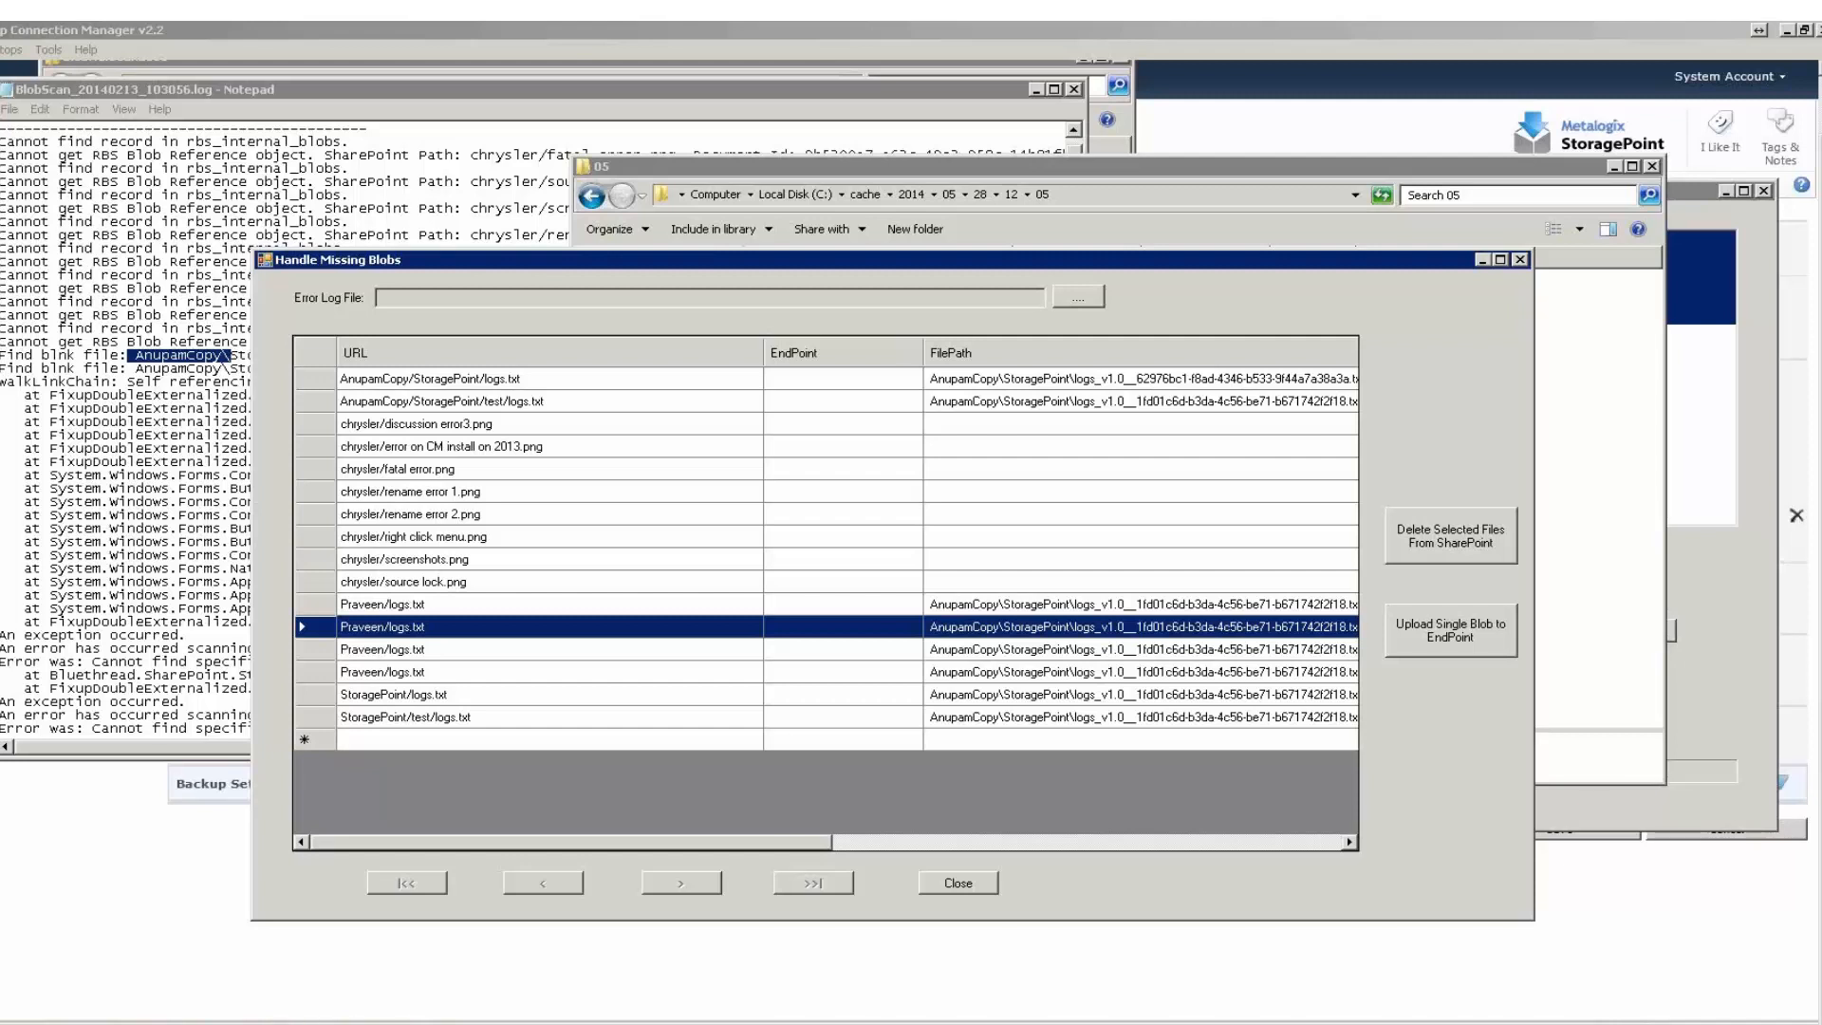
Switch to the Edit Storage Profile page in Internet Explorer and examine how many days unused BLOBs are retained.
{"action": "left_click", "coordinate": [228, 1023]}
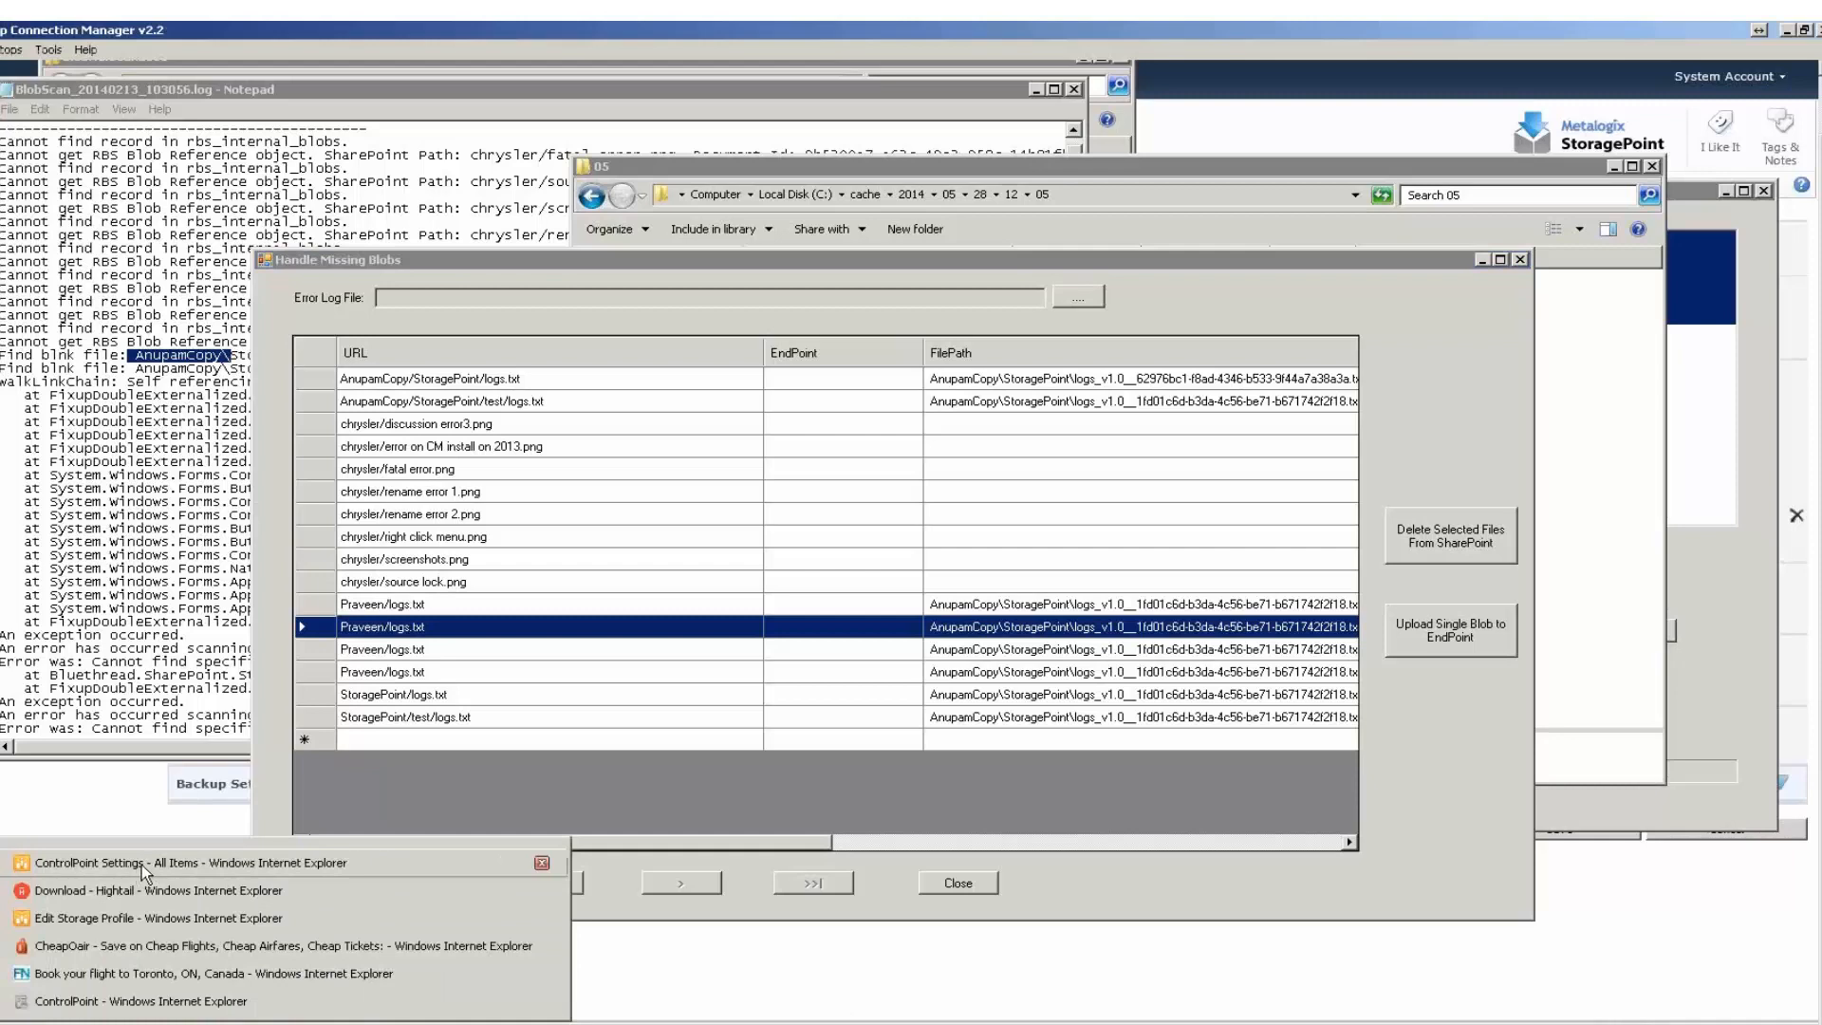
{"action": "left_click", "coordinate": [134, 918]}
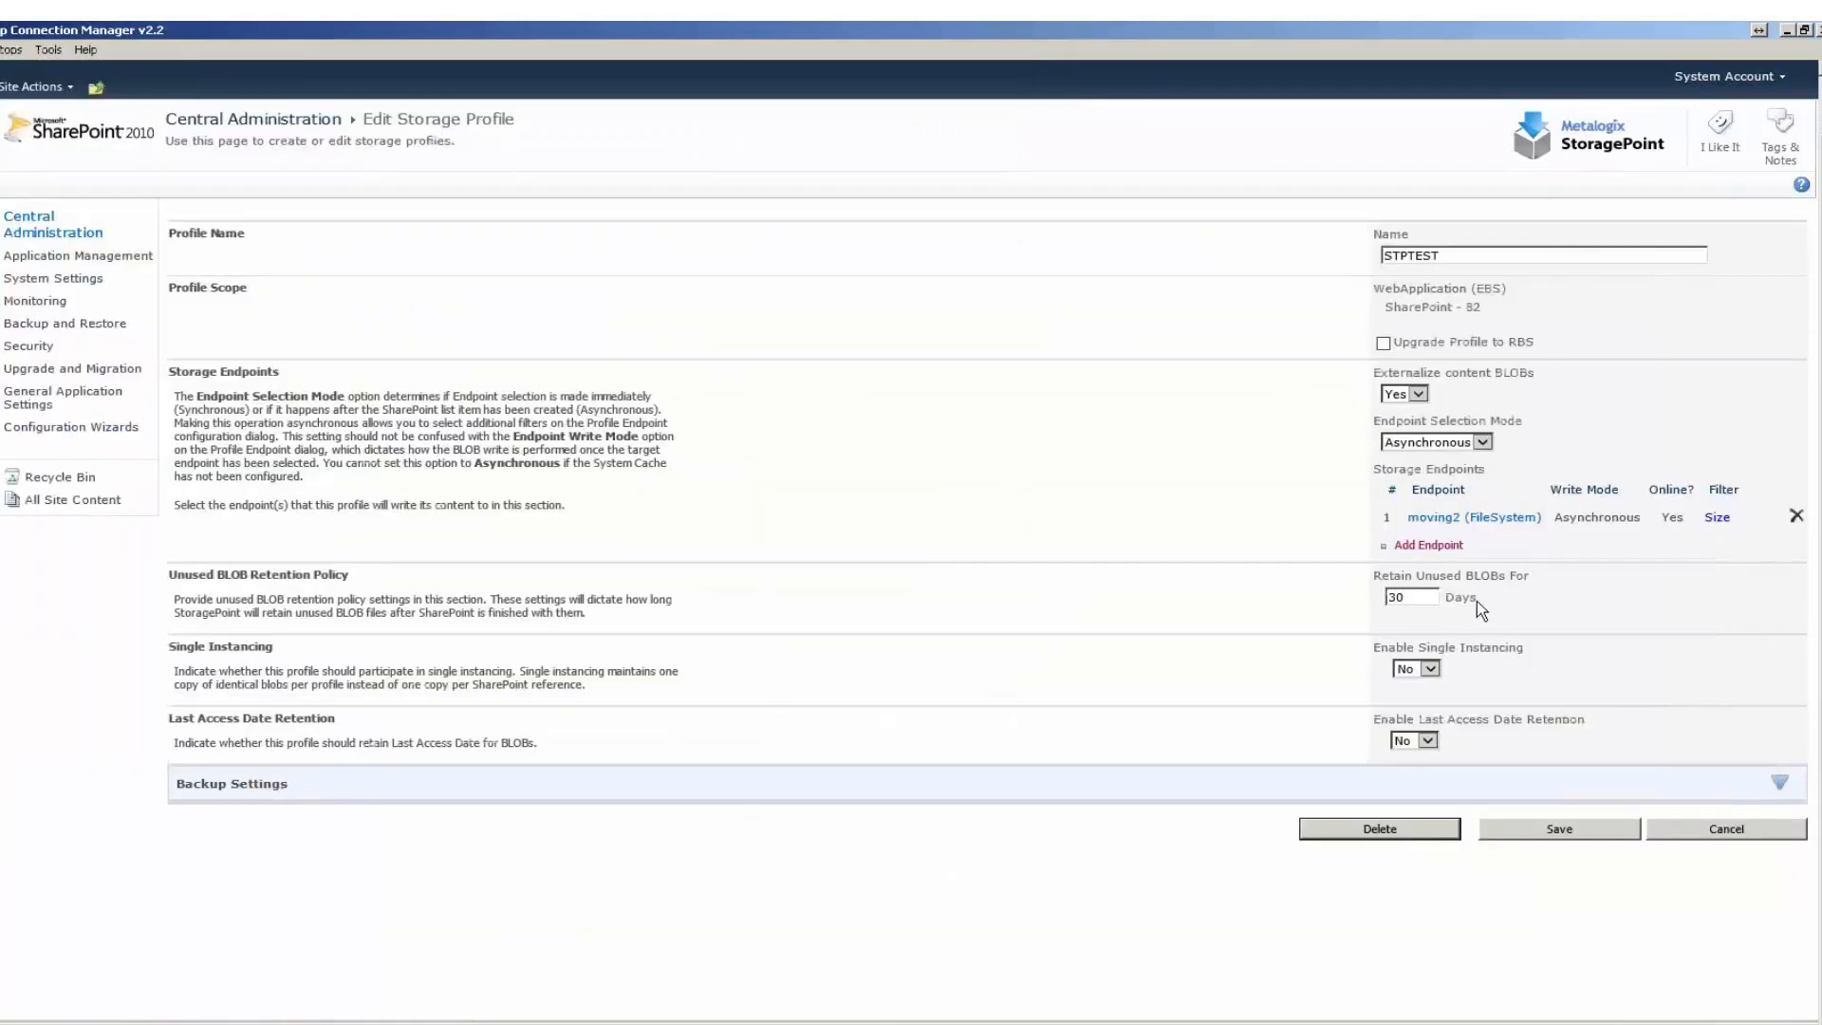
{"action": "double_click", "coordinate": [1430, 597]}
{"action": "left_click", "coordinate": [1401, 598]}
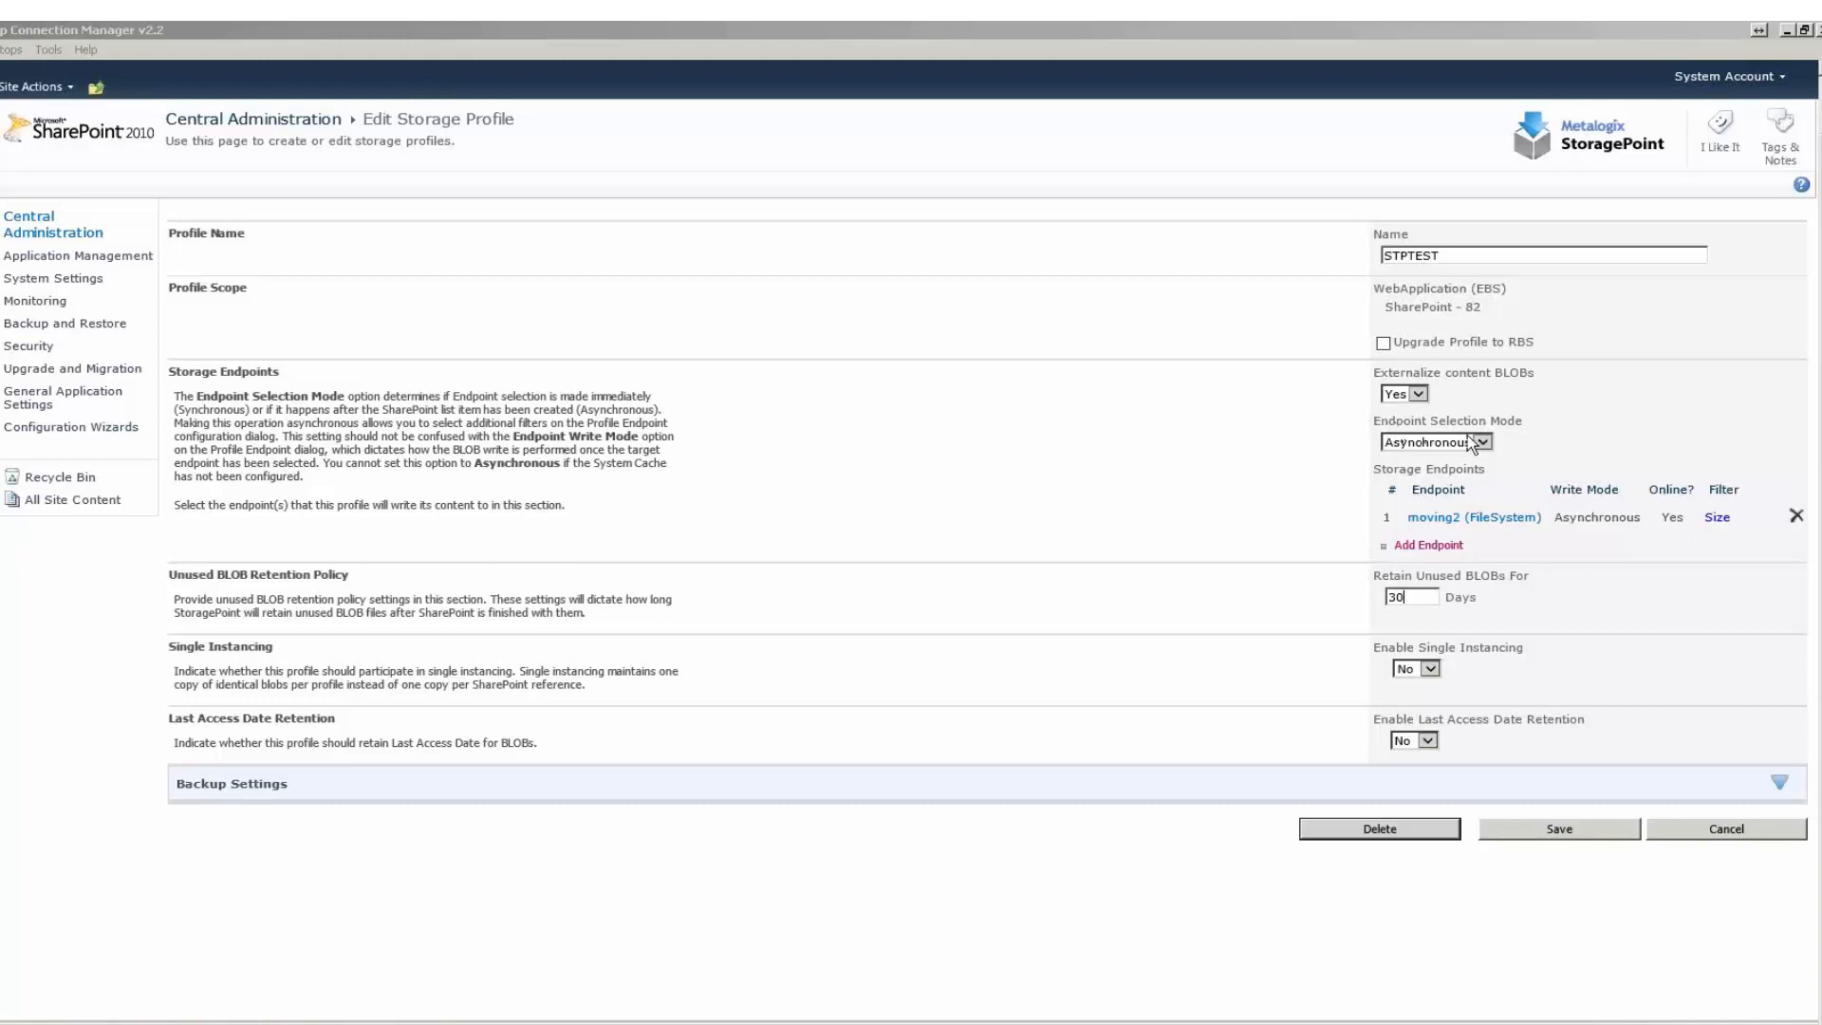
Open the moving2 profile endpoint, examine its Endpoint Write Mode, and close it without saving.
{"action": "left_click", "coordinate": [1513, 519]}
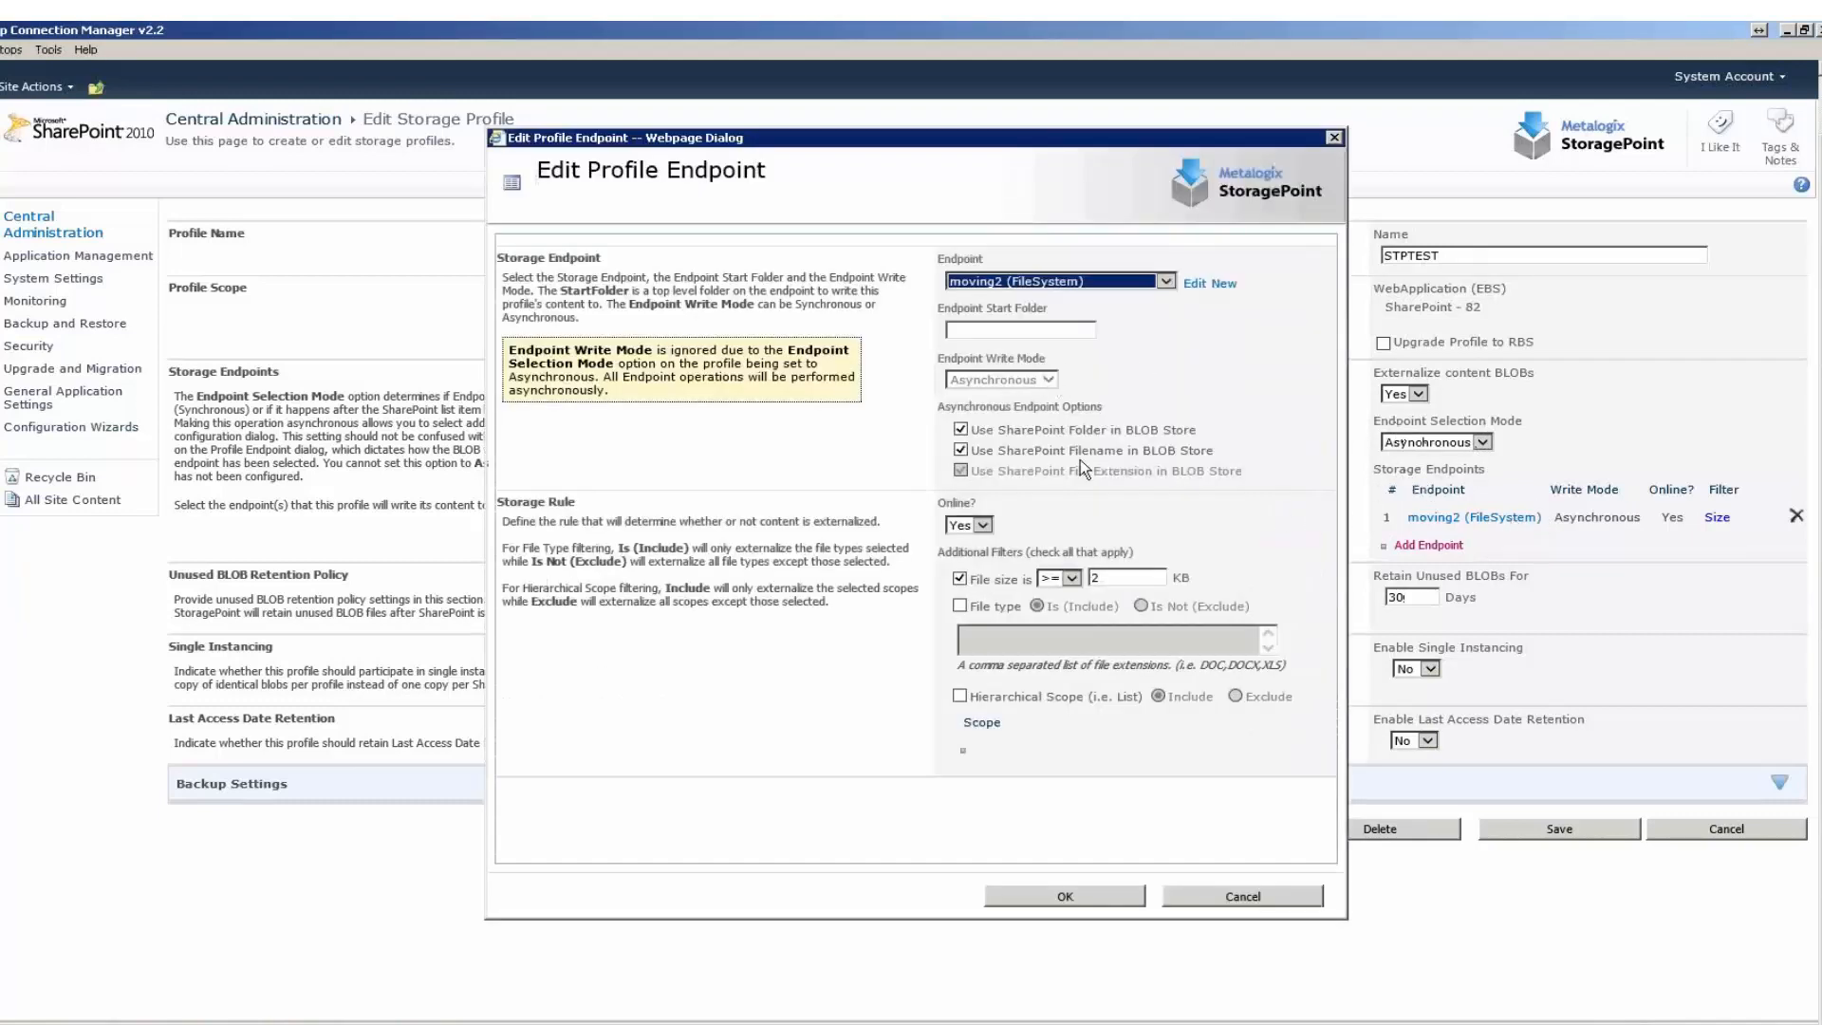
{"action": "left_click", "coordinate": [1048, 379]}
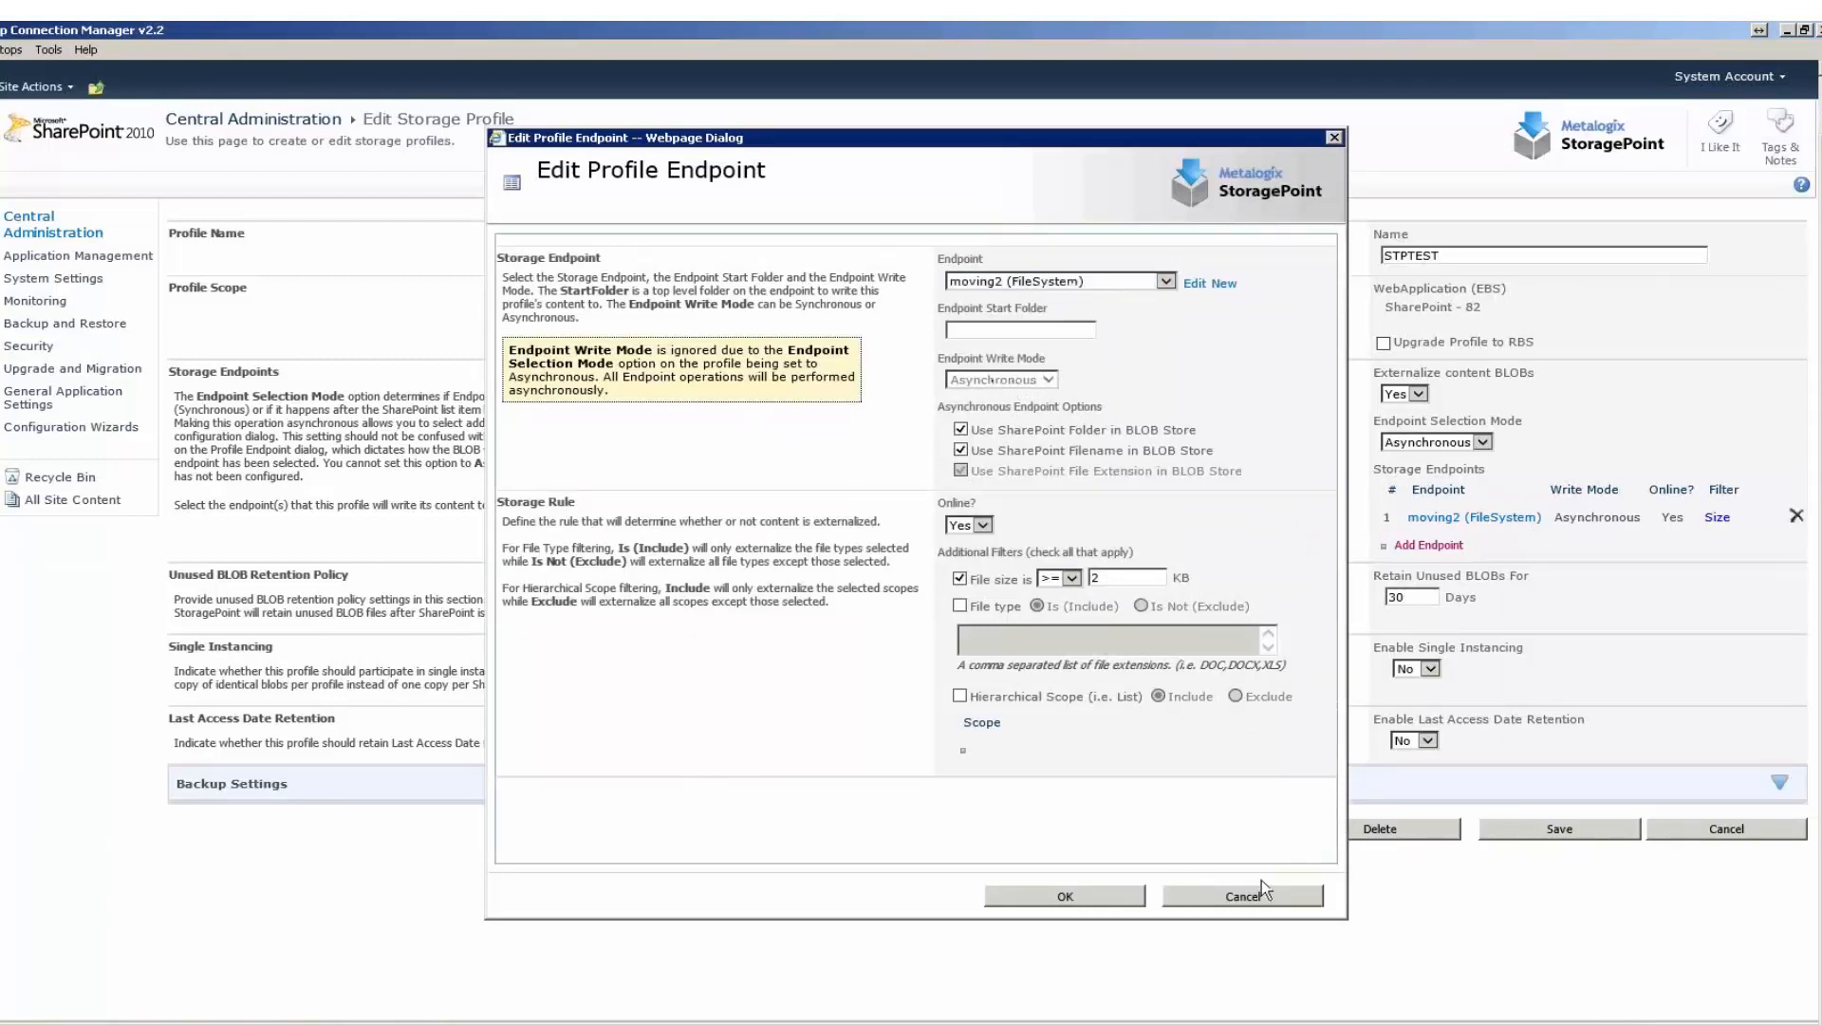
{"action": "left_click", "coordinate": [1244, 897]}
Try the Synchronous endpoint selection mode, examine the moving2 endpoint's write mode options, and leave the storage profile without saving.
{"action": "left_click", "coordinate": [1481, 442]}
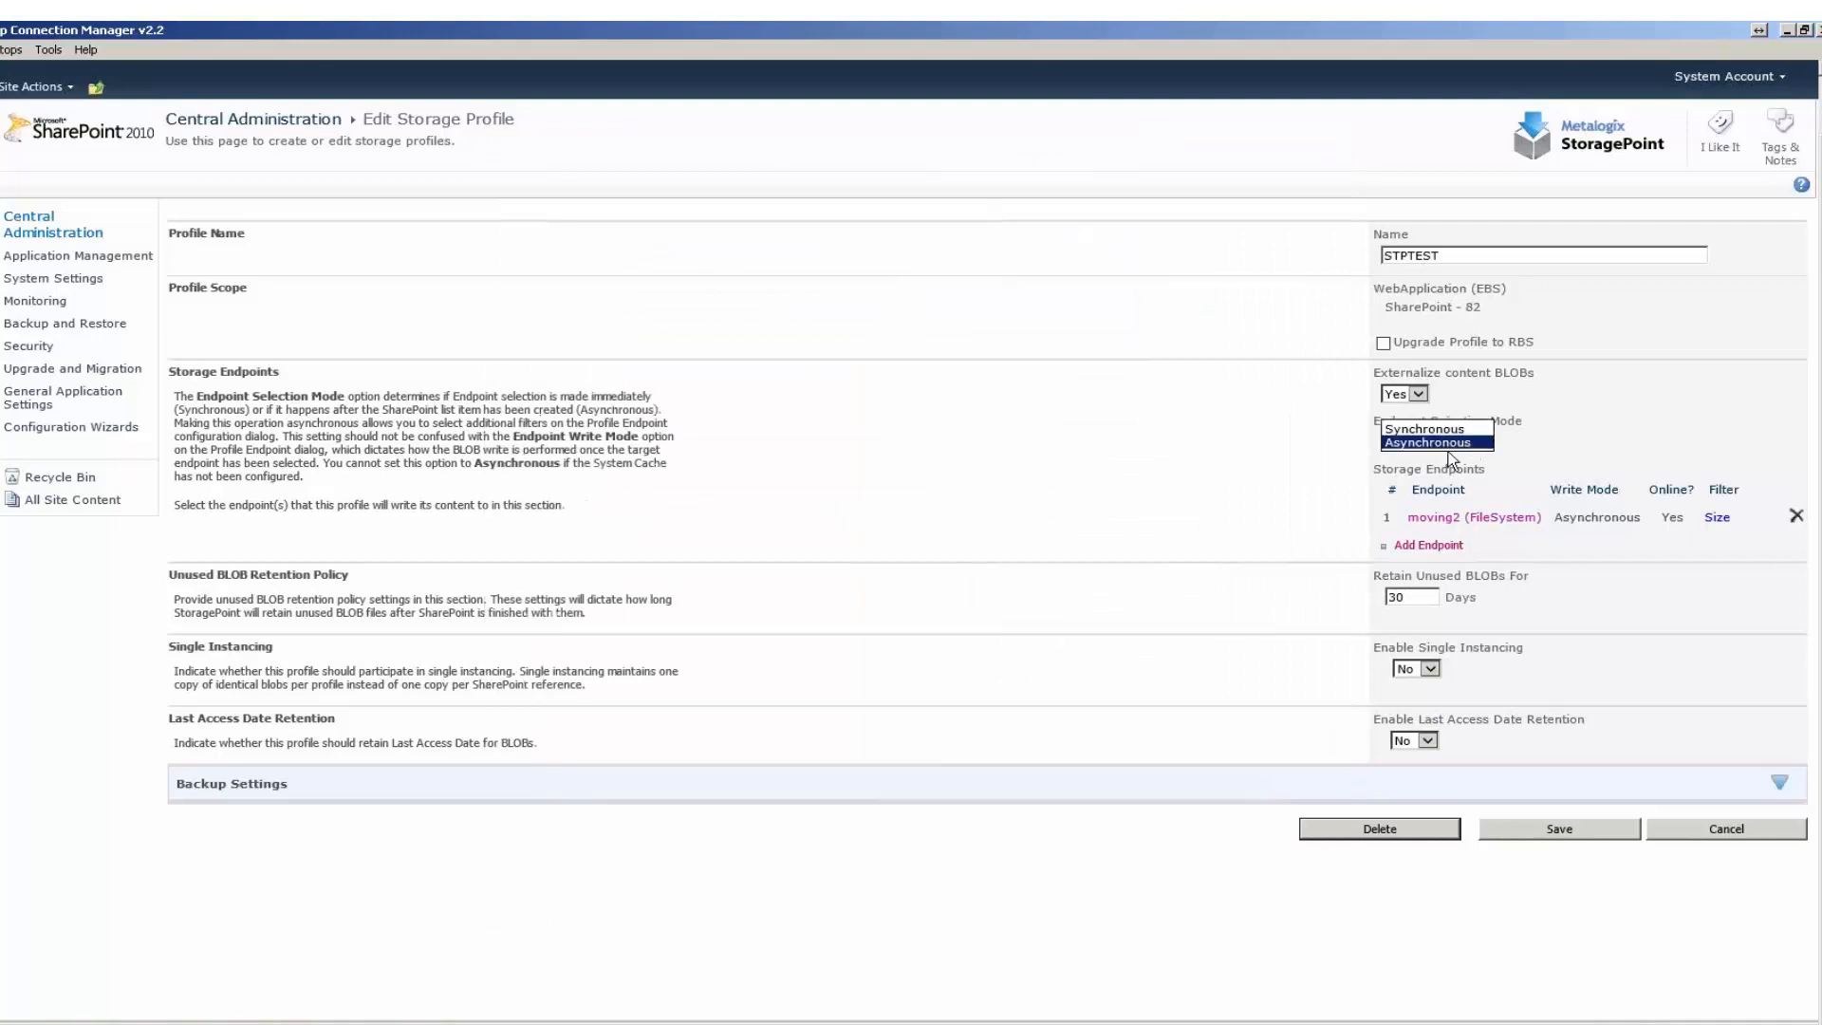
{"action": "left_click", "coordinate": [1429, 430]}
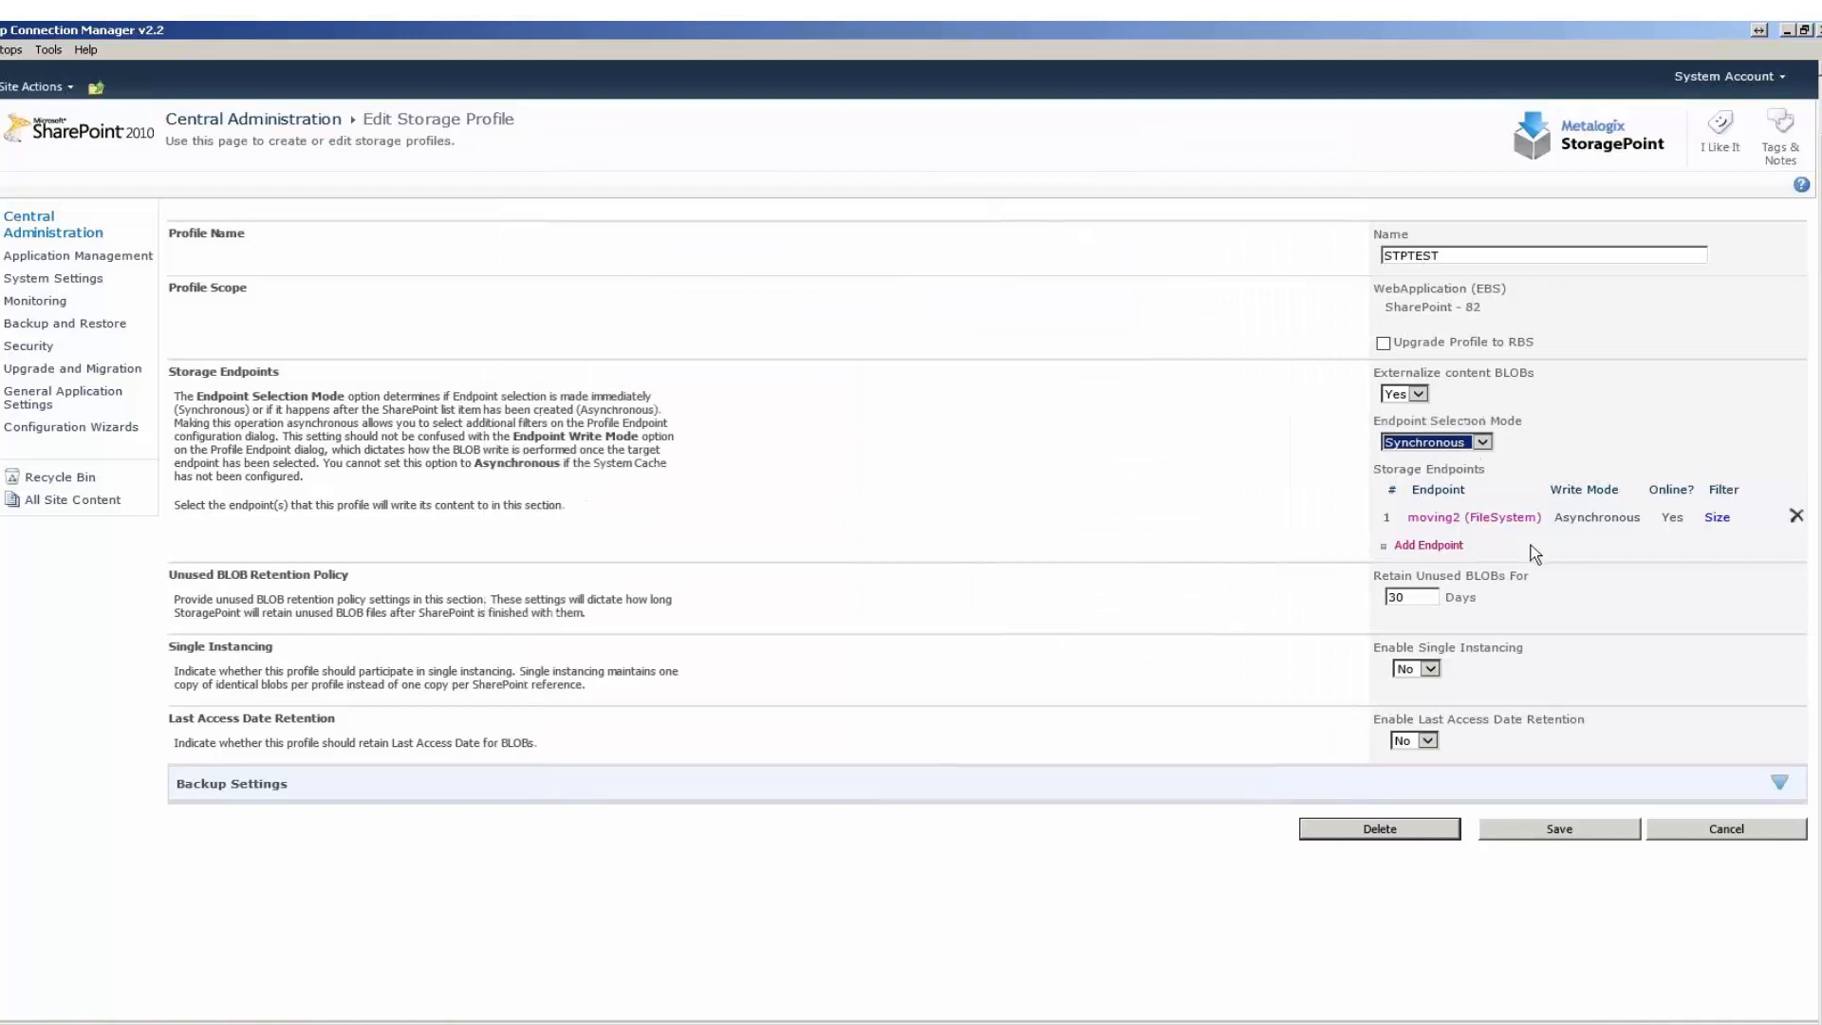
{"action": "left_click", "coordinate": [1467, 516]}
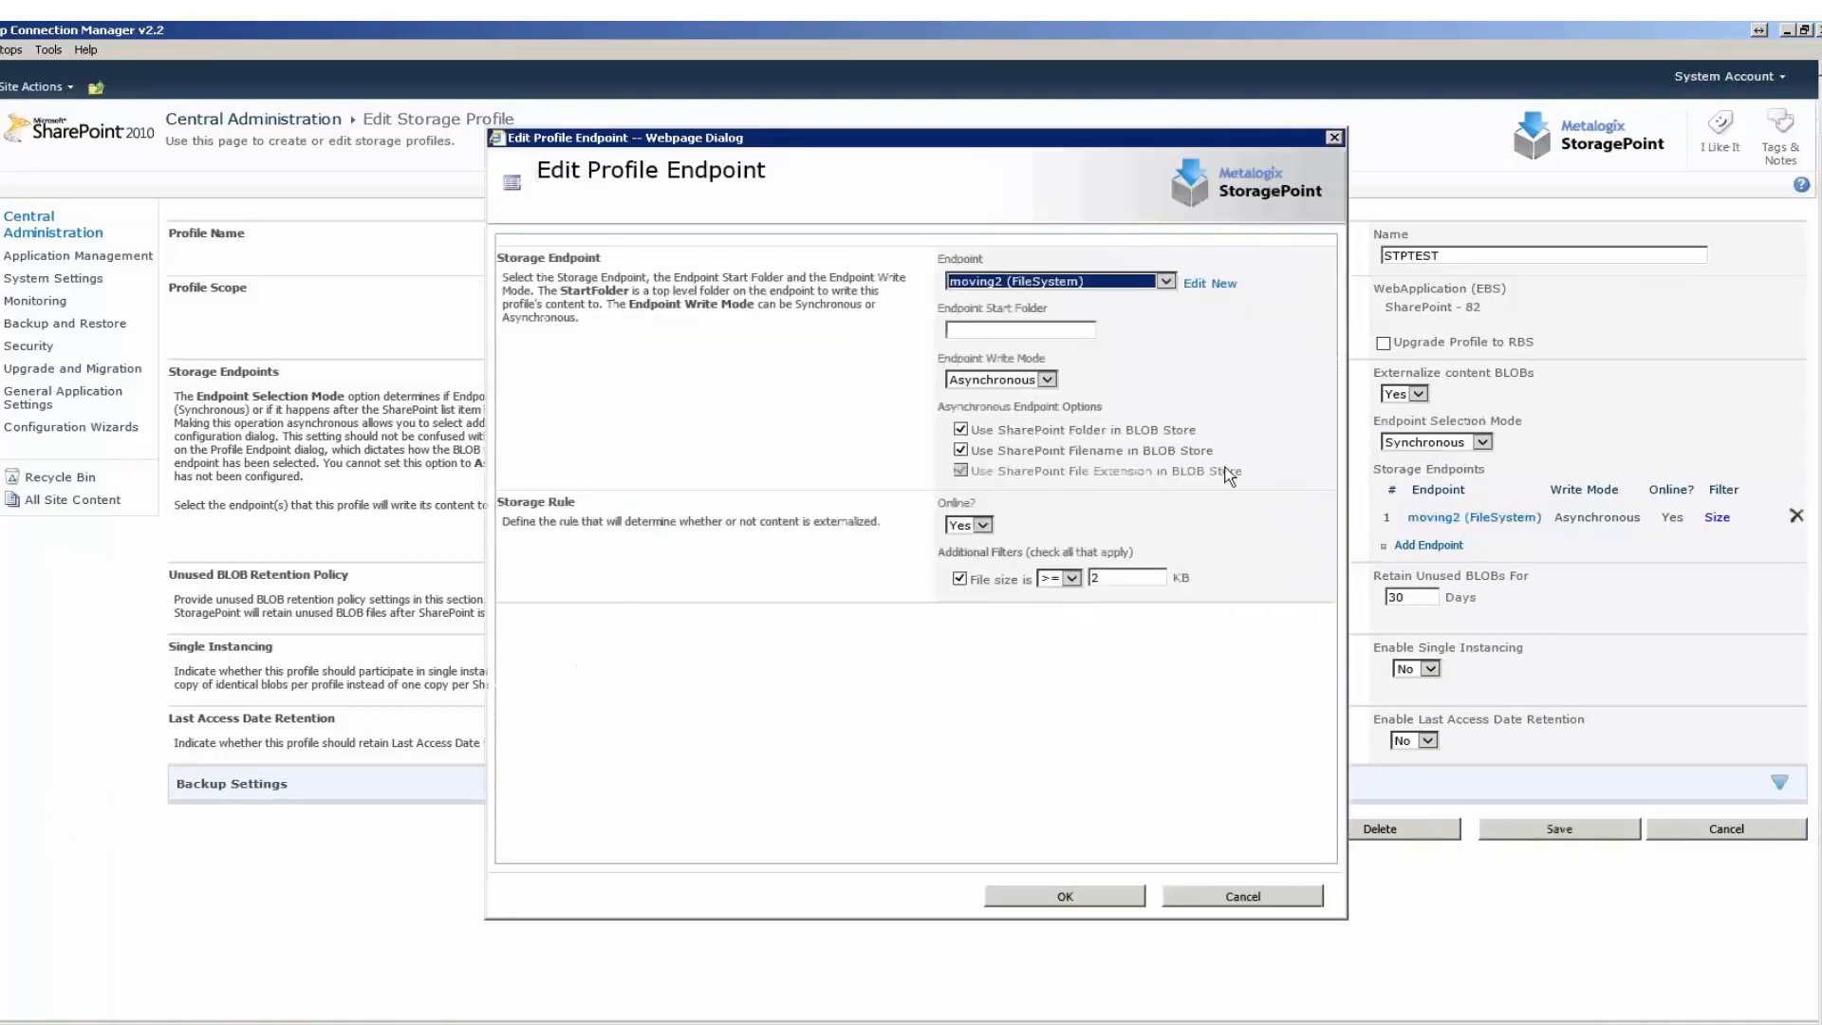
{"action": "left_click", "coordinate": [1004, 382]}
{"action": "left_click", "coordinate": [1213, 895]}
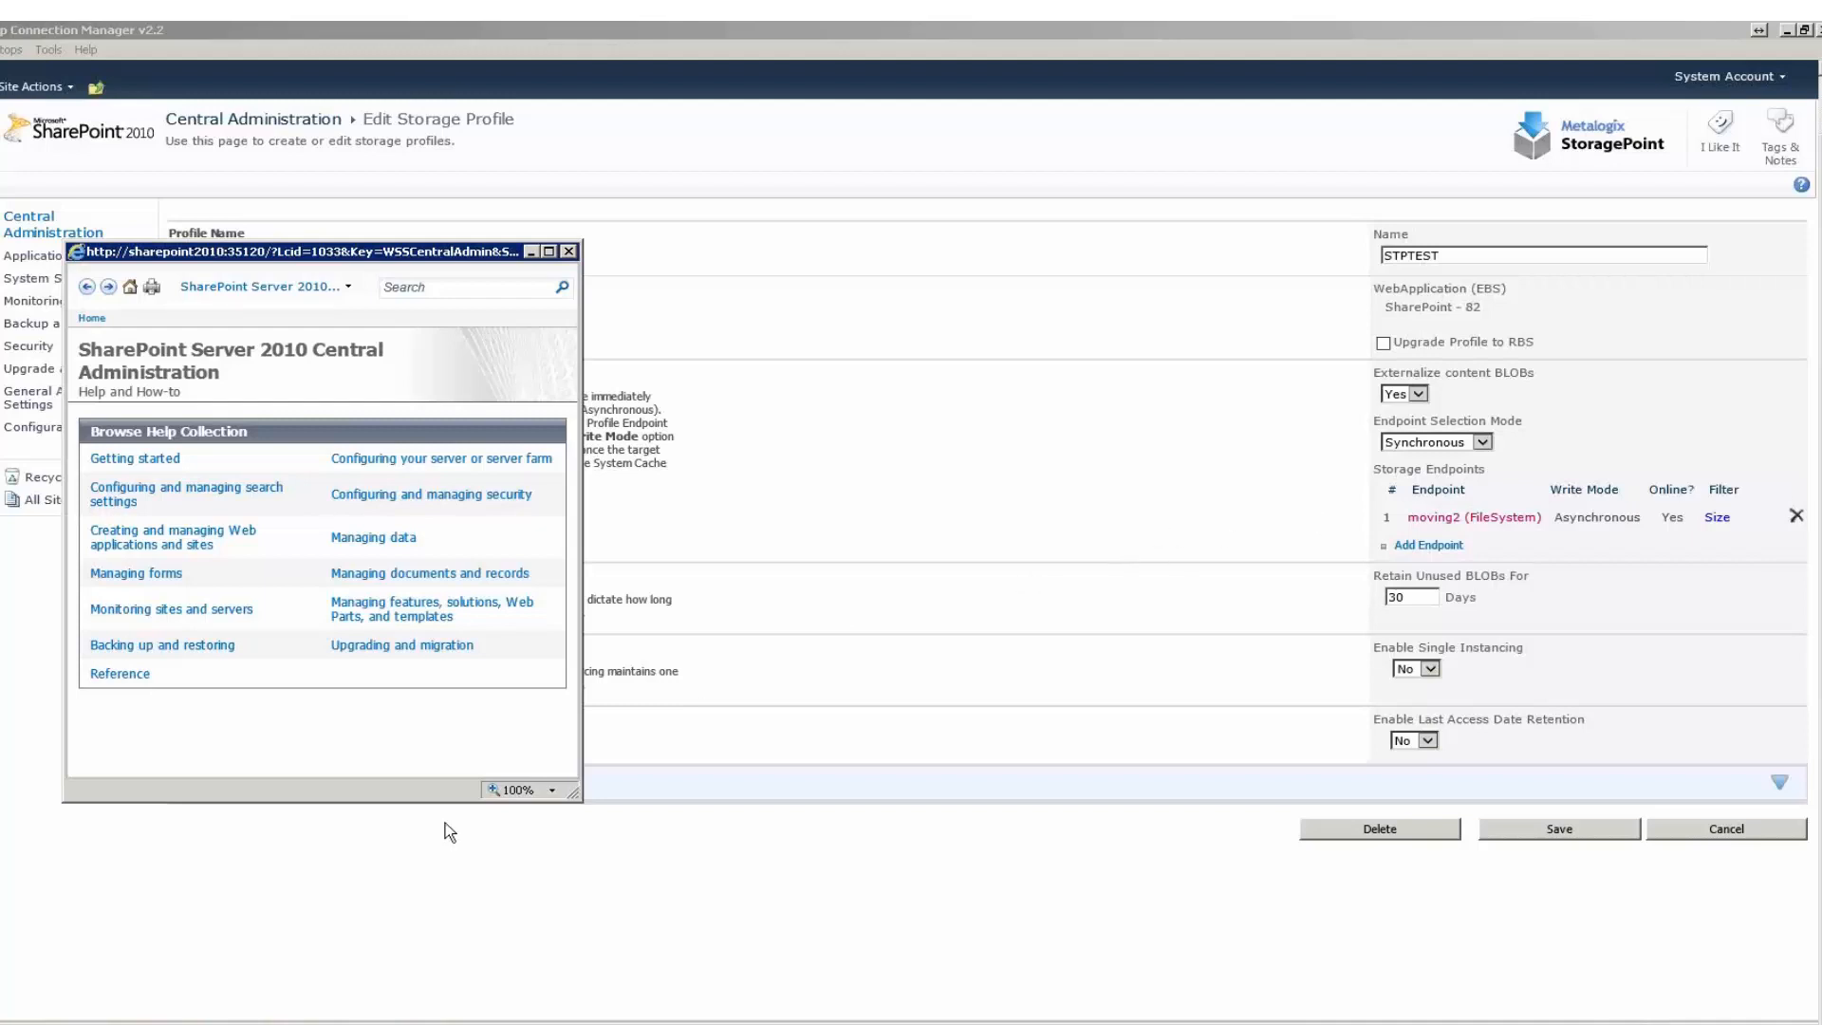
{"action": "left_click", "coordinate": [1707, 837]}
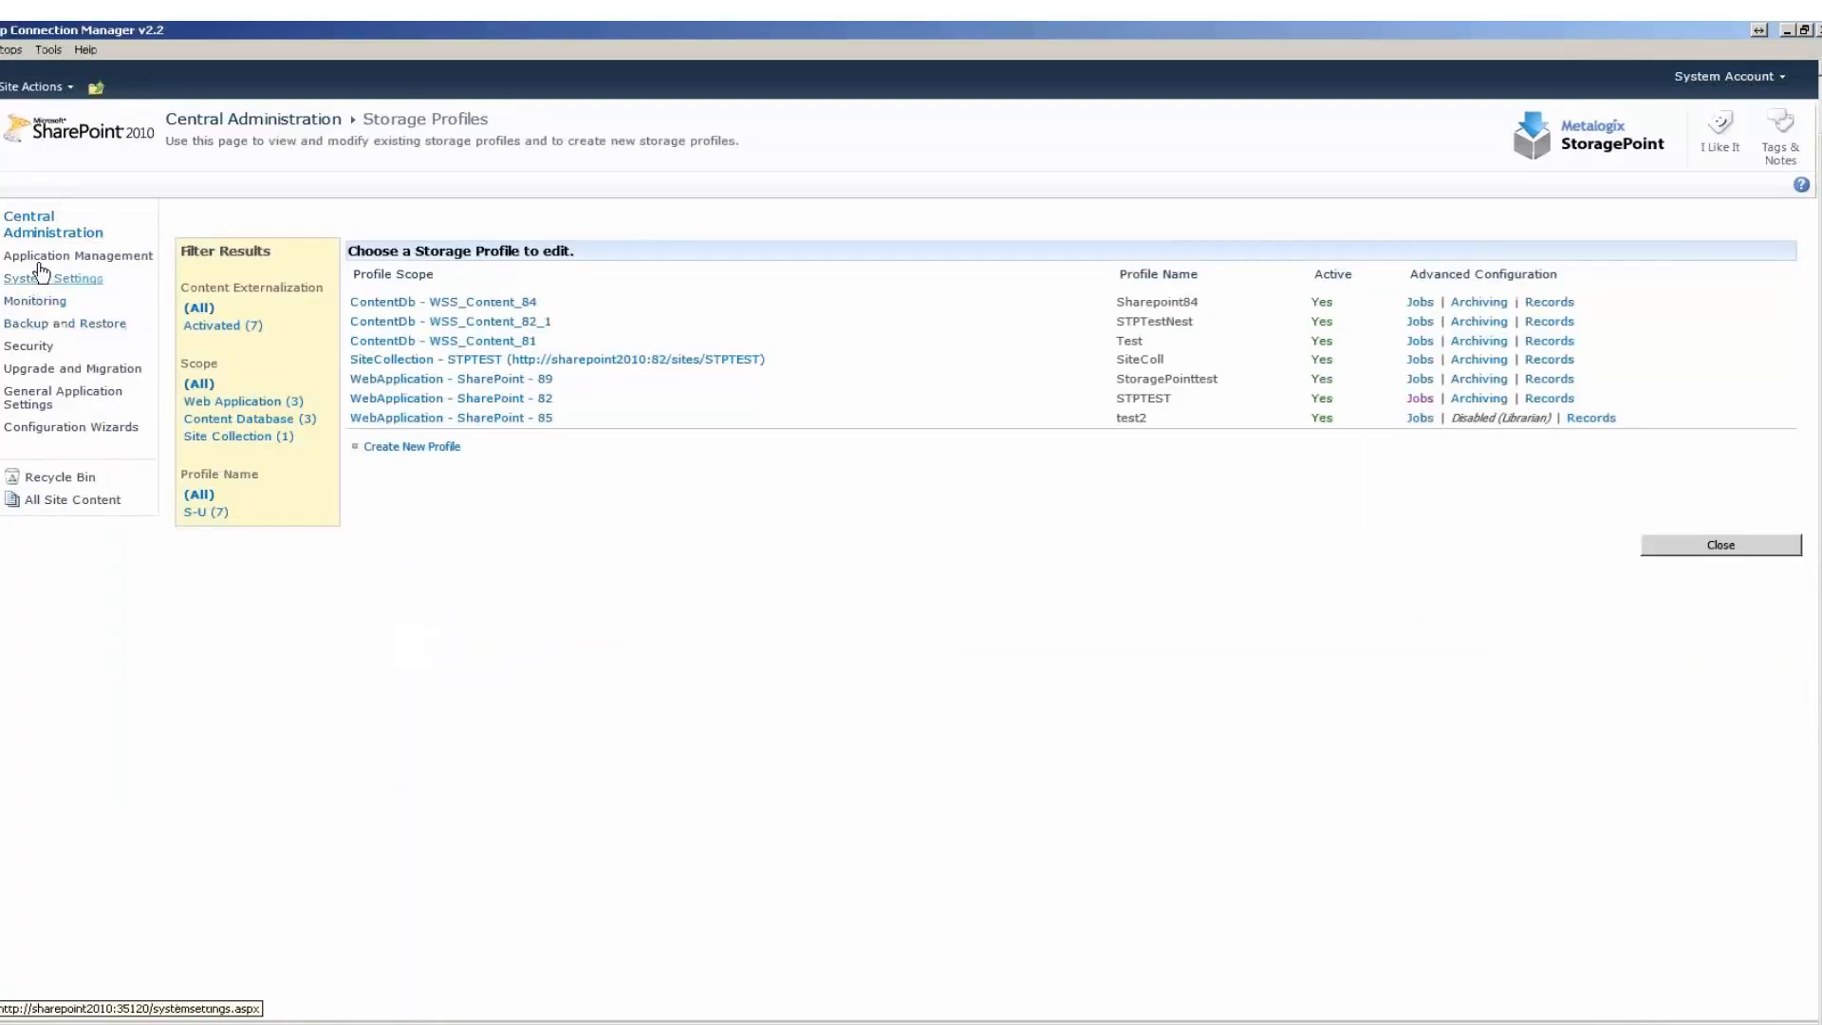
Open StoragePoint's Job Status page and examine the statuses of the timer jobs.
{"action": "left_click", "coordinate": [59, 256]}
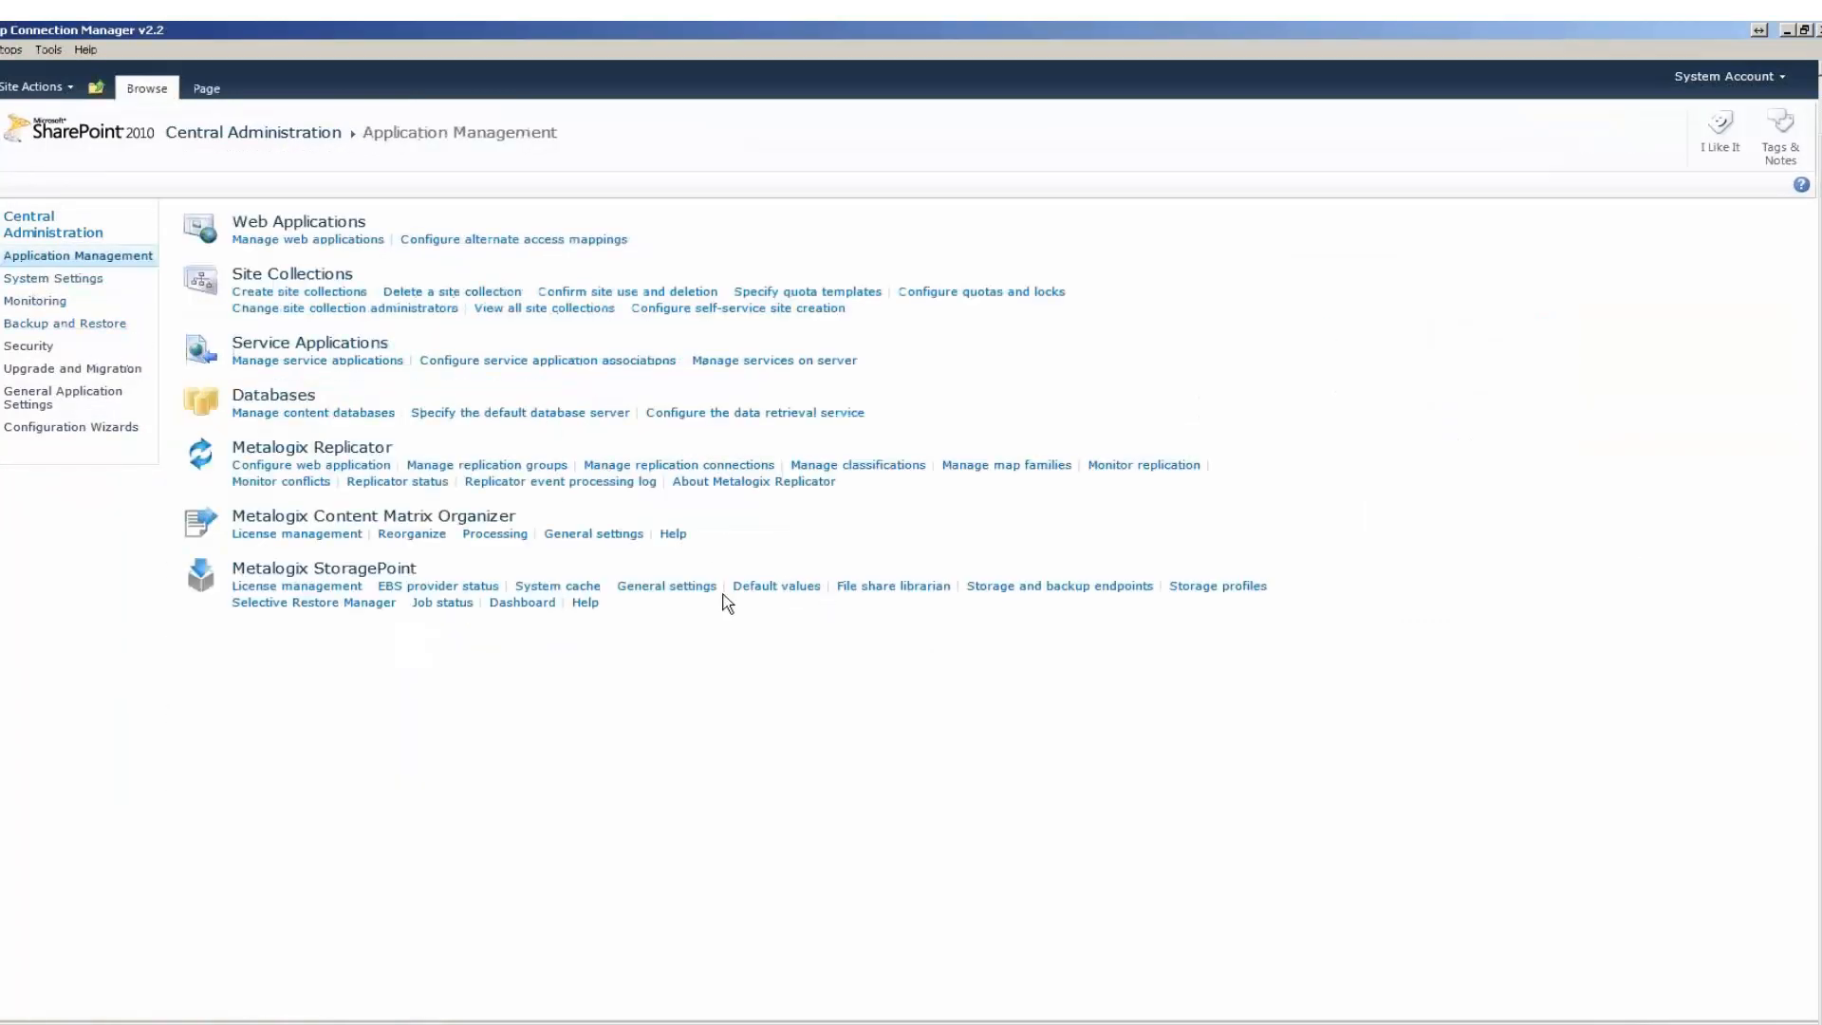
{"action": "left_click", "coordinate": [429, 606]}
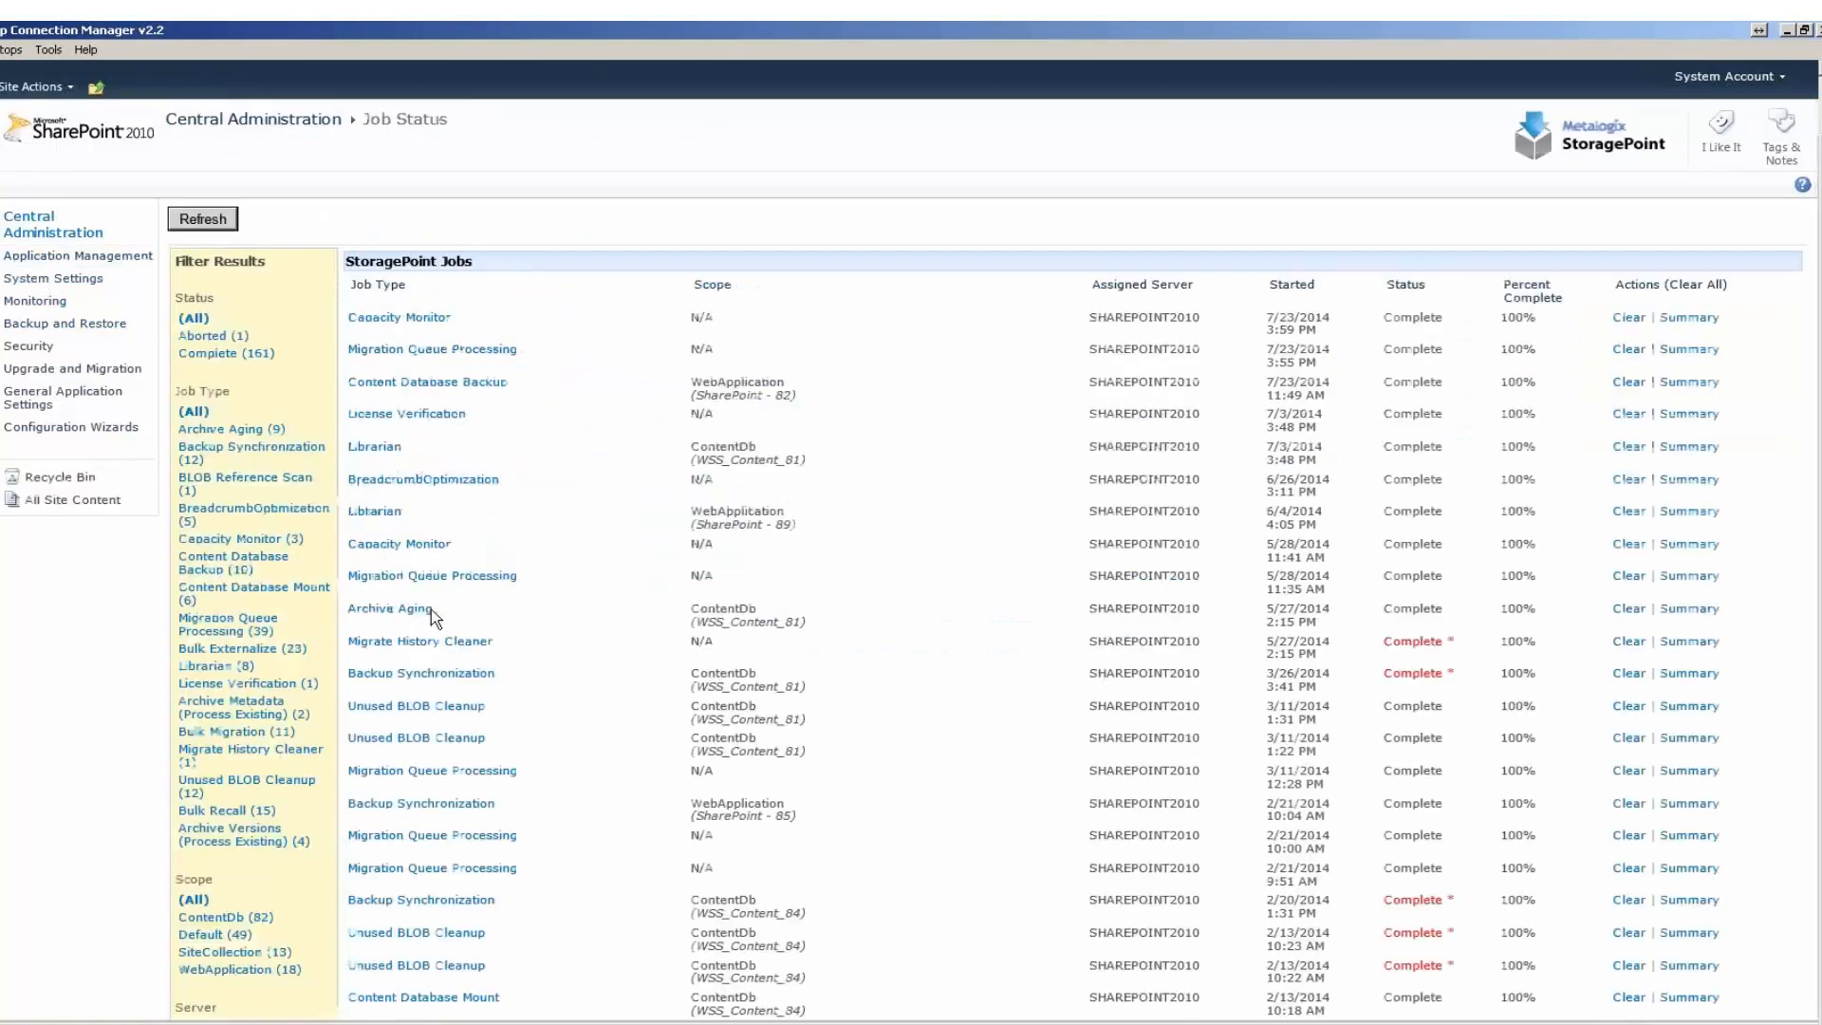
{"action": "mouse_move", "coordinate": [1441, 643]}
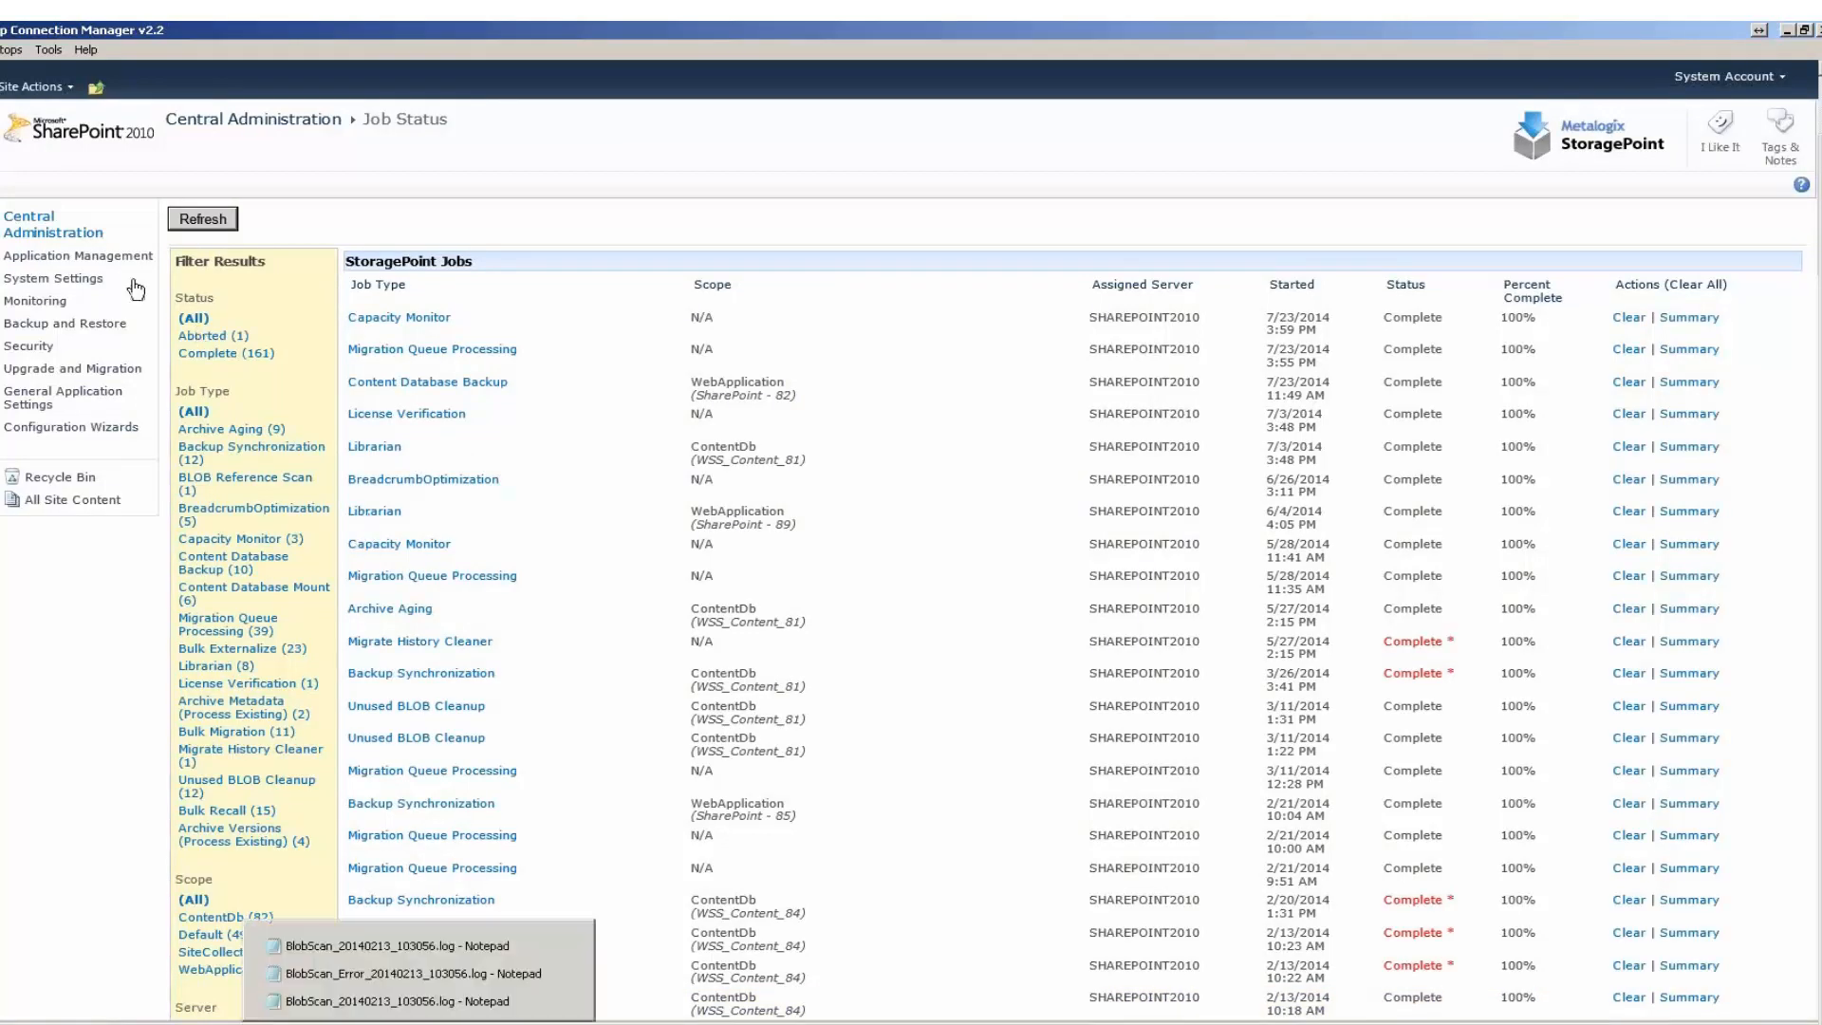
Open StoragePoint's General Settings, review the system configuration down to Use Breadcrumbs, and leave without saving.
{"action": "left_click", "coordinate": [71, 258]}
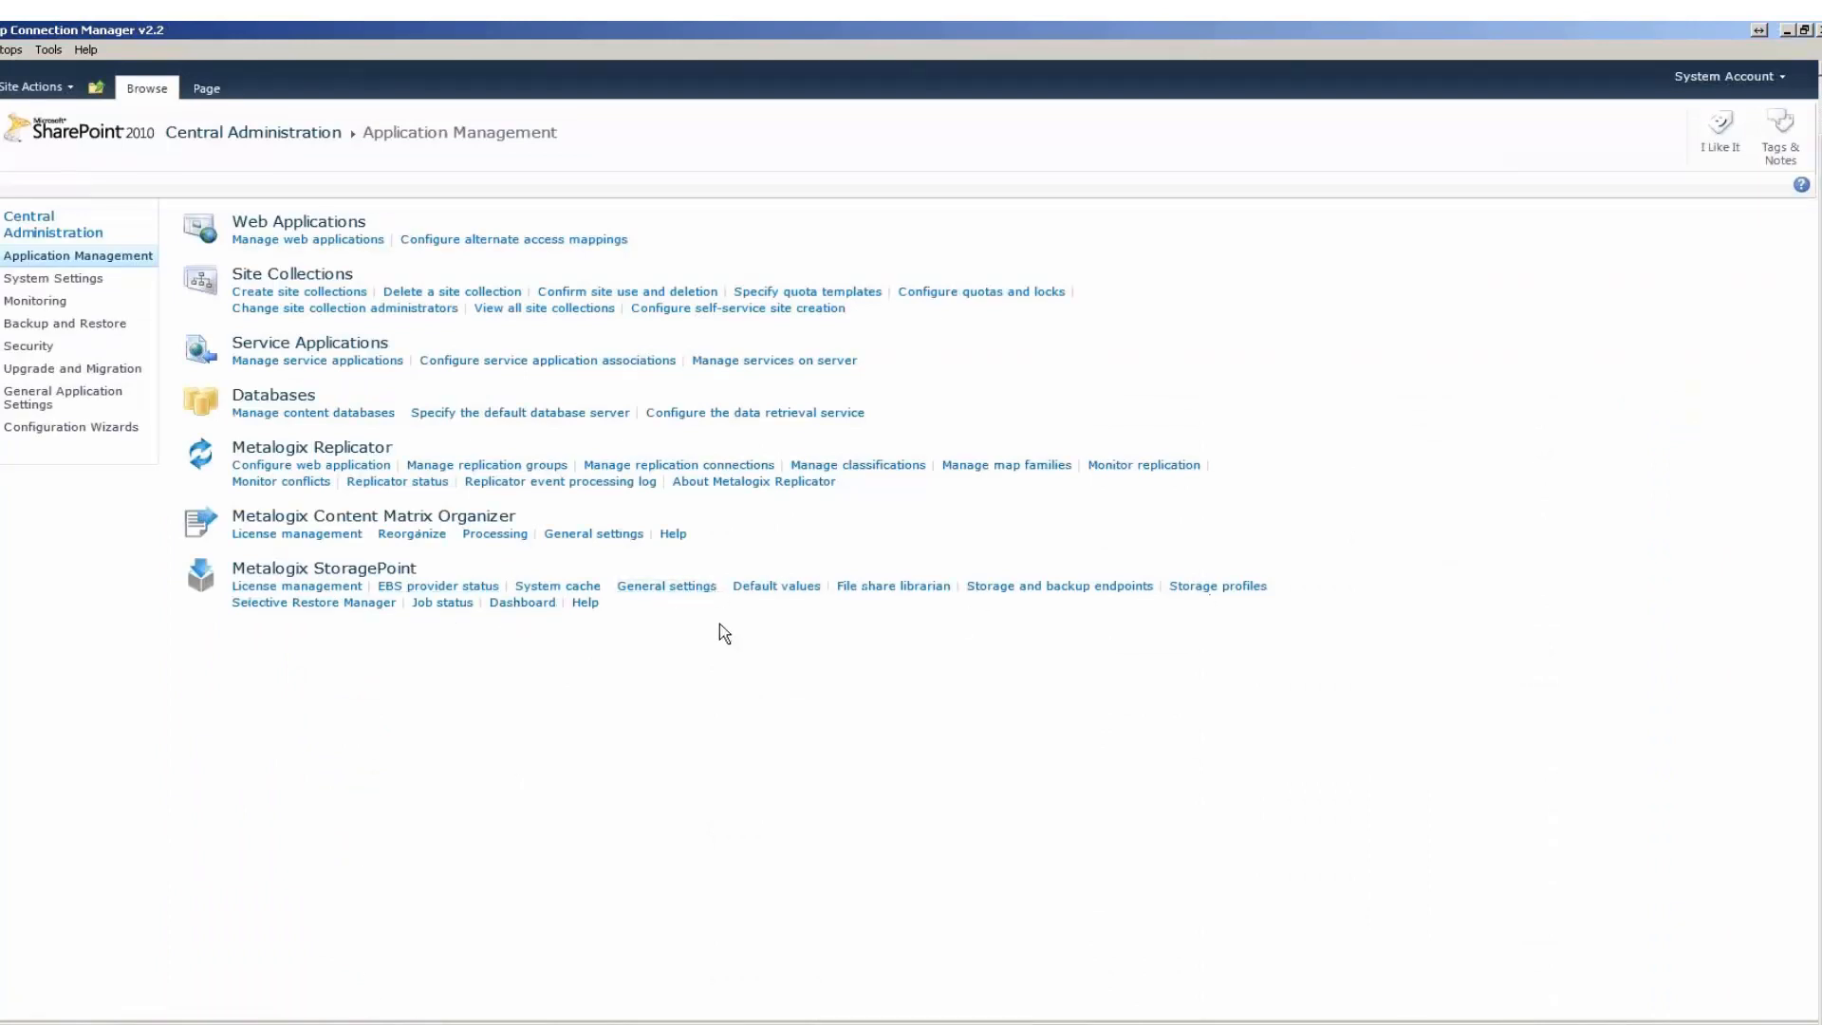
{"action": "scroll", "coordinate": [902, 639], "scroll_direction": "down", "scroll_amount": 7}
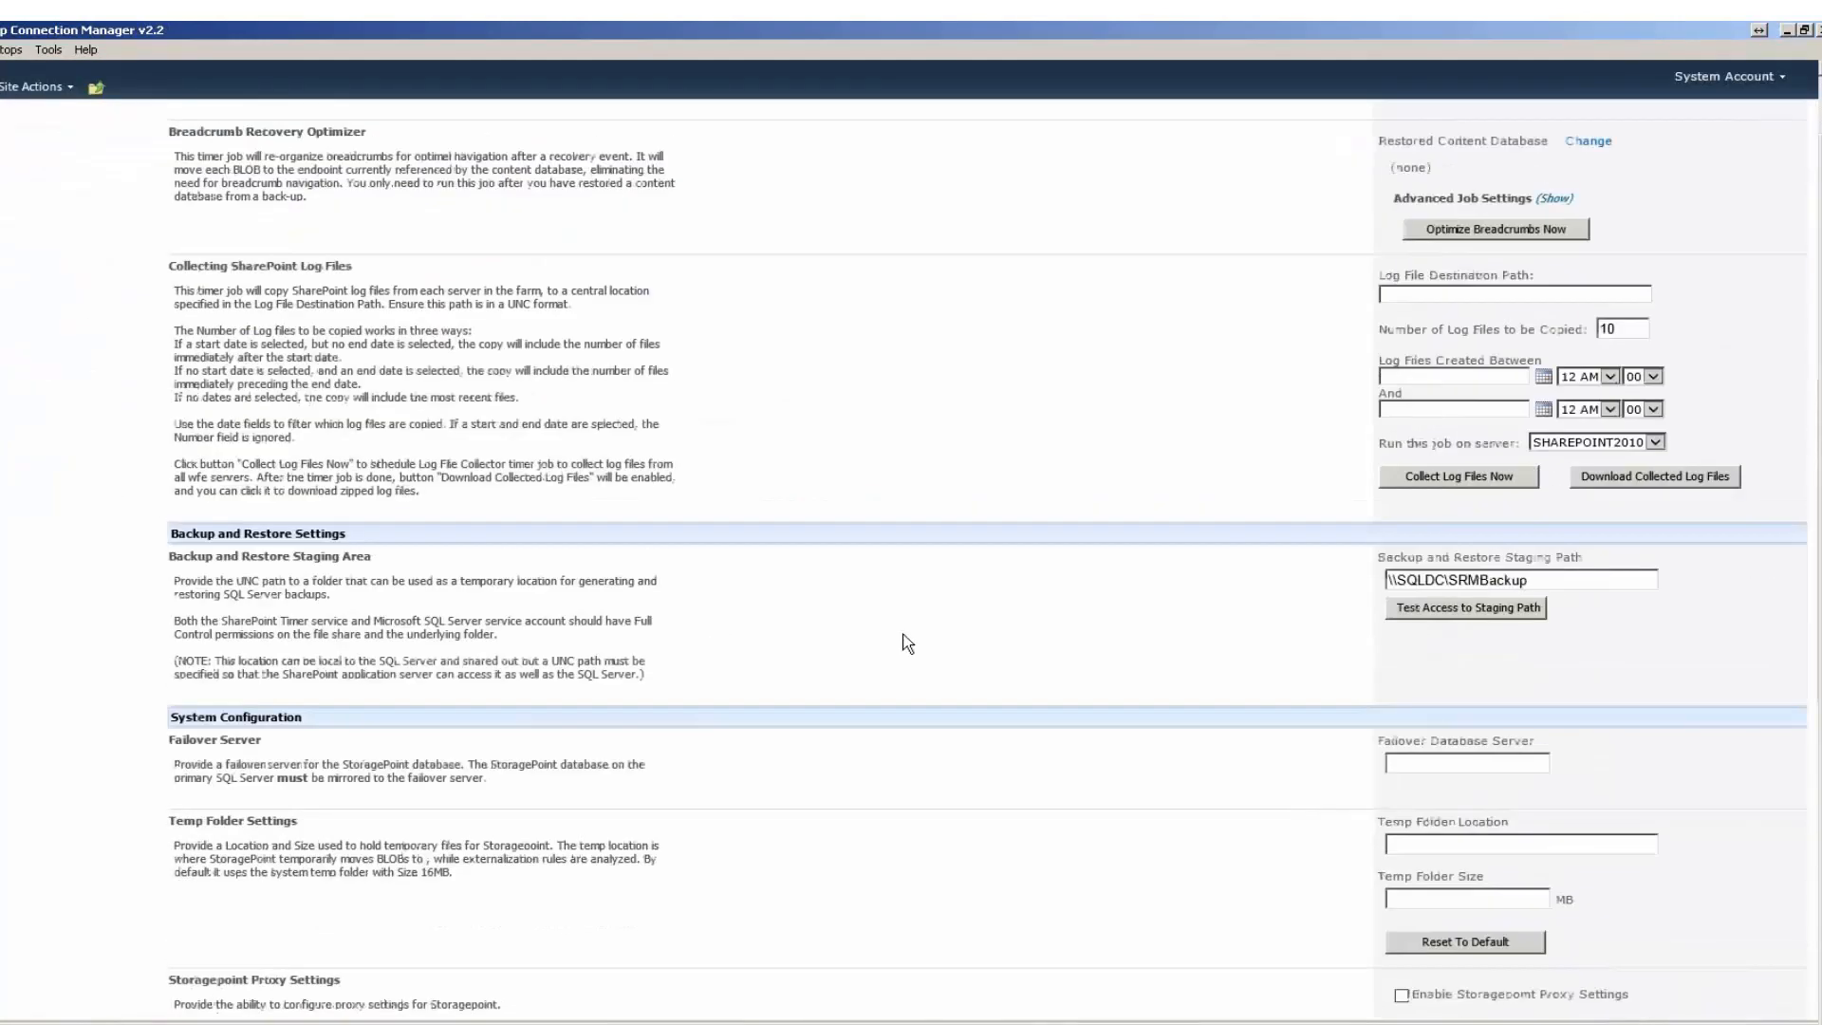
{"action": "scroll", "coordinate": [1451, 826], "scroll_direction": "down", "scroll_amount": 7}
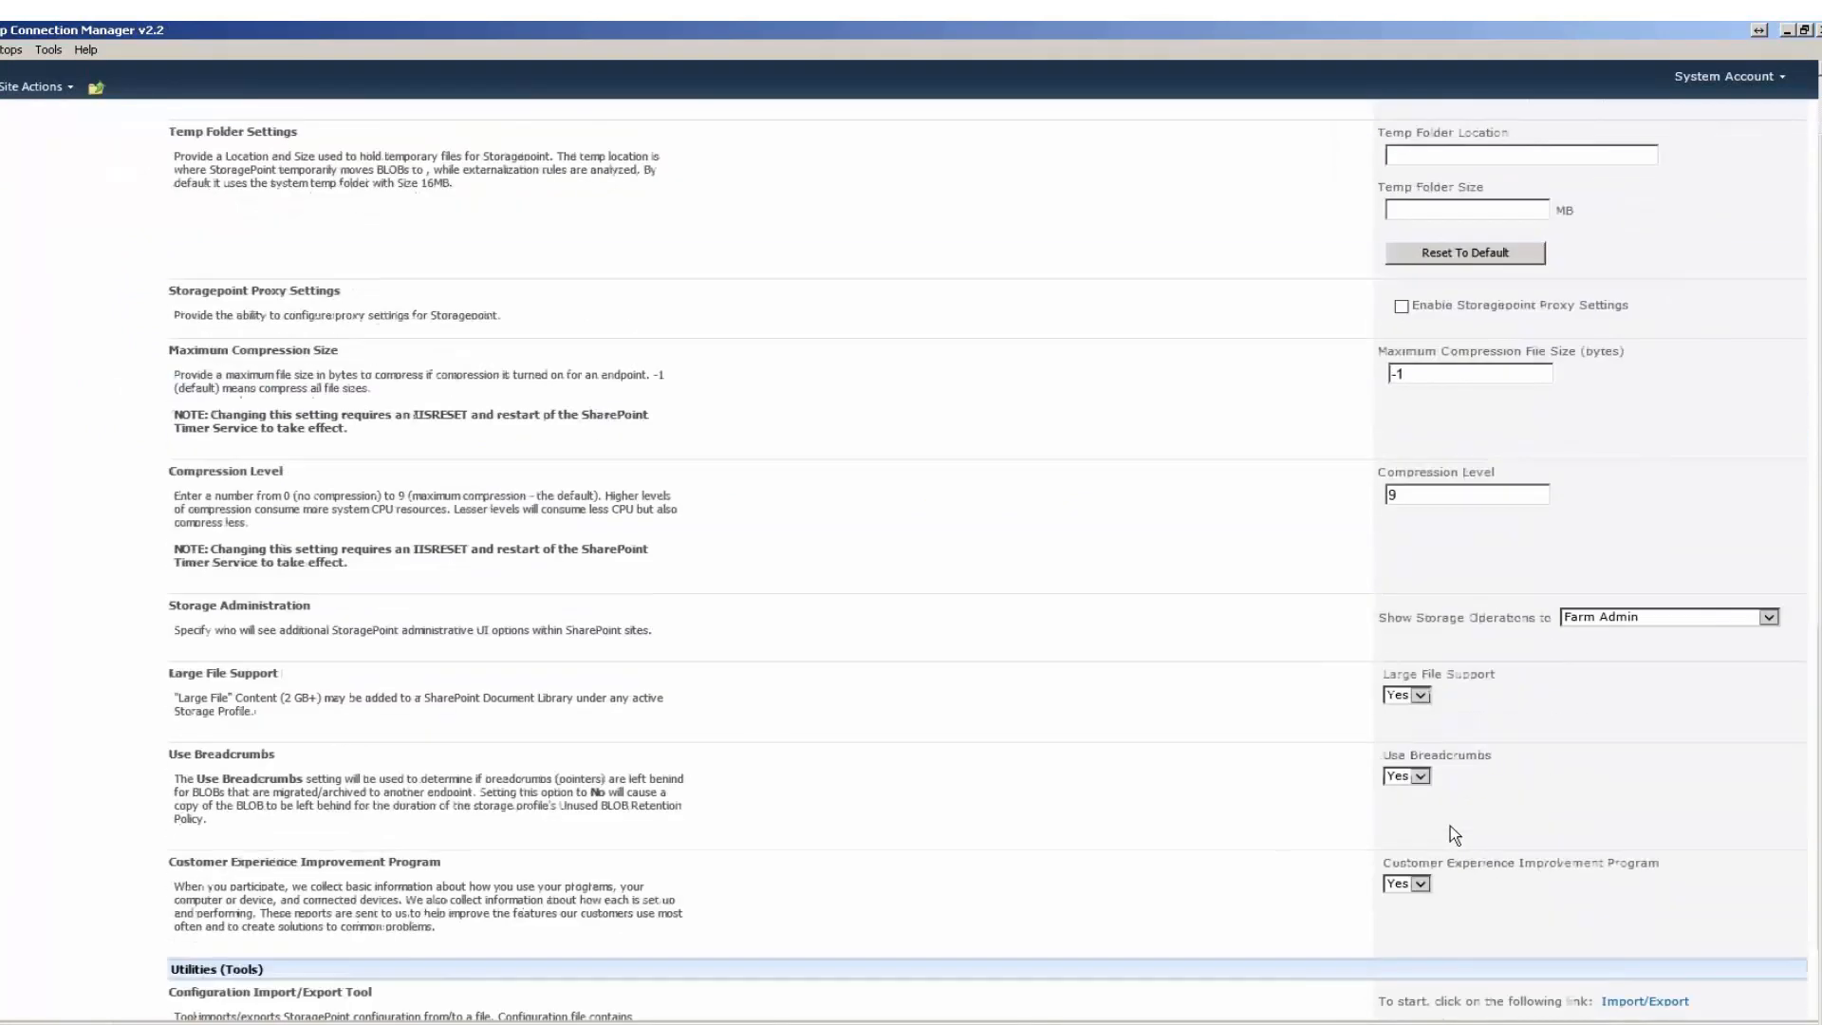
{"action": "scroll", "coordinate": [1492, 913], "scroll_direction": "down", "scroll_amount": 2}
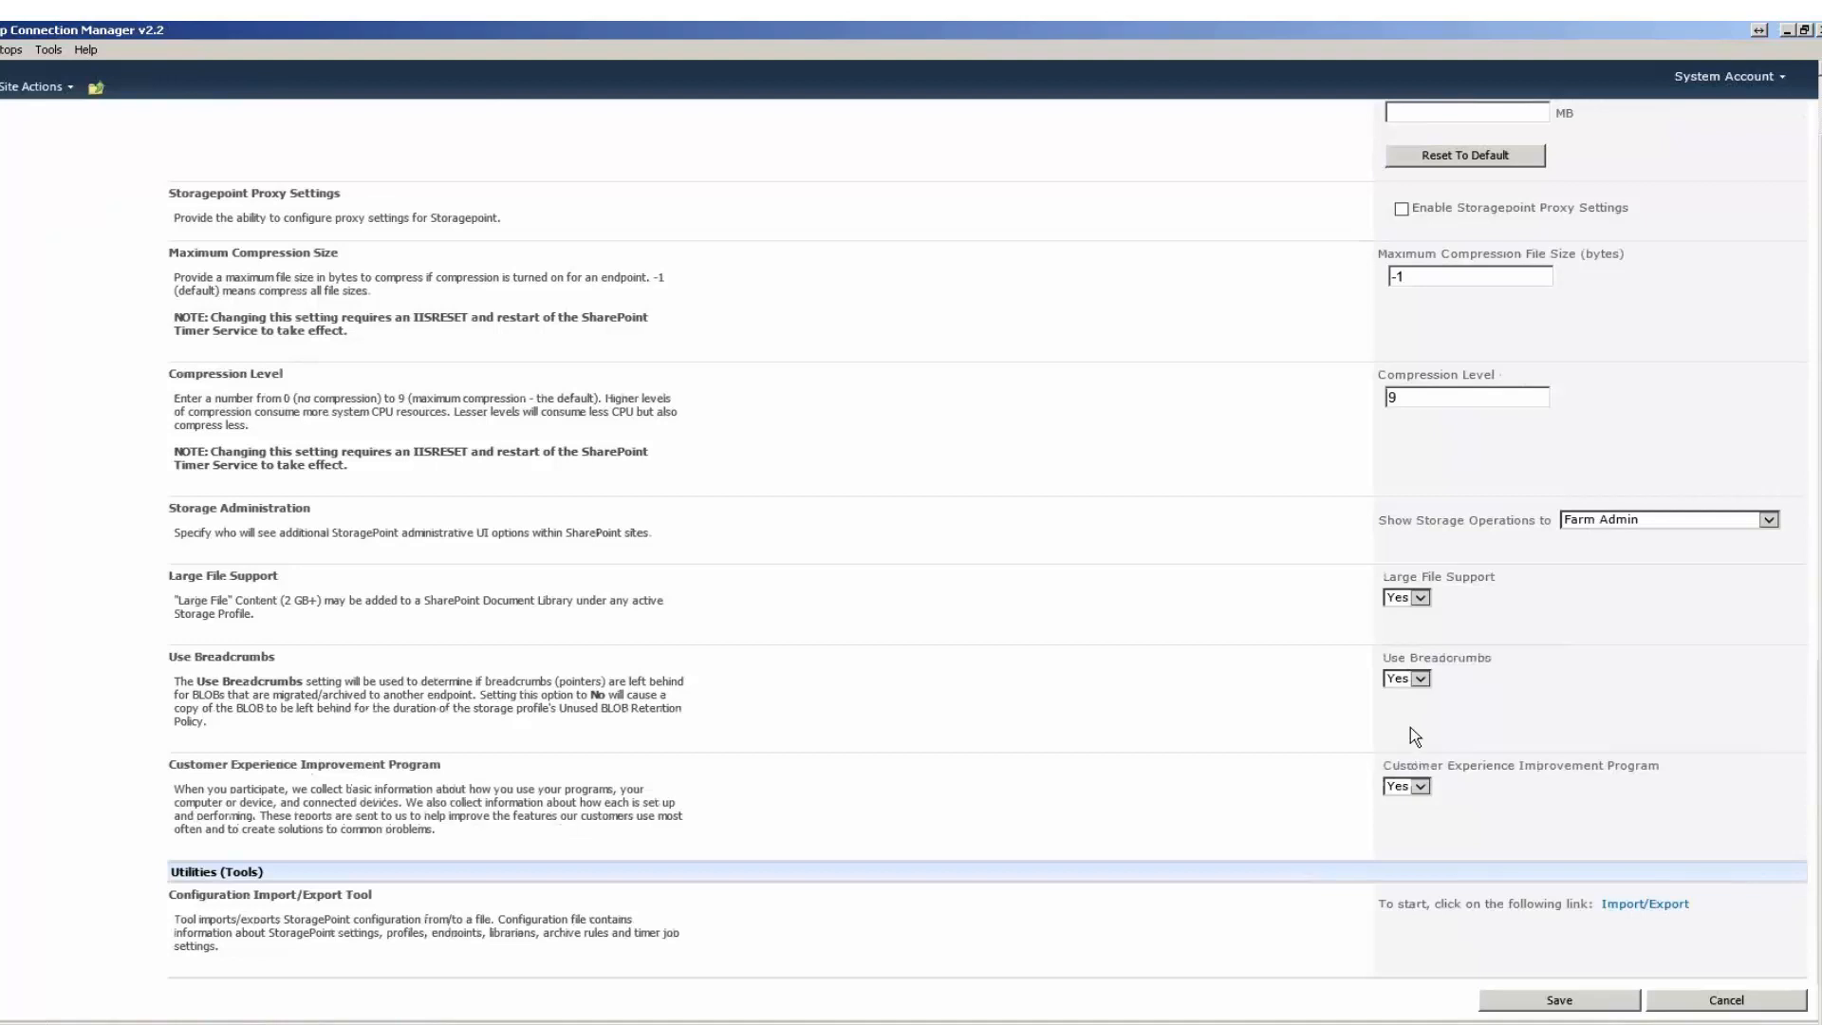
{"action": "left_click", "coordinate": [1722, 1000]}
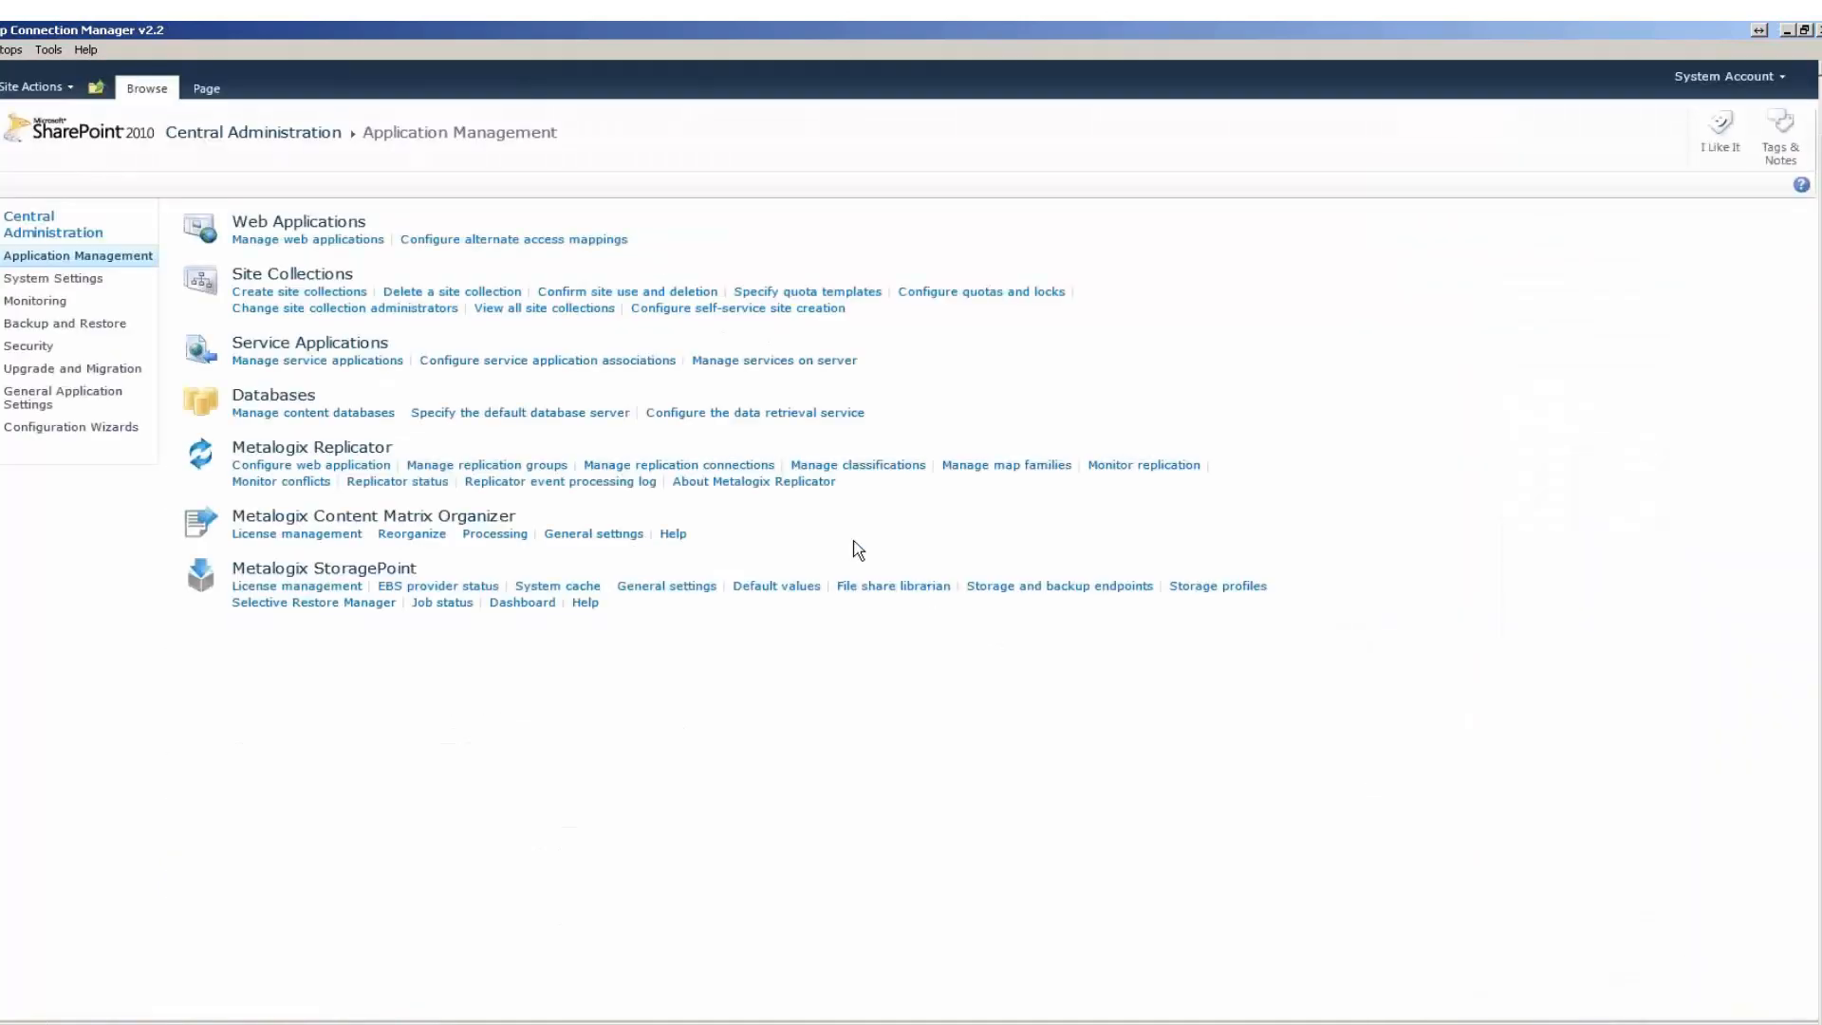
Open the timer jobs of the STPTEST profile and examine the option for processing the BLOB Reference Scan immediately.
{"action": "left_click", "coordinate": [1212, 588]}
{"action": "left_click", "coordinate": [1417, 417]}
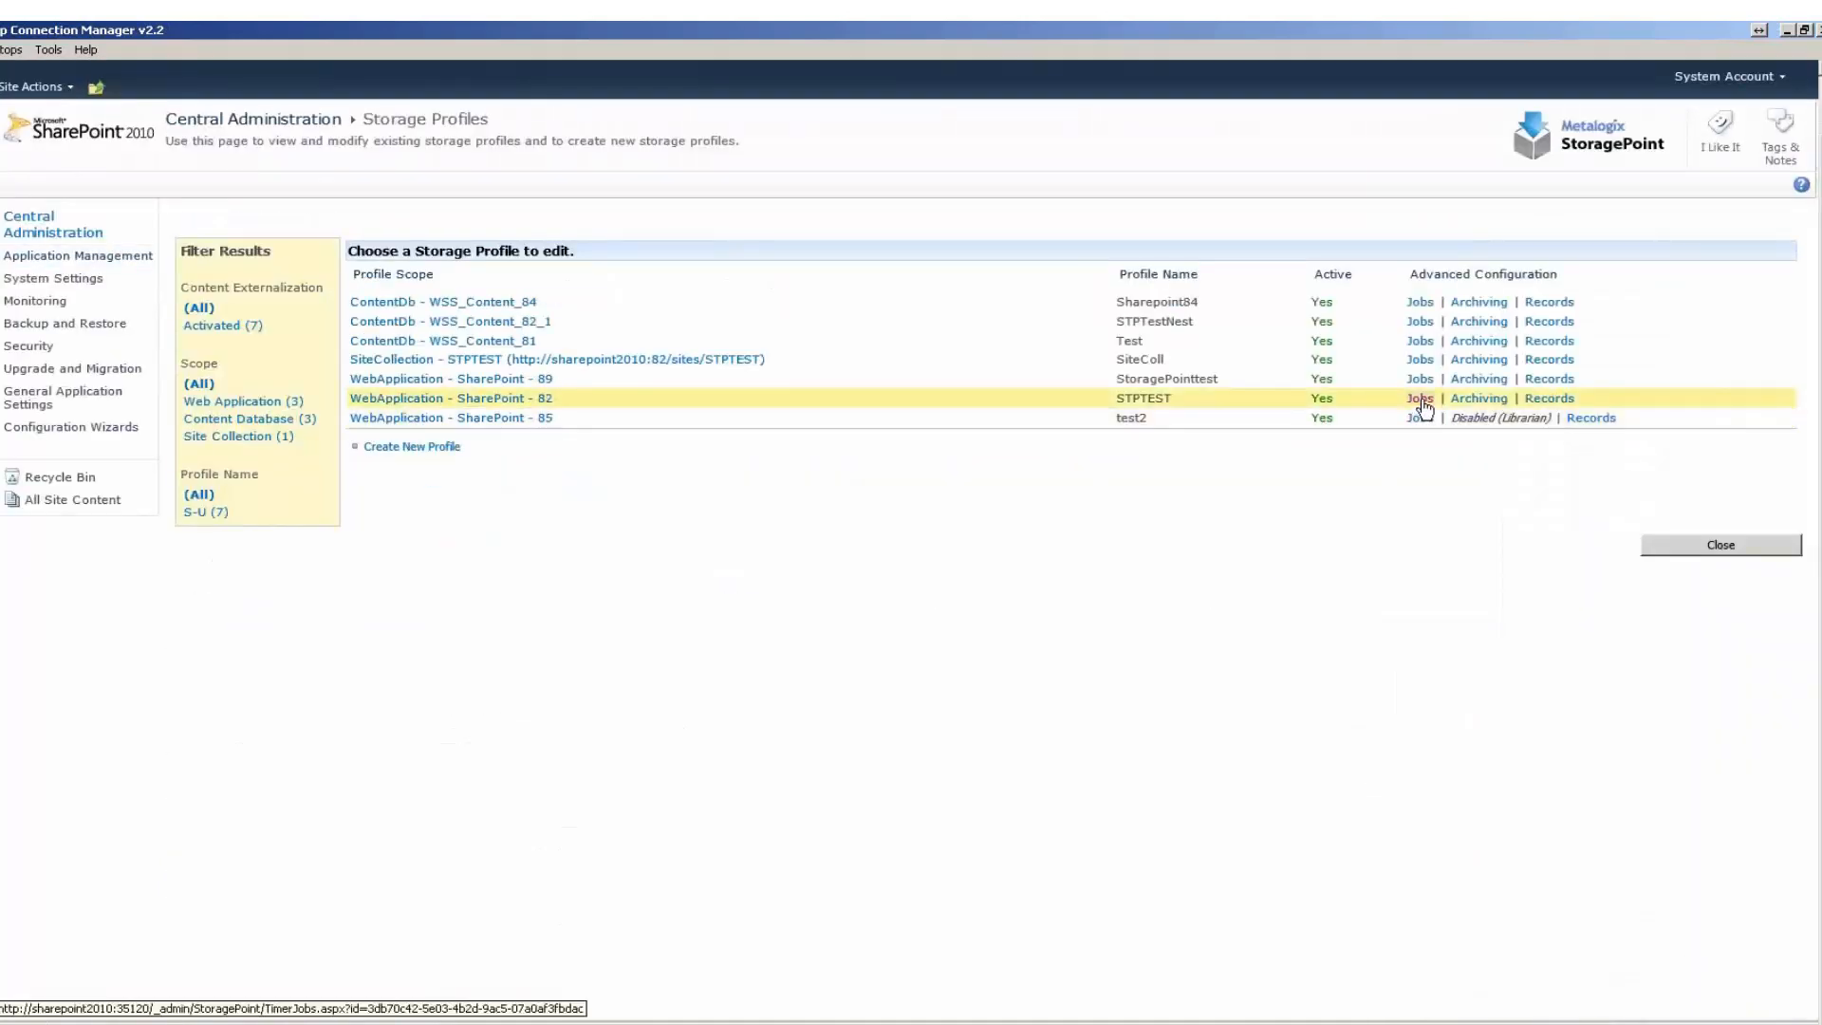
{"action": "scroll", "coordinate": [948, 525], "scroll_direction": "down", "scroll_amount": 5}
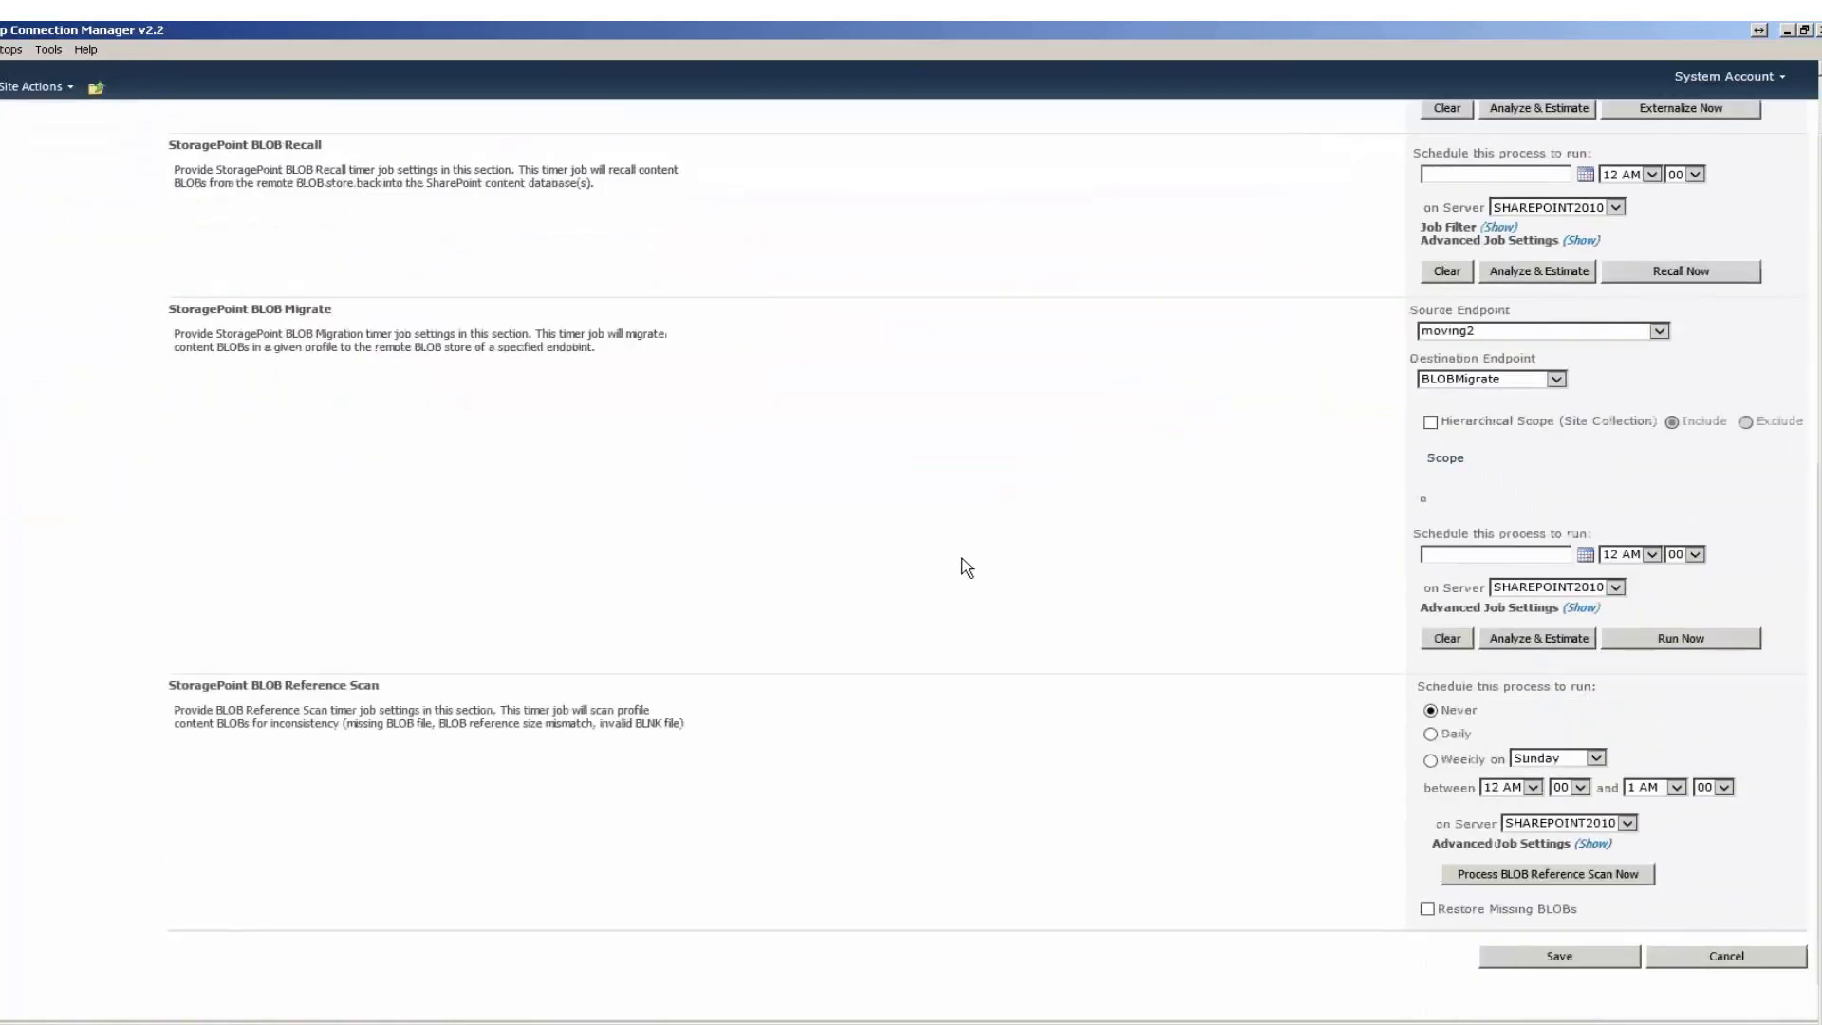
{"action": "left_click", "coordinate": [1560, 877]}
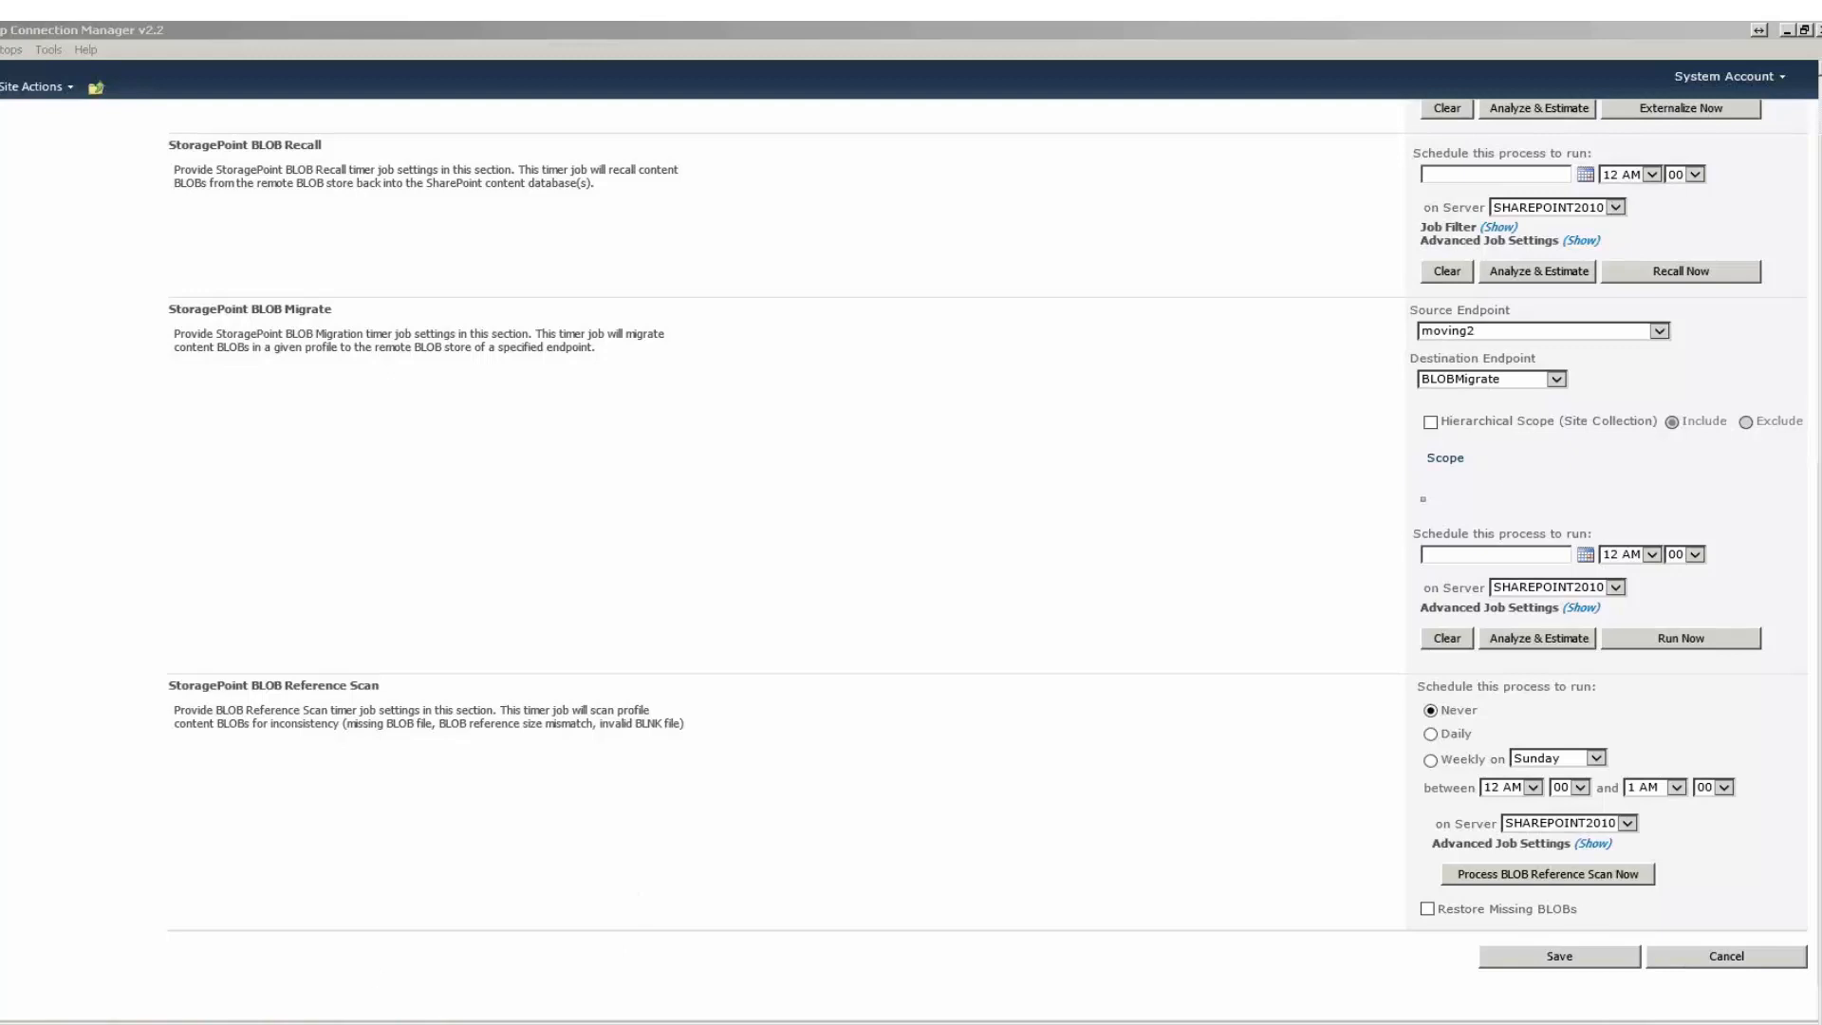
Switch to Notepad and bring up the BlobScan_Error_20140213_103056.log file.
{"action": "left_click", "coordinate": [365, 1023]}
{"action": "left_click", "coordinate": [437, 973]}
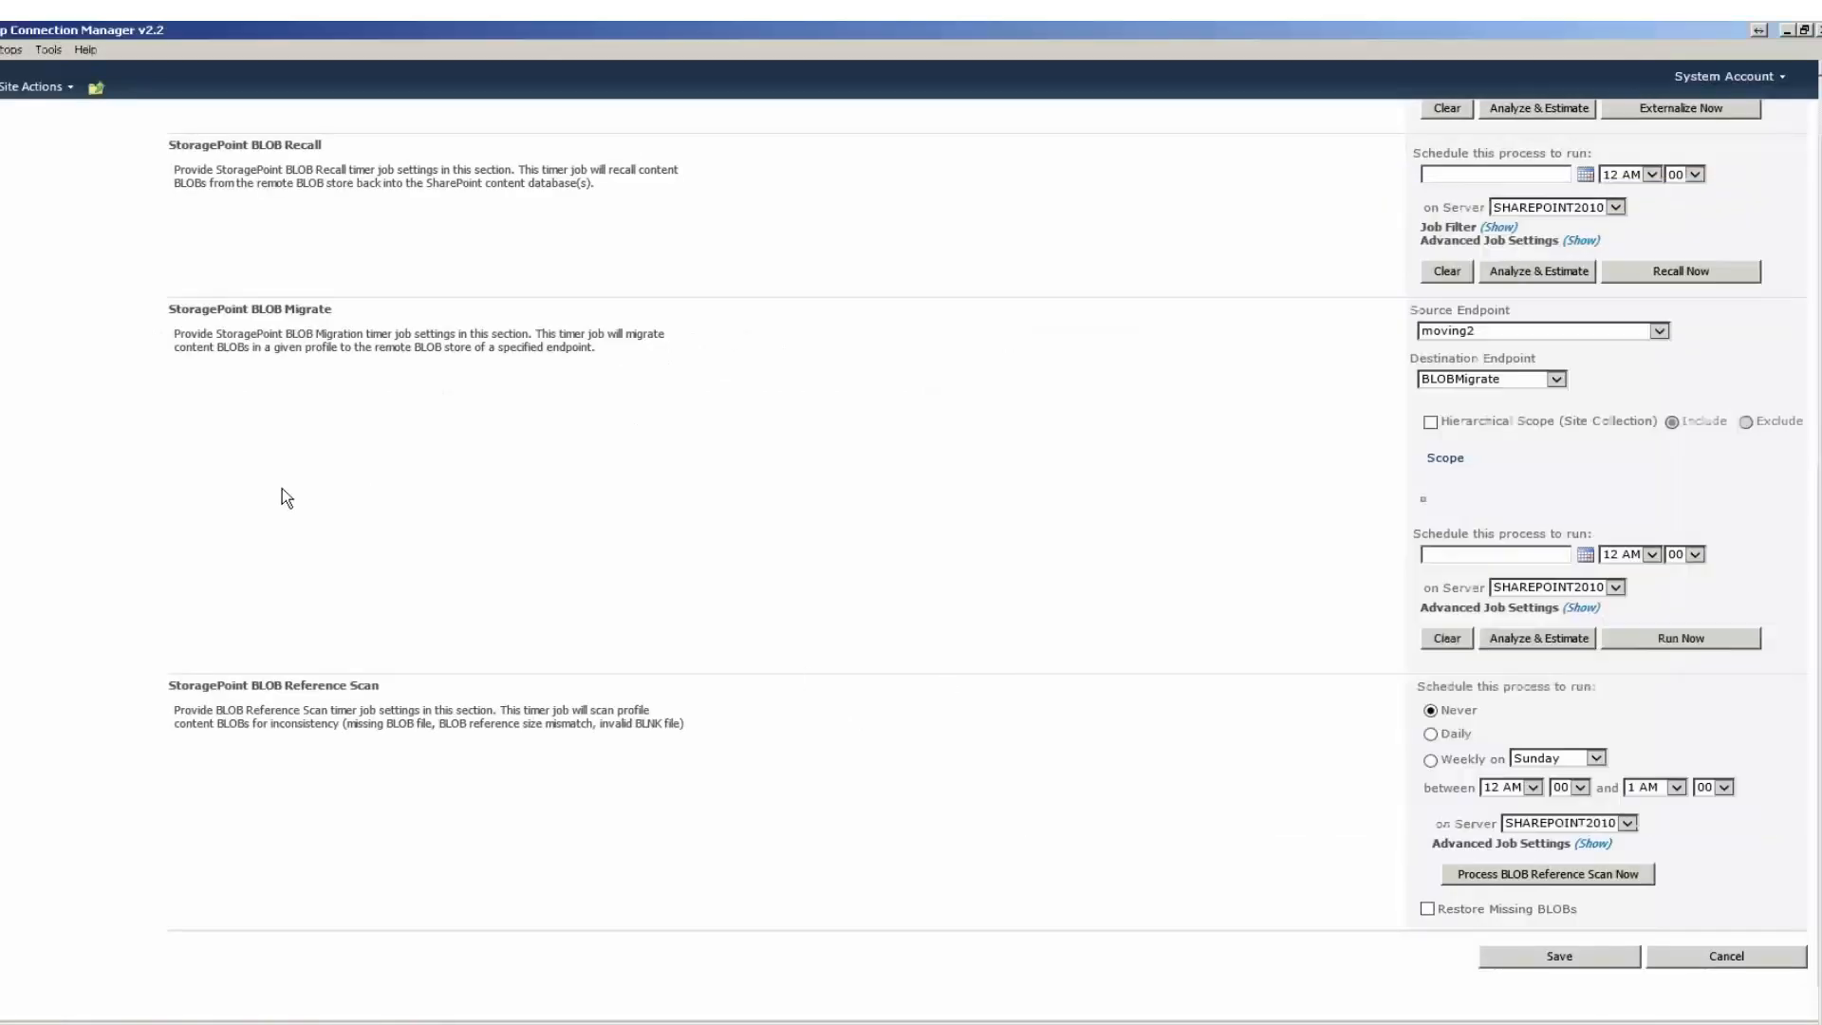
Return from the profile's Job Configuration page to Application Management in Central Administration.
{"action": "scroll", "coordinate": [380, 484], "scroll_direction": "up", "scroll_amount": 6}
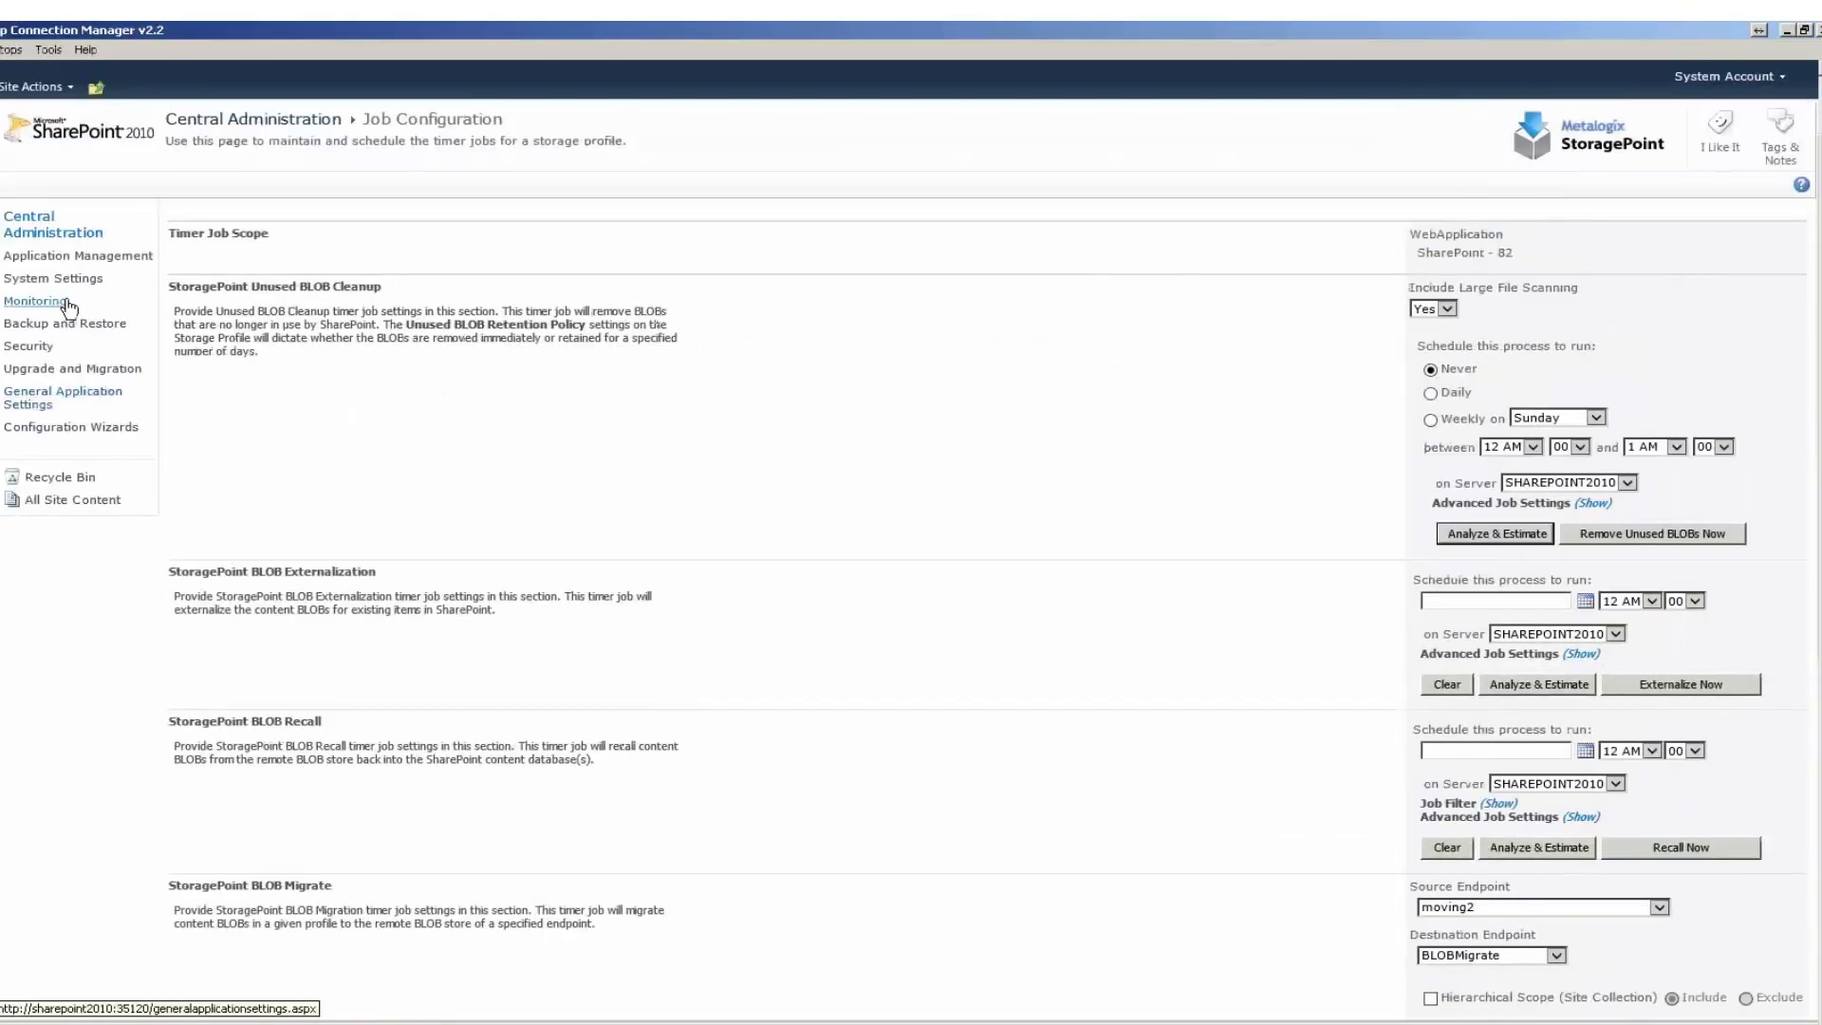
{"action": "left_click", "coordinate": [94, 258]}
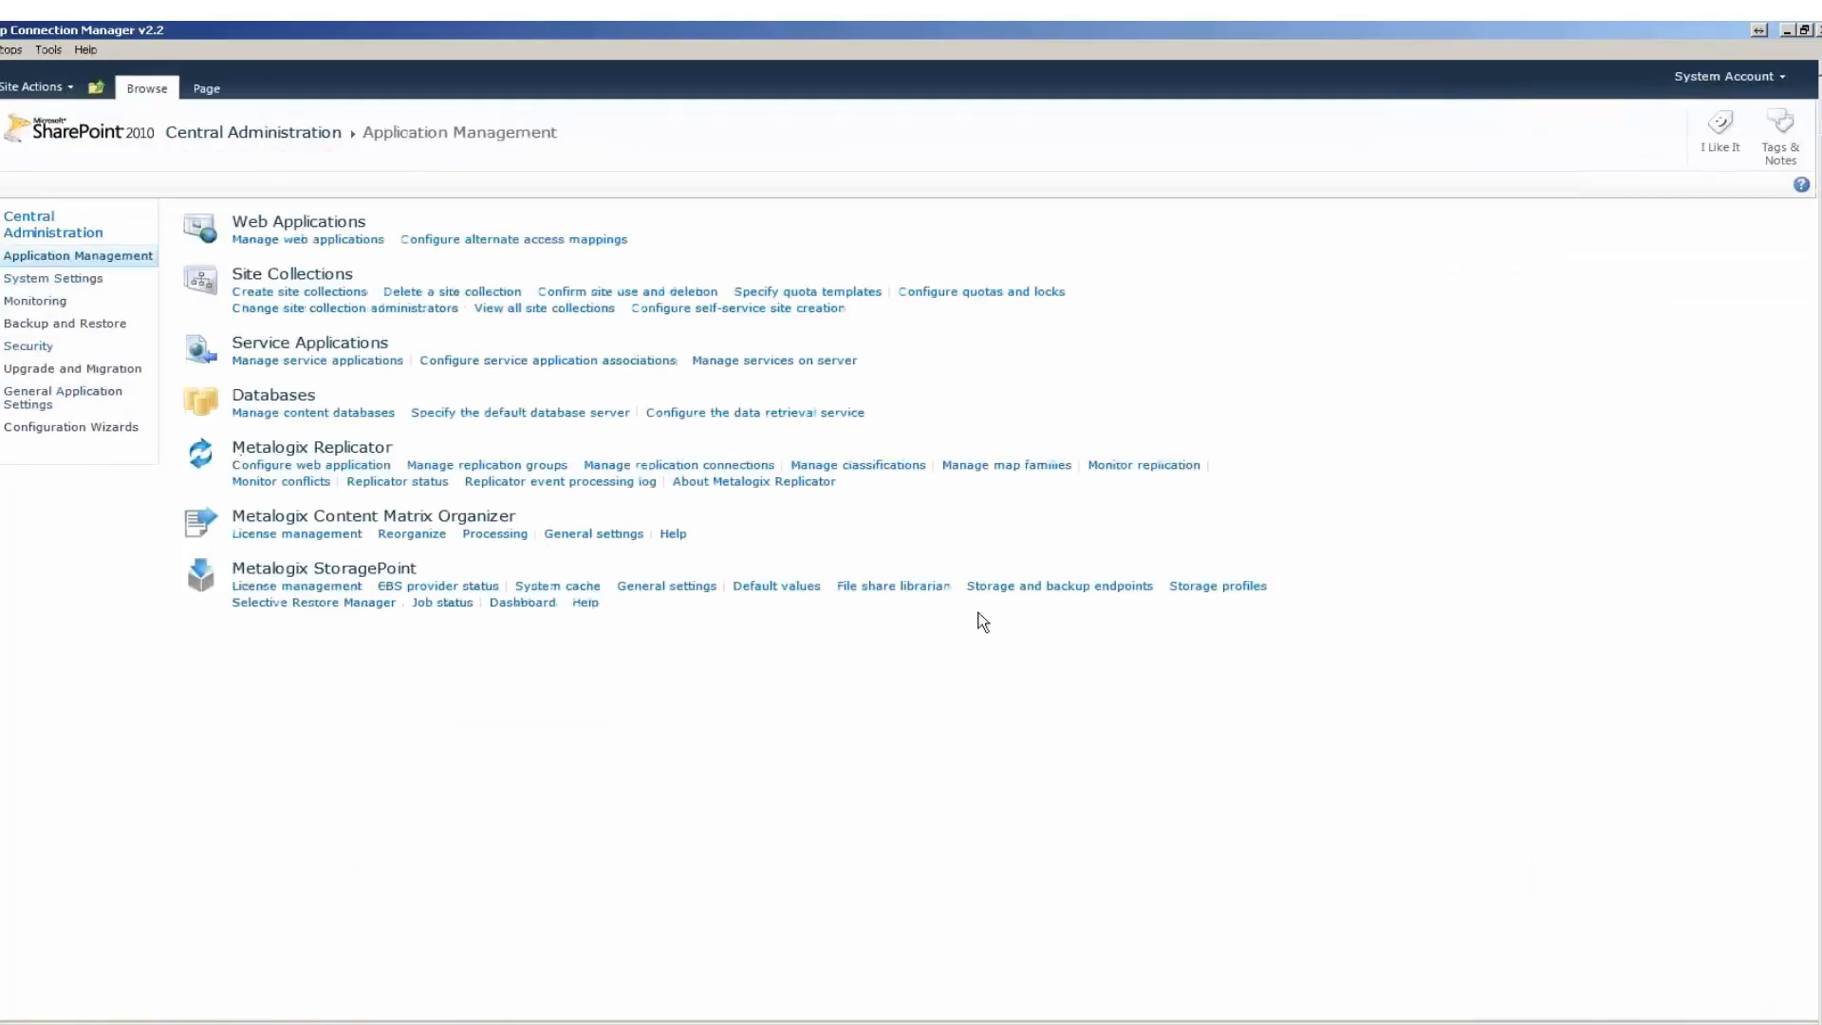